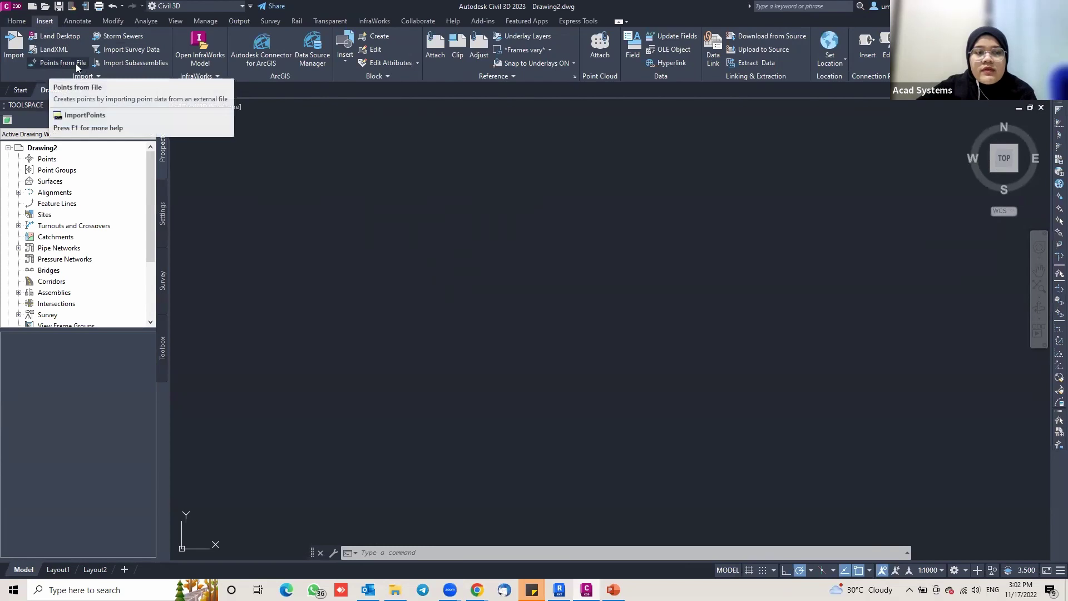
# - Start a point import from the point creation tools and add EXP_PENZD_NS from the Civil3D Excercise Files folder as the source file
pyautogui.click(17, 20)
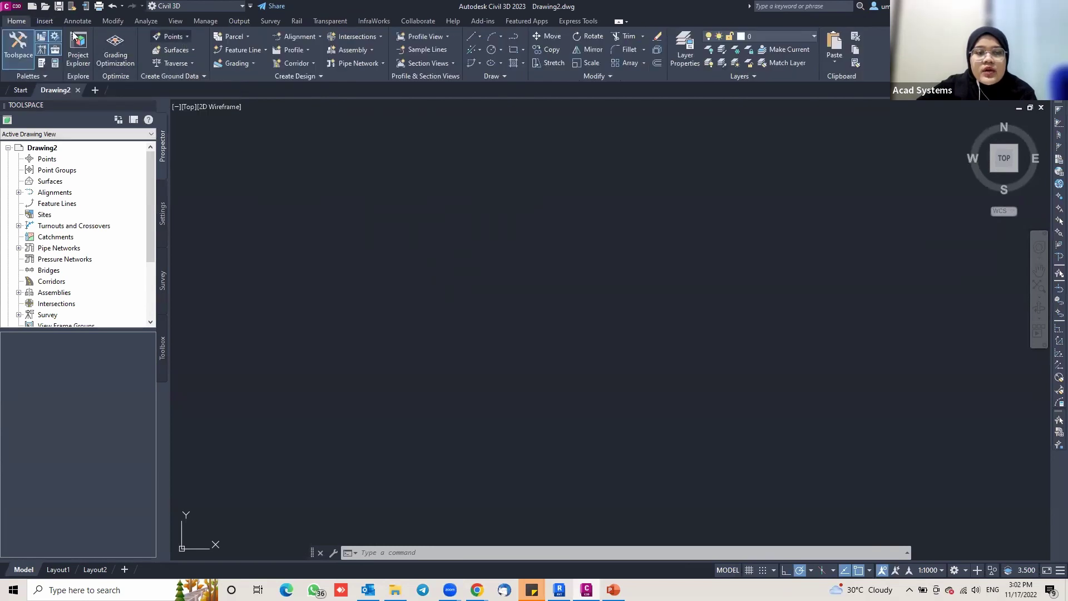
pyautogui.click(185, 39)
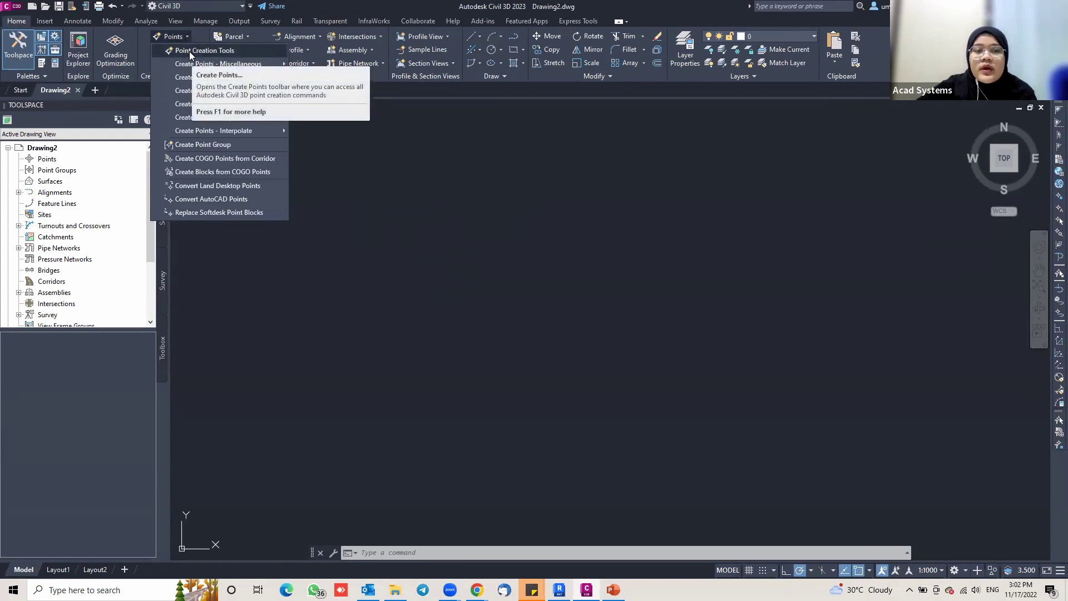
pyautogui.click(189, 51)
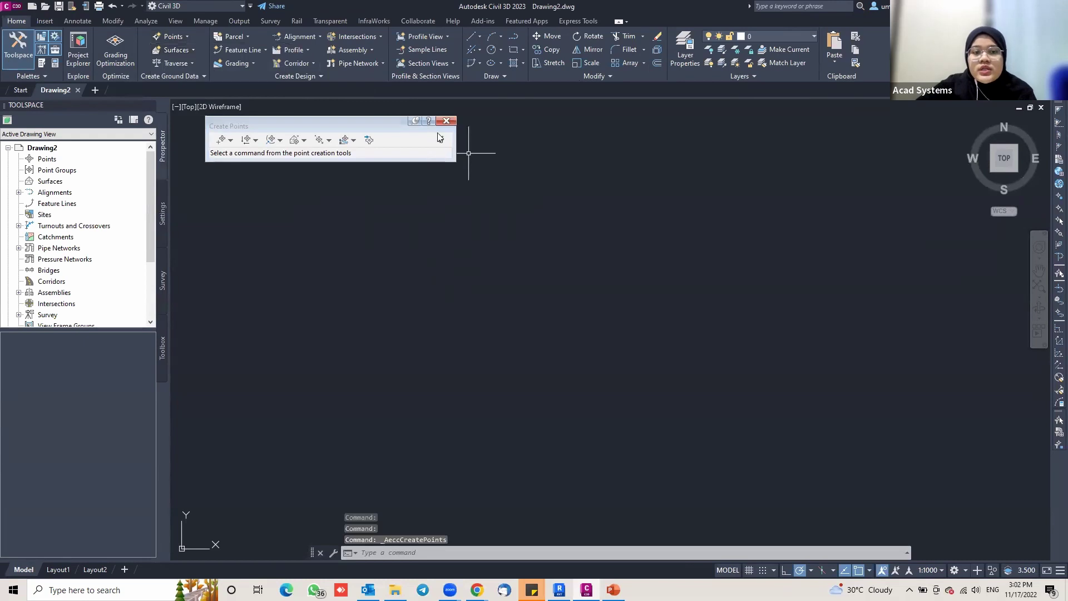
pyautogui.moveTo(294, 127); pyautogui.dragTo(304, 156)
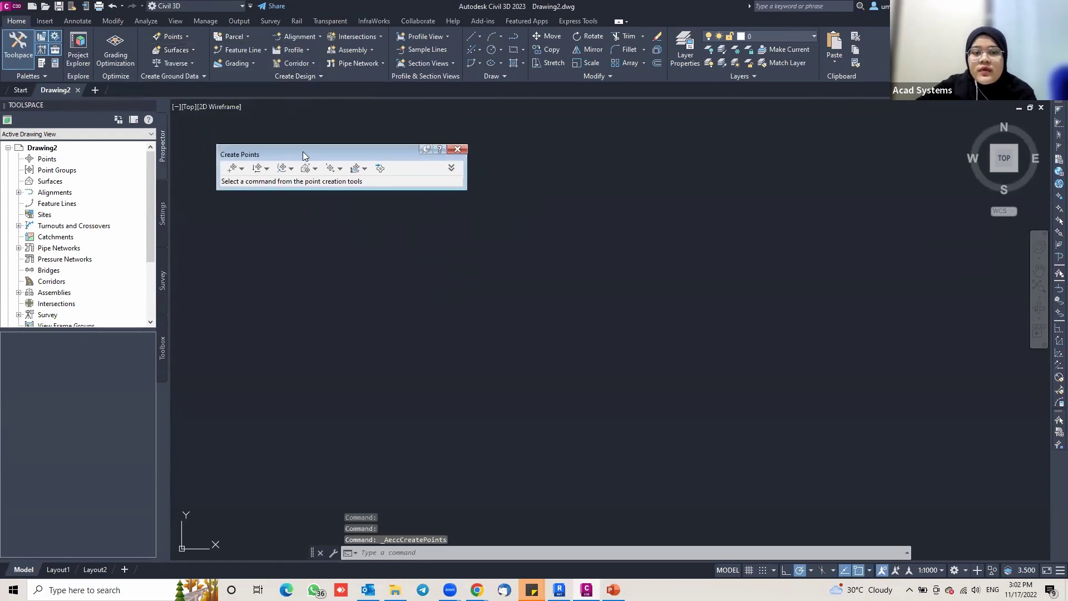
pyautogui.click(380, 168)
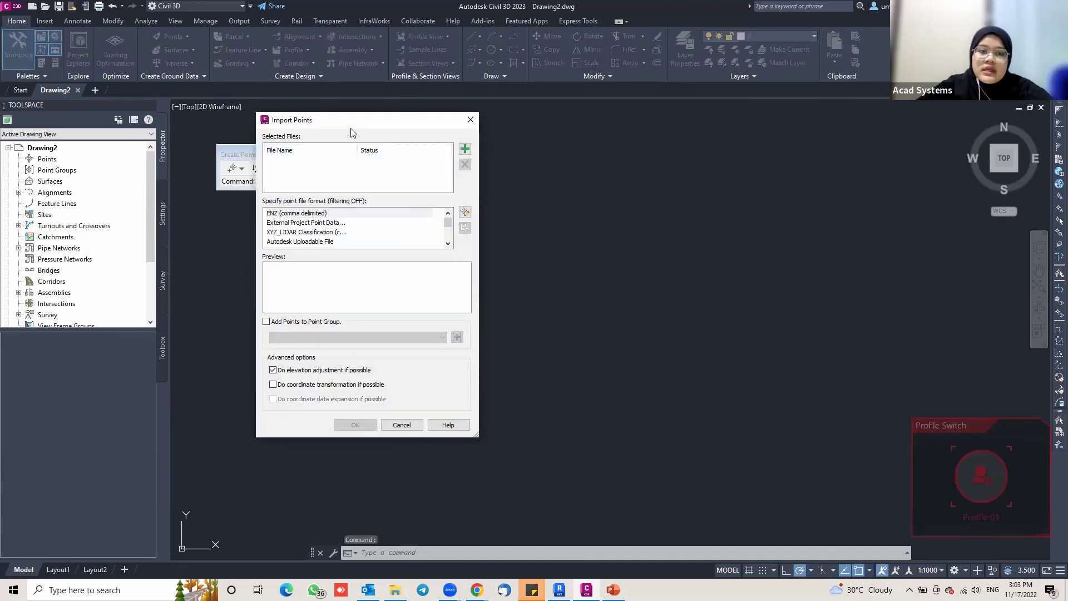
pyautogui.moveTo(355, 128); pyautogui.dragTo(474, 137)
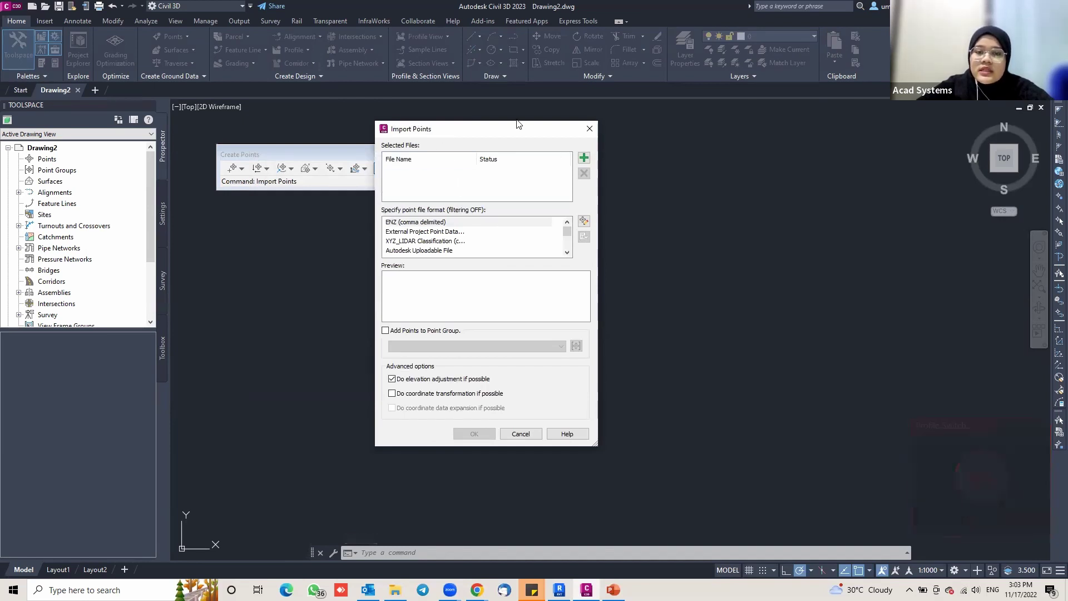
pyautogui.click(585, 158)
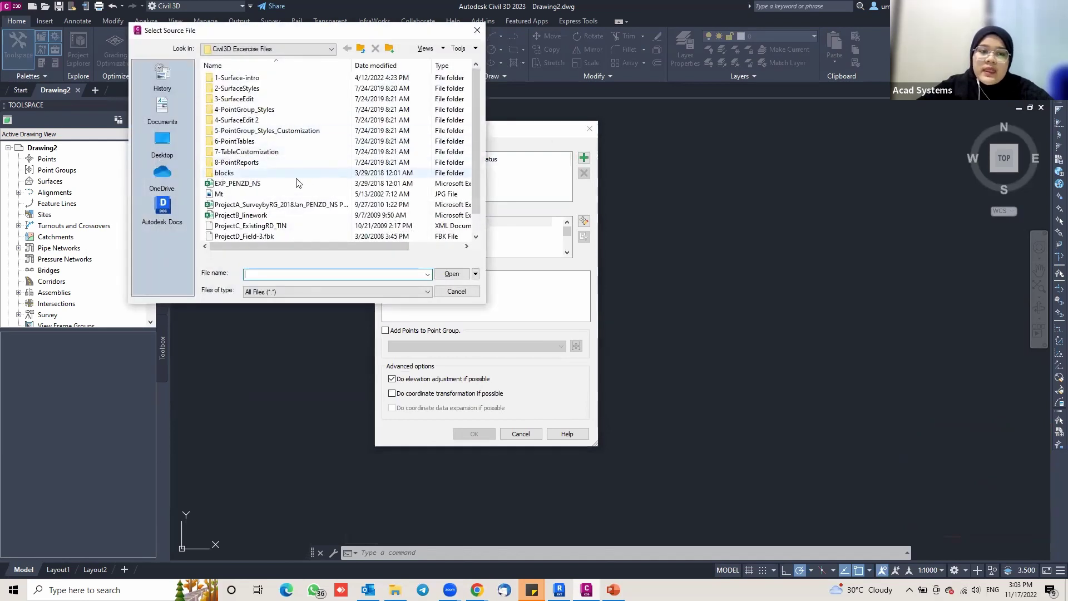
pyautogui.moveTo(290, 35); pyautogui.dragTo(386, 115)
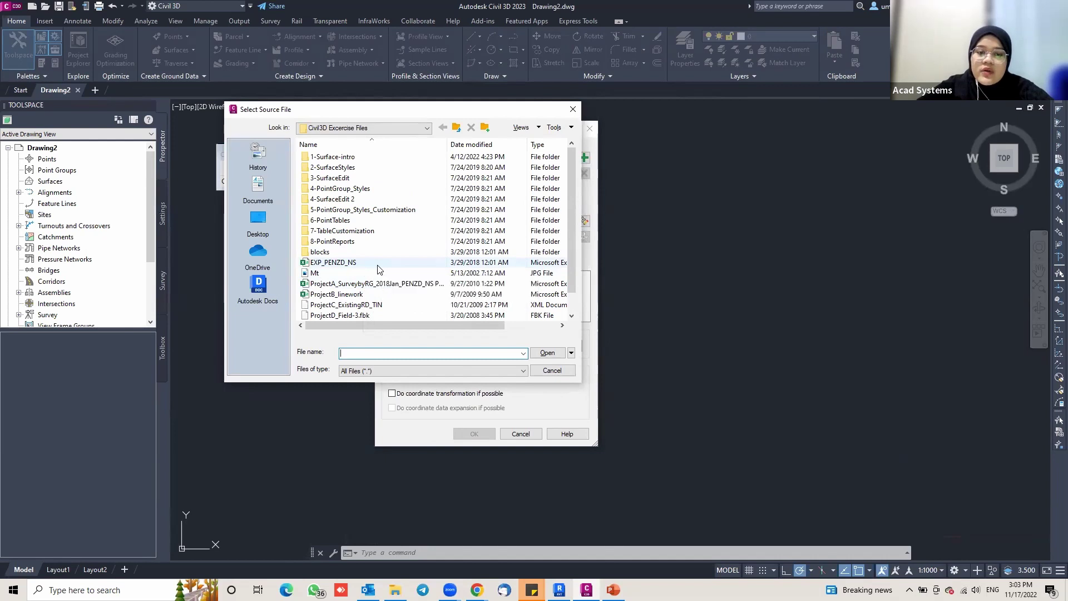
pyautogui.click(399, 264)
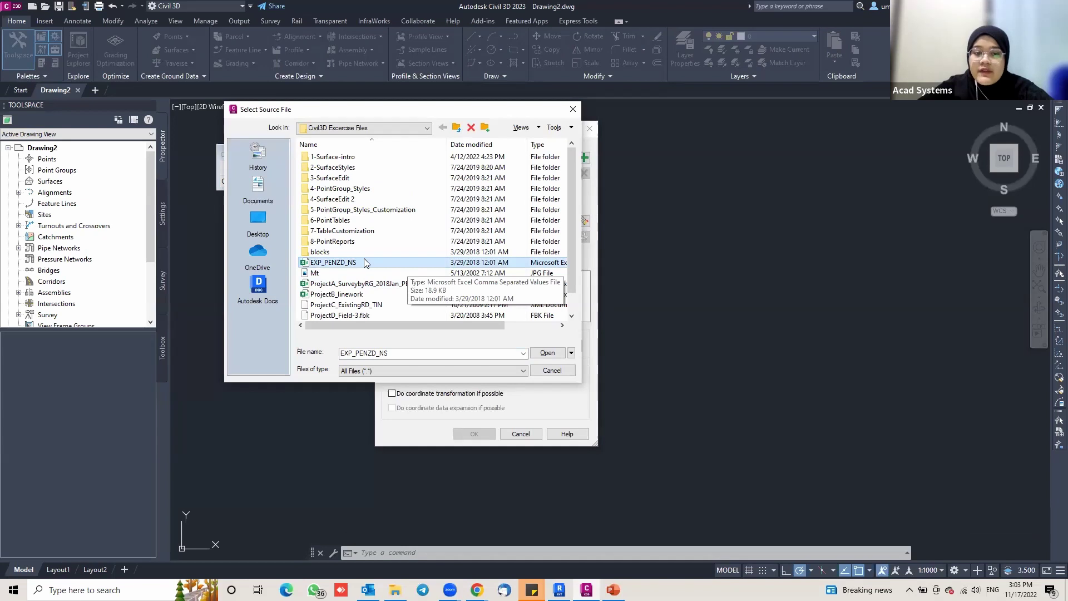
pyautogui.click(545, 353)
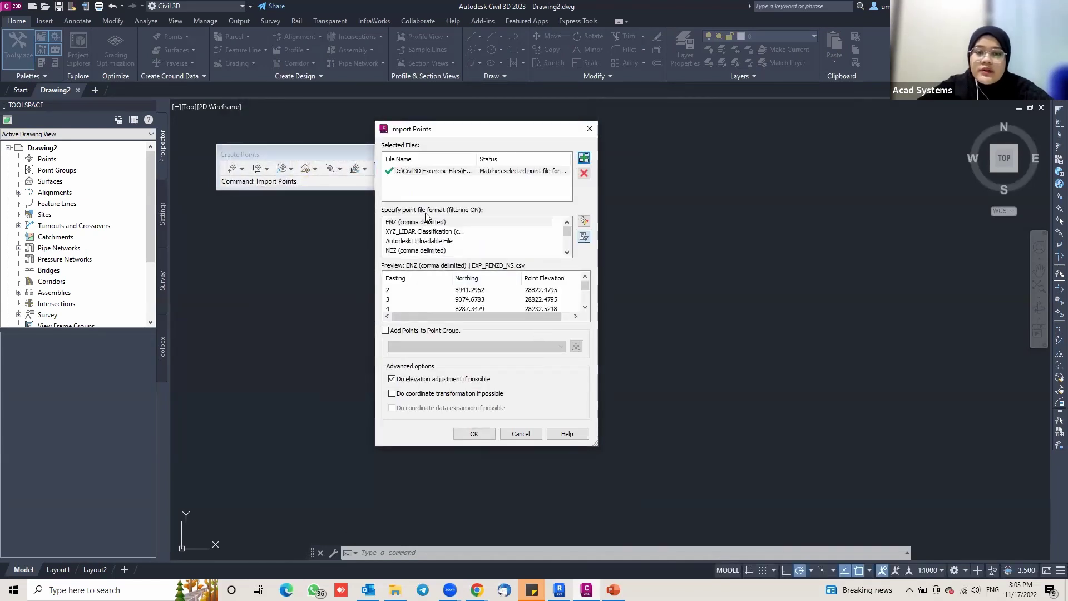
# - Import the points using the PNEZD (comma delimited) format, show their full extents, and close the point creation tools
pyautogui.scroll(-3, 439, 244)
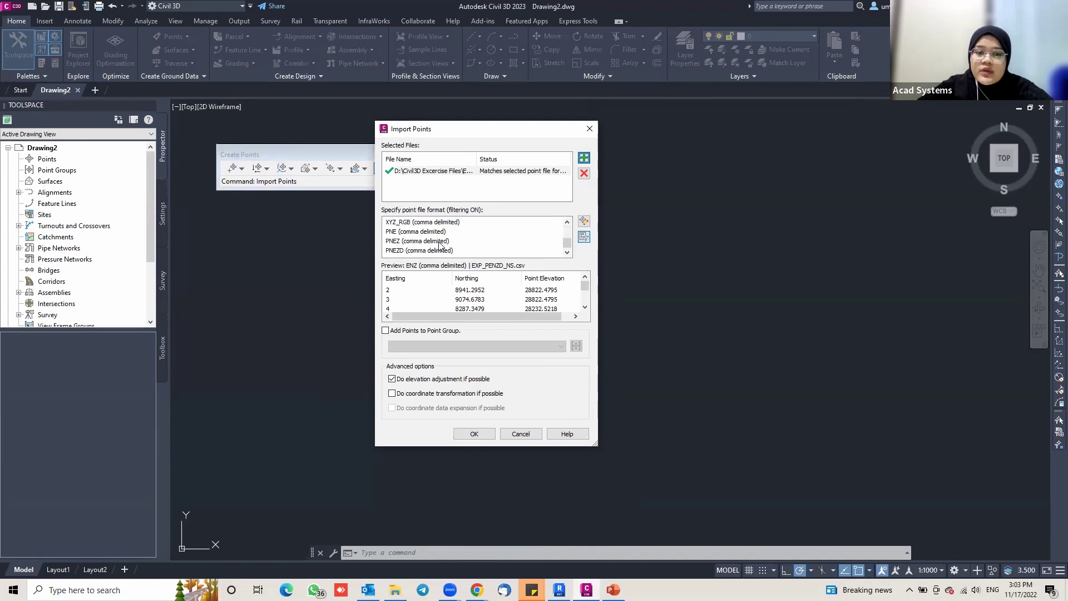
pyautogui.click(393, 251)
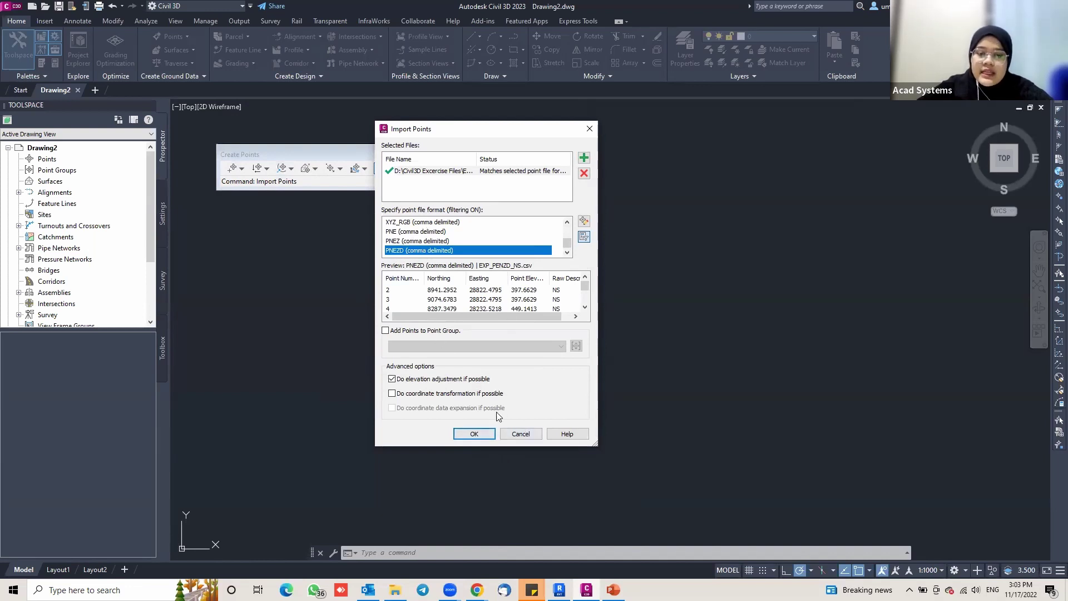
pyautogui.click(474, 434)
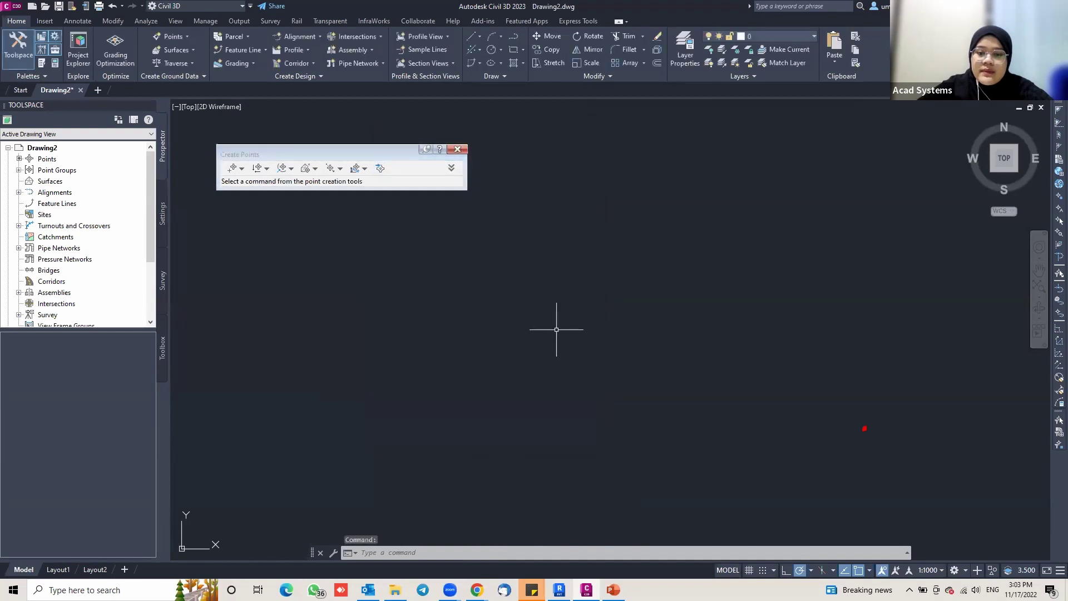
pyautogui.middleClick(586, 323)
pyautogui.middleClick(587, 322)
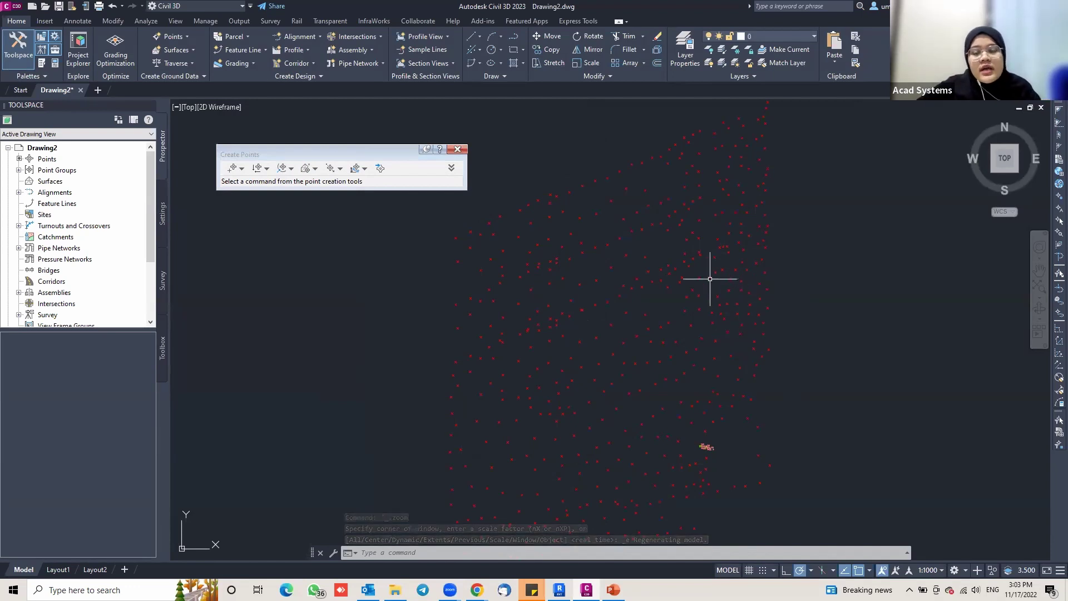
pyautogui.click(456, 151)
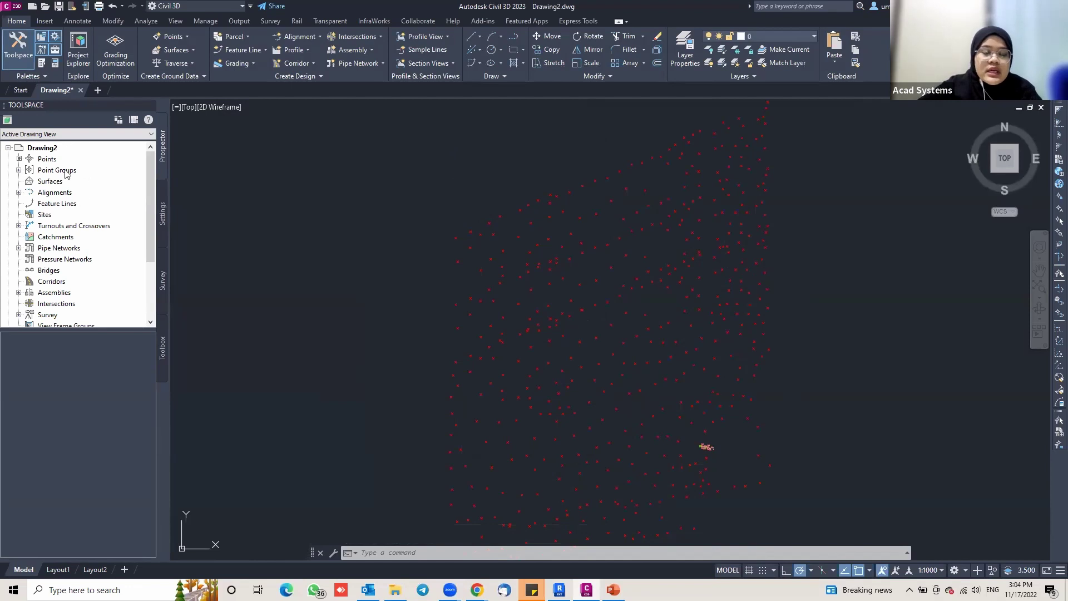
# - Start a new TIN surface on layer C-TOPO and name it Topography
pyautogui.click(42, 183)
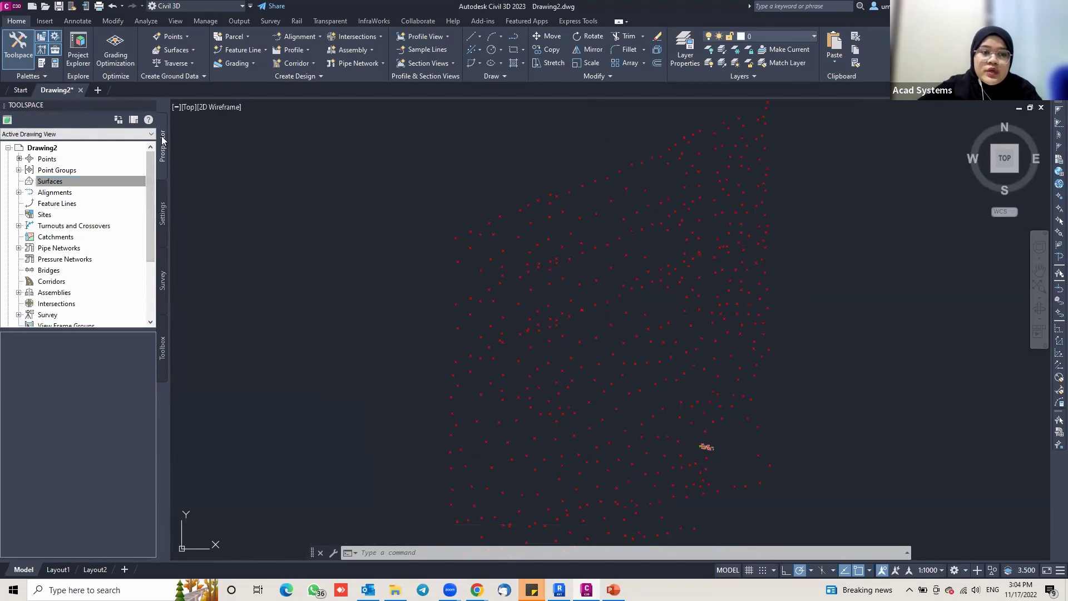
pyautogui.click(47, 184)
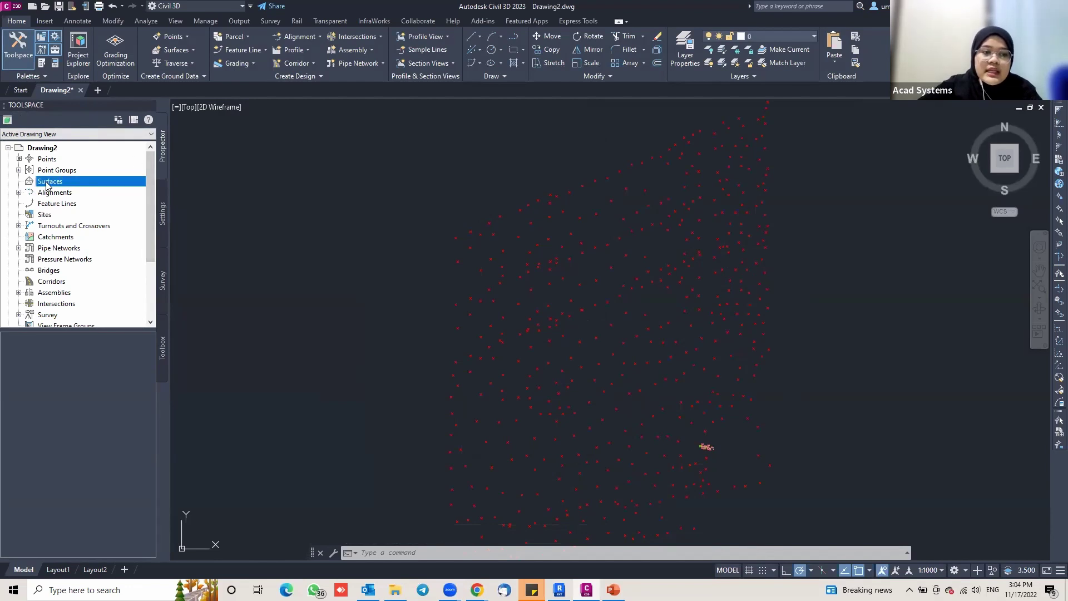
pyautogui.rightClick(53, 182)
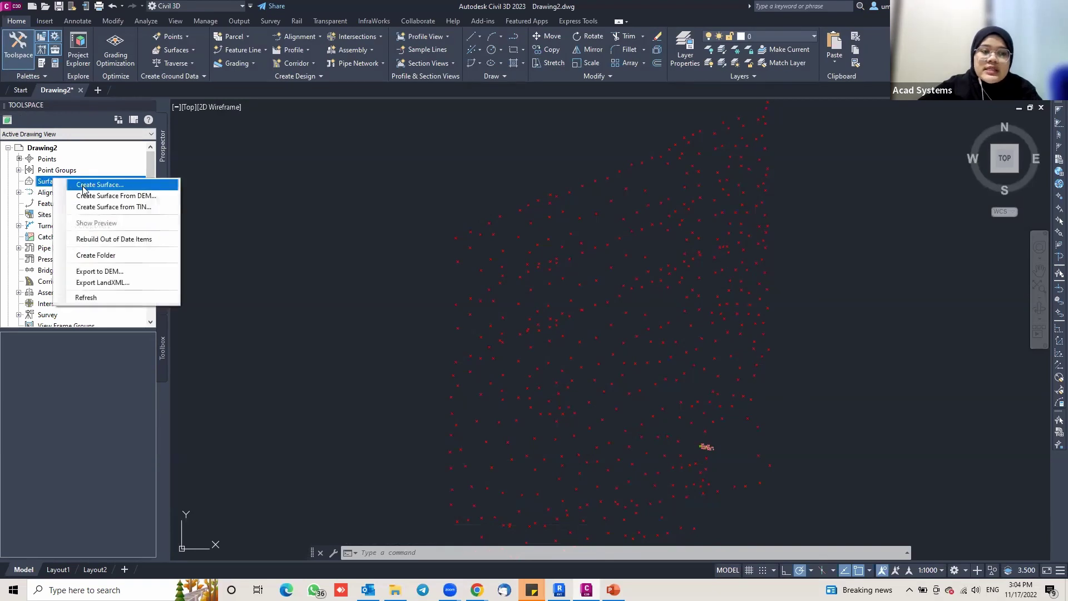
pyautogui.click(83, 187)
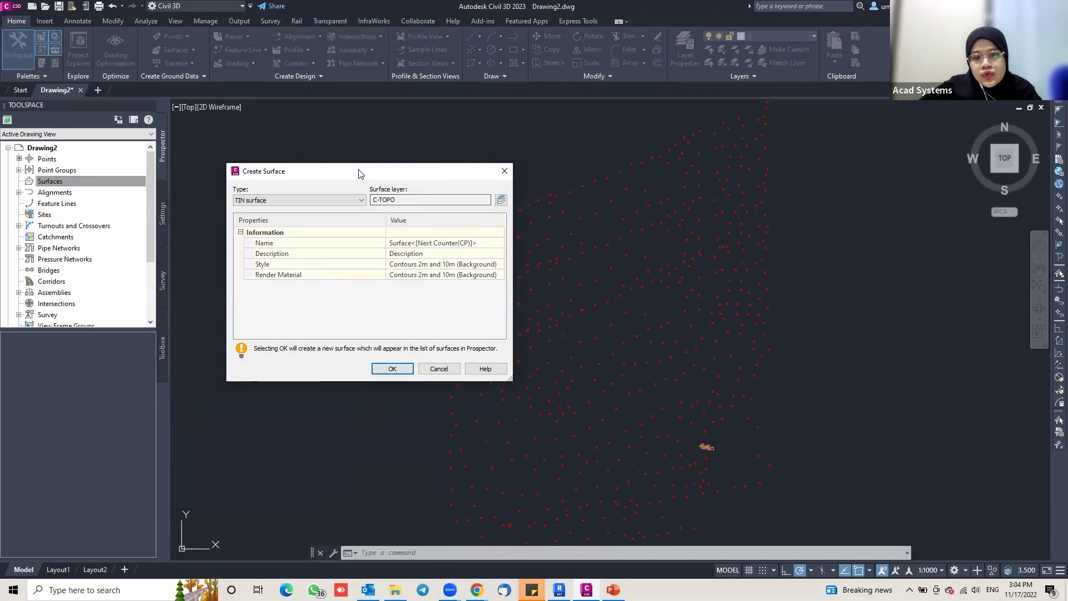
pyautogui.click(468, 243)
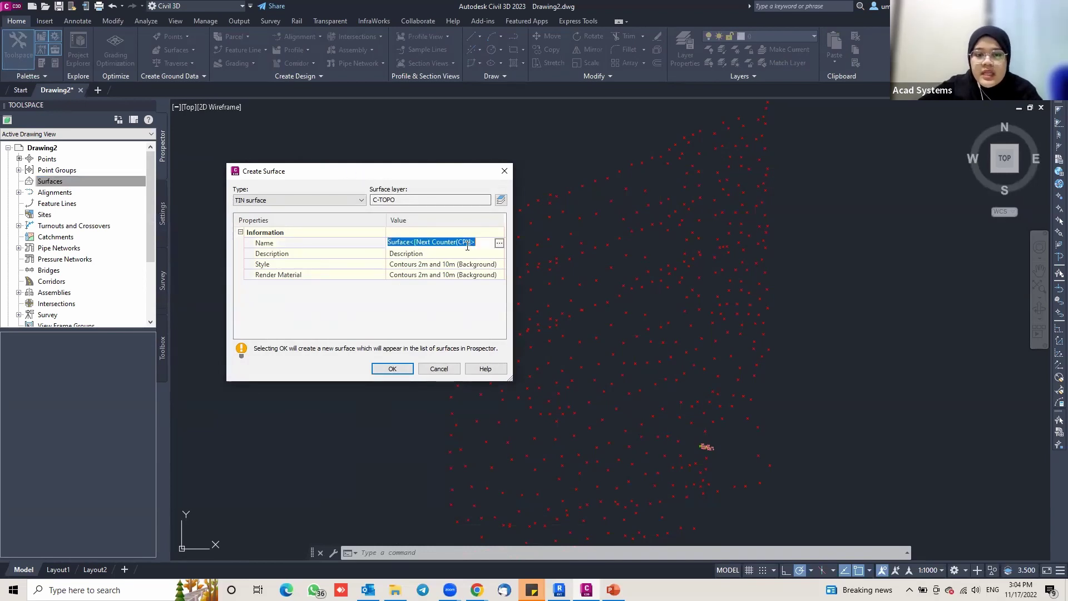
pyautogui.write('Topography')
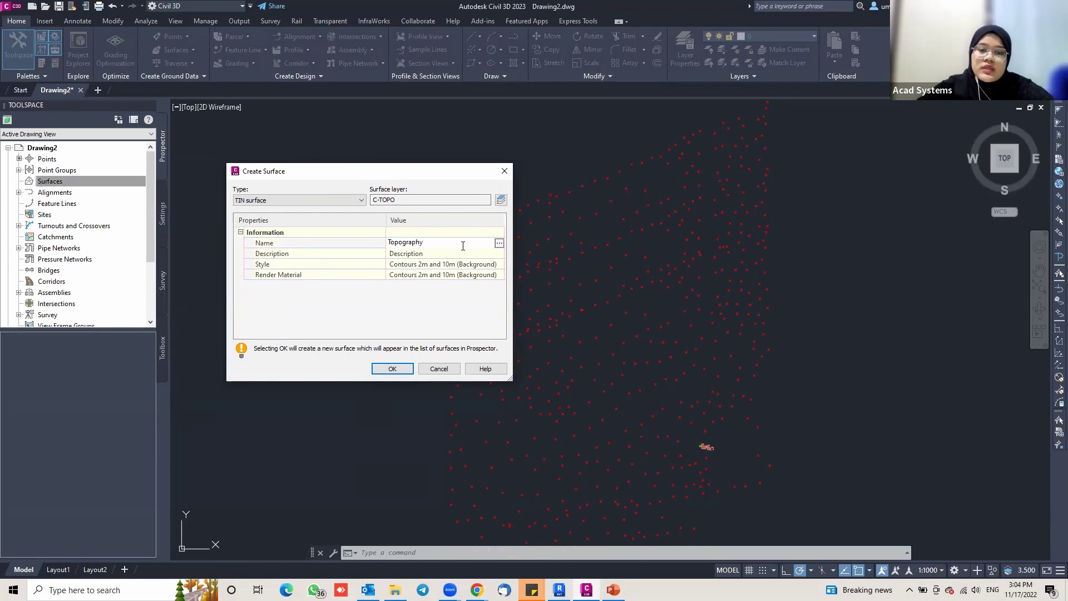
pyautogui.click(344, 246)
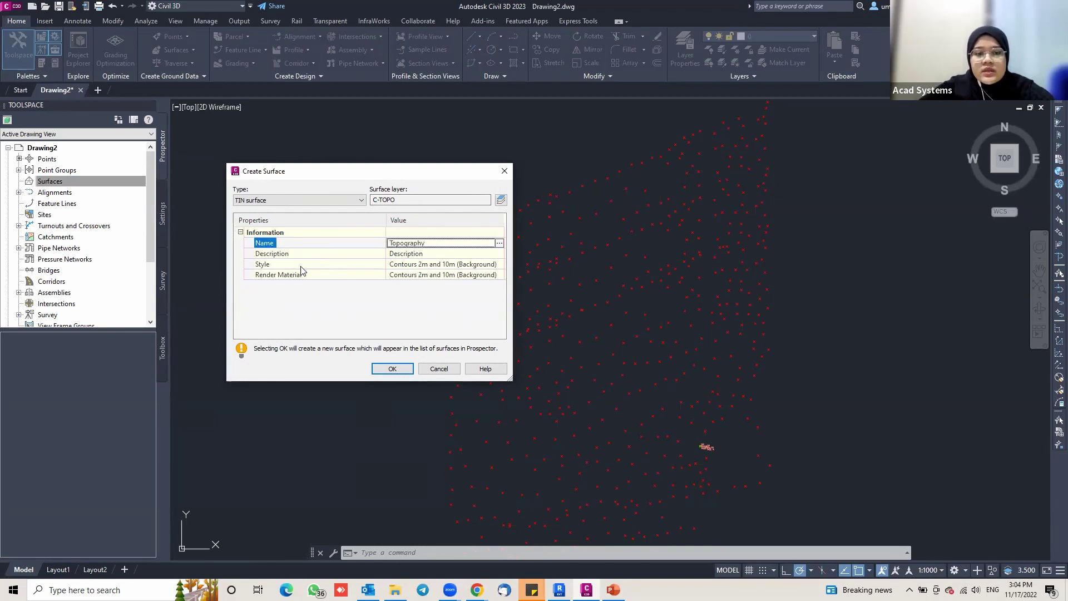
# - Keep the Contours 2m and 10m (Background) style for the new surface and confirm its creation
pyautogui.click(445, 265)
pyautogui.click(499, 264)
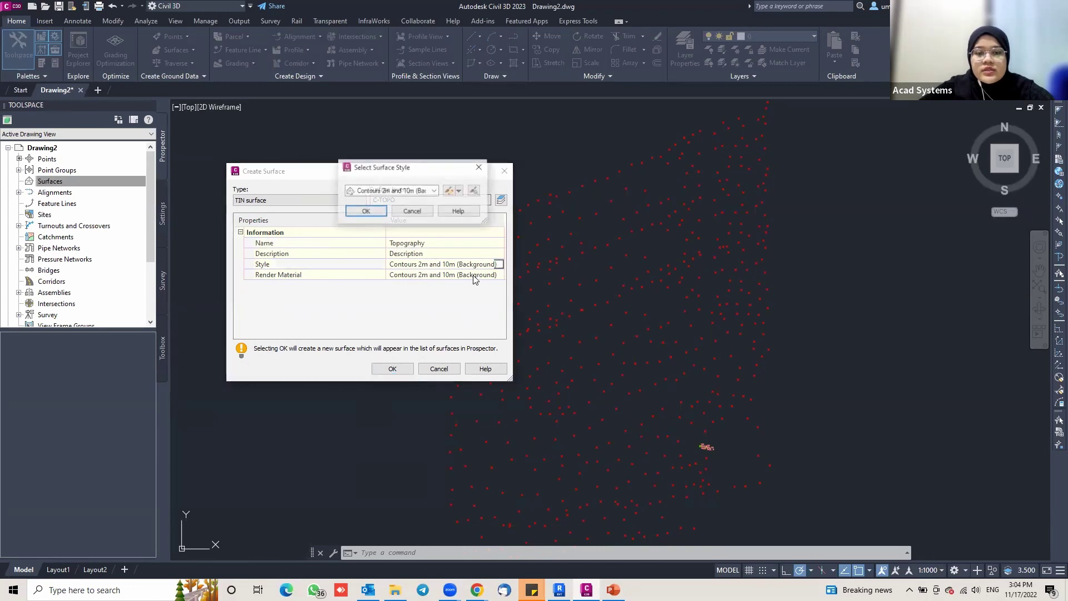
pyautogui.click(426, 190)
pyautogui.click(394, 198)
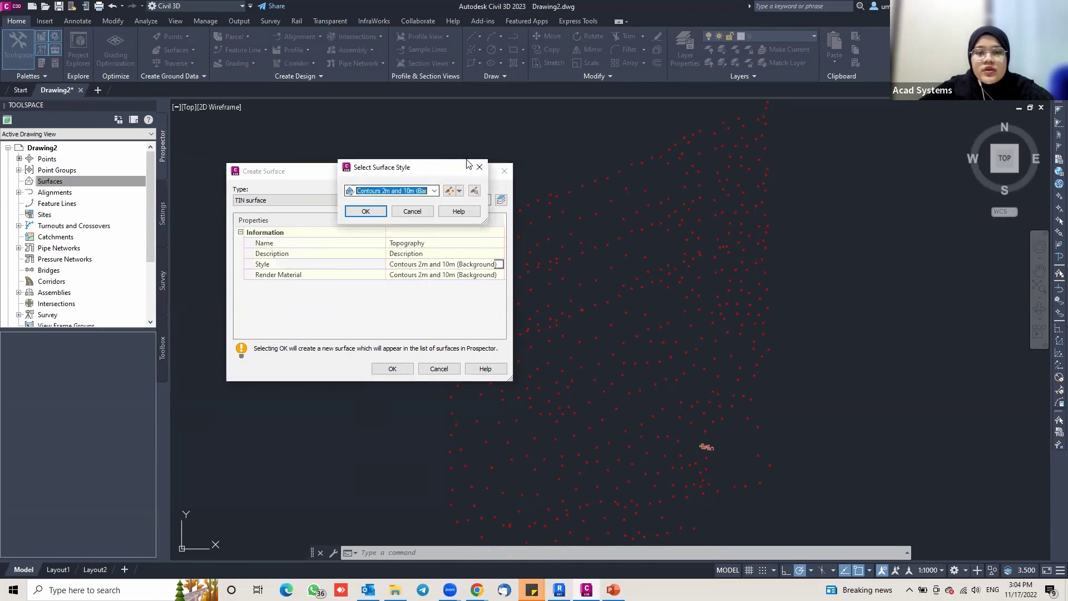
pyautogui.click(481, 167)
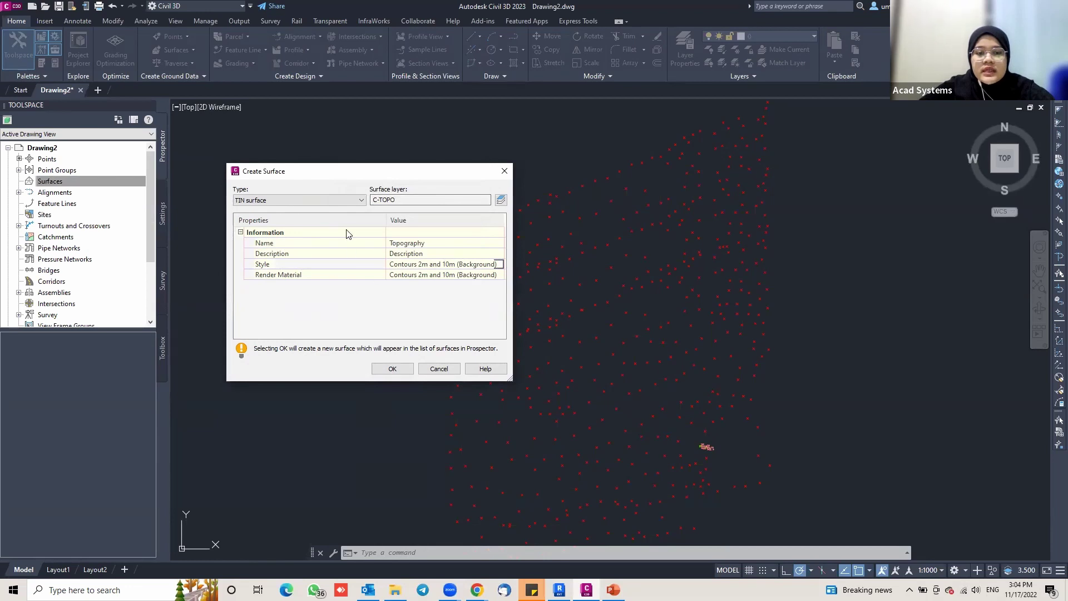
pyautogui.click(399, 370)
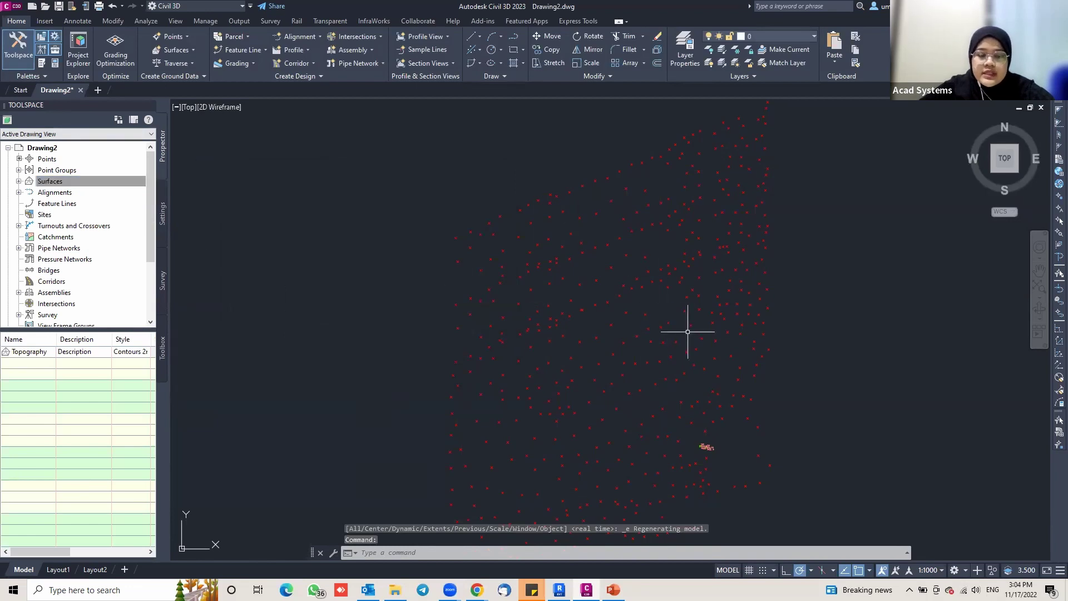
# - Add the _All Points point group to the Topography surface's definition and apply it
pyautogui.doubleClick(40, 183)
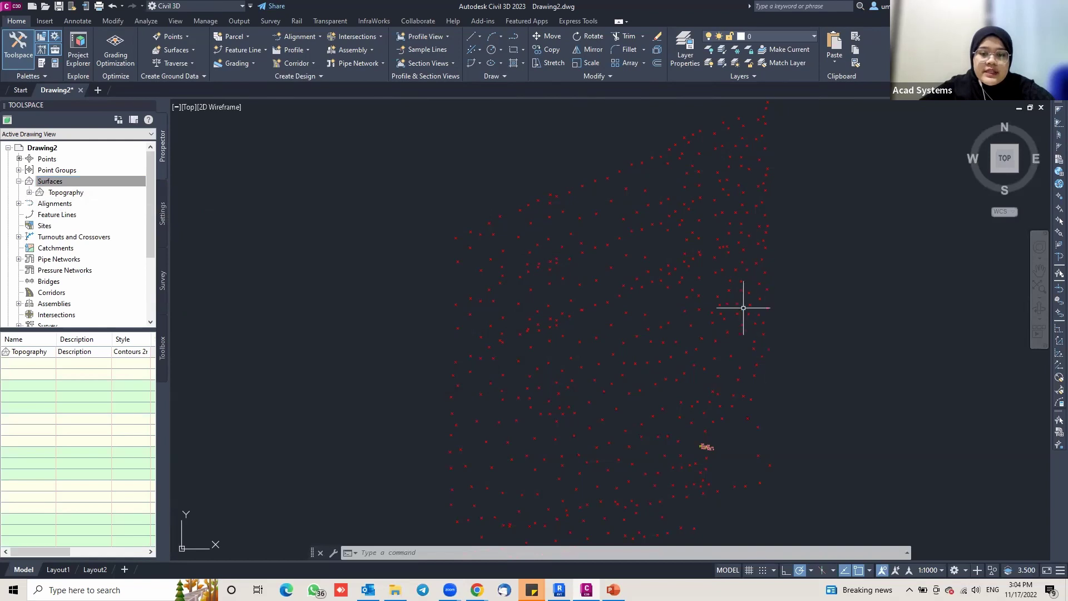
pyautogui.click(29, 193)
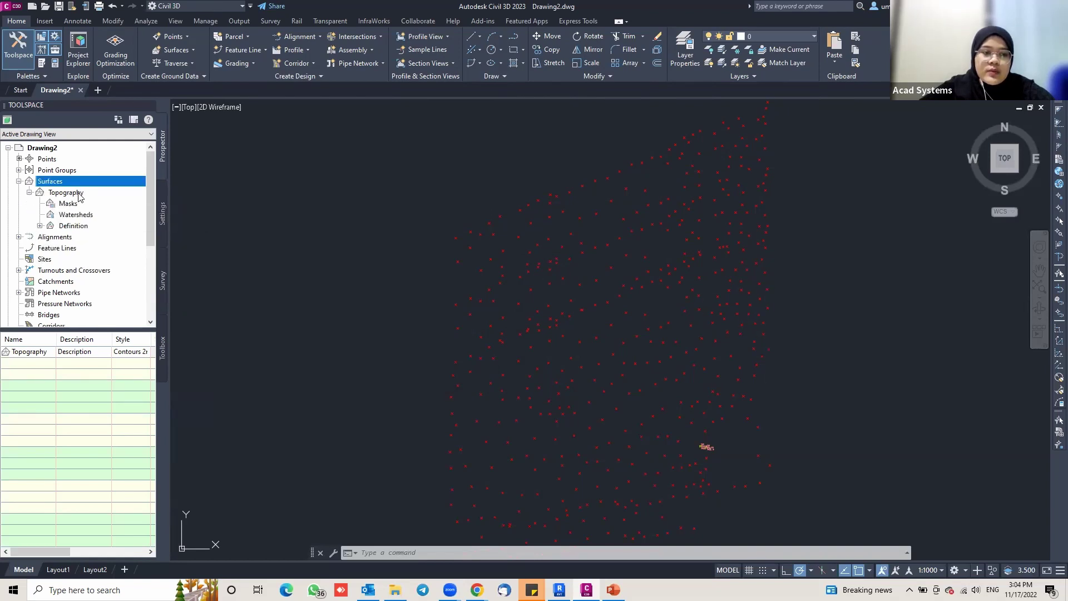
pyautogui.click(50, 193)
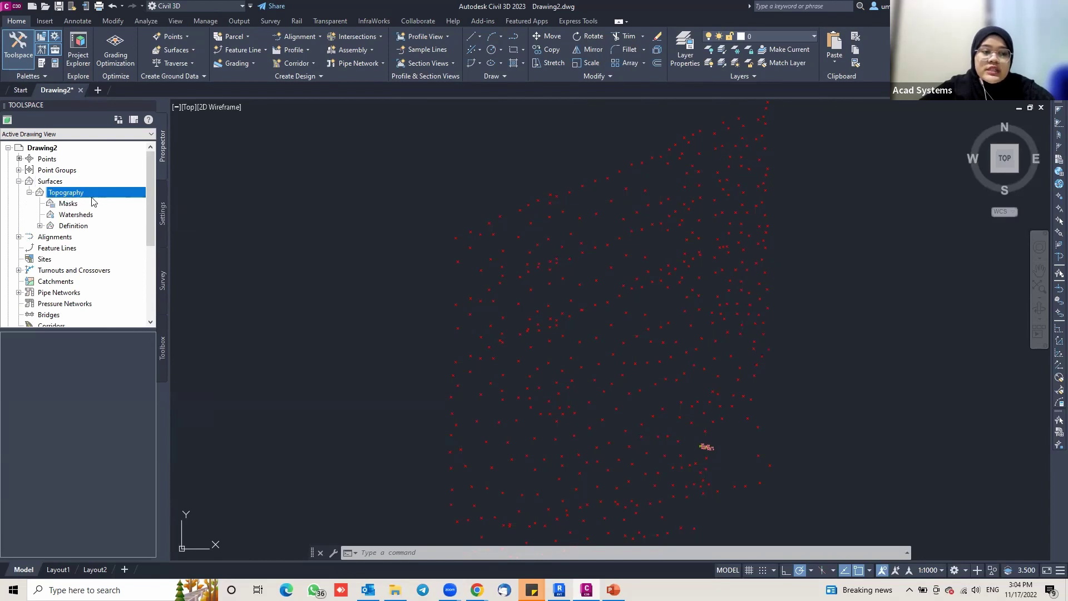
pyautogui.click(39, 225)
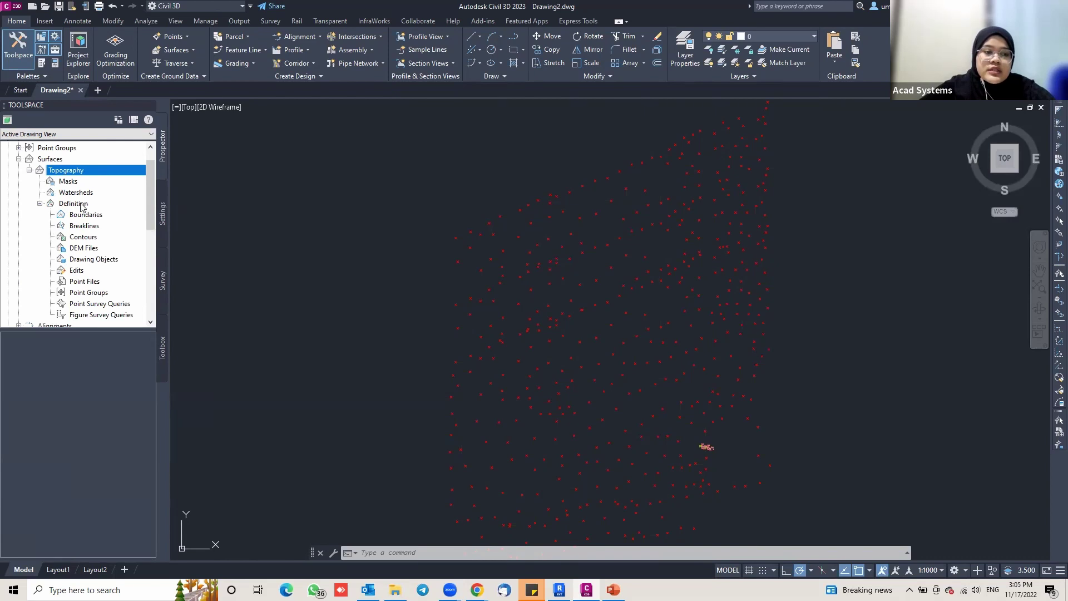
pyautogui.click(89, 292)
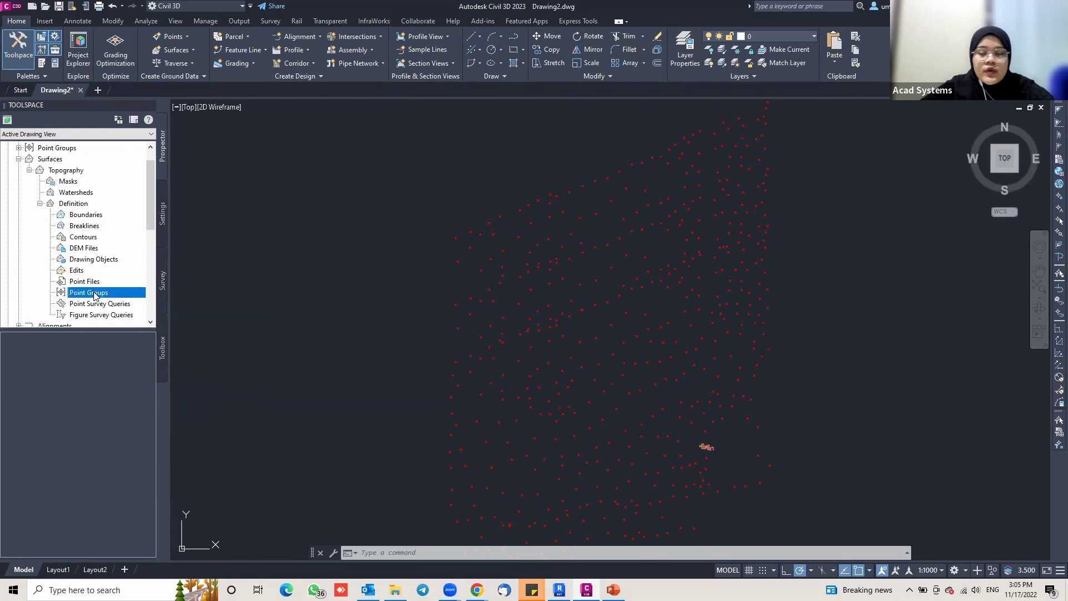
pyautogui.rightClick(94, 295)
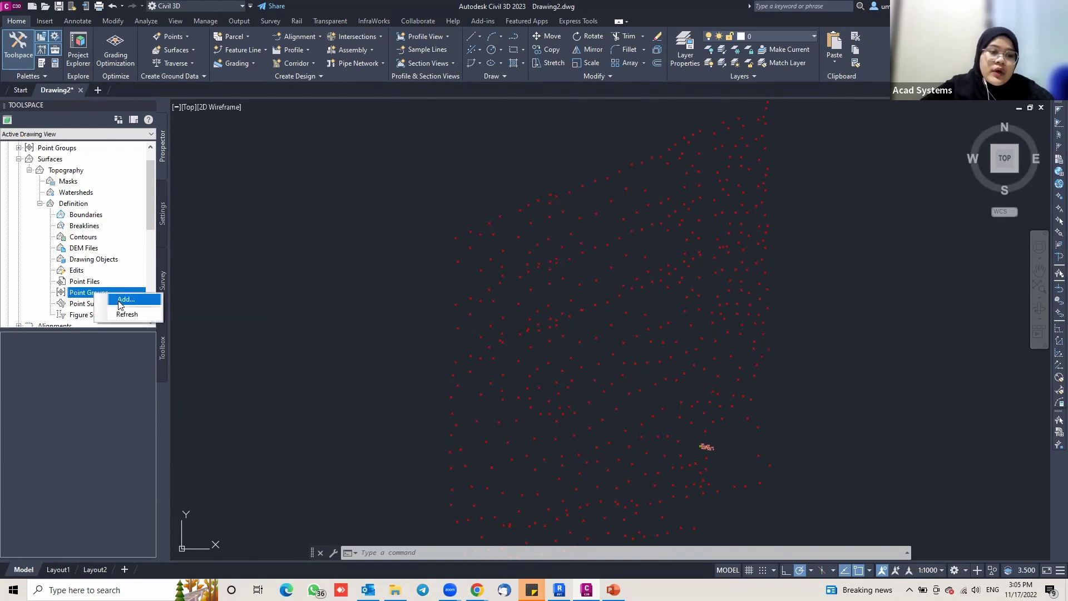
pyautogui.click(121, 300)
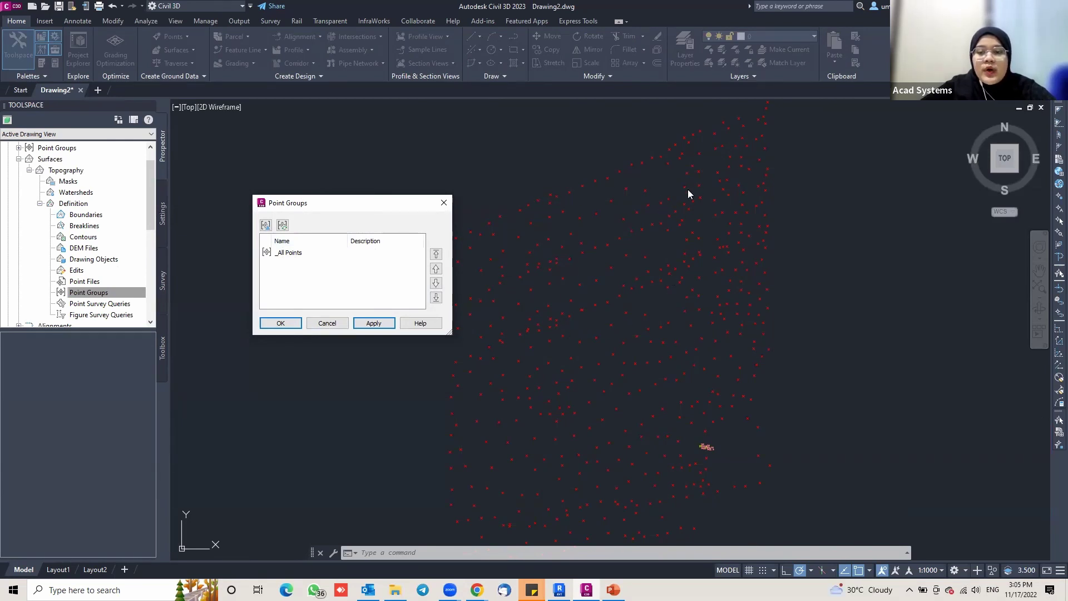
pyautogui.click(291, 256)
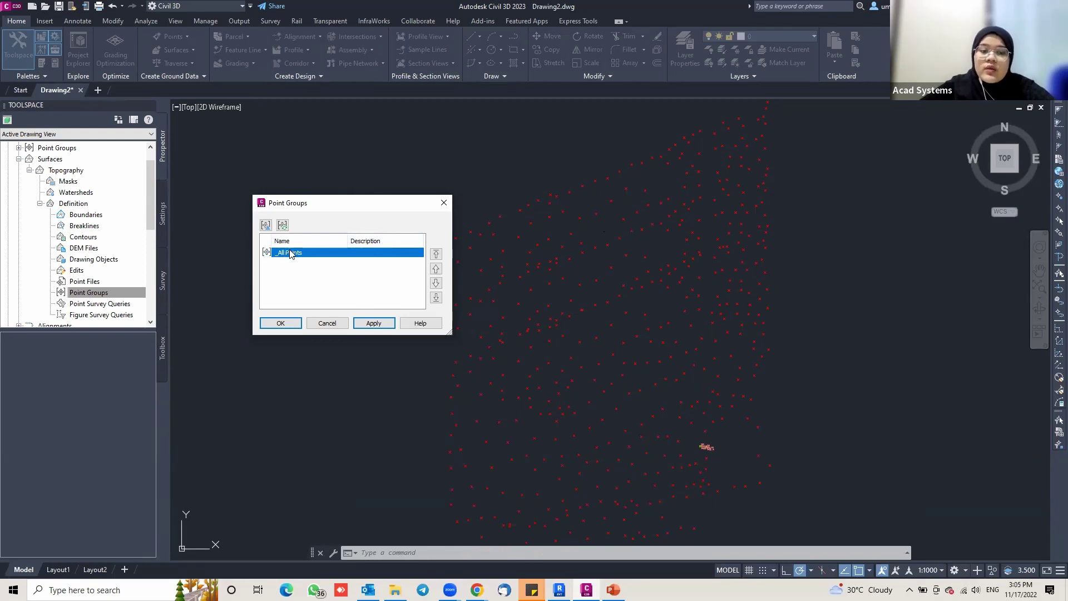
pyautogui.click(373, 323)
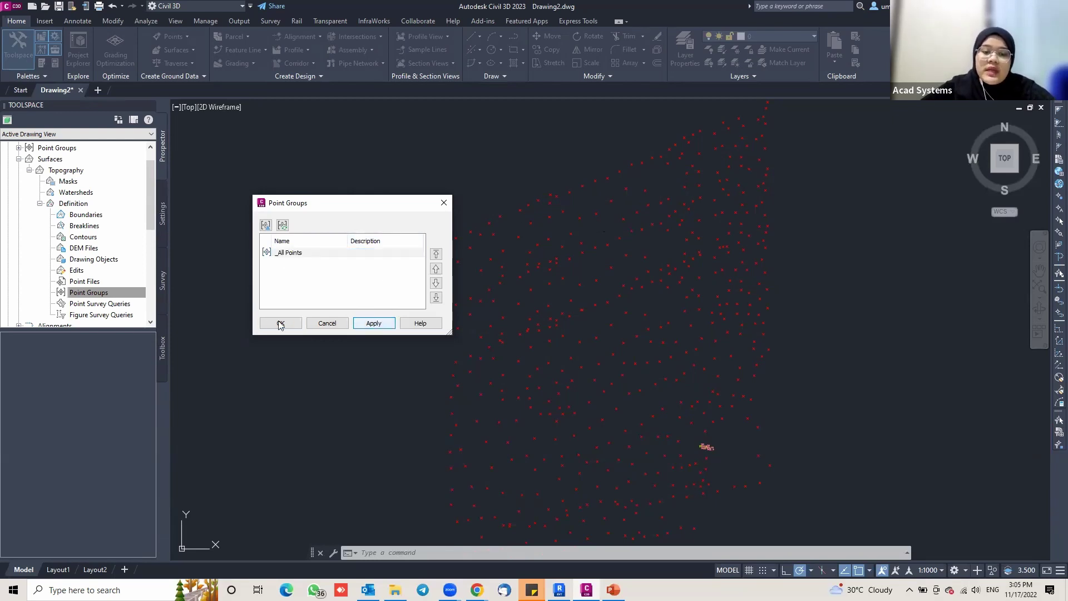
# - Confirm the point group selection for the Topography surface's definition
pyautogui.click(280, 324)
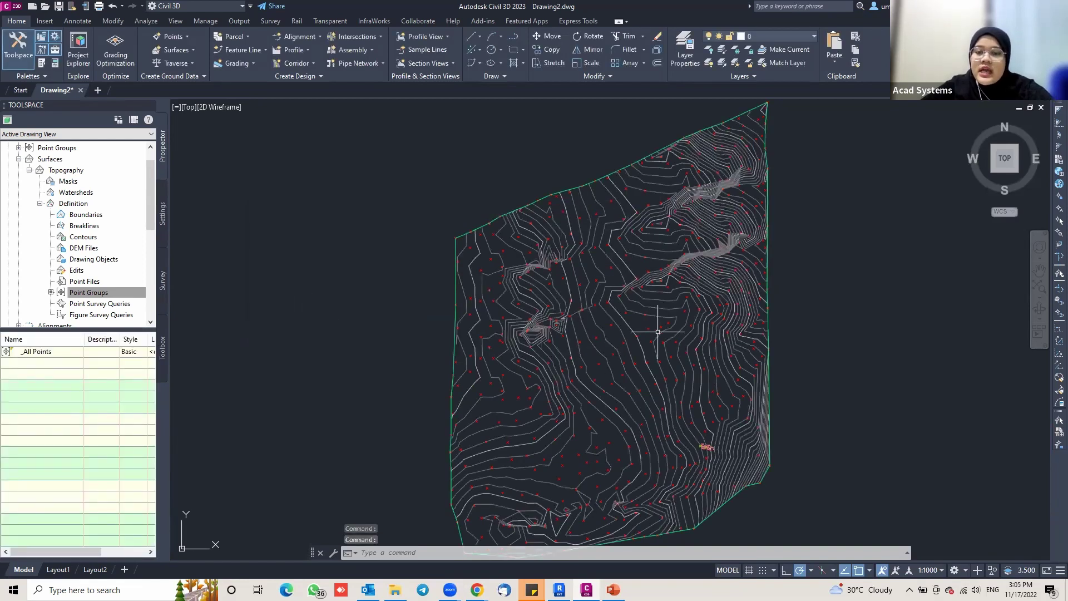
# - Examine the Topography surface's contours and boundary across the site, then inspect the individual survey points up close
pyautogui.scroll(2, 695, 301)
pyautogui.moveTo(596, 289); pyautogui.dragTo(585, 304, button='middle')
pyautogui.scroll(-2, 579, 295)
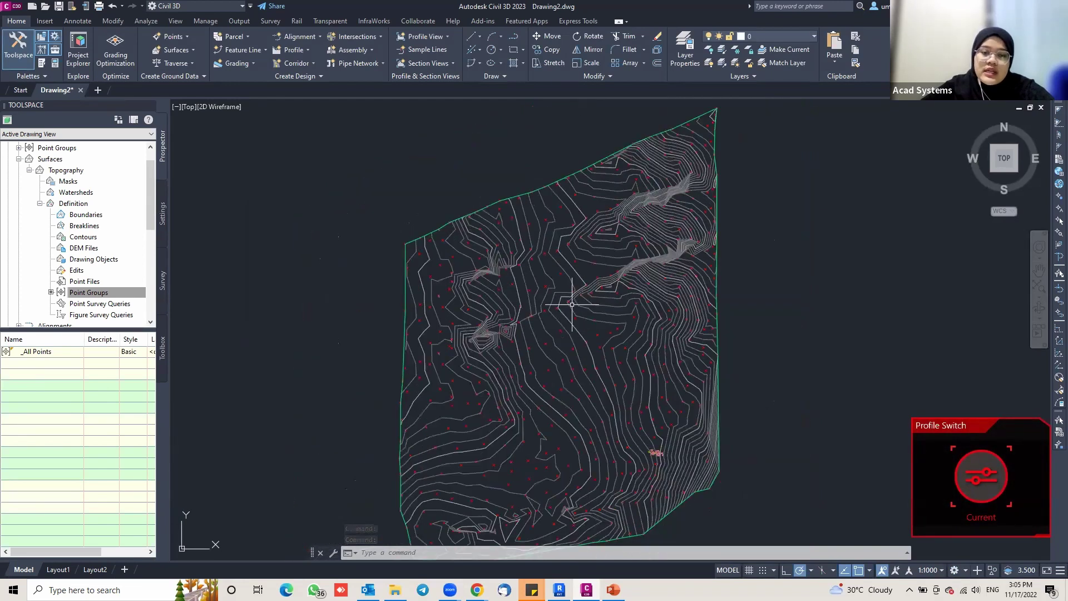
pyautogui.scroll(2, 547, 276)
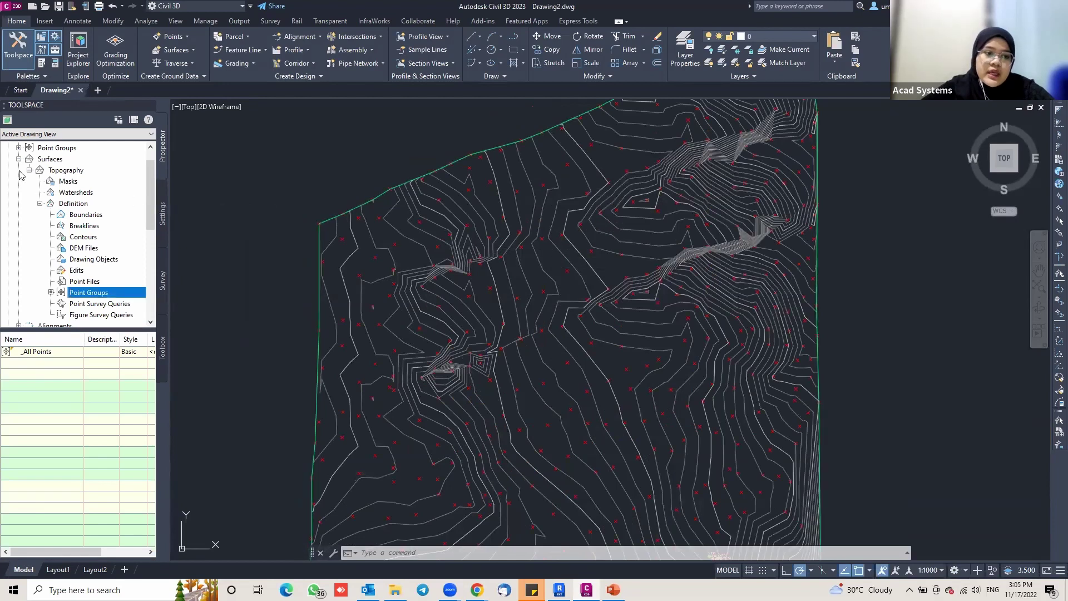
pyautogui.scroll(1, 153, 193)
pyautogui.moveTo(608, 392); pyautogui.dragTo(603, 358, button='middle')
pyautogui.scroll(-1, 604, 358)
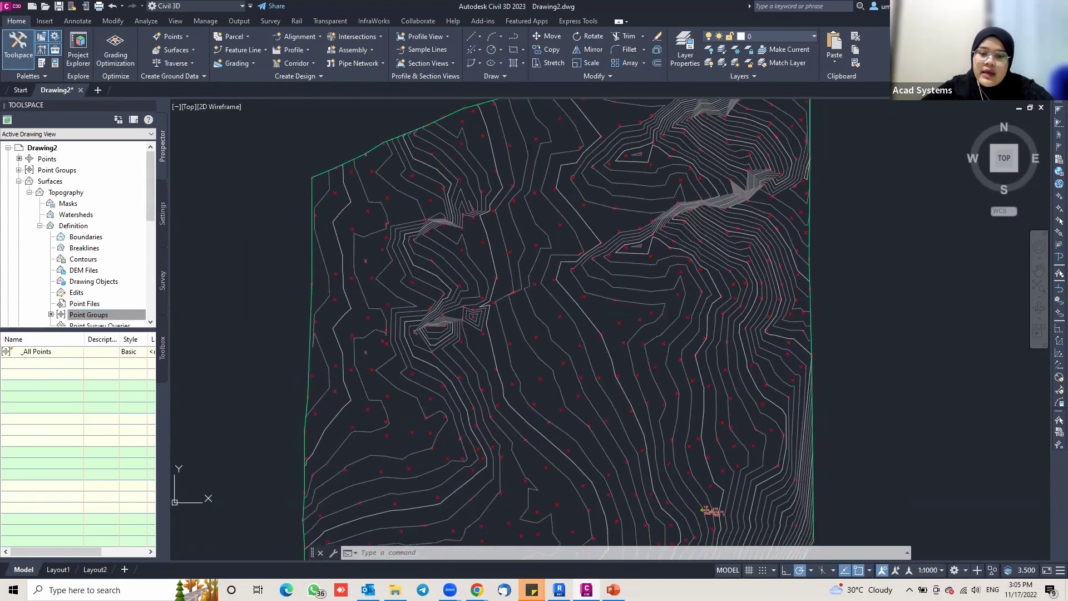
pyautogui.scroll(-1, 582, 354)
pyautogui.scroll(-1, 582, 354)
pyautogui.scroll(1, 572, 352)
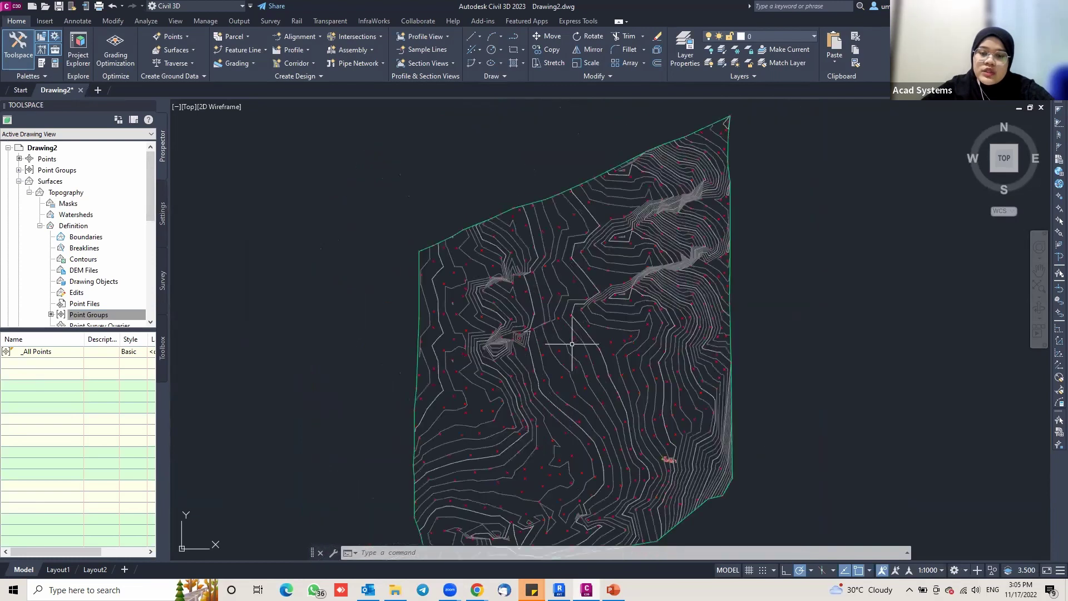
pyautogui.scroll(1, 580, 353)
pyautogui.moveTo(580, 352); pyautogui.dragTo(567, 306, button='middle')
pyautogui.scroll(3, 569, 305)
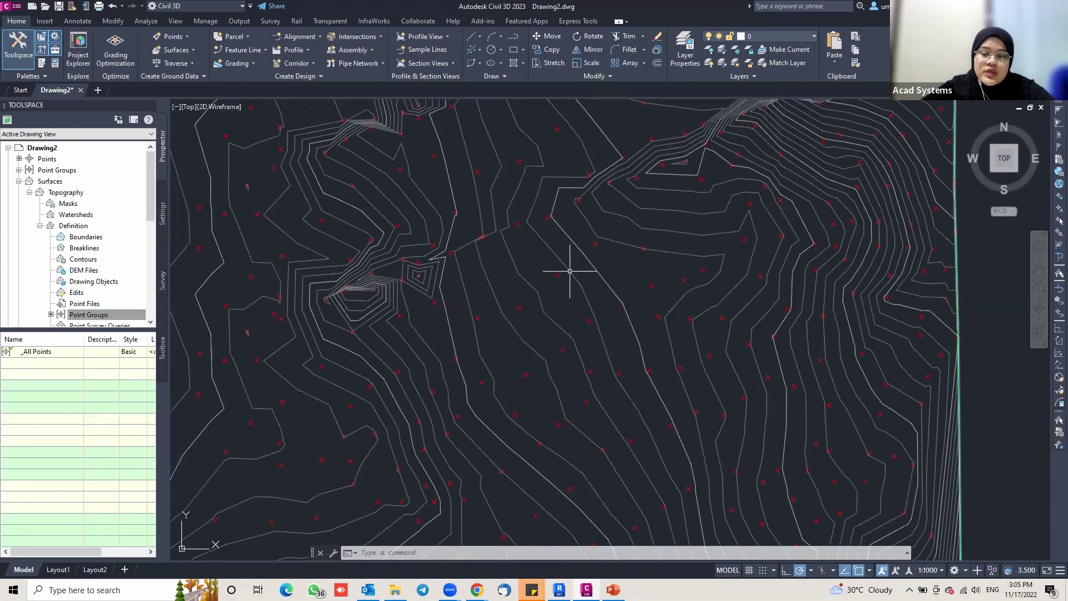
pyautogui.scroll(4, 554, 273)
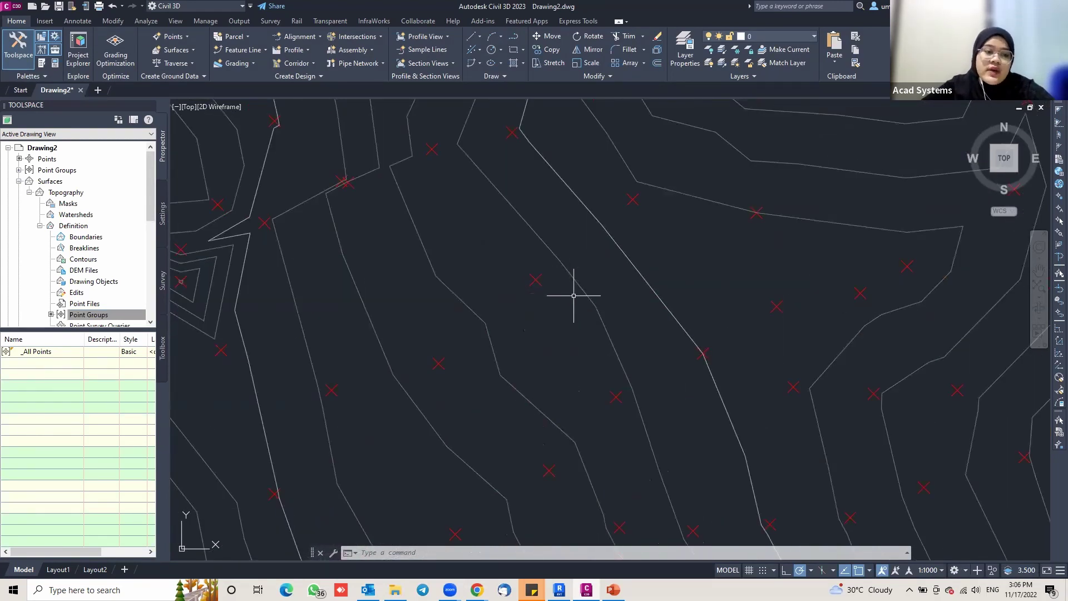
# - Set the point label style of the _All Points point group to Northing and Easting and apply it
pyautogui.click(19, 169)
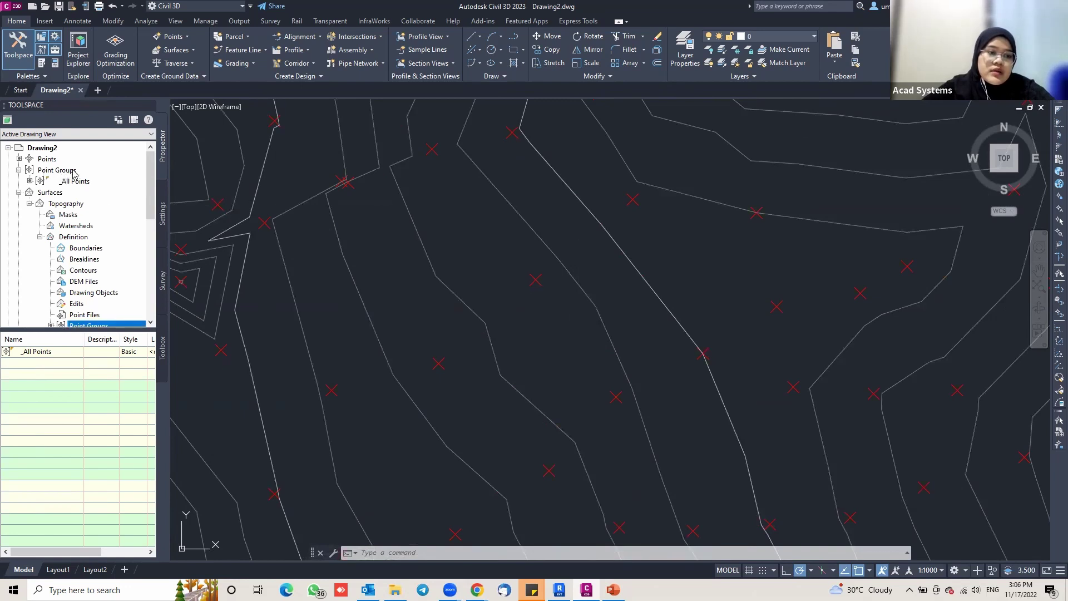
pyautogui.click(59, 171)
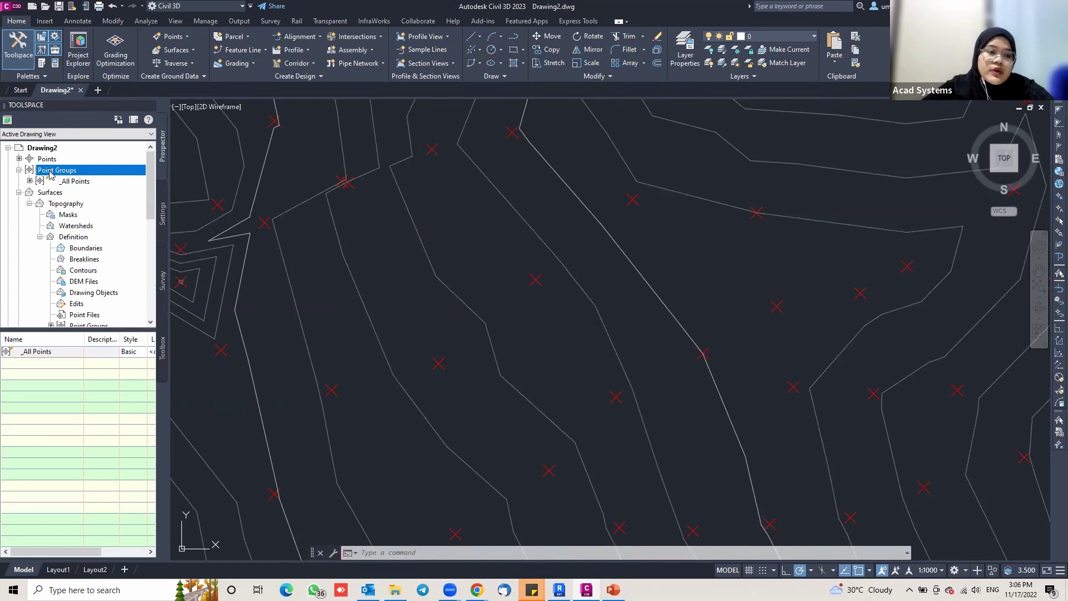
pyautogui.click(19, 170)
pyautogui.click(19, 170)
pyautogui.click(74, 182)
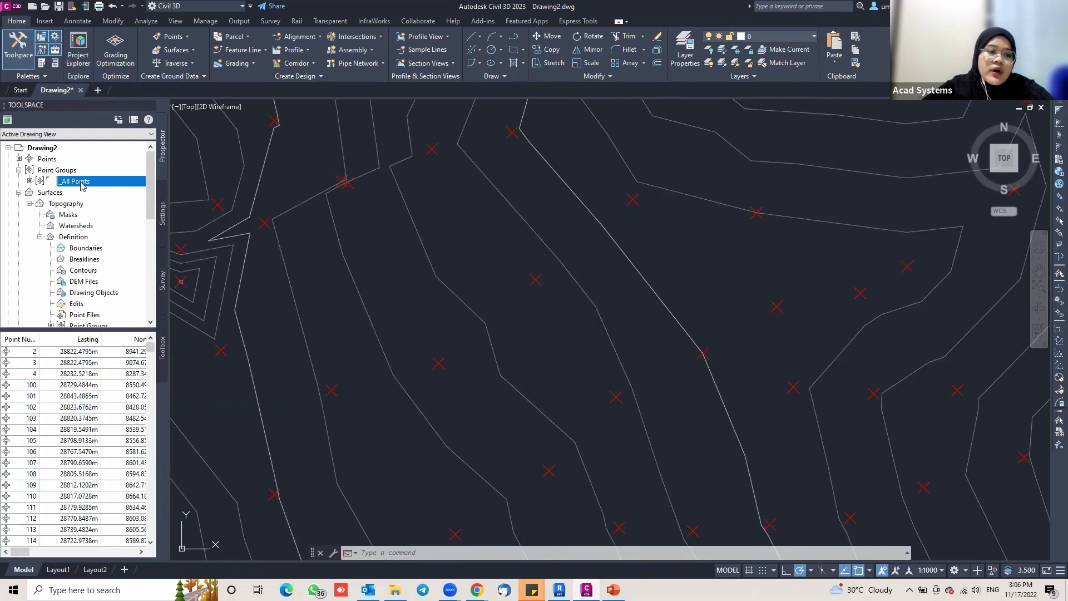
pyautogui.rightClick(83, 181)
pyautogui.click(120, 187)
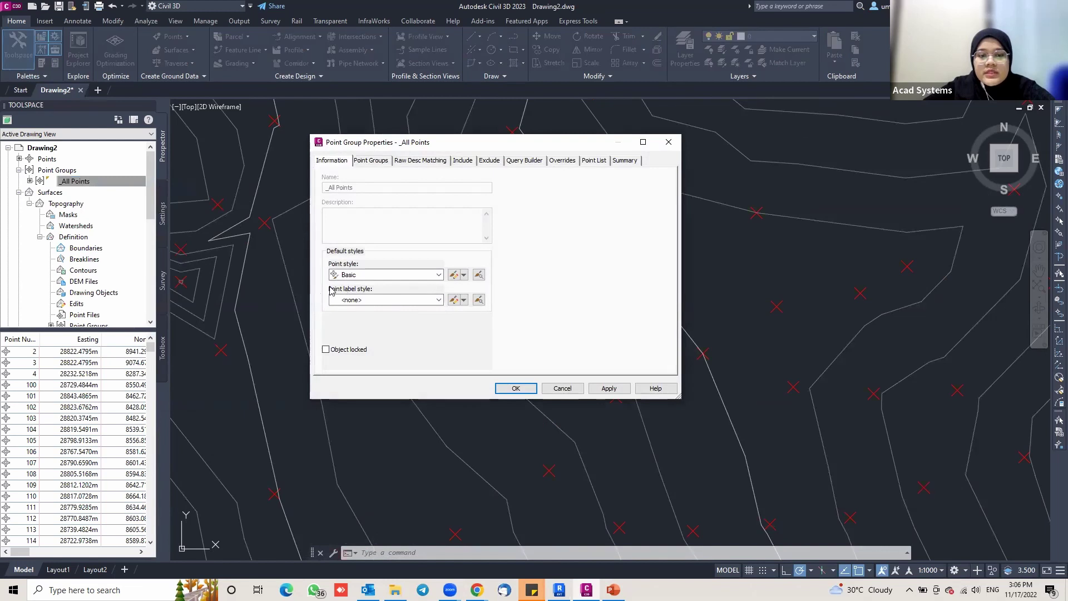
pyautogui.click(439, 300)
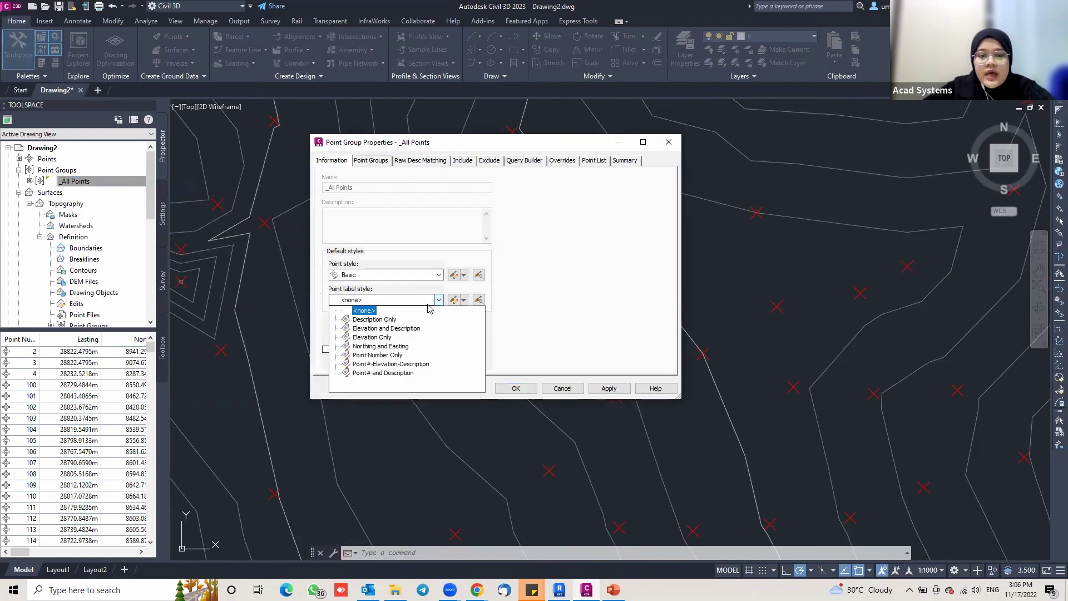
pyautogui.click(367, 347)
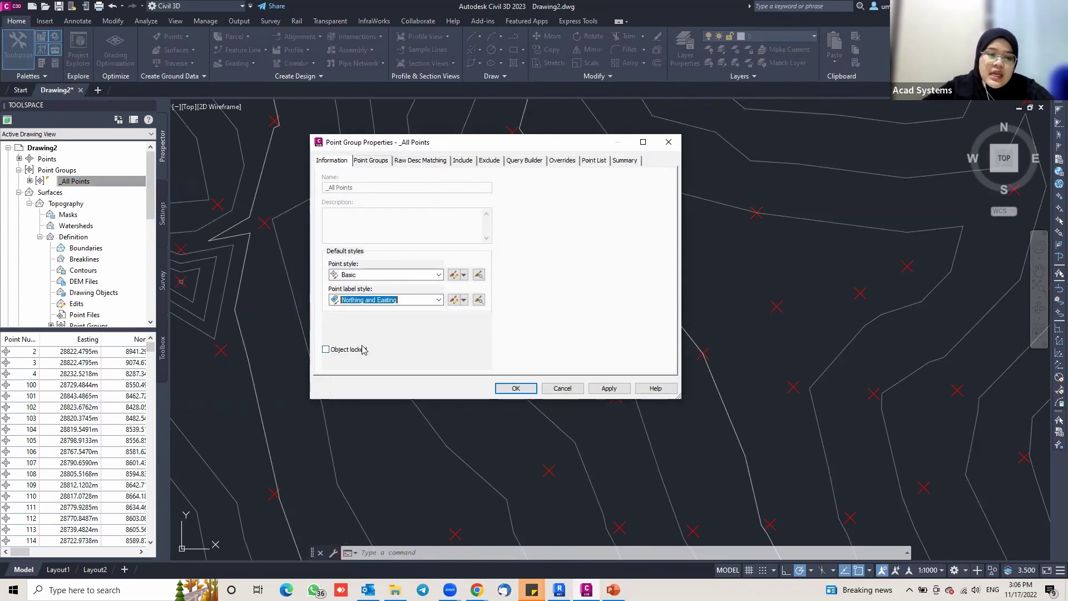
pyautogui.click(610, 389)
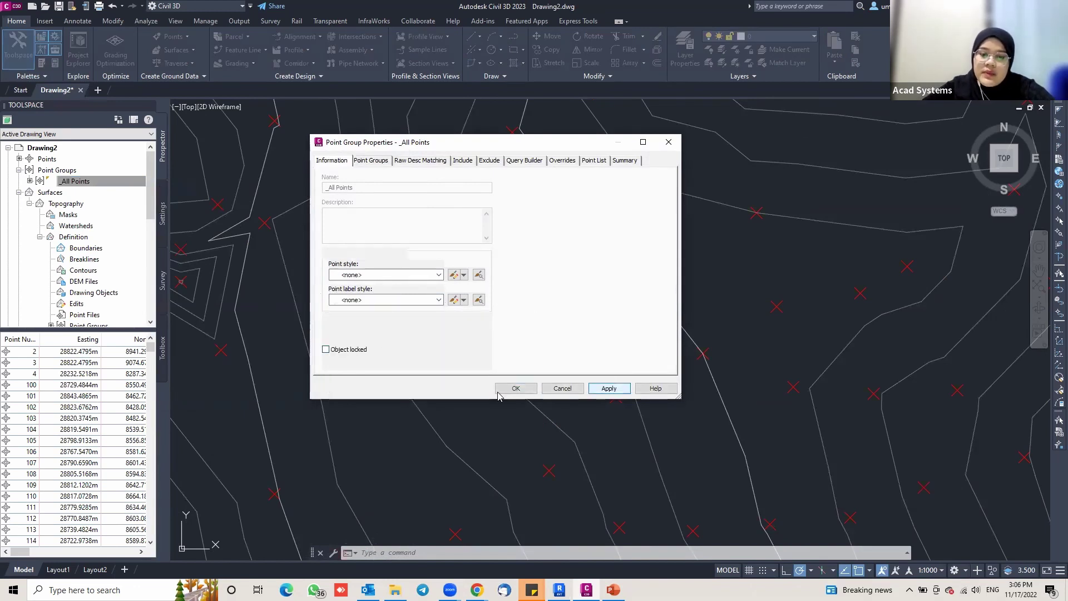
pyautogui.click(507, 388)
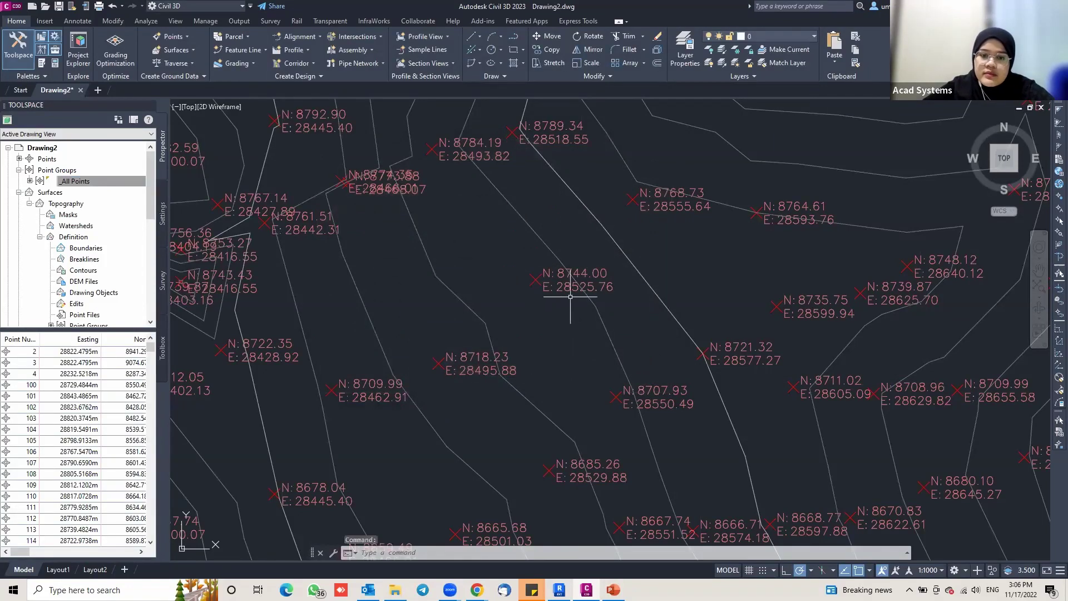
# - Examine the northing and easting labels on the survey points, both up close and across the whole surface
pyautogui.scroll(-2, 570, 297)
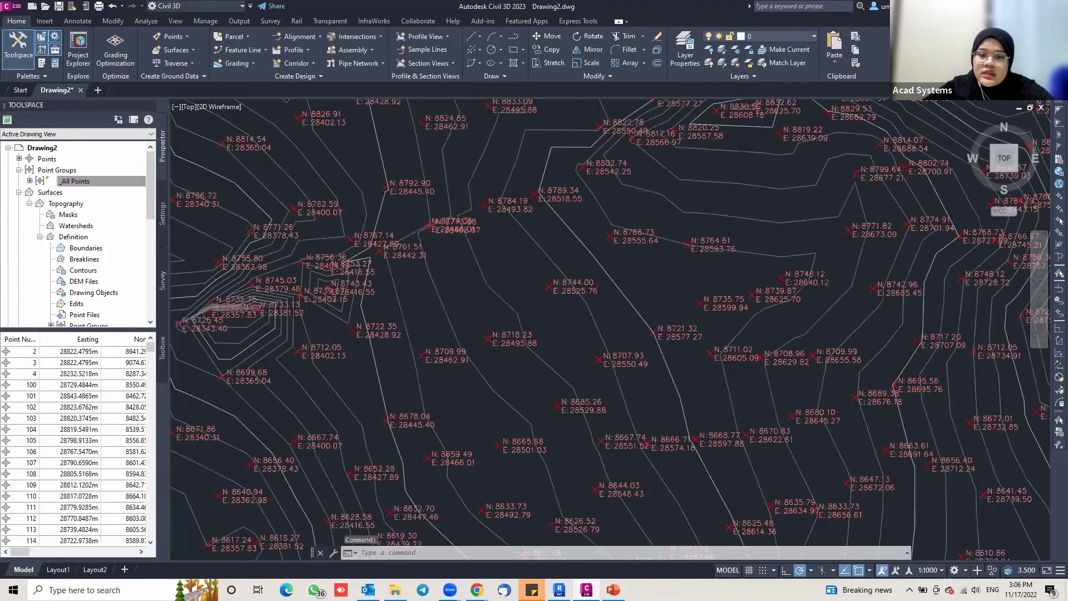
pyautogui.scroll(-2, 579, 297)
pyautogui.scroll(-2, 578, 297)
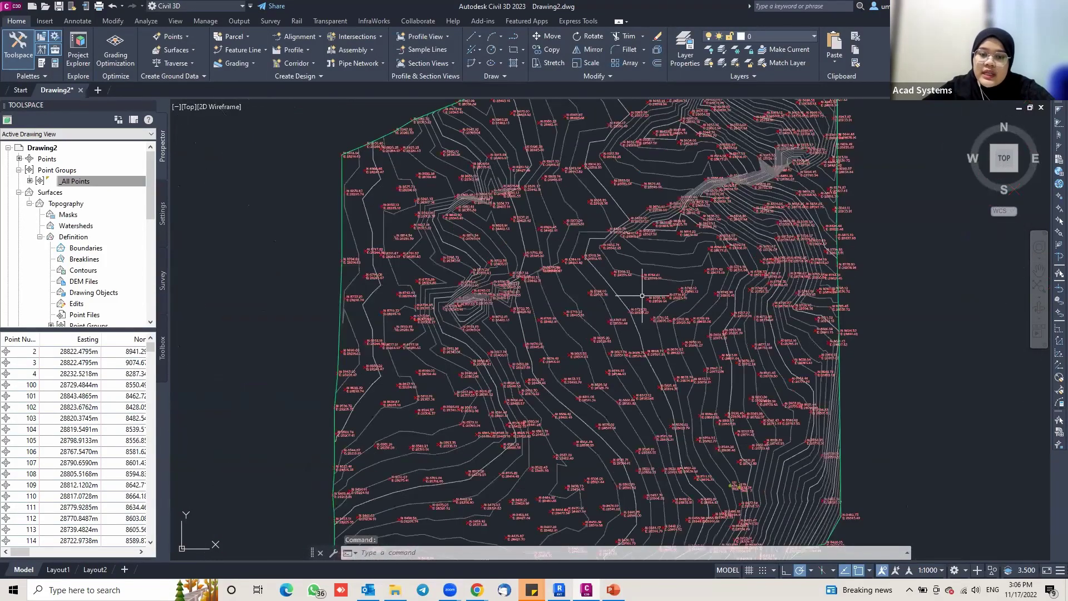
pyautogui.moveTo(630, 293); pyautogui.dragTo(611, 293, button='middle')
pyautogui.scroll(10, 556, 286)
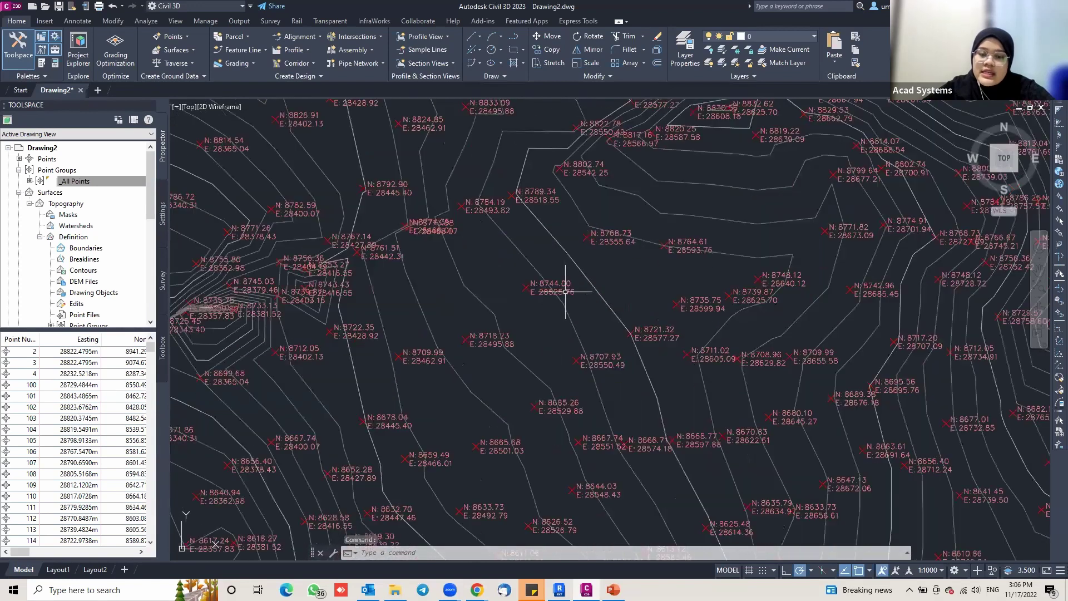
pyautogui.scroll(-2, 611, 305)
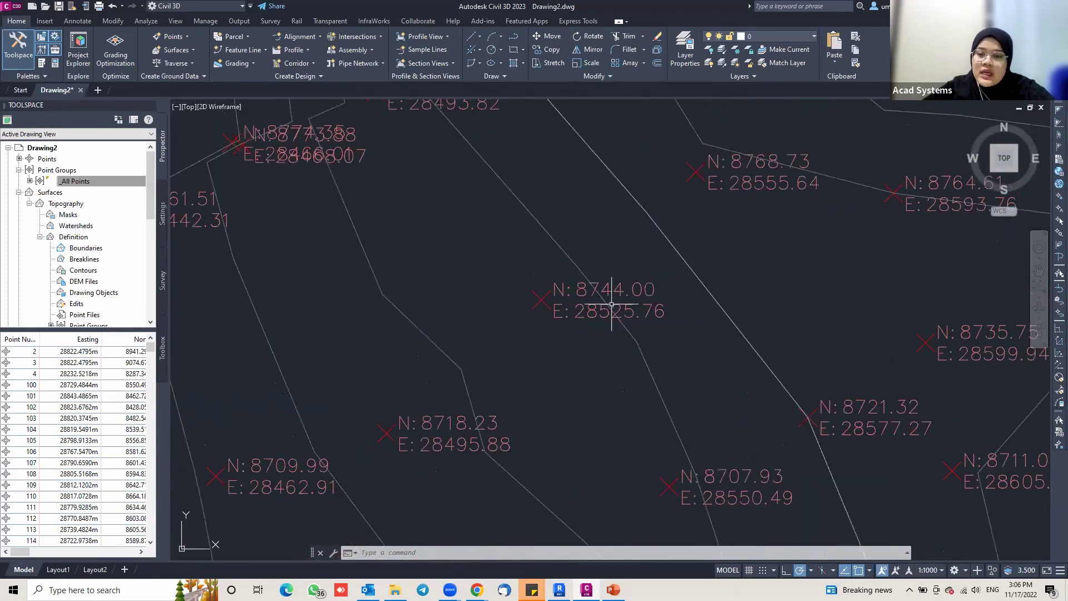
pyautogui.scroll(-3, 611, 304)
pyautogui.scroll(-4, 716, 286)
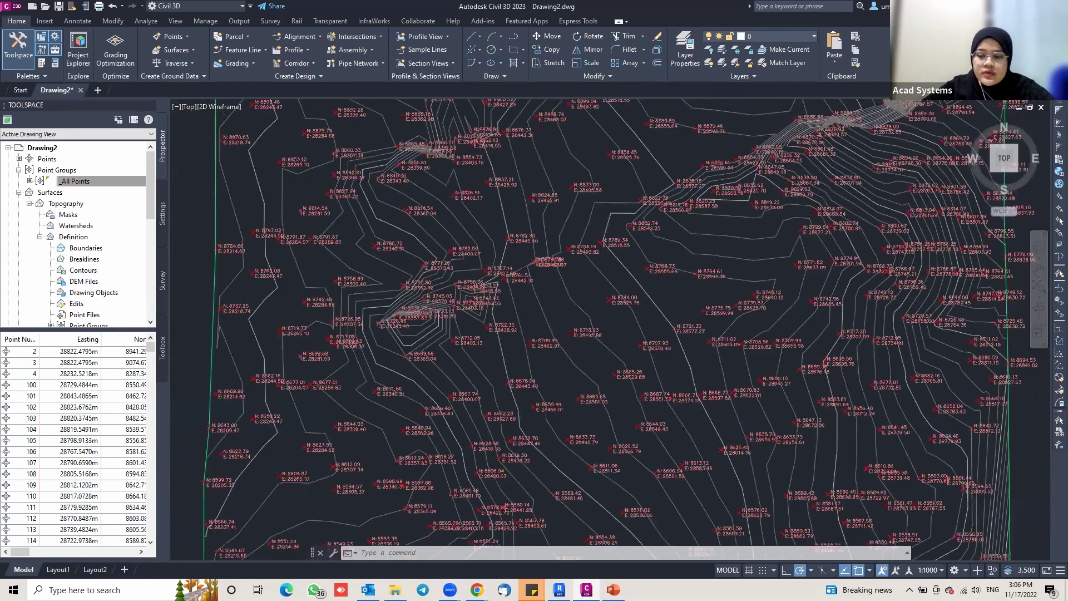
pyautogui.moveTo(716, 286); pyautogui.dragTo(584, 305, button='middle')
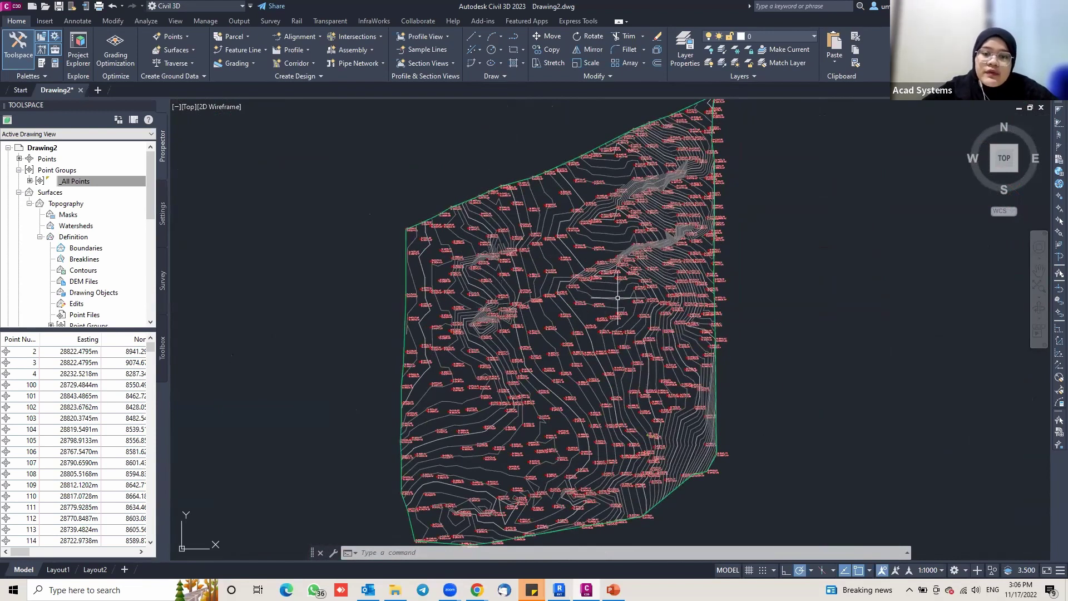
pyautogui.moveTo(610, 295)
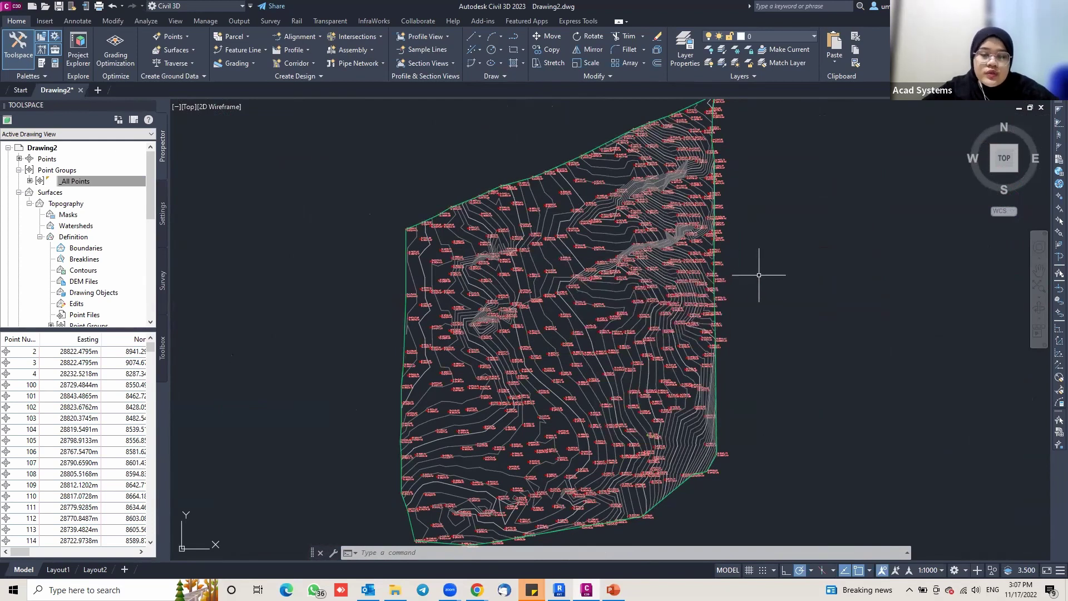
# - Try to export the unsaved drawing with Export Civil 3D Drawing
pyautogui.click(240, 21)
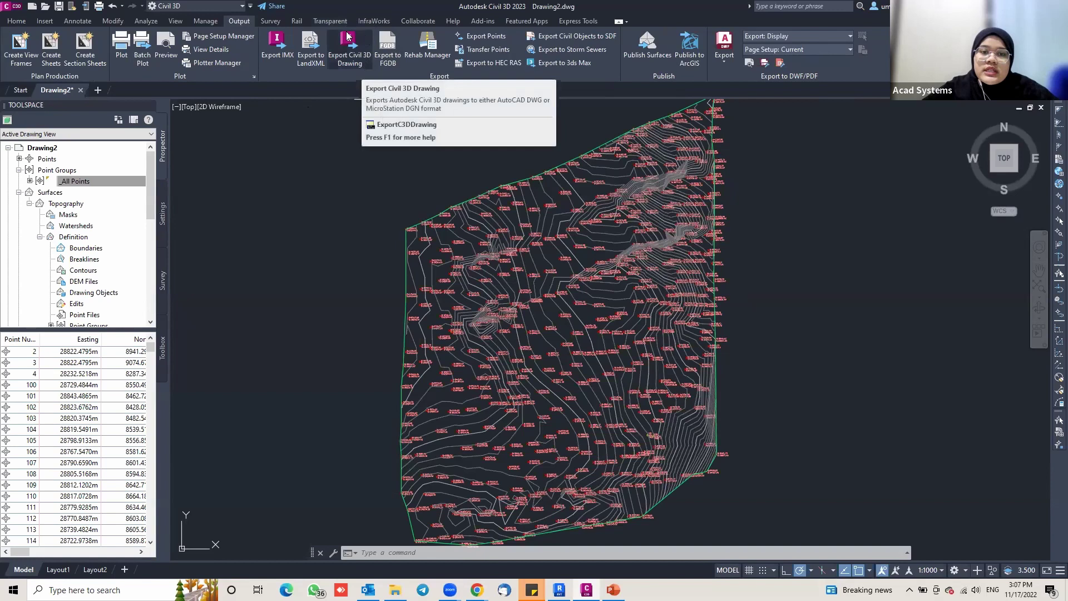
pyautogui.click(342, 63)
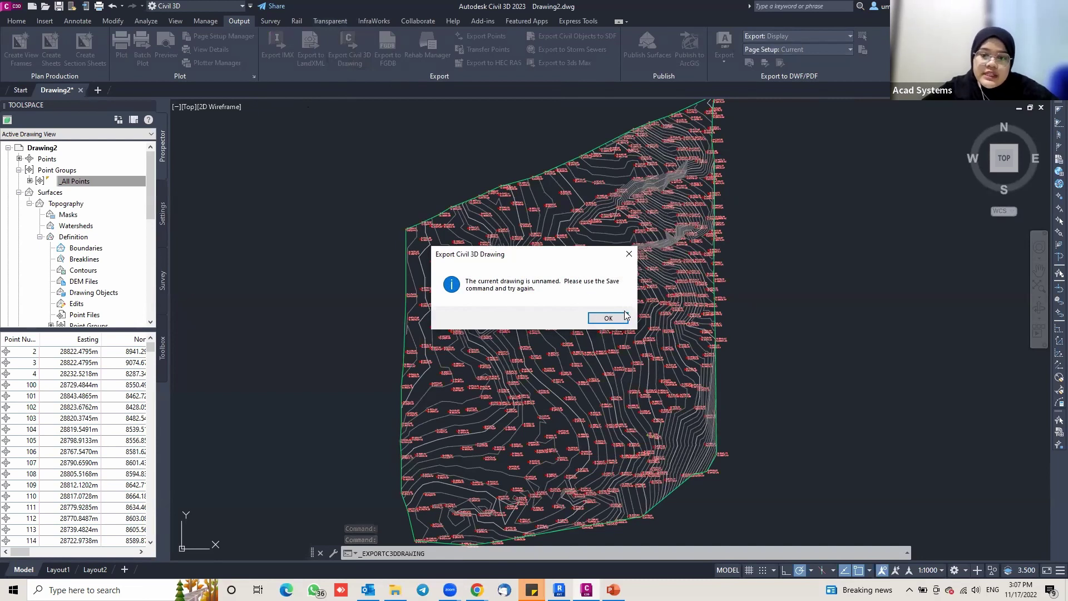
pyautogui.click(608, 317)
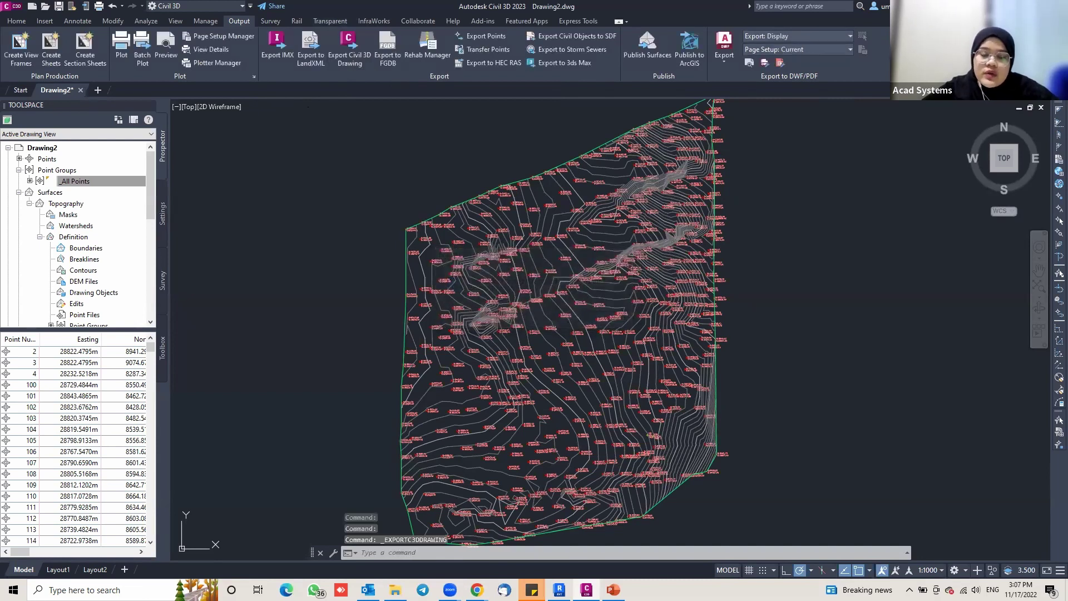
# - Save the drawing to the Desktop as Topography in the AutoCAD 2018 Drawing format
pyautogui.click(9, 7)
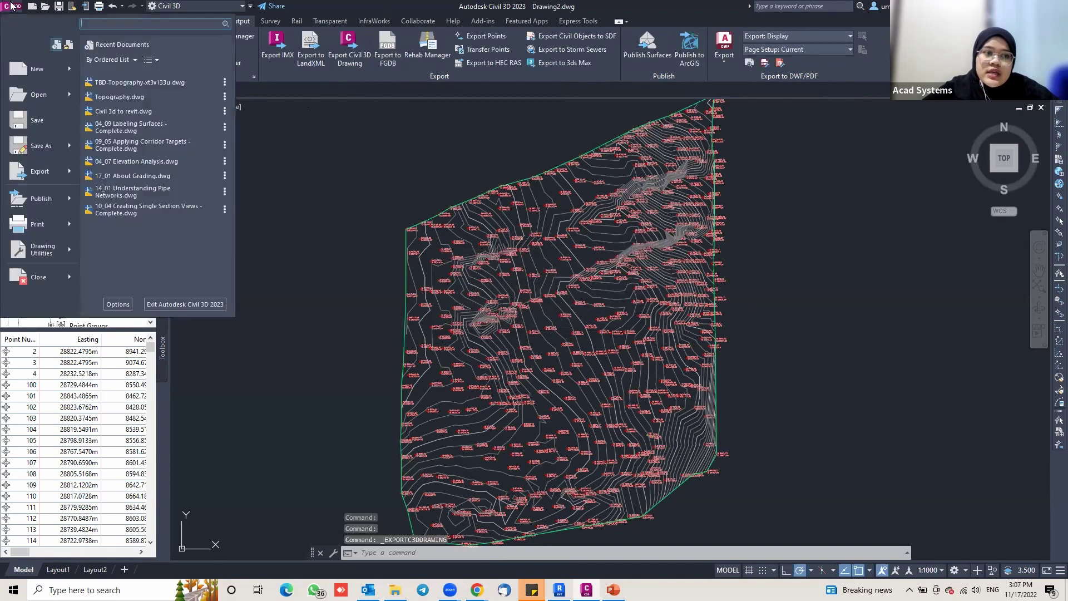
pyautogui.moveTo(70, 147)
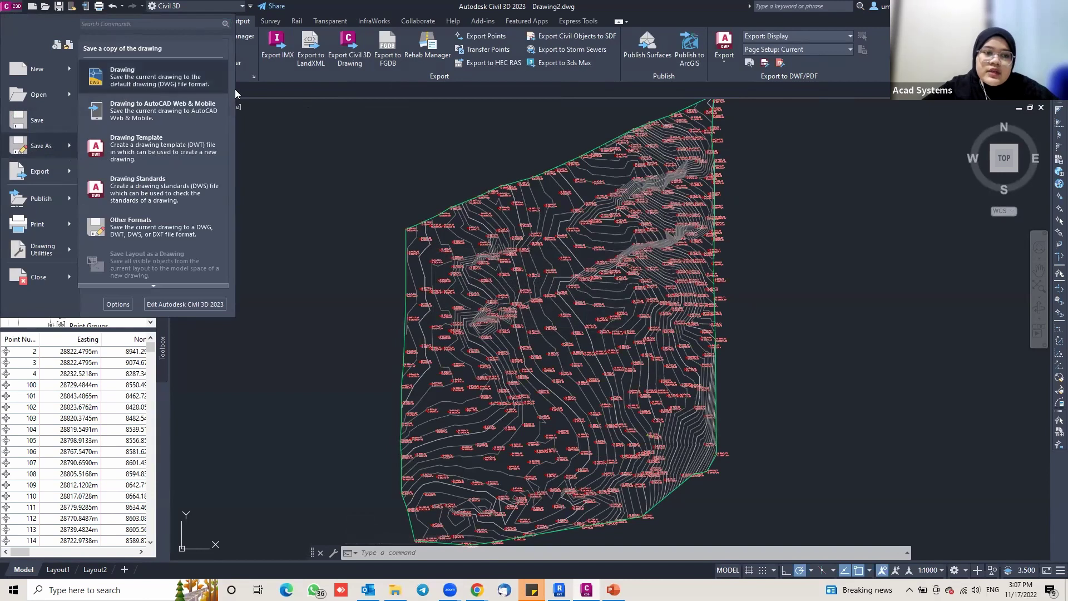
pyautogui.click(133, 78)
pyautogui.click(401, 270)
pyautogui.doubleClick(542, 396)
pyautogui.write('T')
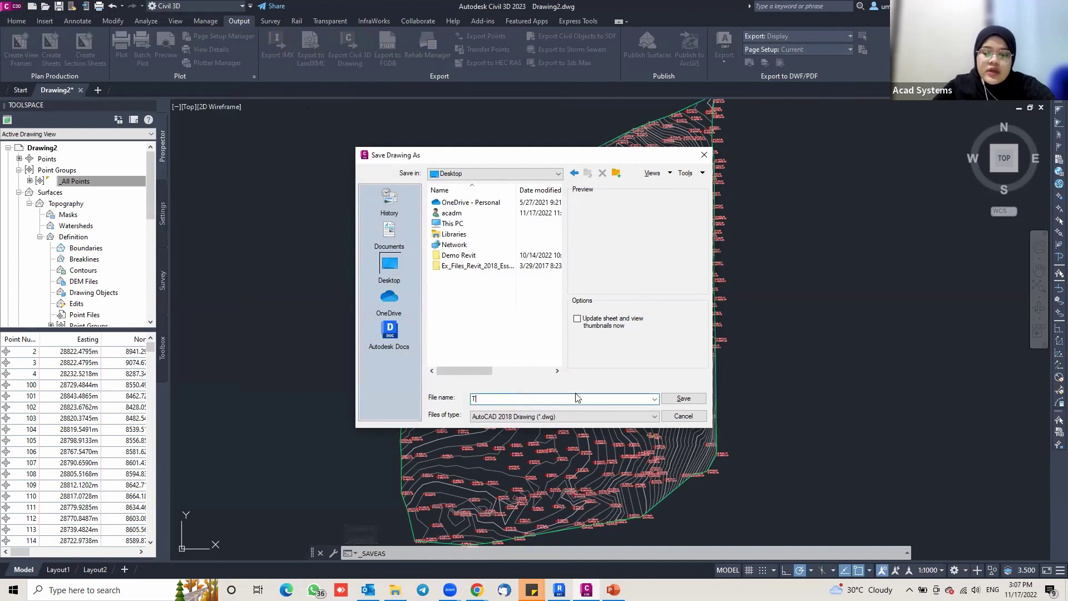
pyautogui.write('opog')
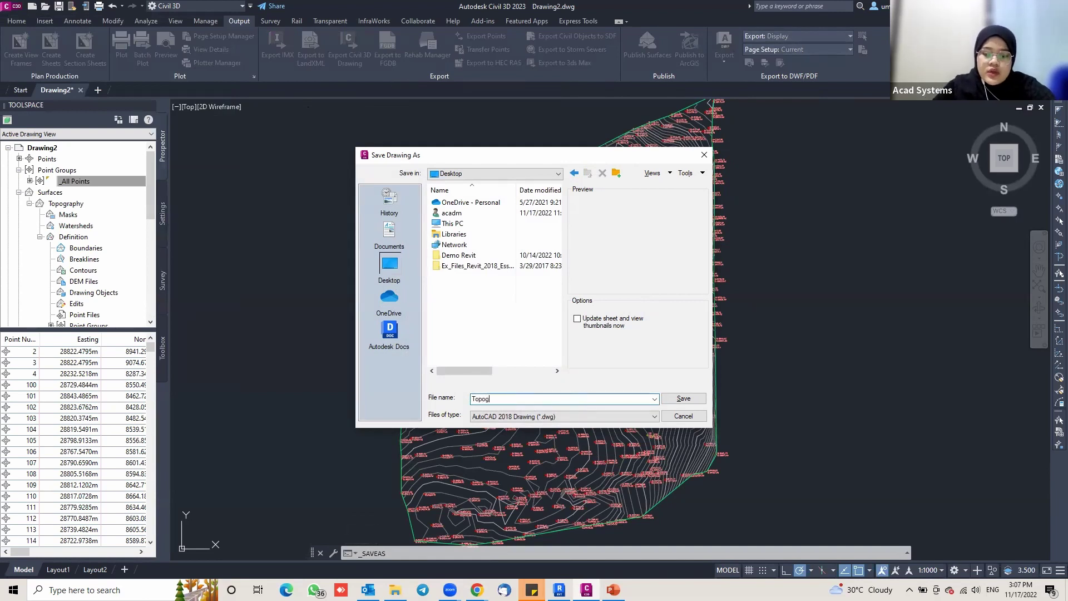
pyautogui.write('raphy')
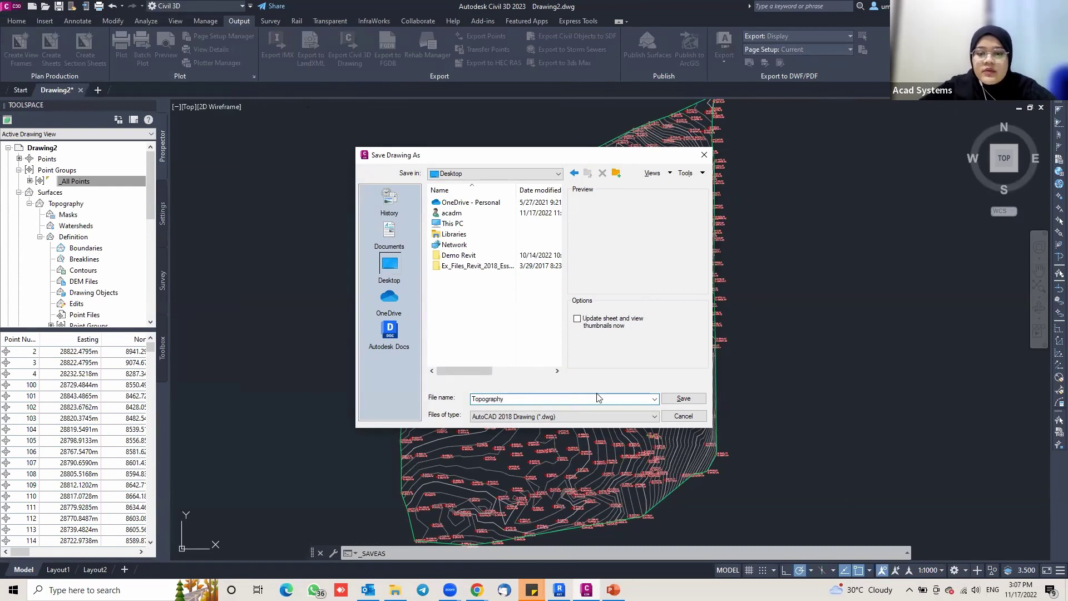
pyautogui.click(683, 399)
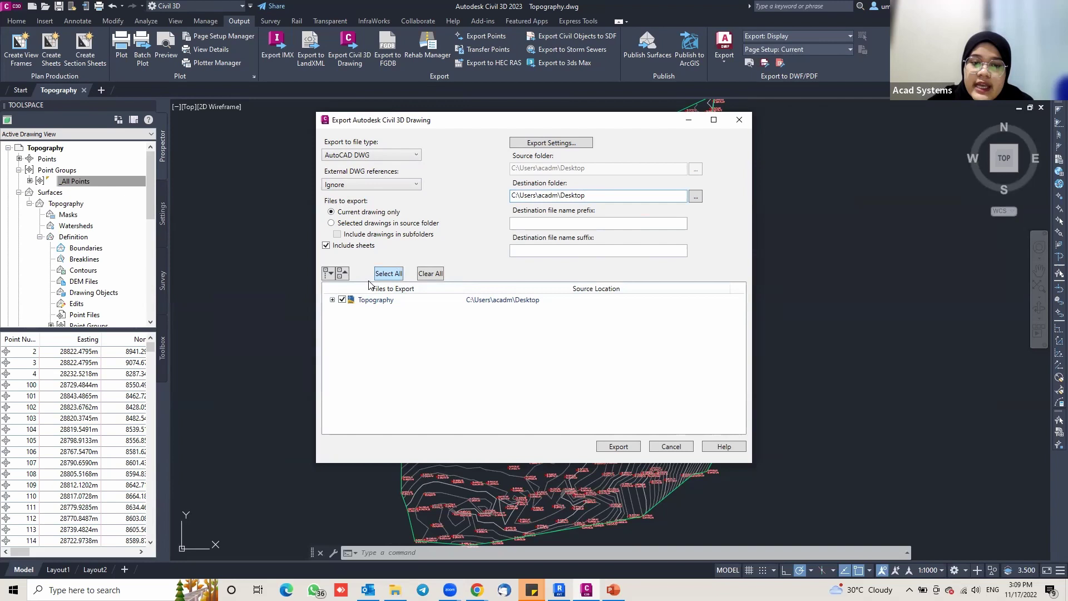
# - Exclude Layout1 and Layout2 and export only the Topography drawing's Model to the Desktop as an AutoCAD DWG
pyautogui.click(332, 300)
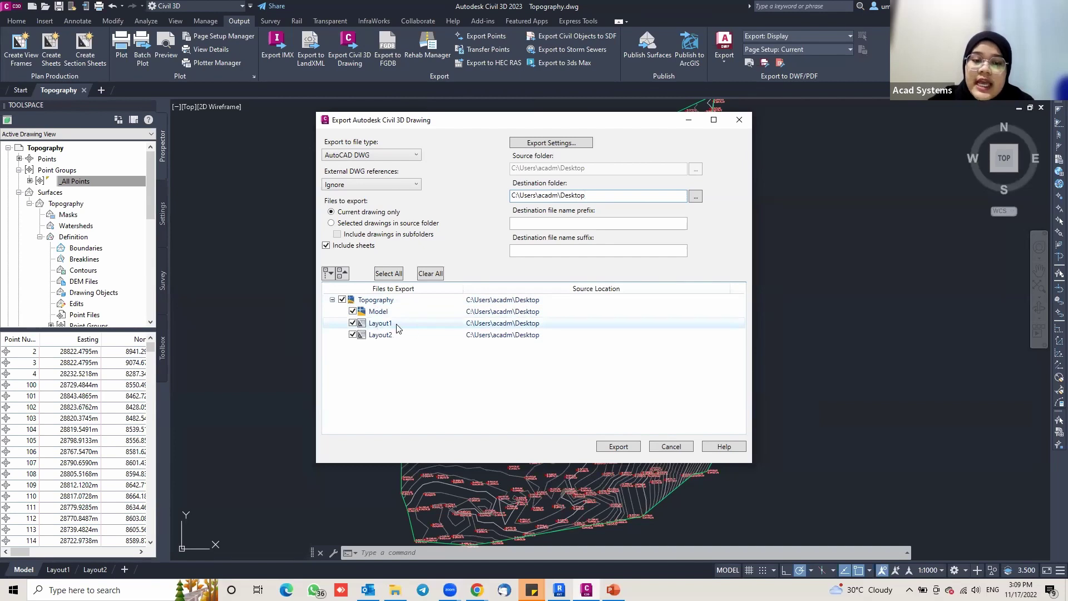
pyautogui.click(352, 323)
pyautogui.click(352, 335)
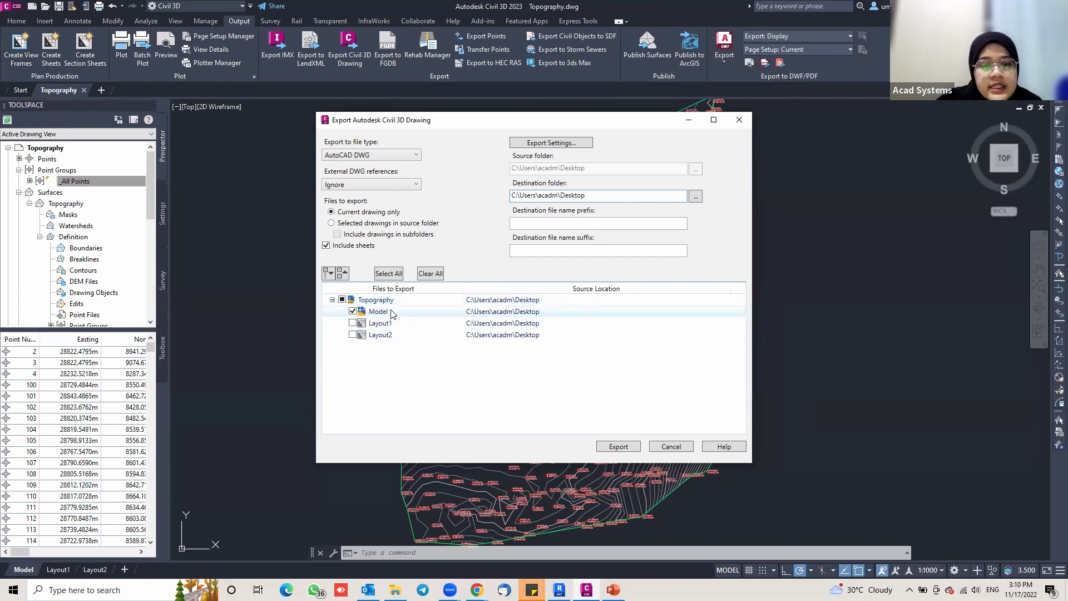
pyautogui.click(619, 447)
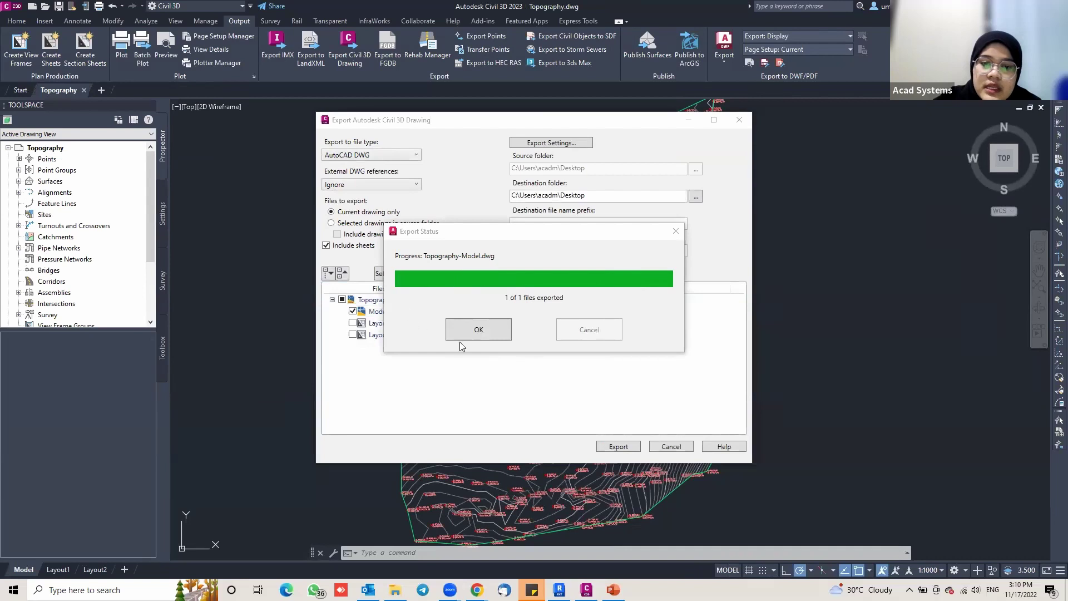
pyautogui.click(478, 331)
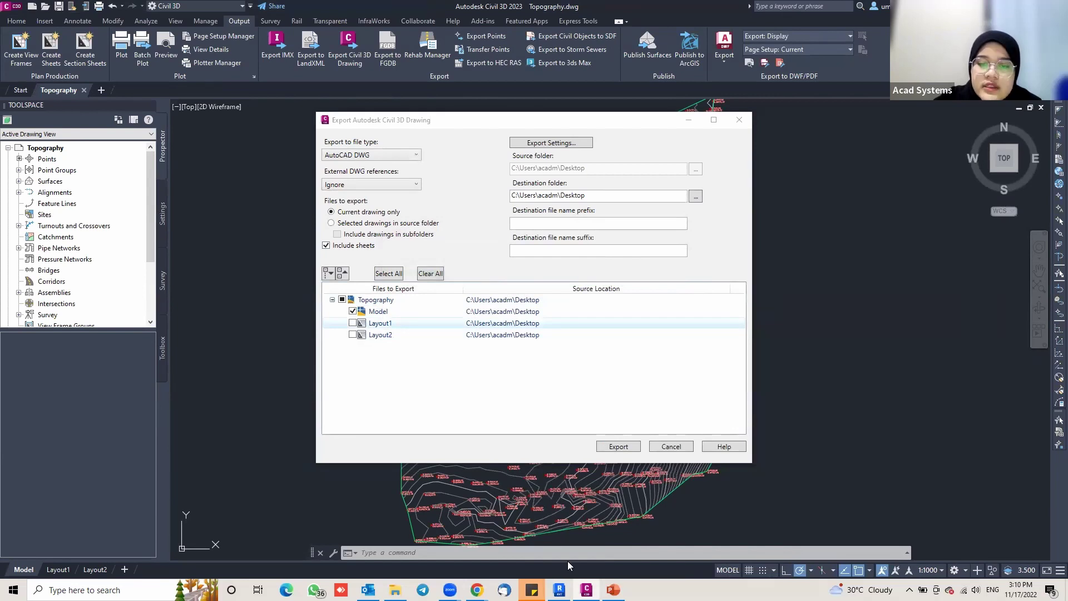
# - Switch to Revit and create a new project from the Construction-DefaultMetric template
pyautogui.click(559, 590)
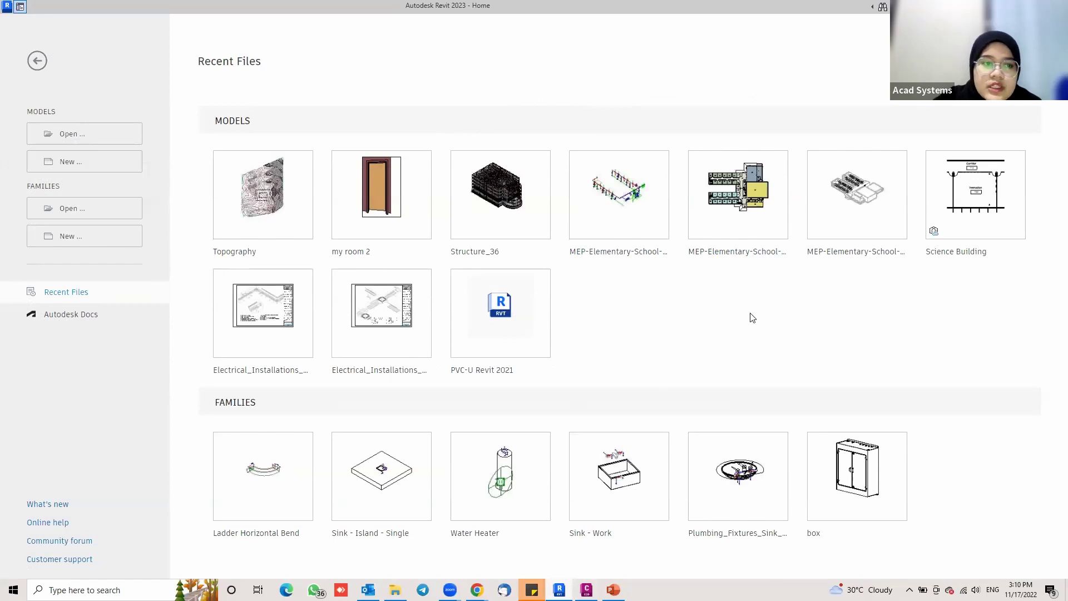
pyautogui.click(77, 163)
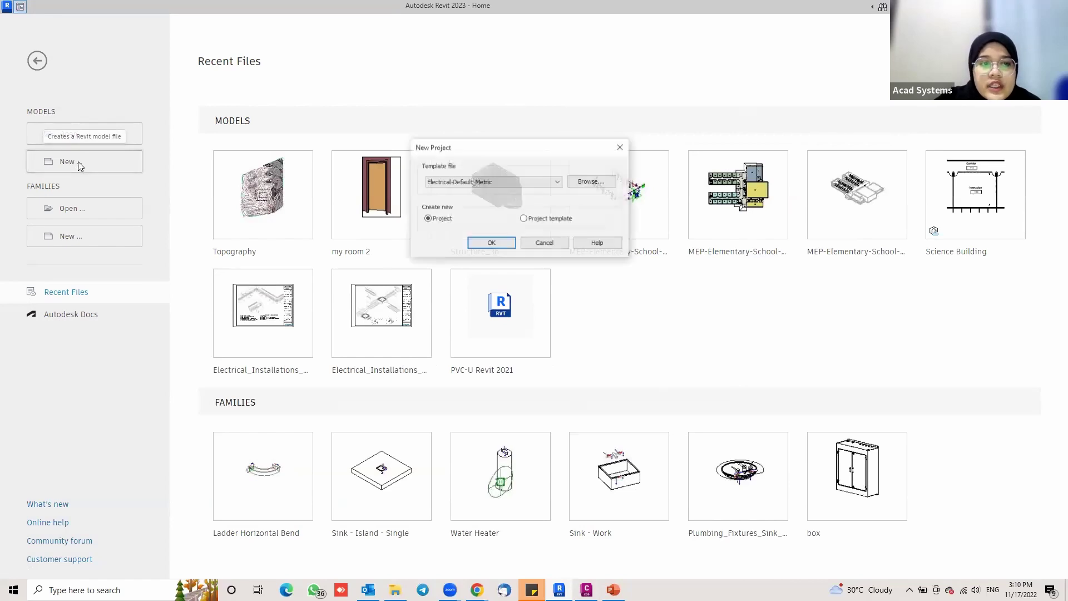
pyautogui.click(517, 182)
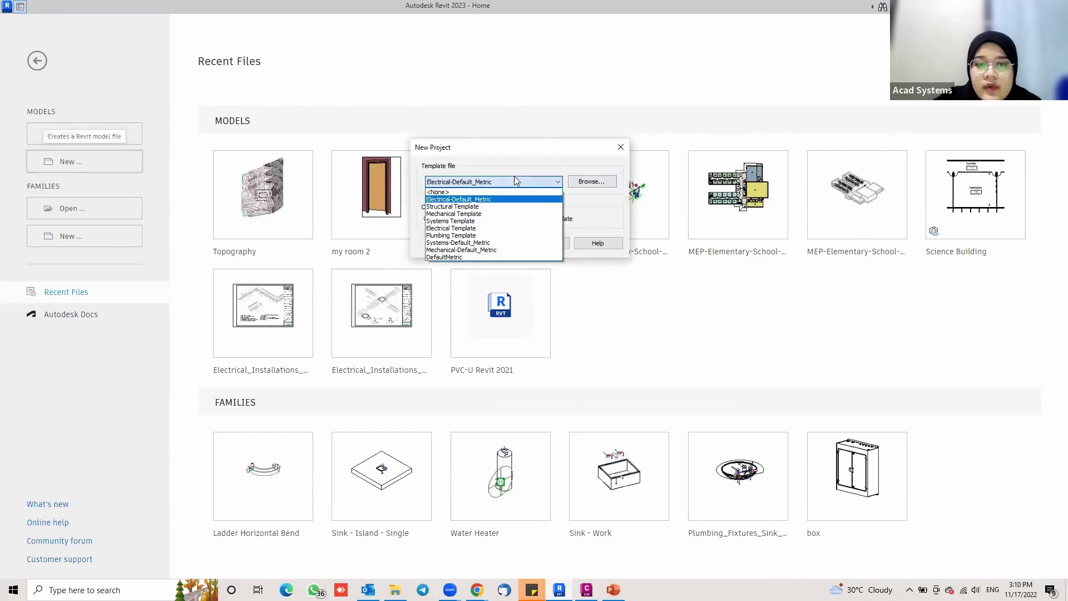
pyautogui.click(462, 199)
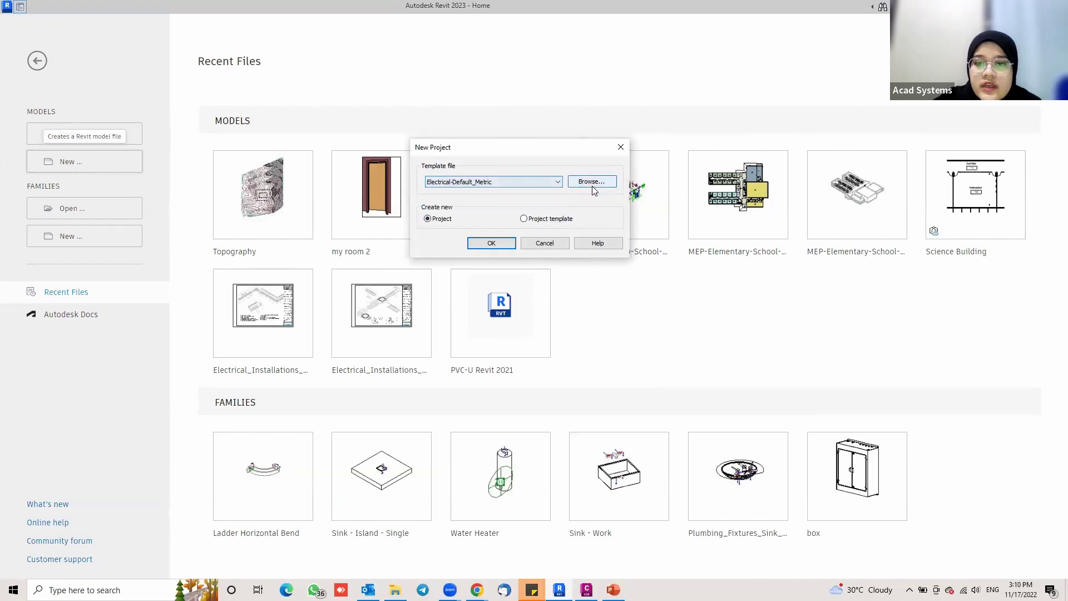
pyautogui.click(593, 183)
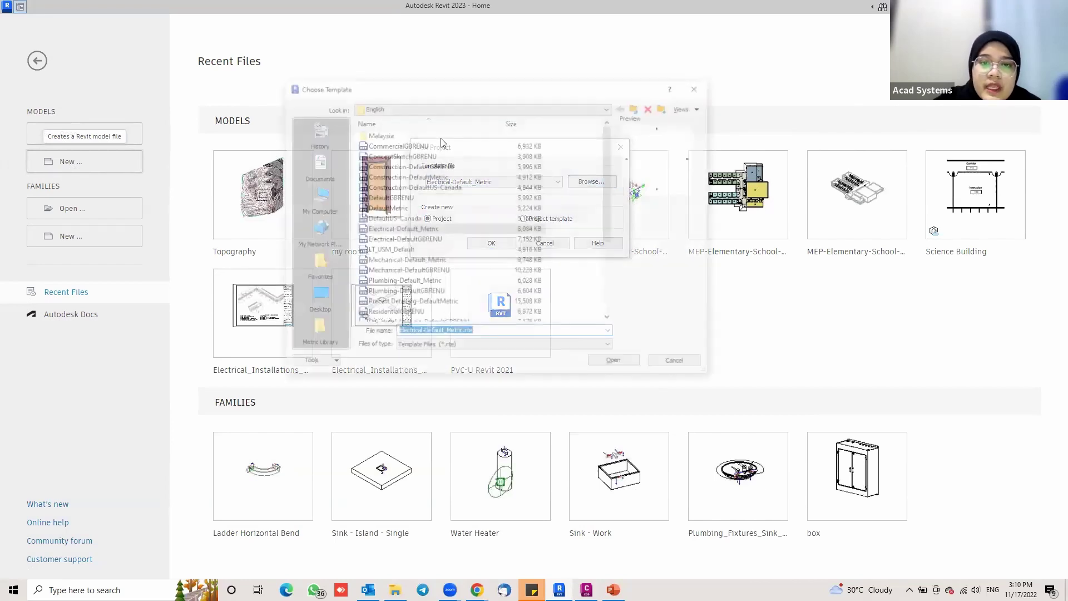
pyautogui.click(398, 176)
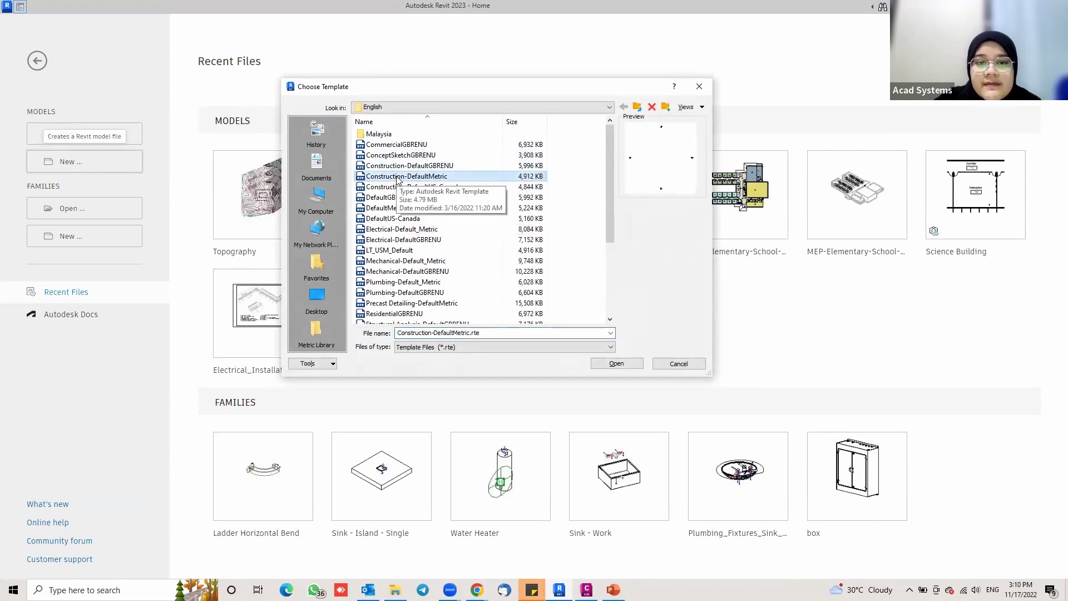
pyautogui.click(643, 362)
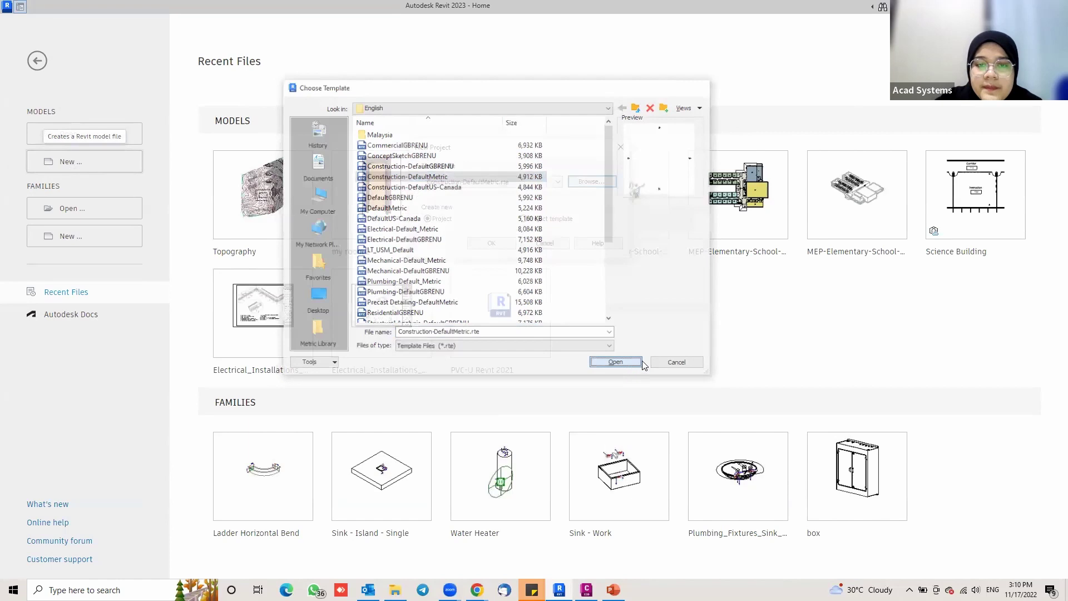
pyautogui.press('Return')
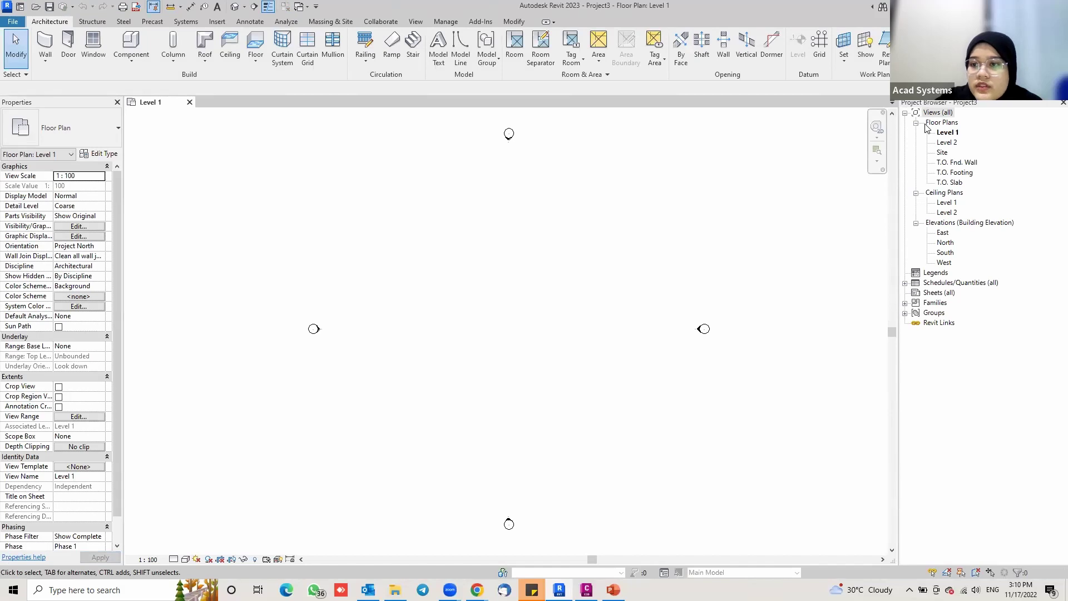
# - Open the Site floor plan and close the Level 1 view
pyautogui.doubleClick(942, 154)
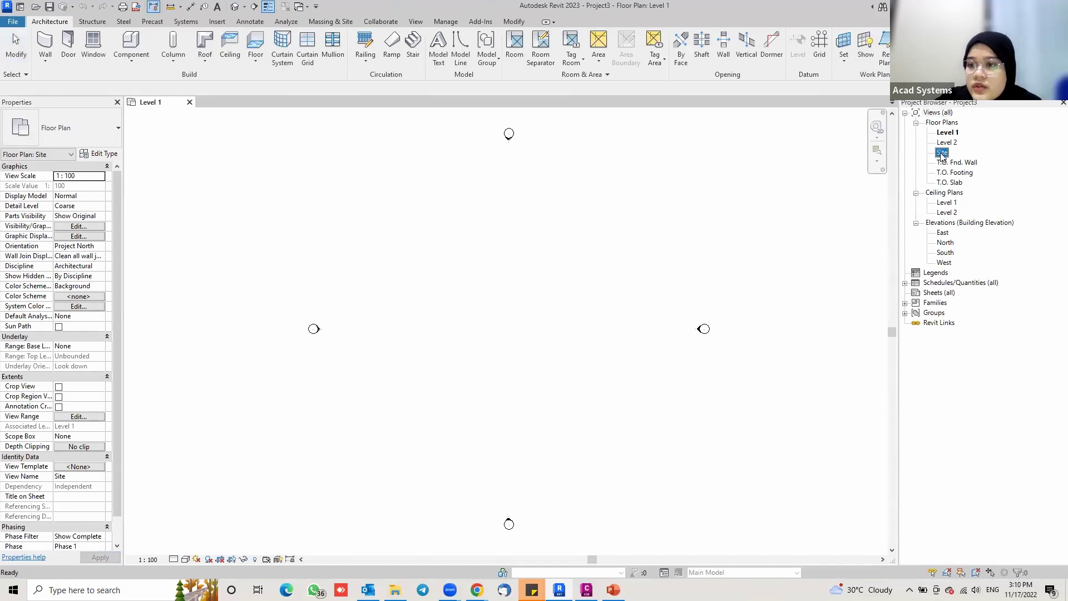
pyautogui.click(181, 106)
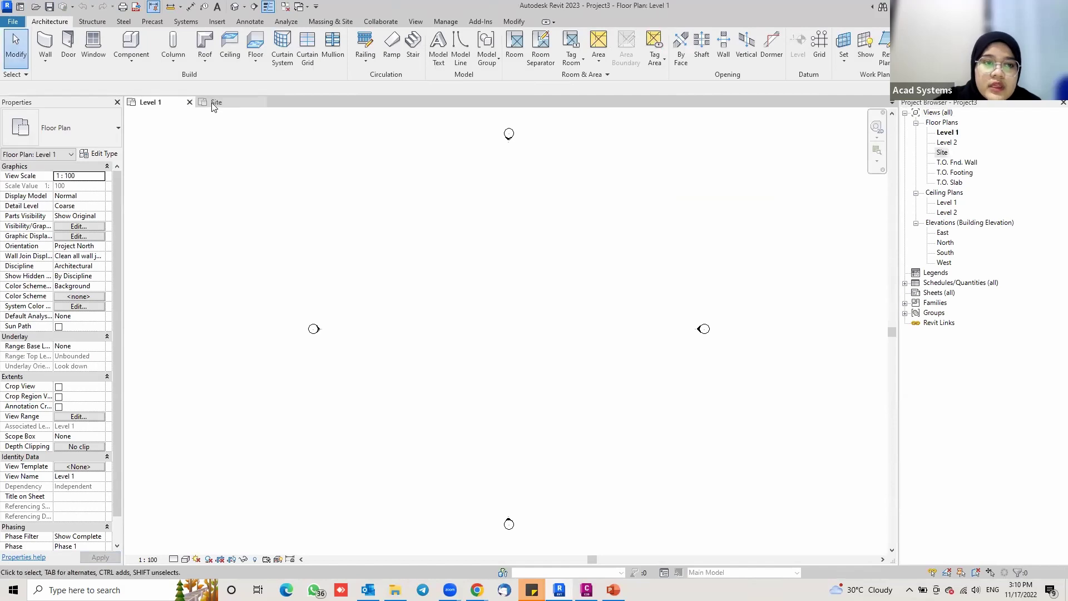
pyautogui.click(189, 102)
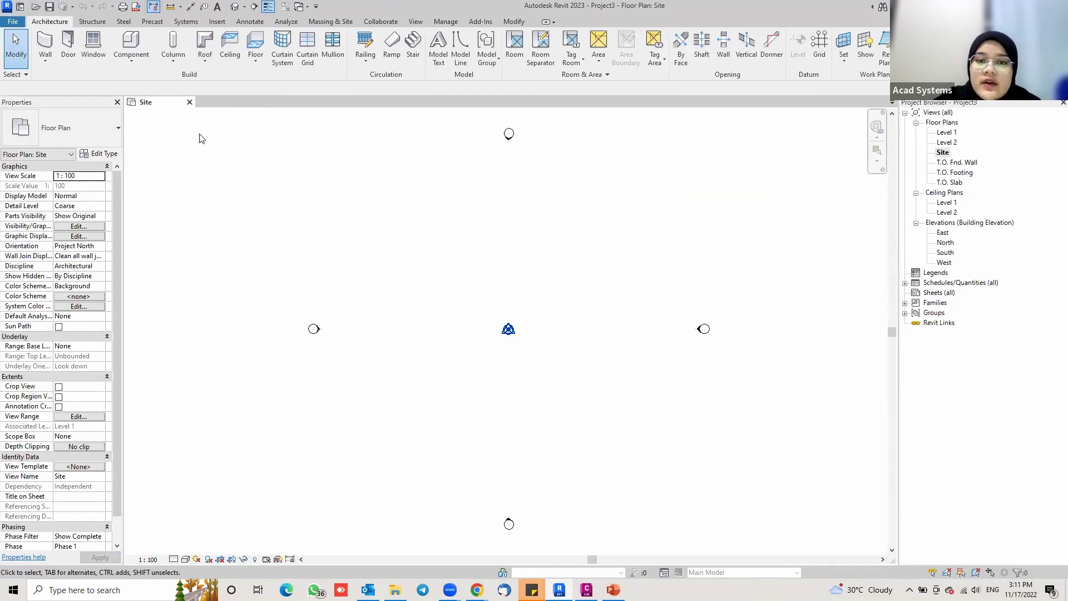
# - Open the Project Units settings
pyautogui.click(447, 22)
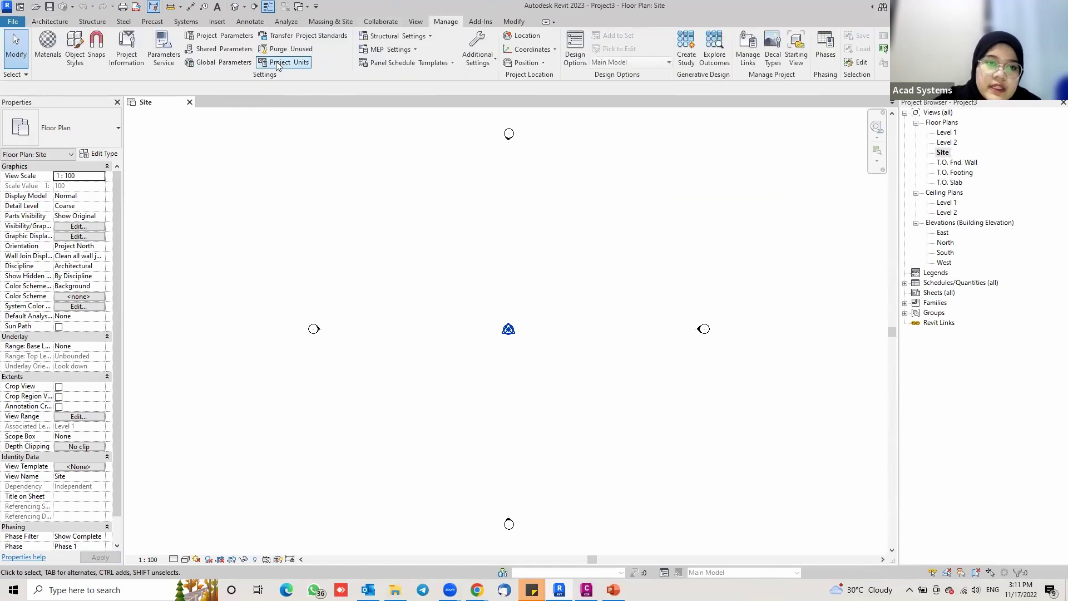
pyautogui.click(295, 62)
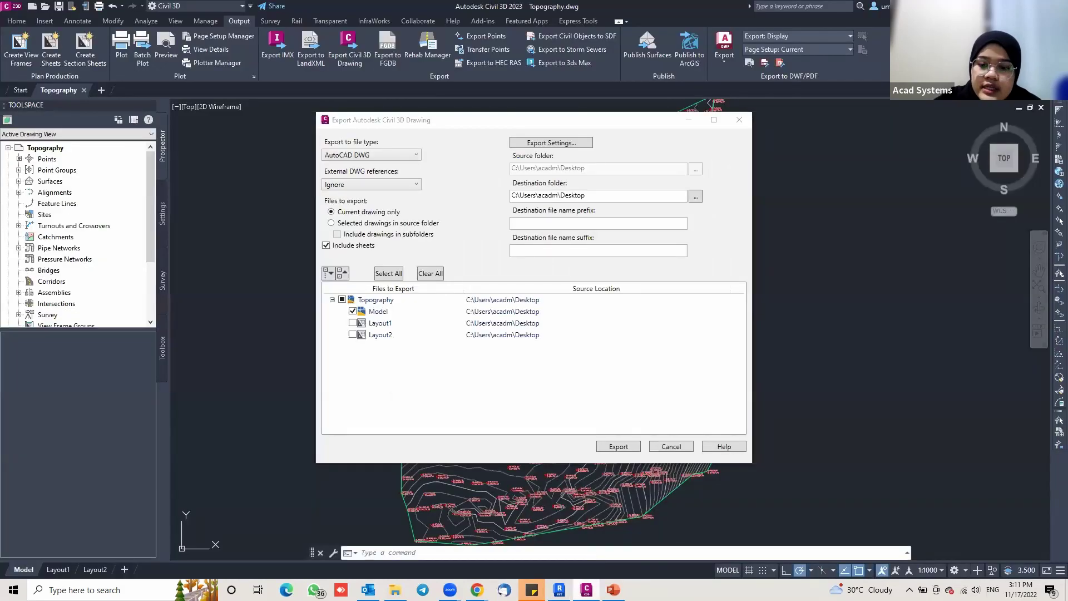
# - Switch to Civil 3D, dismiss the export dialog and check the Topography drawing's length and insertion-scale units
pyautogui.press('Escape')
pyautogui.click(3, 6)
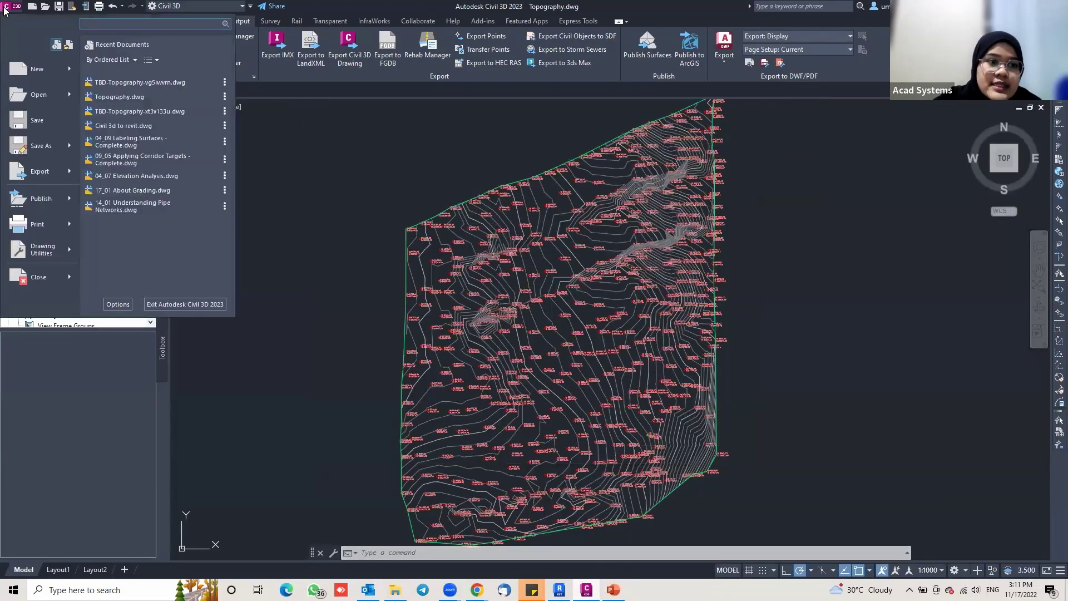
pyautogui.moveTo(53, 251)
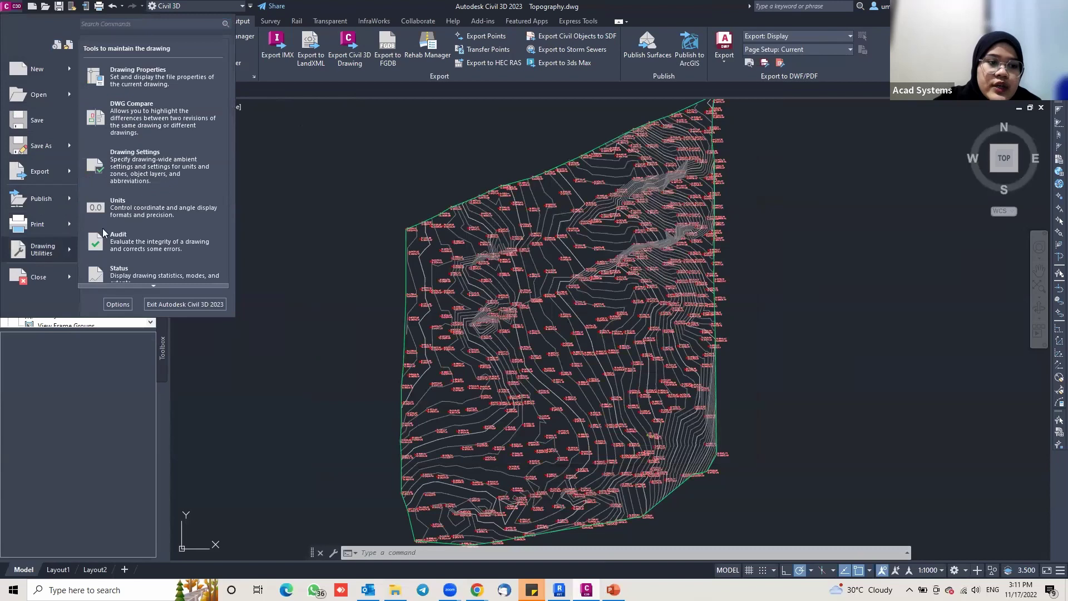
pyautogui.click(114, 207)
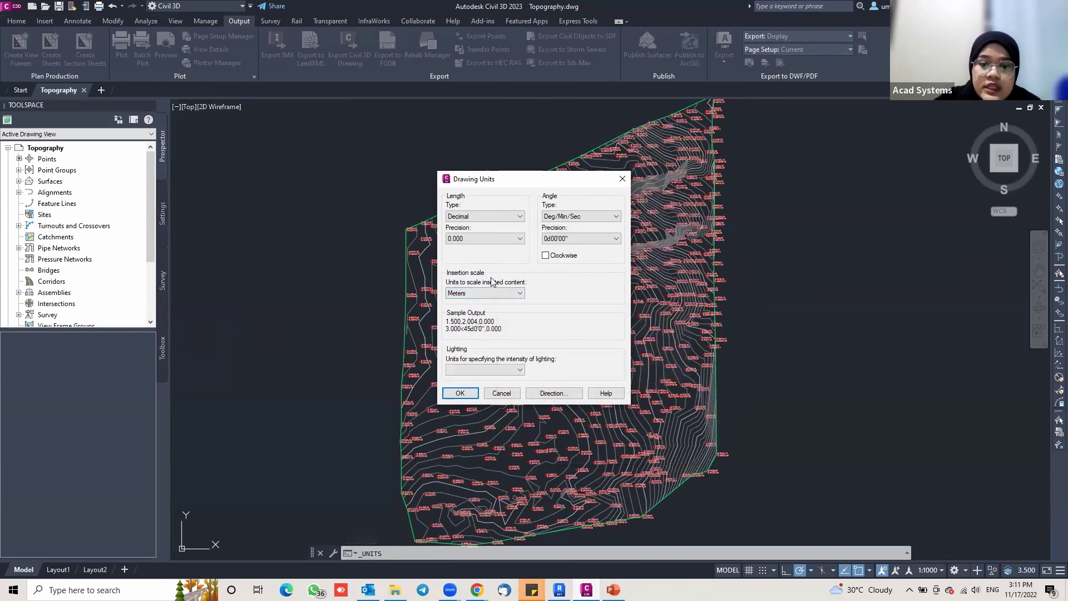
pyautogui.click(622, 179)
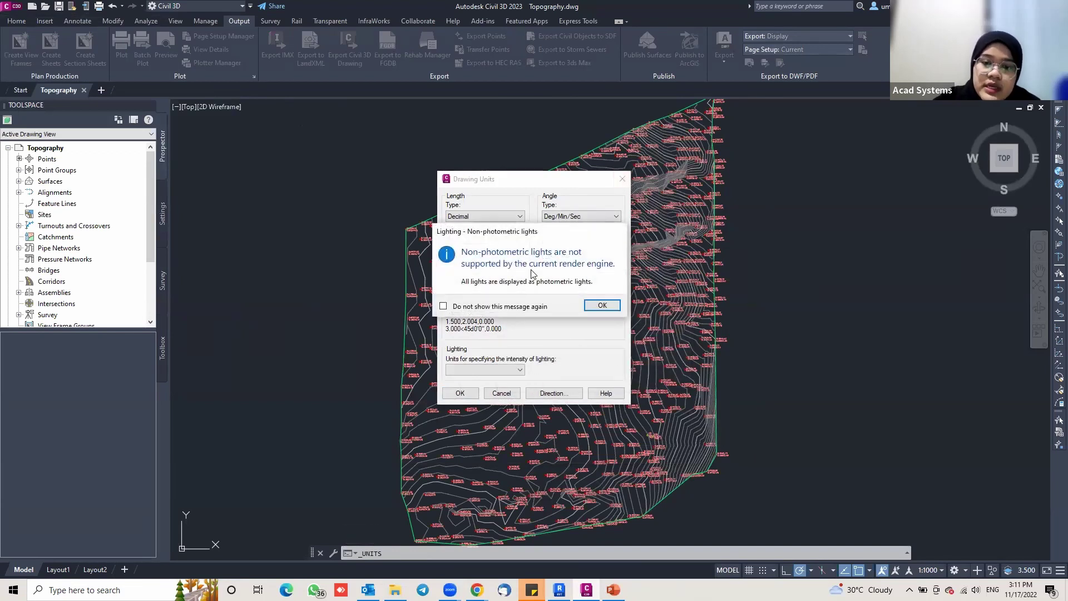
pyautogui.click(592, 304)
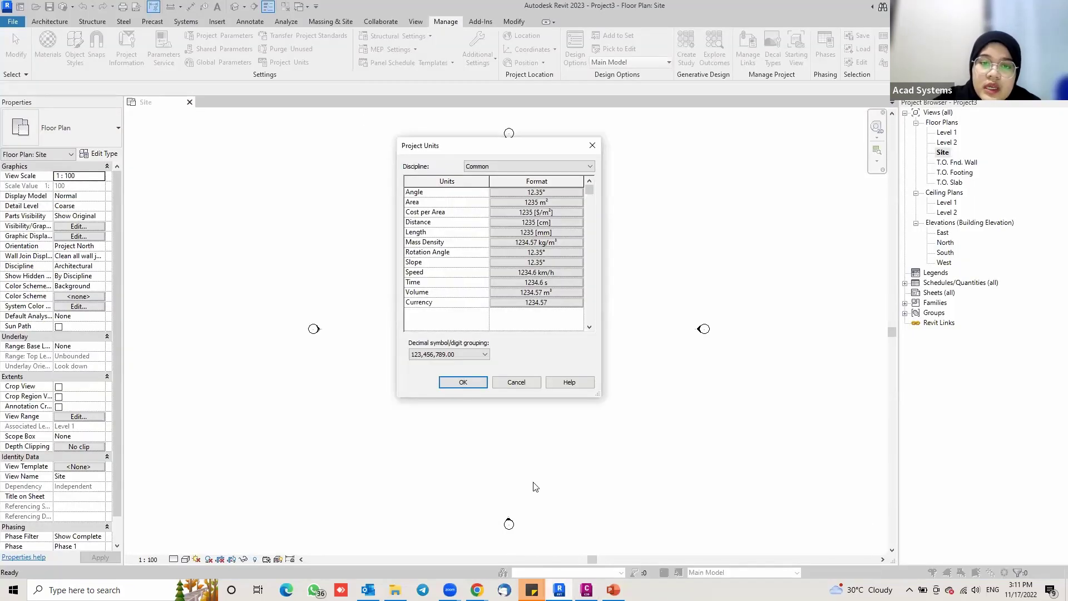
# - In Revit's project units, set the Length format to Meters with 2 decimal places
pyautogui.click(513, 232)
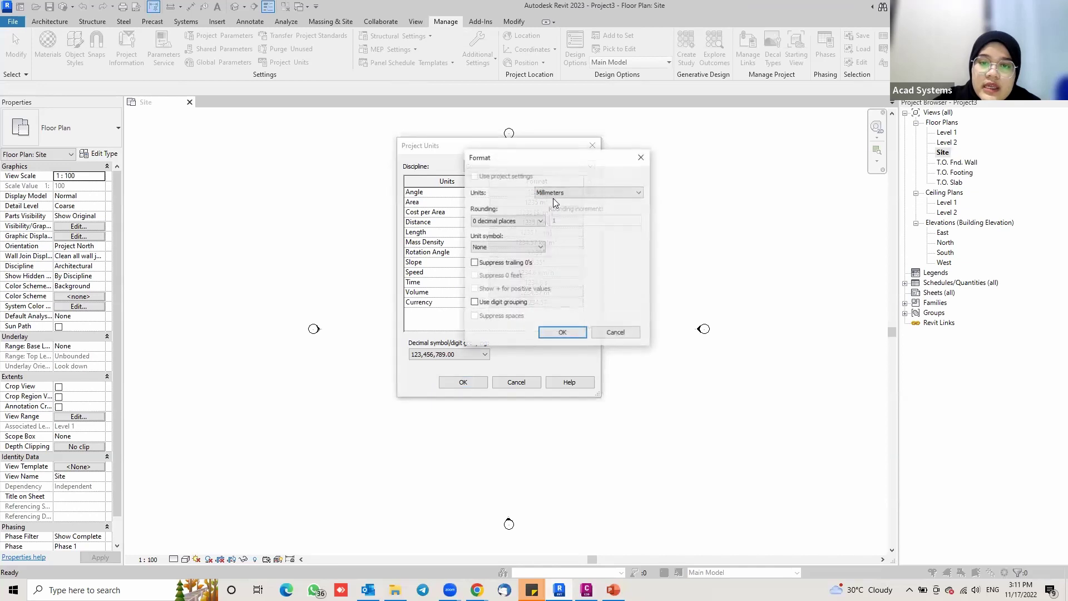
pyautogui.click(589, 192)
pyautogui.click(557, 237)
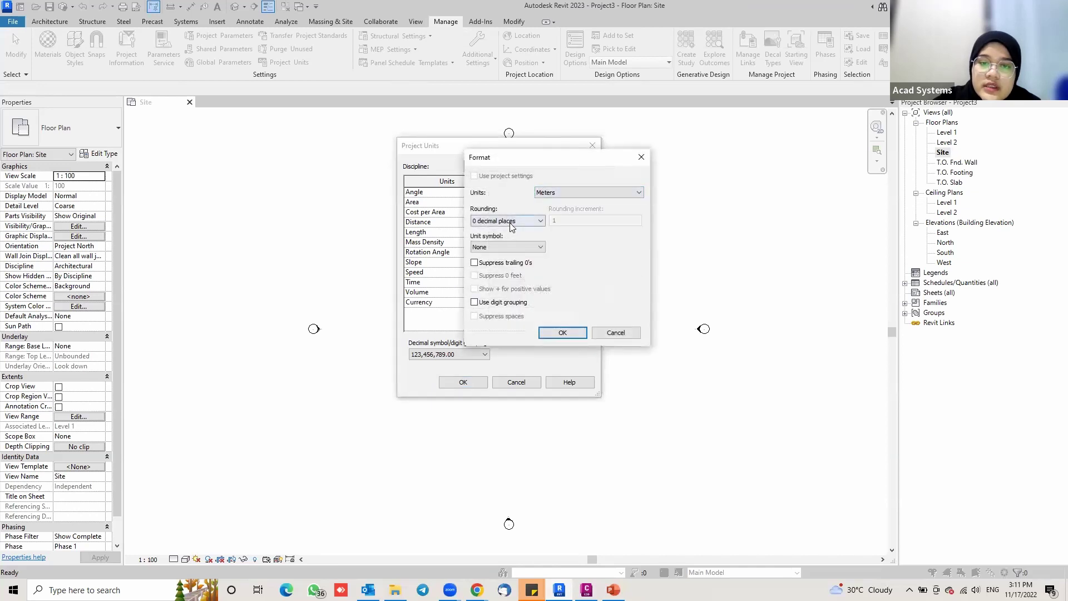
pyautogui.click(511, 222)
pyautogui.click(533, 244)
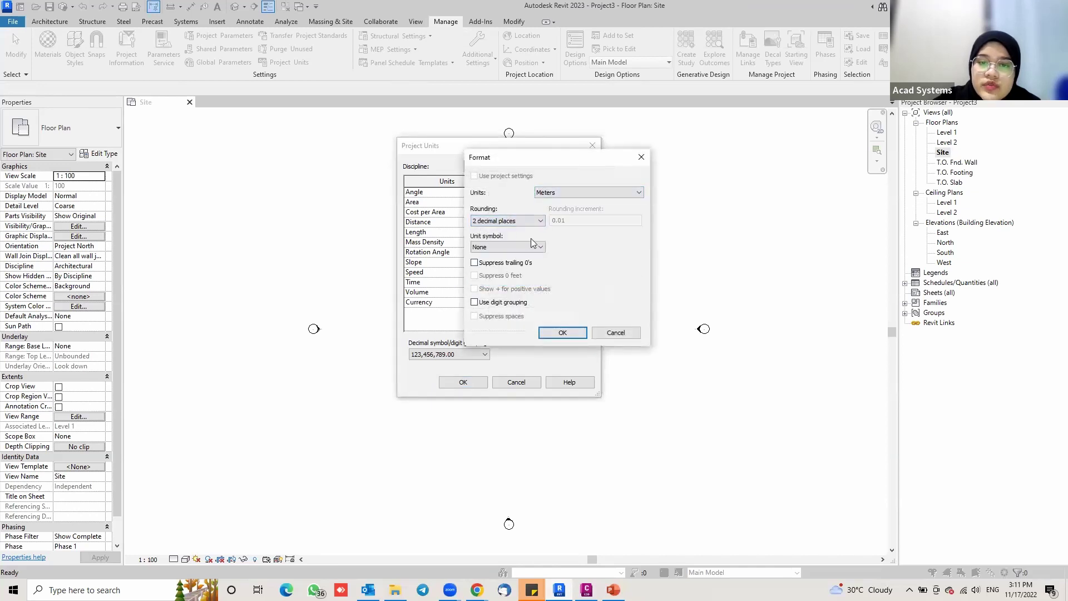
pyautogui.click(563, 332)
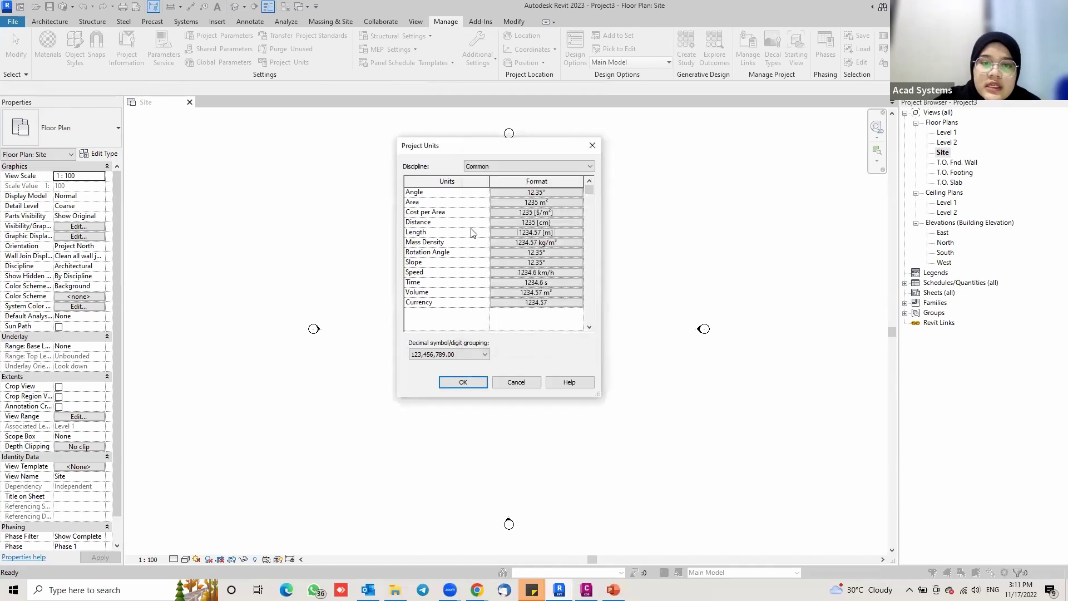
# - Set the Distance format to Meters with 2 decimal places and accept the project units
pyautogui.click(526, 223)
pyautogui.click(589, 193)
pyautogui.click(577, 232)
pyautogui.click(512, 221)
pyautogui.click(490, 268)
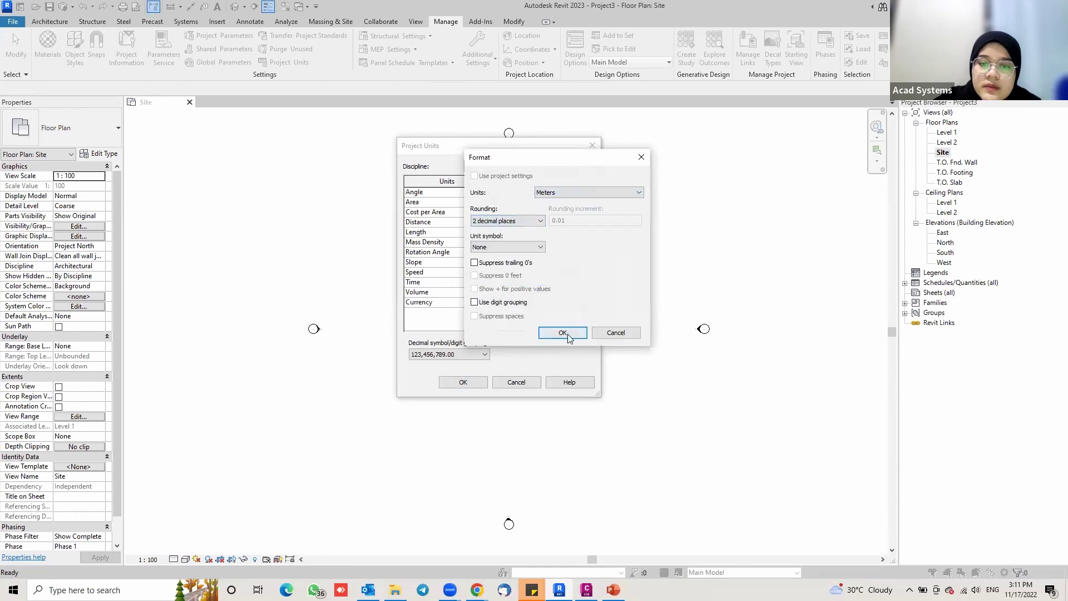
pyautogui.click(563, 332)
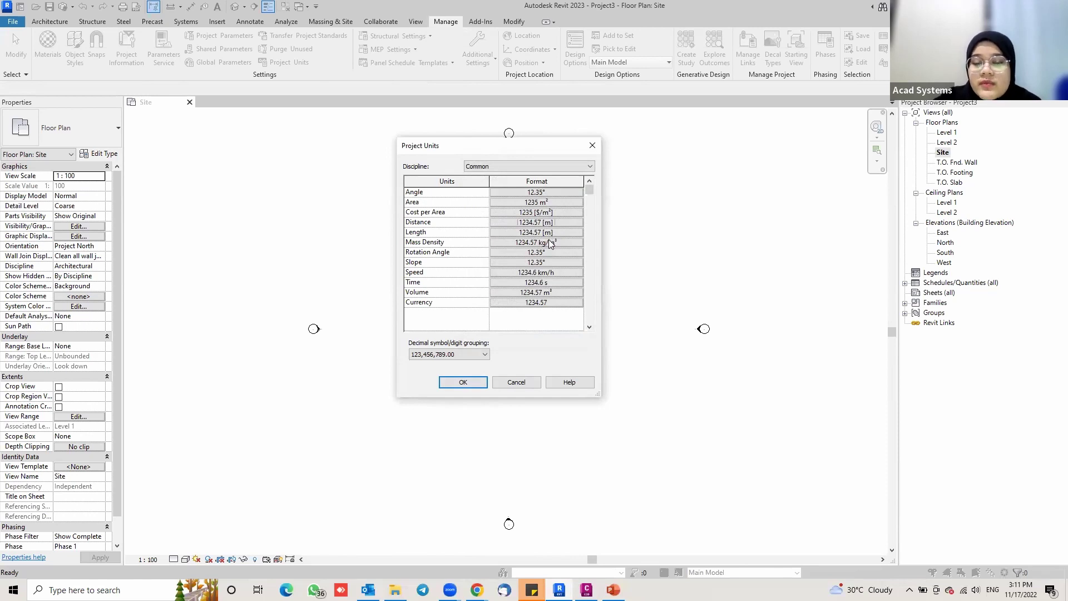
pyautogui.click(468, 382)
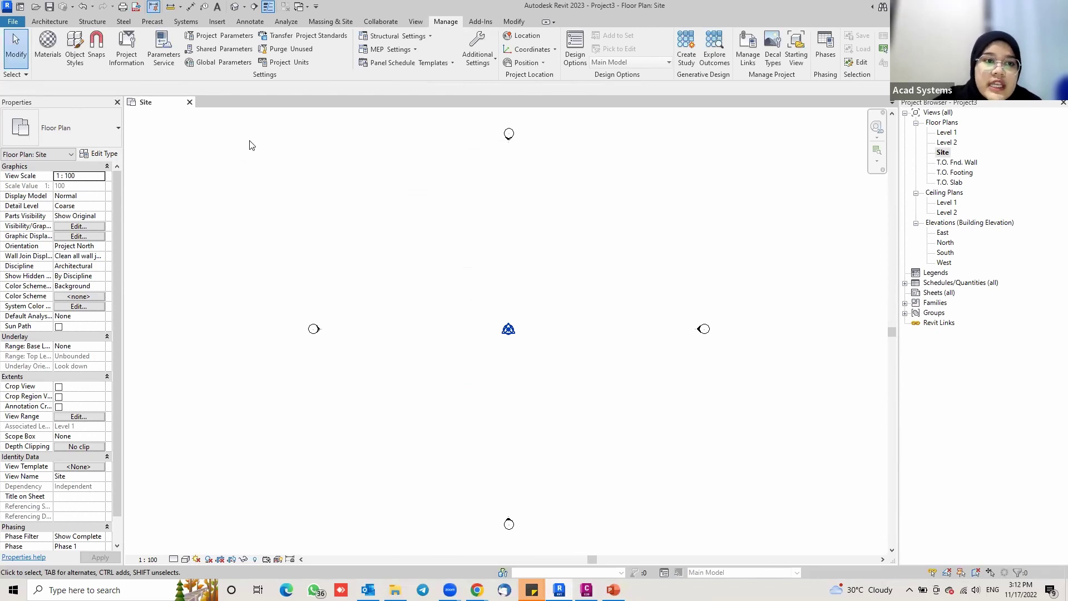
# - Link Topography-Model.dwg from the Desktop in meters, positioned Auto - Origin to Internal Origin at Level 1 and oriented to view
pyautogui.click(216, 23)
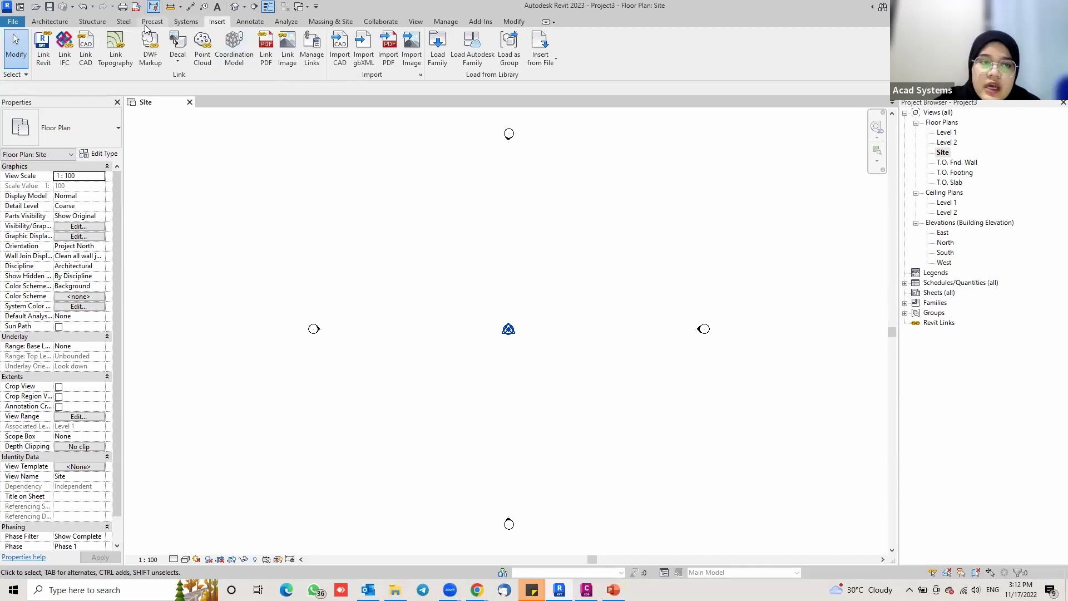
pyautogui.click(83, 57)
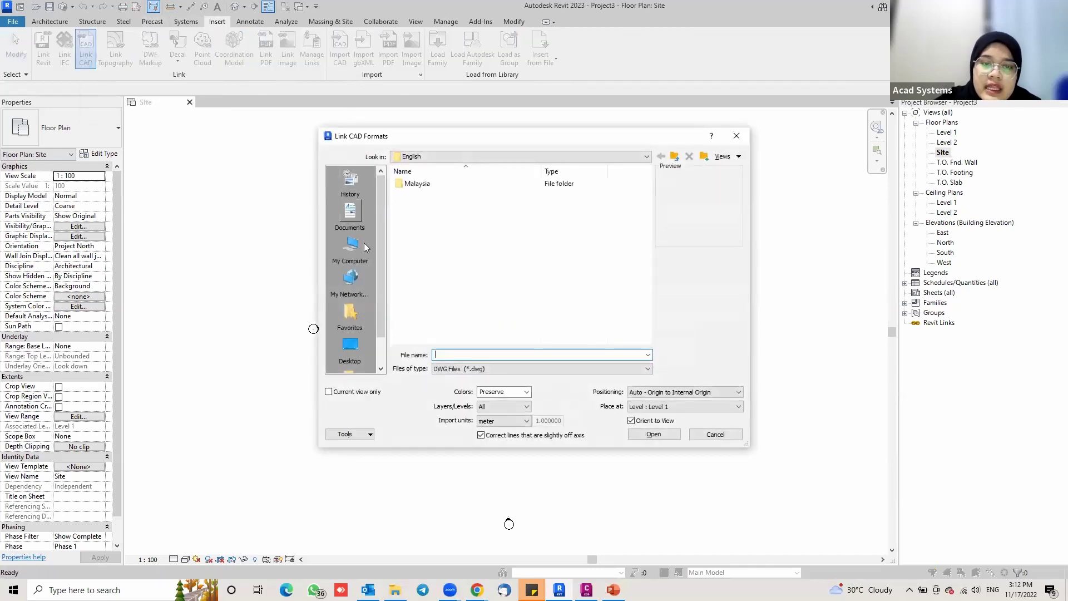
pyautogui.click(350, 348)
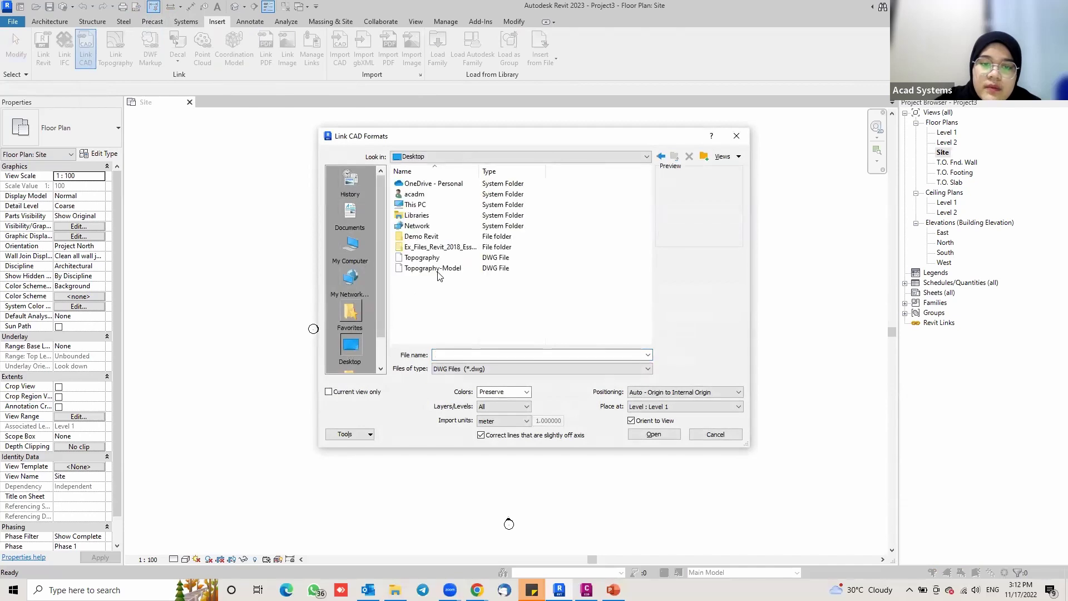
pyautogui.click(423, 269)
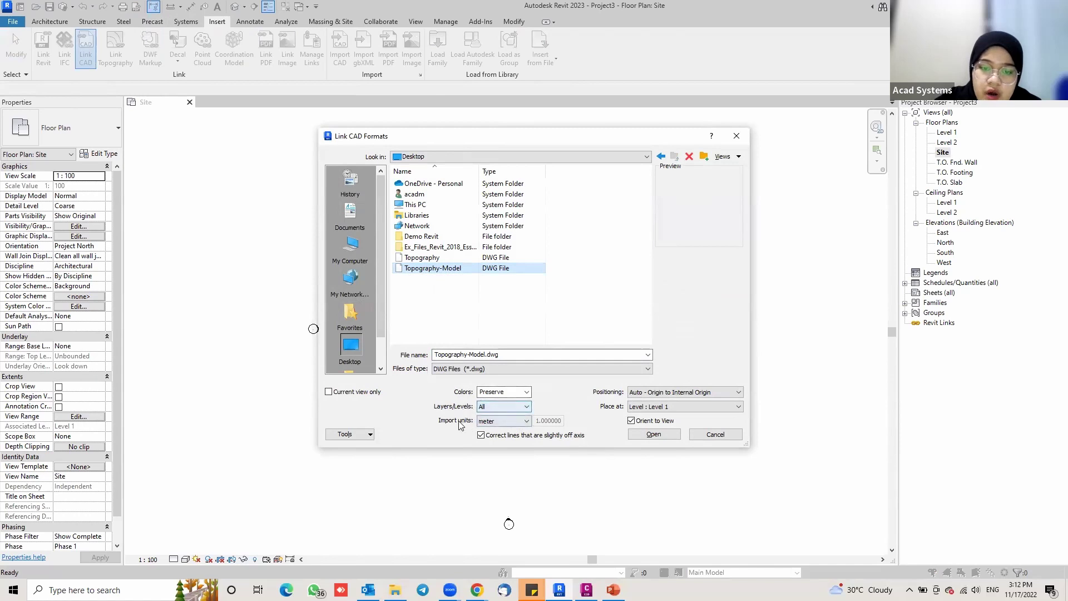
pyautogui.click(503, 421)
pyautogui.click(497, 421)
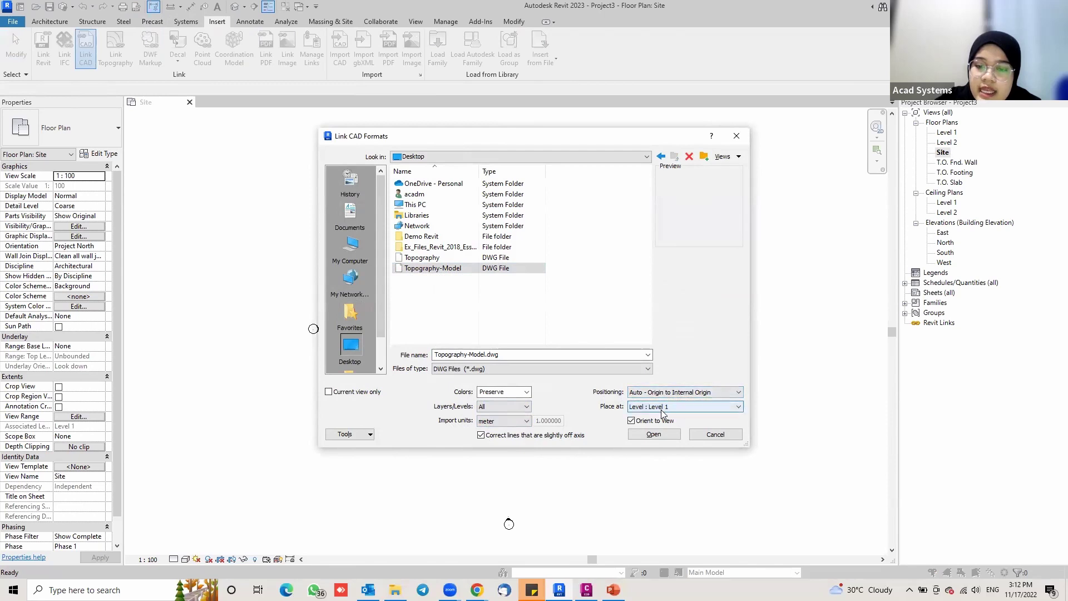
pyautogui.click(644, 426)
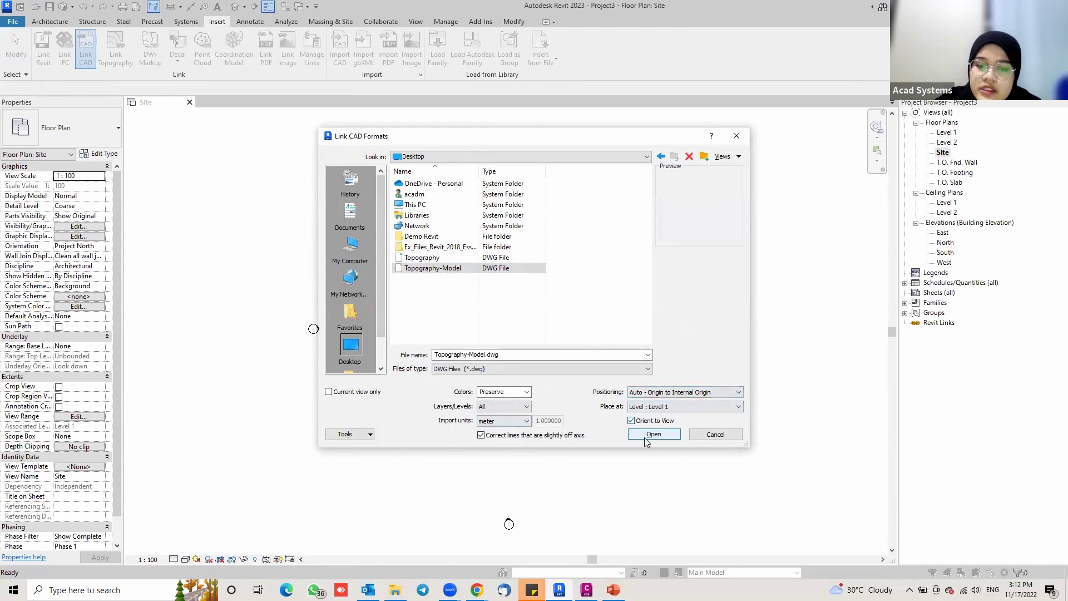
pyautogui.click(651, 435)
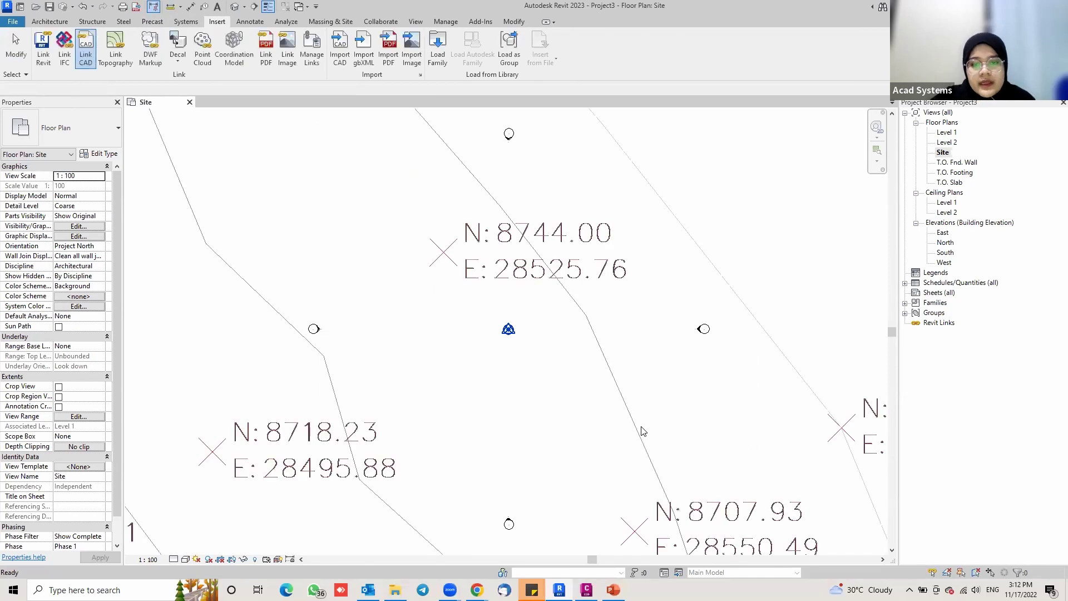
pyautogui.scroll(-5, 606, 365)
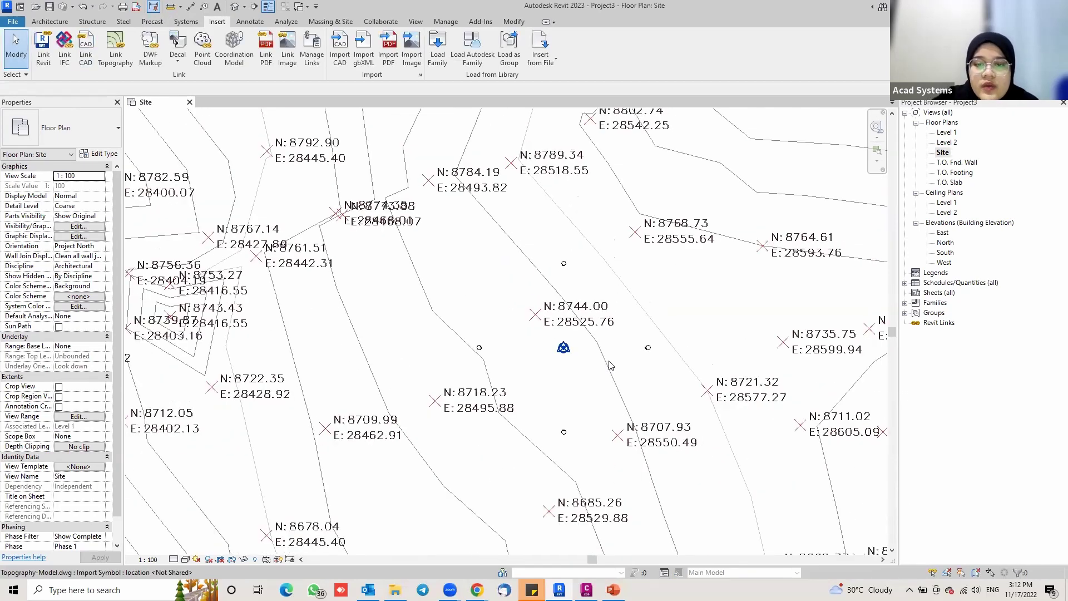
pyautogui.scroll(-2, 712, 319)
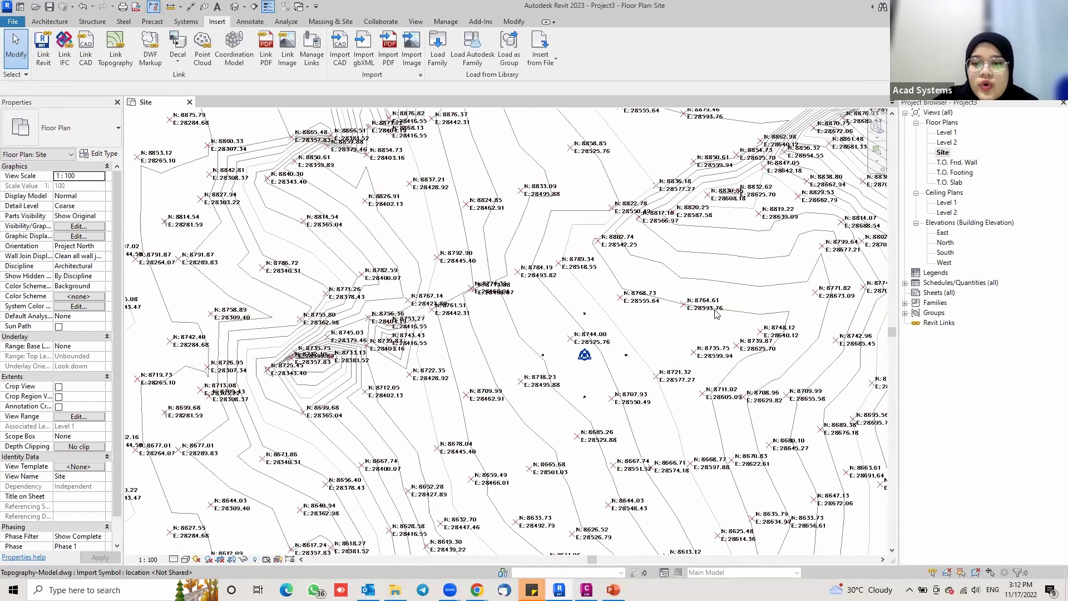
pyautogui.scroll(-2, 576, 278)
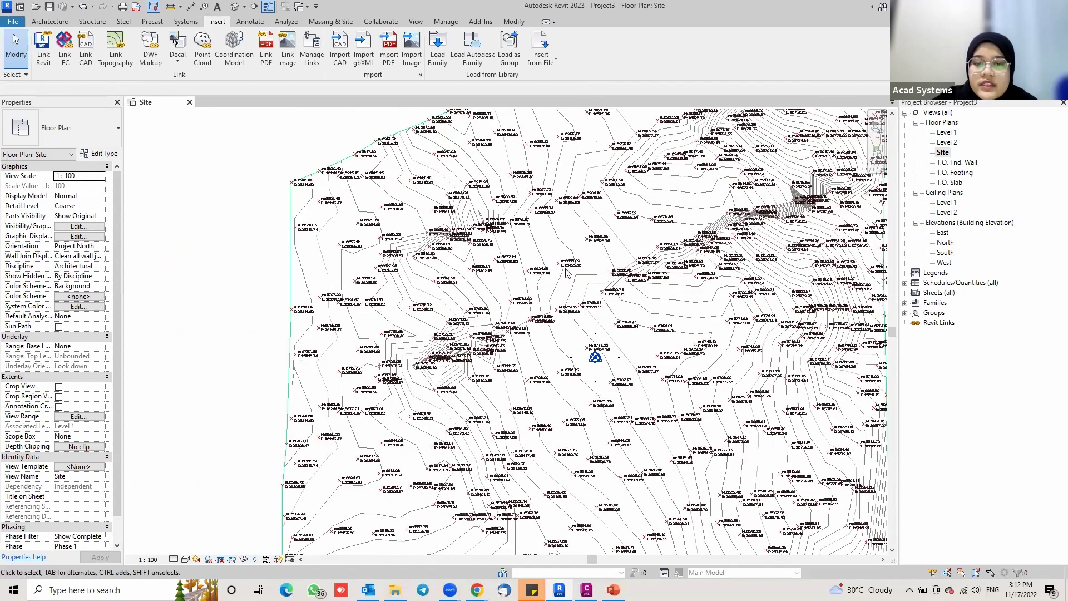
# - Start a toposurface in the Site plan from an import instance, picking the linked Topography-Model.dwg as its source
pyautogui.scroll(-3, 384, 219)
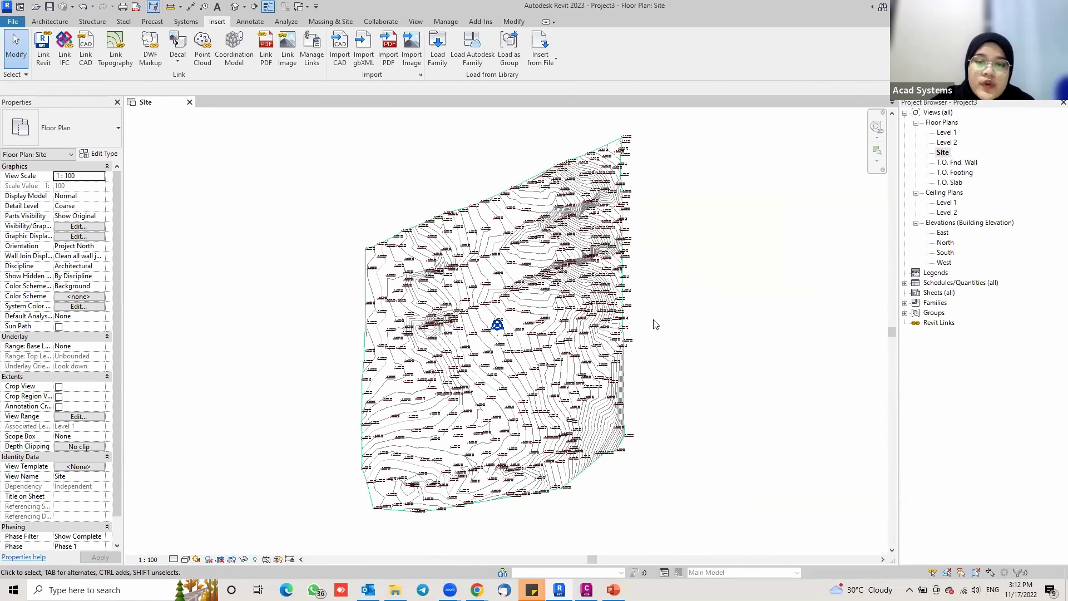
pyautogui.click(327, 23)
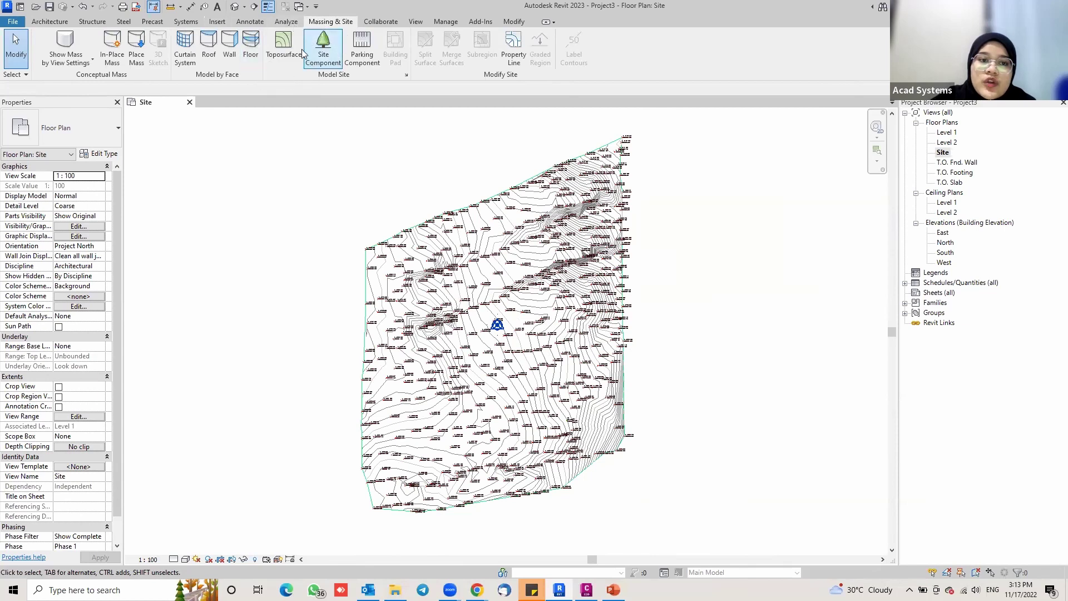
pyautogui.click(284, 44)
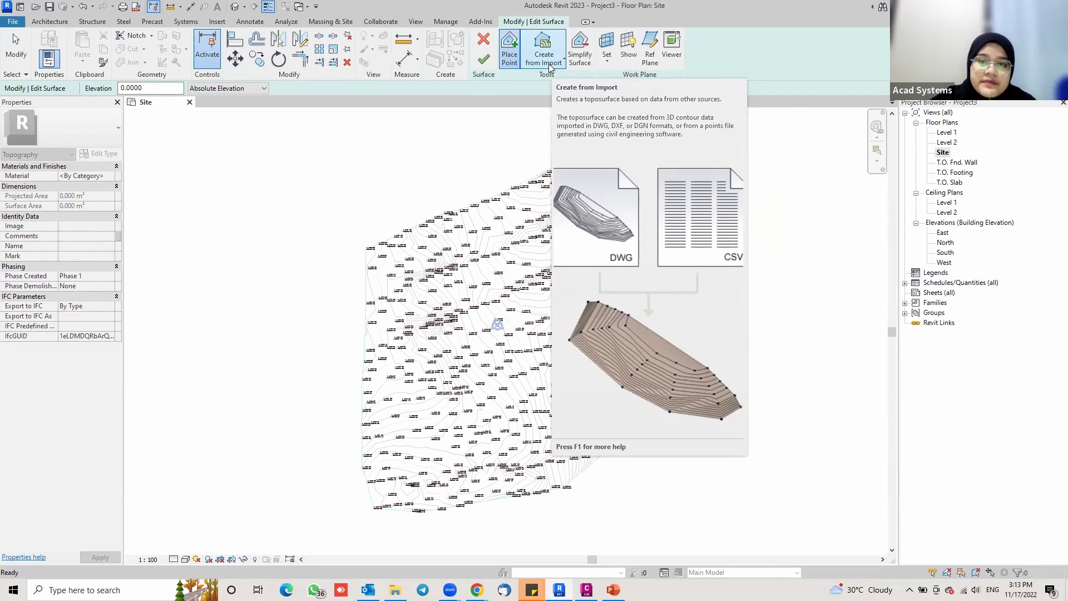
pyautogui.click(549, 65)
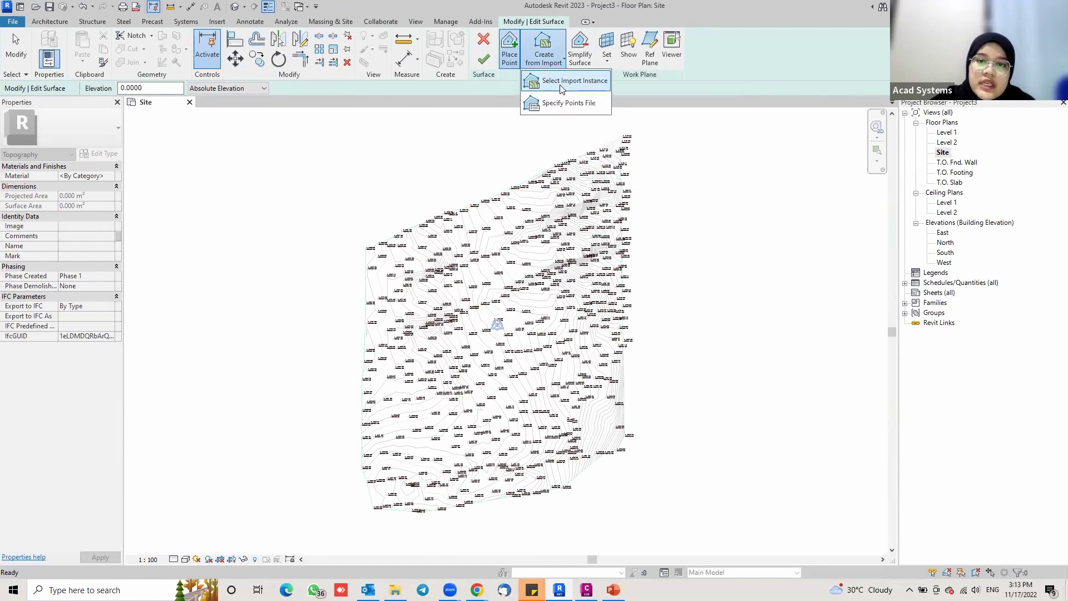
pyautogui.click(563, 83)
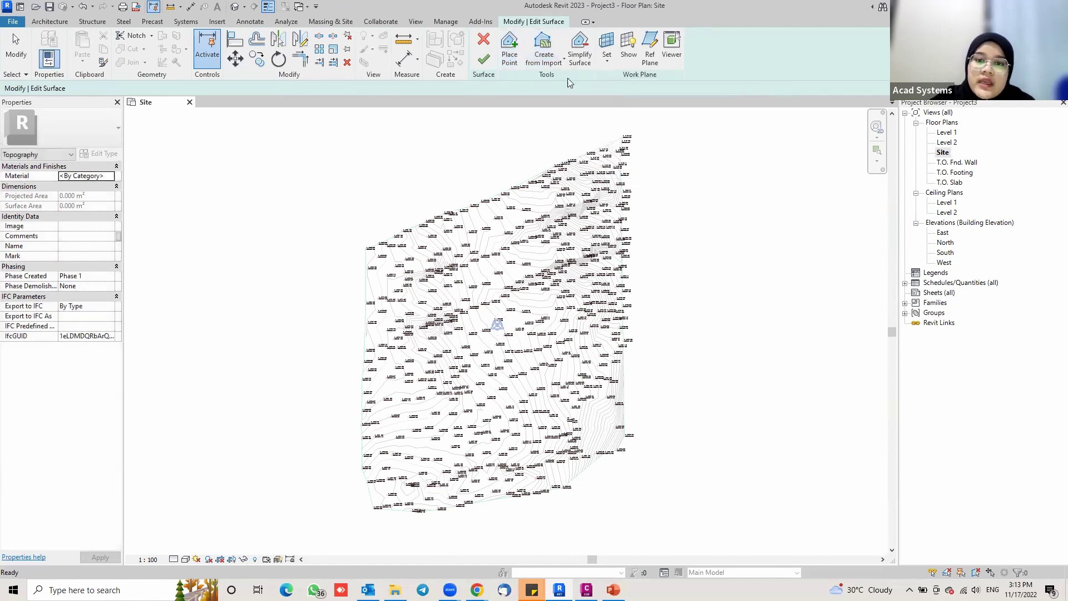
pyautogui.click(538, 309)
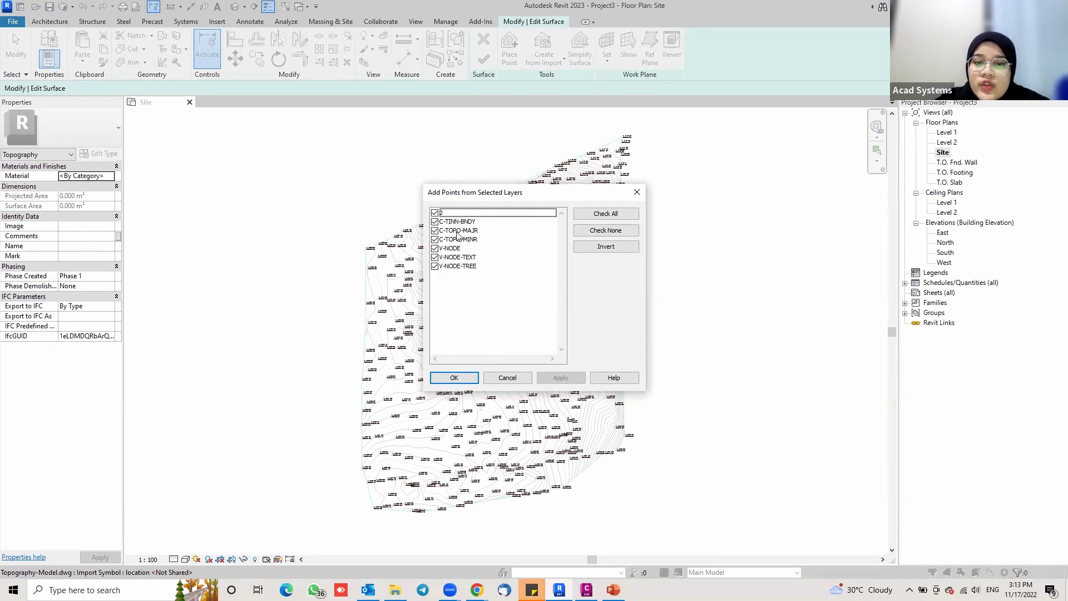
# - Limit the imported points to layers C-TOPO-MAJR and C-TOPO-MINR and finish the toposurface
pyautogui.click(620, 235)
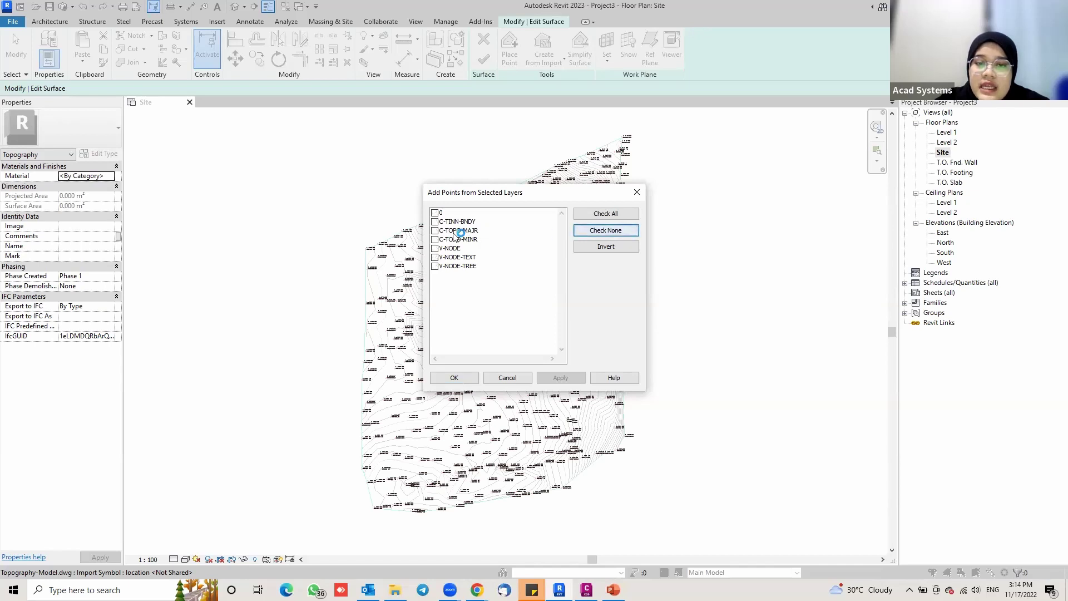
pyautogui.click(435, 231)
pyautogui.click(435, 239)
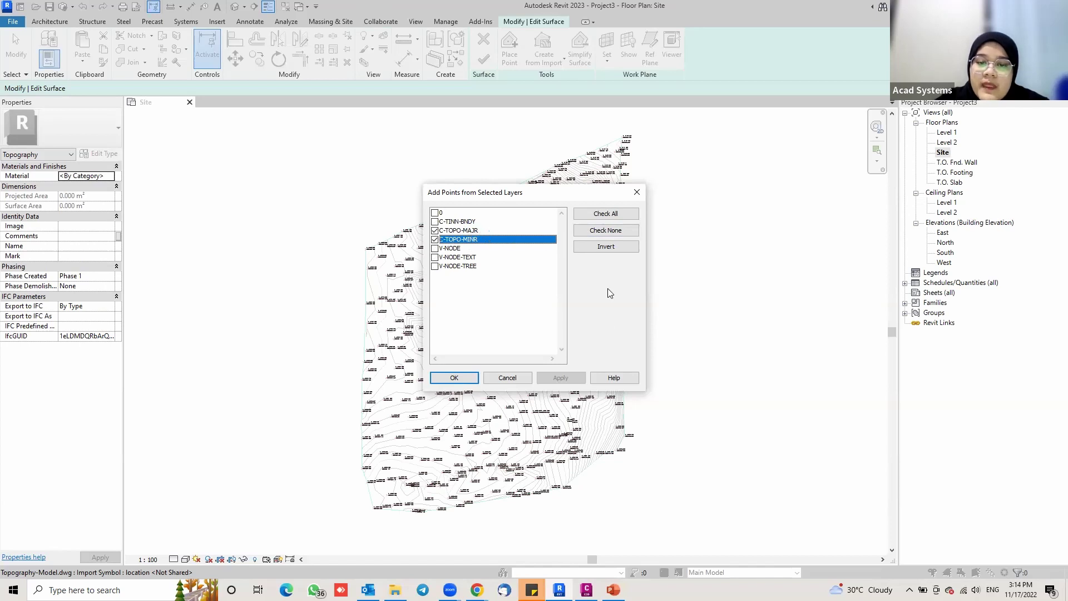
pyautogui.click(454, 379)
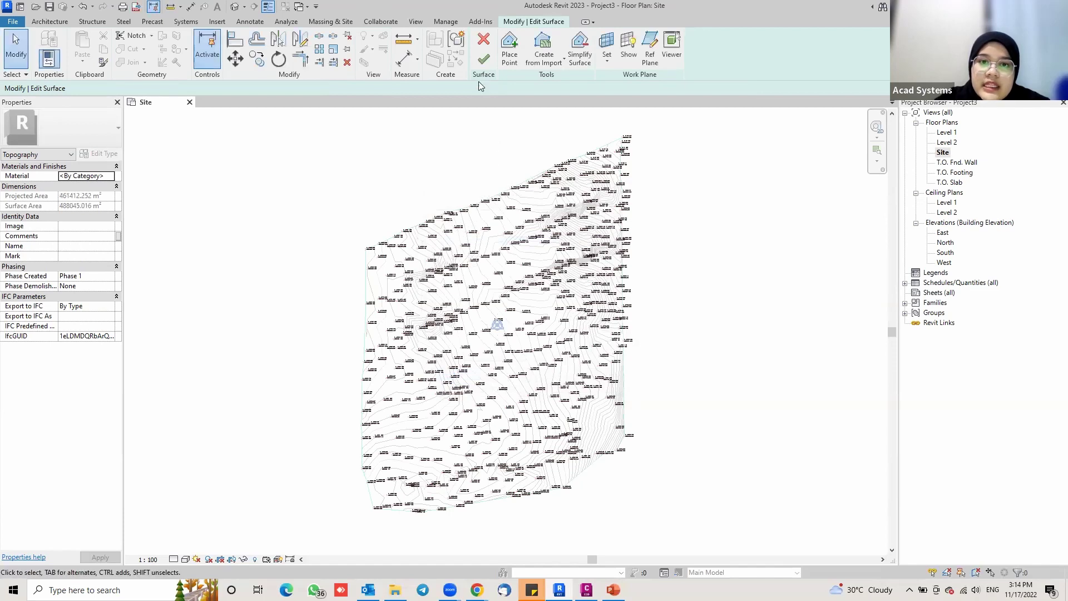
pyautogui.click(482, 64)
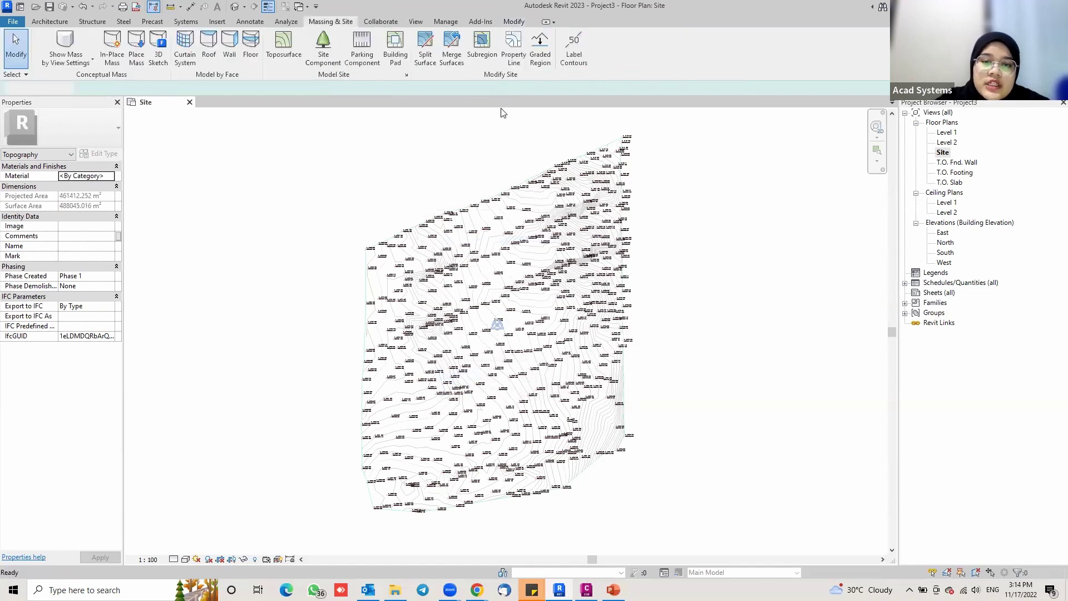
# - Open the default 3D view and display the toposurface in the Realistic visual style
pyautogui.click(234, 7)
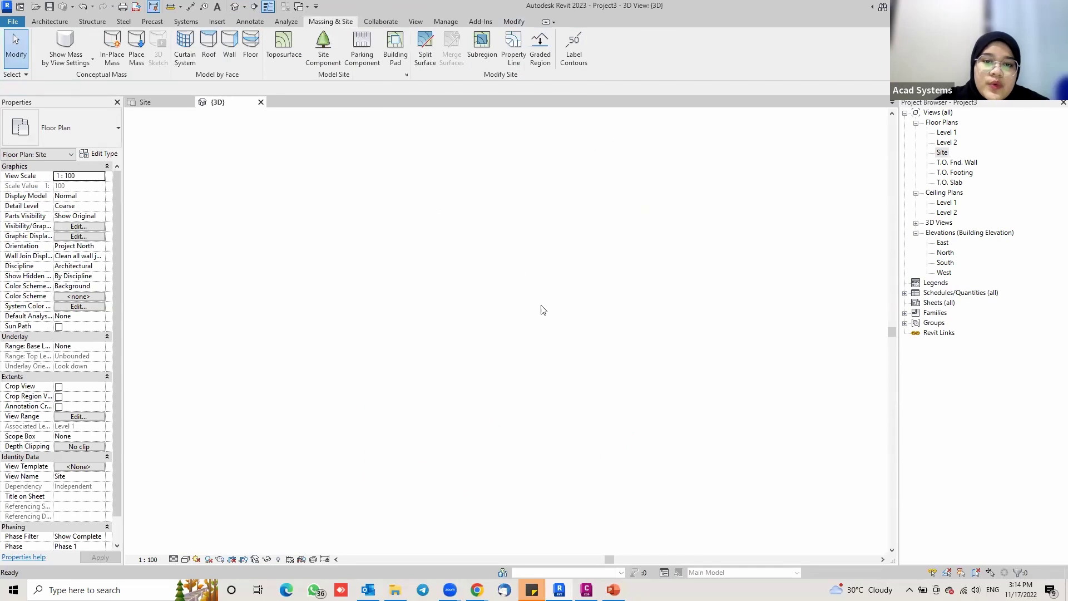
pyautogui.scroll(2, 544, 365)
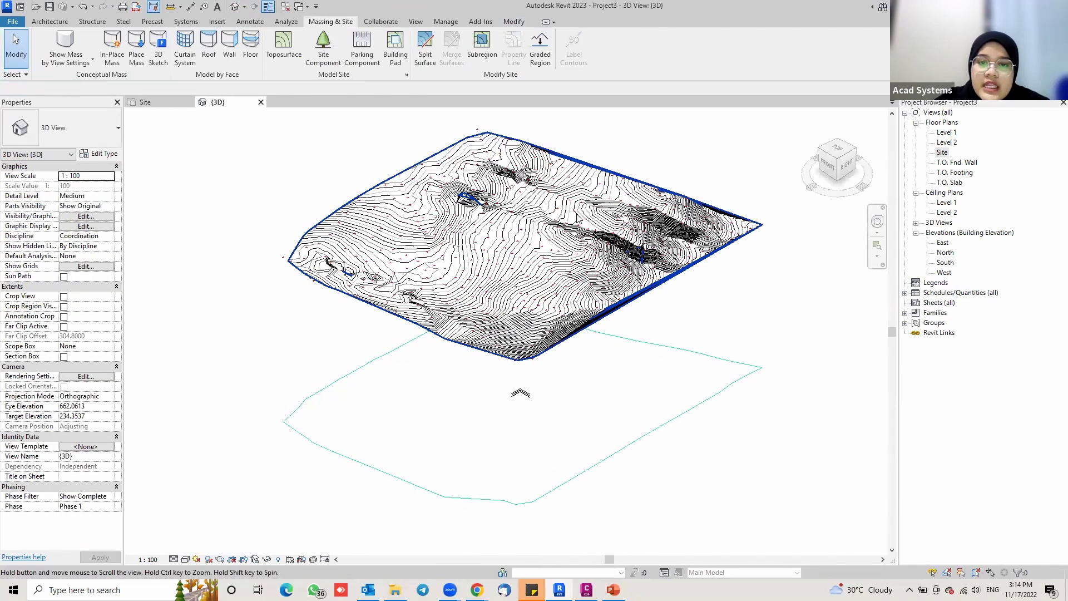
pyautogui.scroll(2, 477, 195)
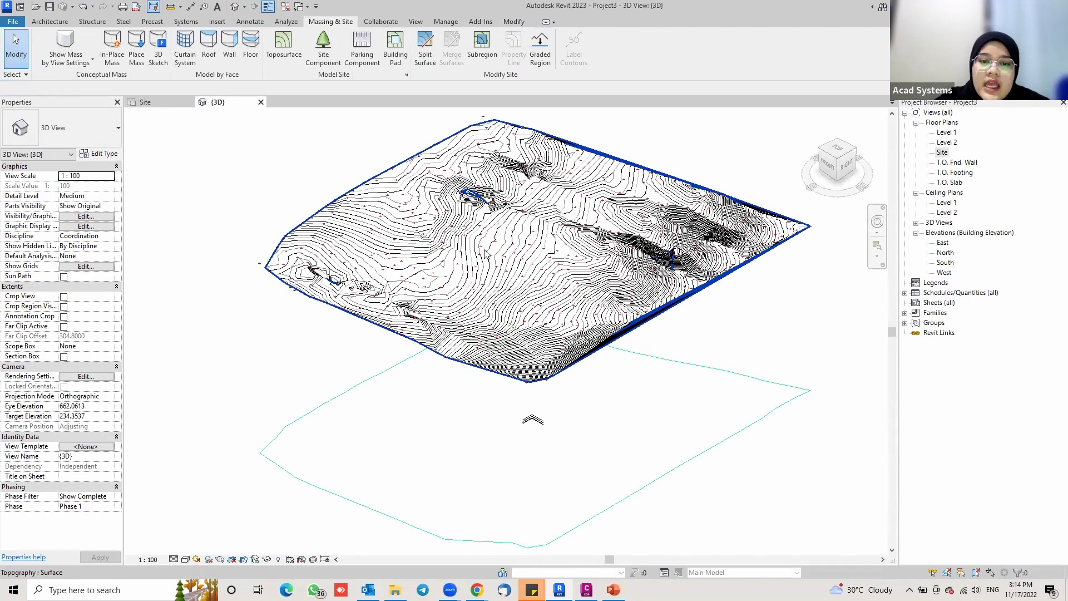
pyautogui.moveTo(609, 315)
pyautogui.keyDown('shift'); pyautogui.mouseDown(button='middle')
pyautogui.moveTo(608, 301)
pyautogui.moveTo(634, 325)
pyautogui.moveTo(599, 331)
pyautogui.moveTo(606, 306)
pyautogui.moveTo(572, 309)
pyautogui.moveTo(562, 233)
pyautogui.moveTo(539, 291)
pyautogui.moveTo(612, 293)
pyautogui.mouseUp(button='middle'); pyautogui.keyUp('shift')
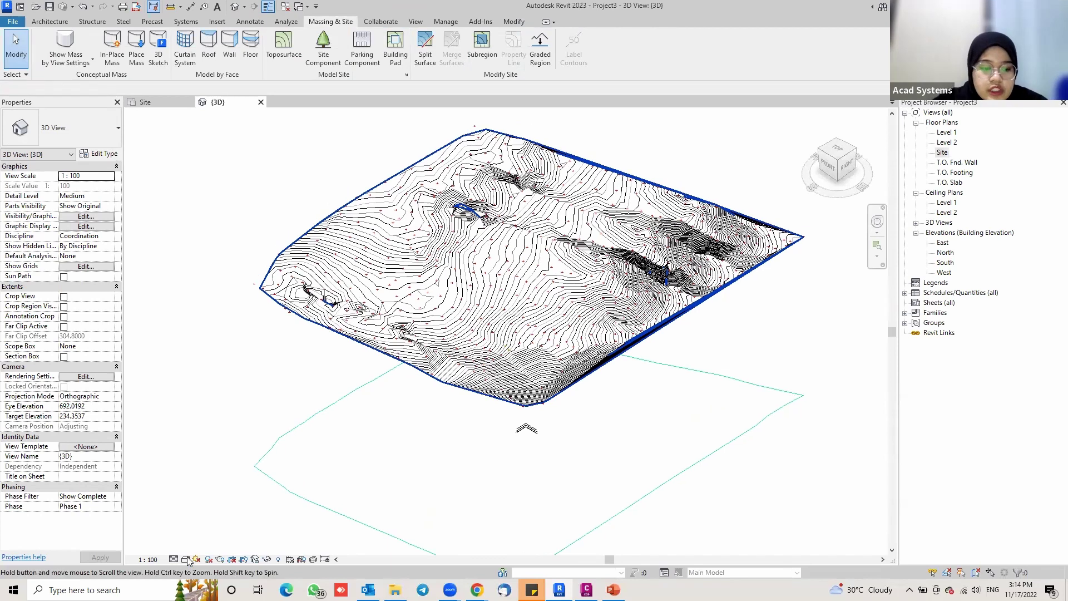
pyautogui.click(186, 559)
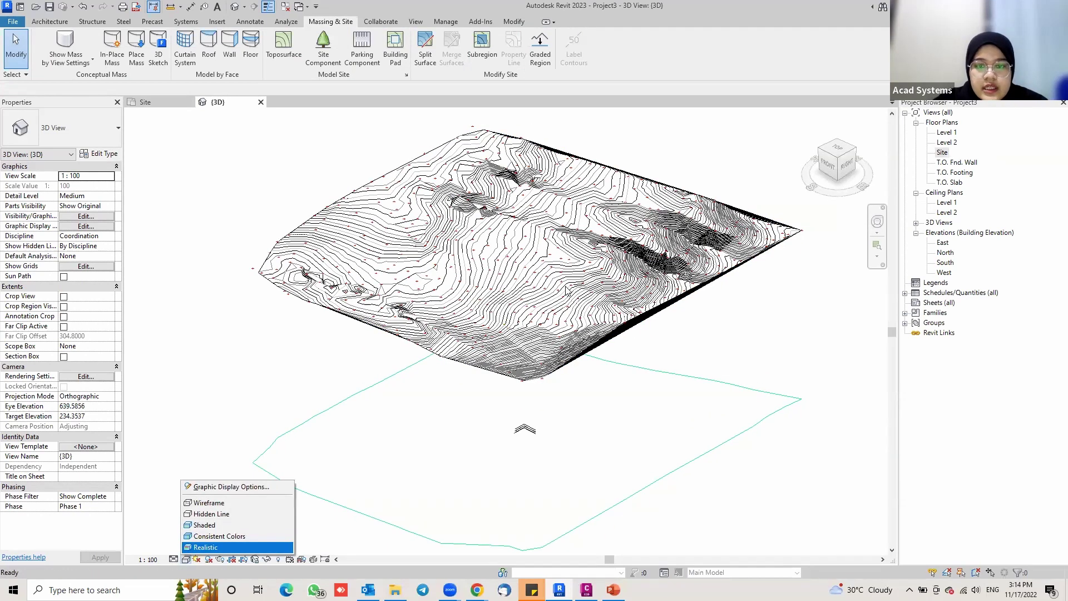
pyautogui.press('Return')
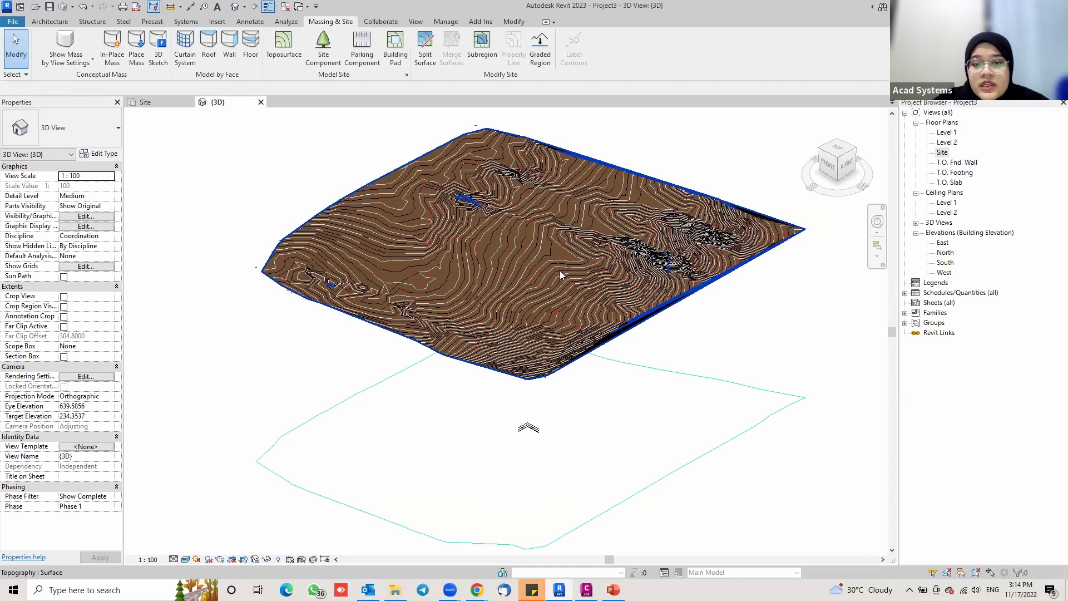
# - Search the material library for "grass", add the Plant material to the project and assign it to the toposurface
pyautogui.click(575, 262)
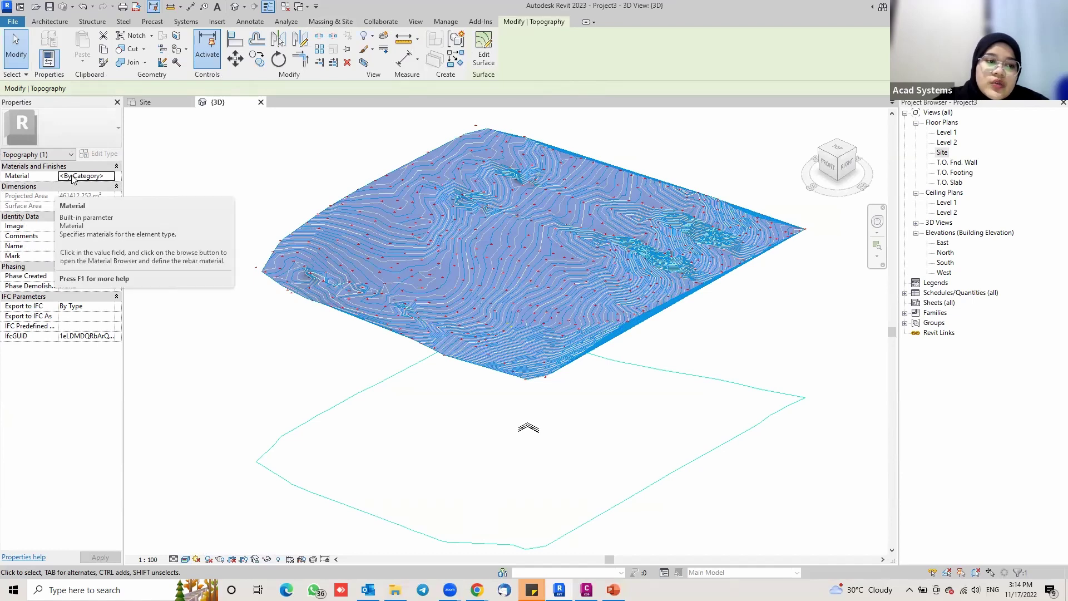
pyautogui.click(110, 176)
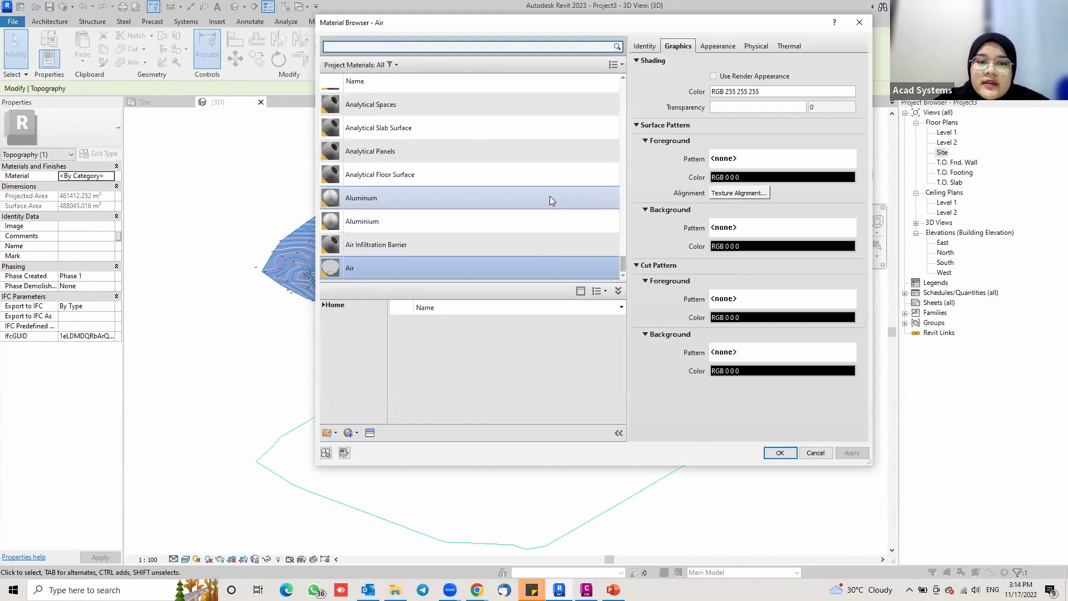
pyautogui.scroll(15, 549, 197)
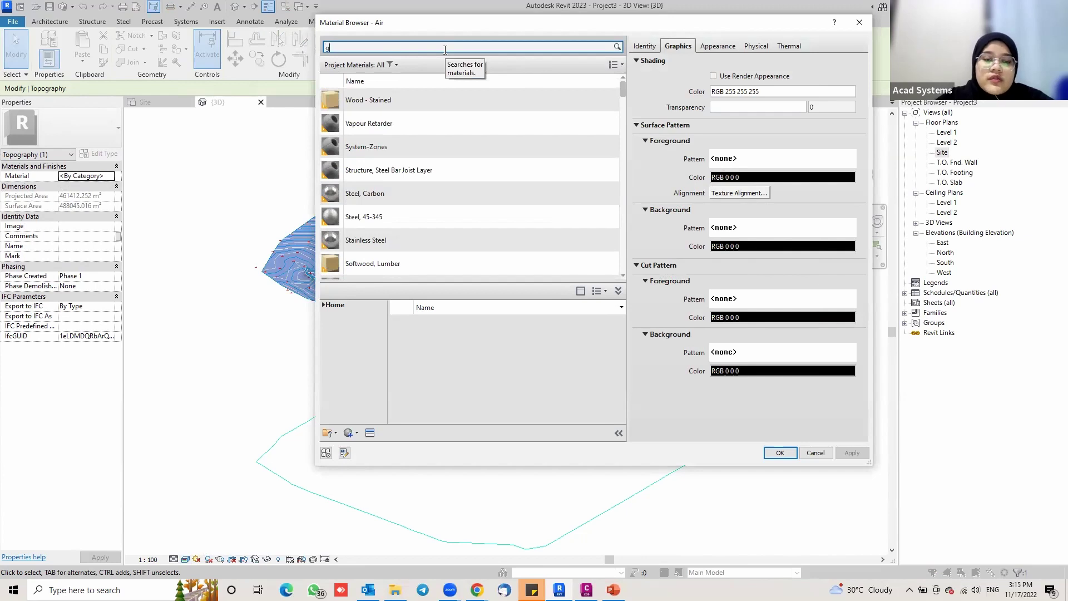
pyautogui.write('rass')
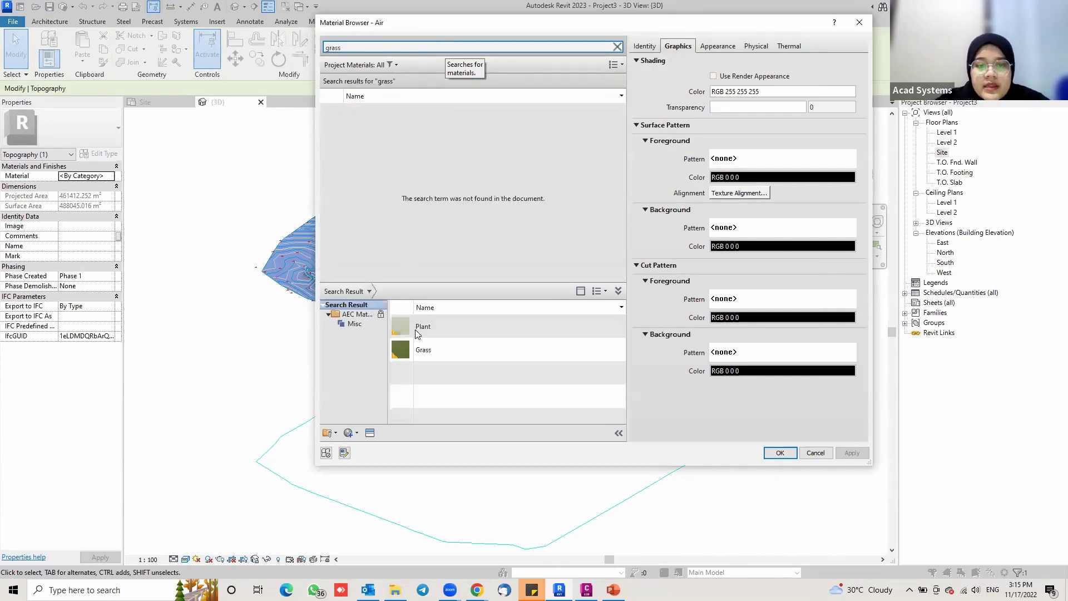
pyautogui.click(509, 332)
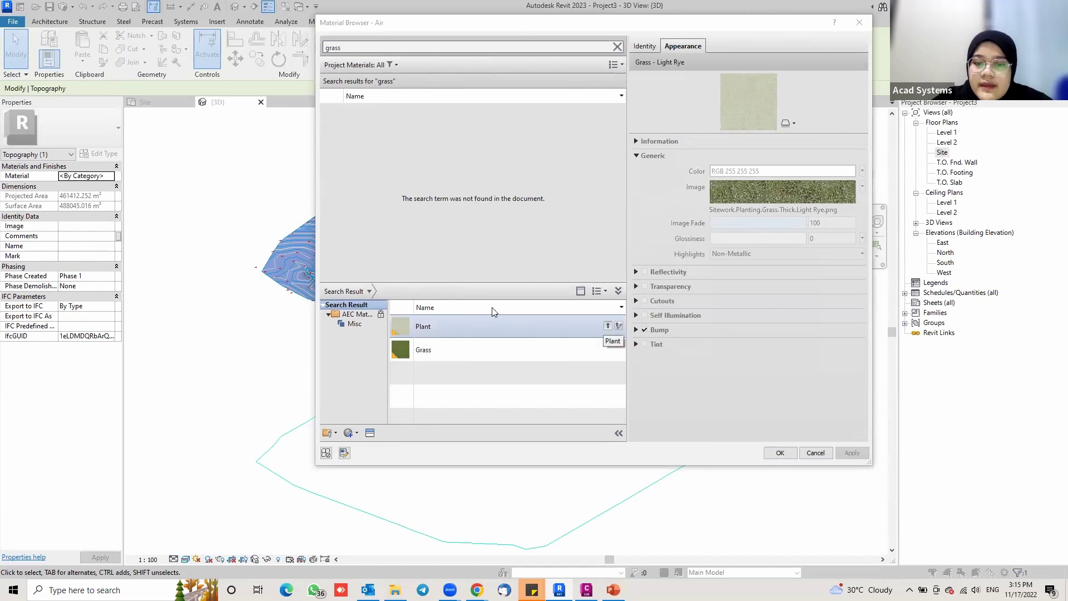
pyautogui.click(466, 325)
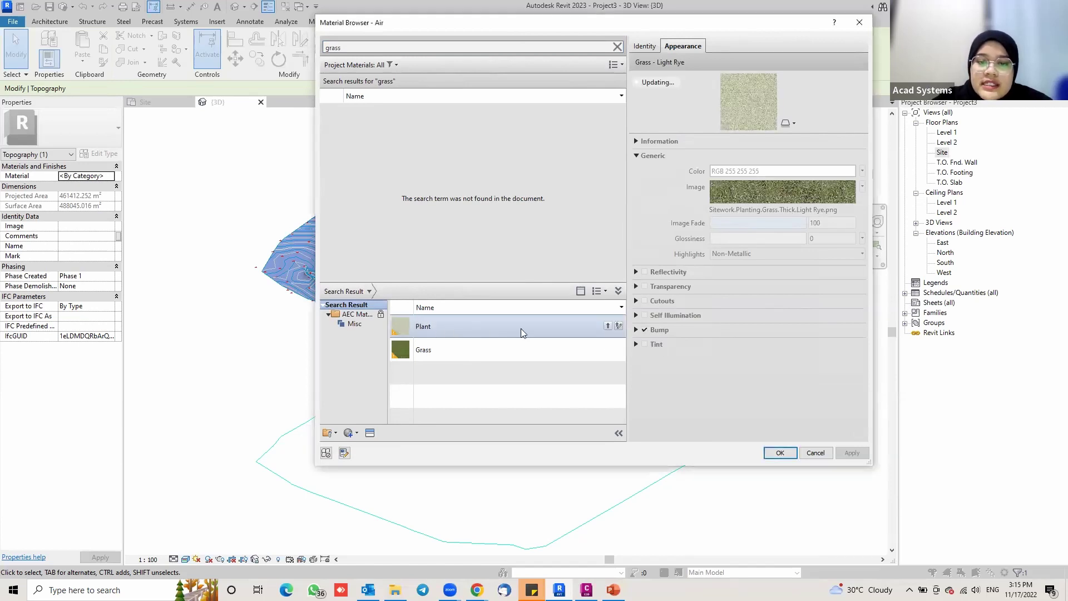
pyautogui.click(608, 325)
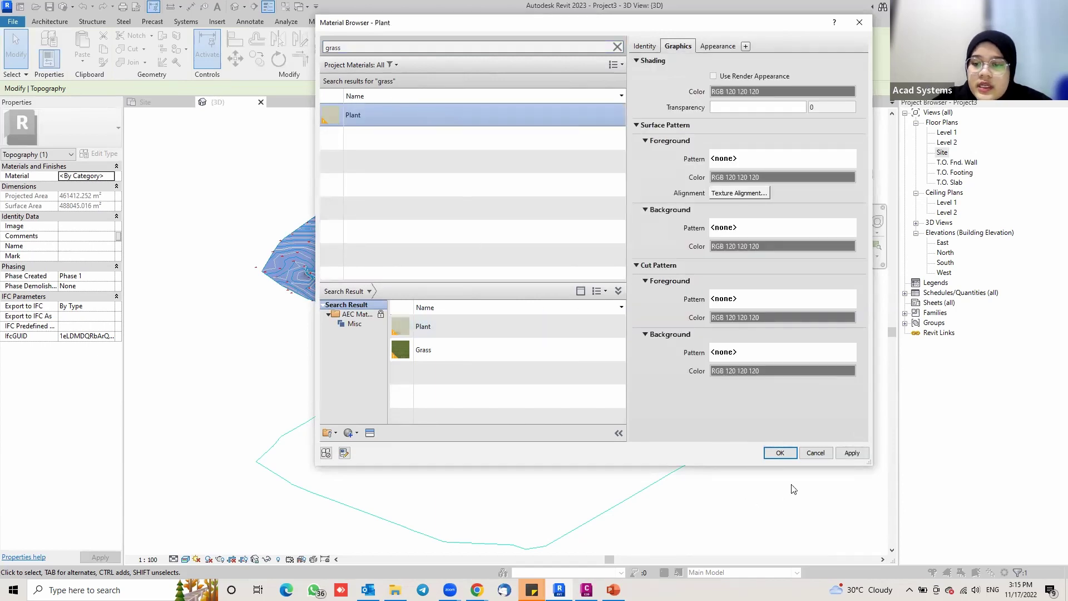
pyautogui.click(852, 452)
pyautogui.click(780, 453)
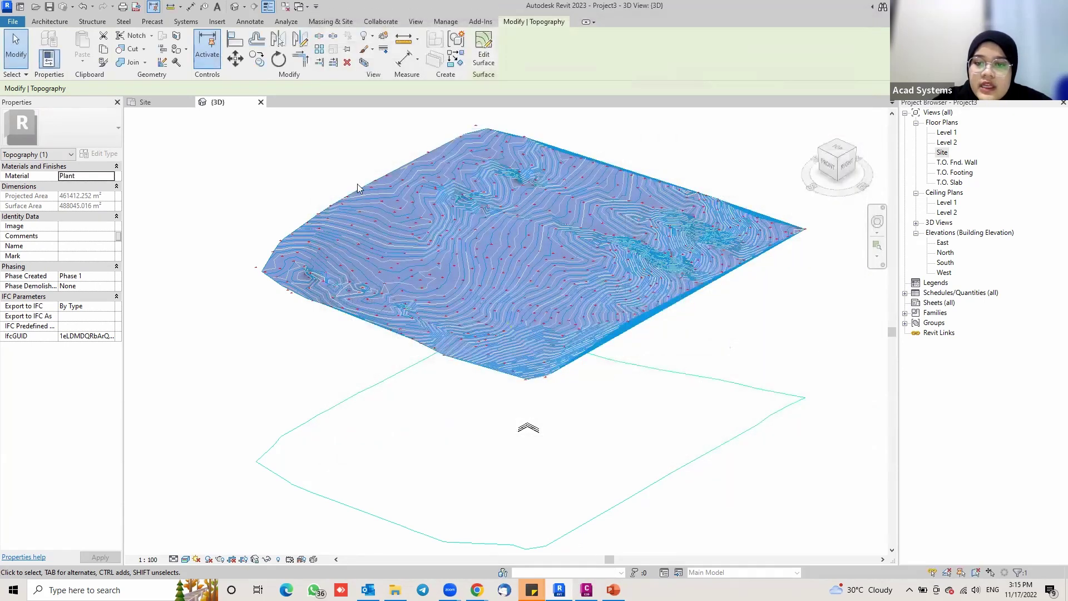
pyautogui.press('Escape')
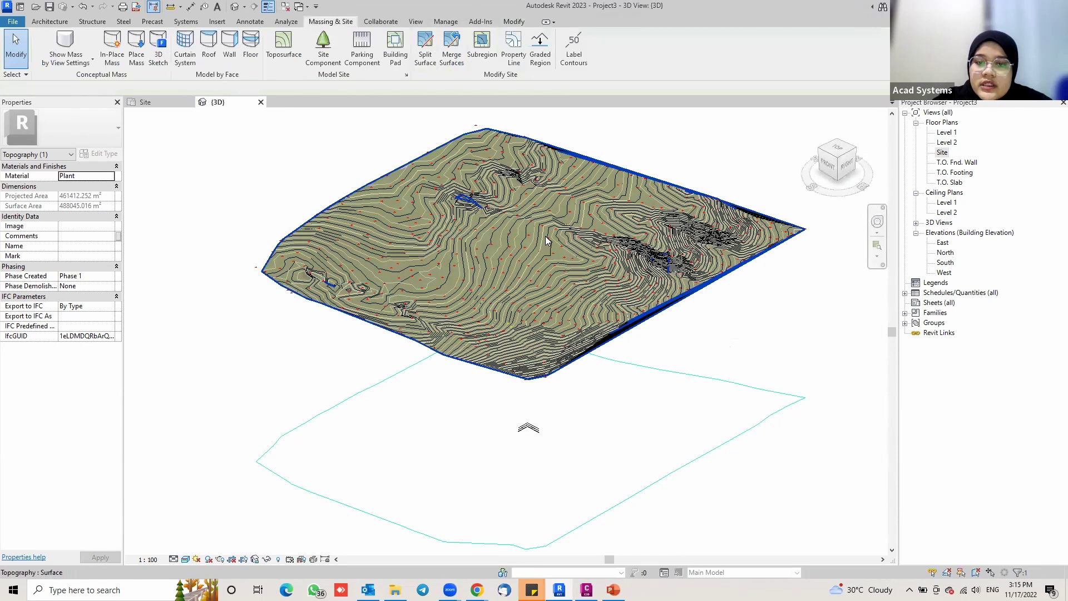
# - Inspect the toposurface in 3D, and examine the northing and easting labels around the project base point in the Site plan
pyautogui.scroll(2, 543, 202)
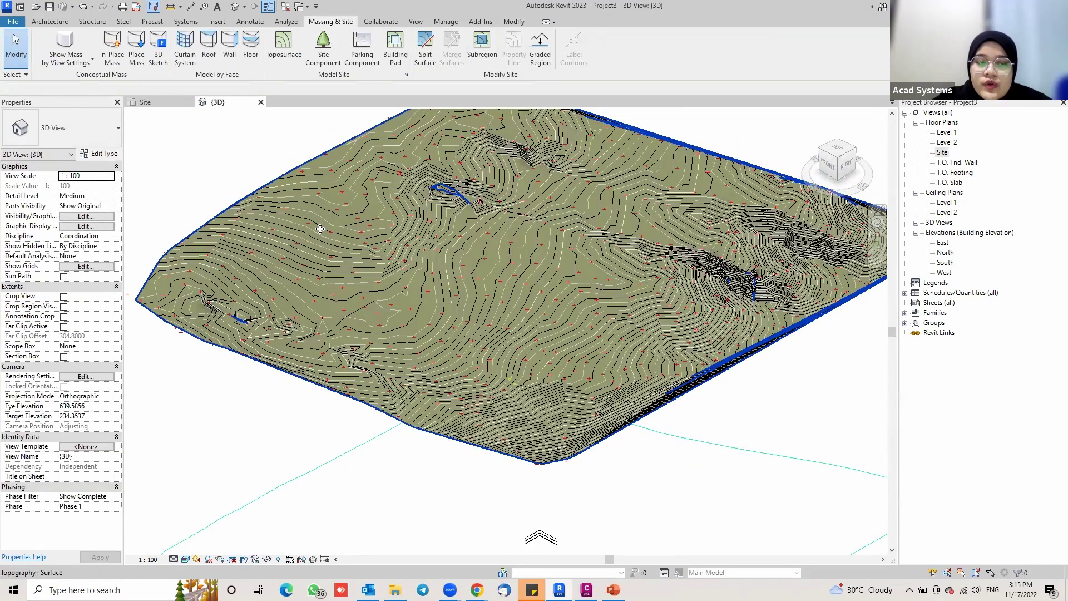
pyautogui.click(322, 228)
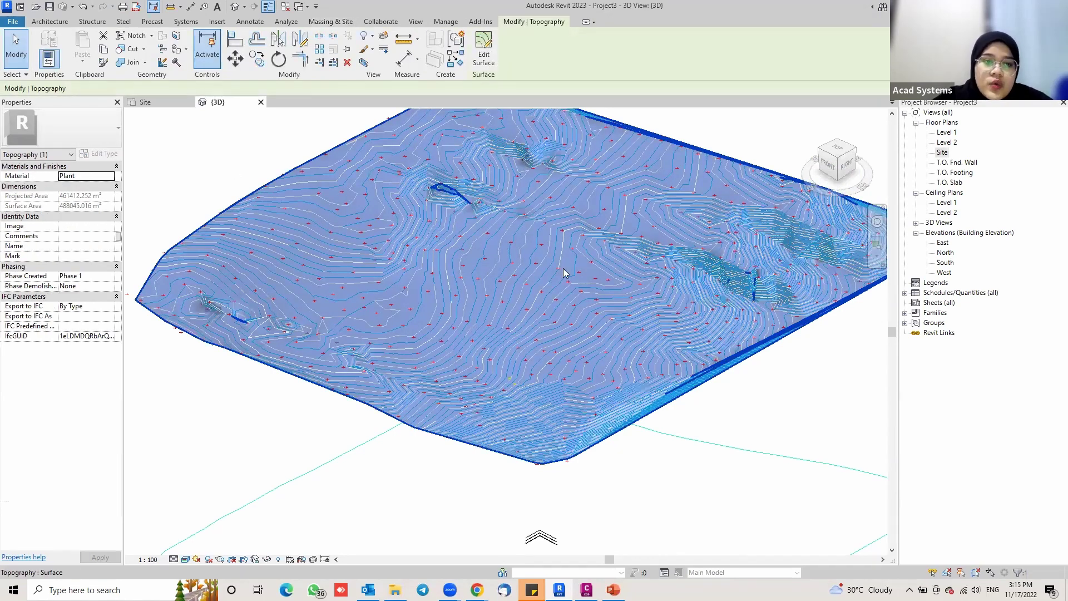
pyautogui.press('Escape')
pyautogui.keyDown('shift'); pyautogui.moveTo(474, 186); pyautogui.dragTo(678, 278, button='middle'); pyautogui.keyUp('shift')
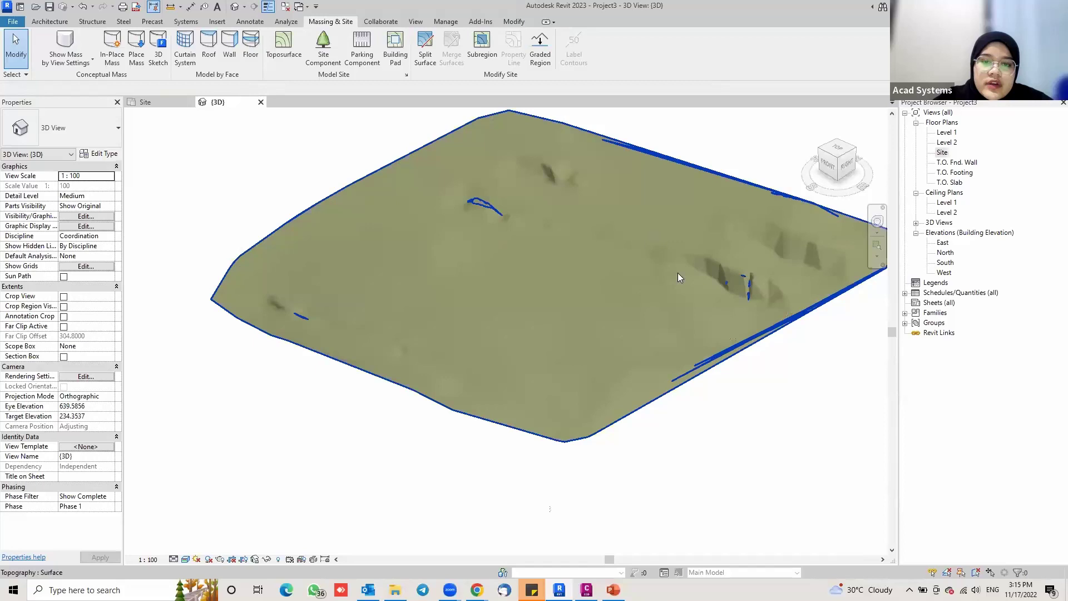
pyautogui.hotkey('ctrl', 'Tab')
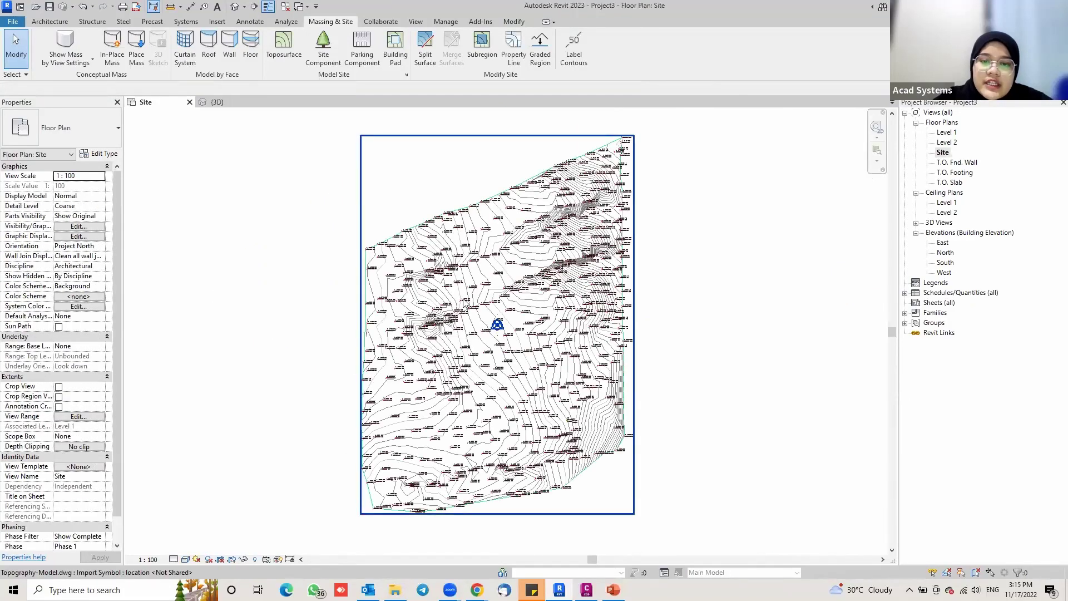
pyautogui.scroll(2, 459, 291)
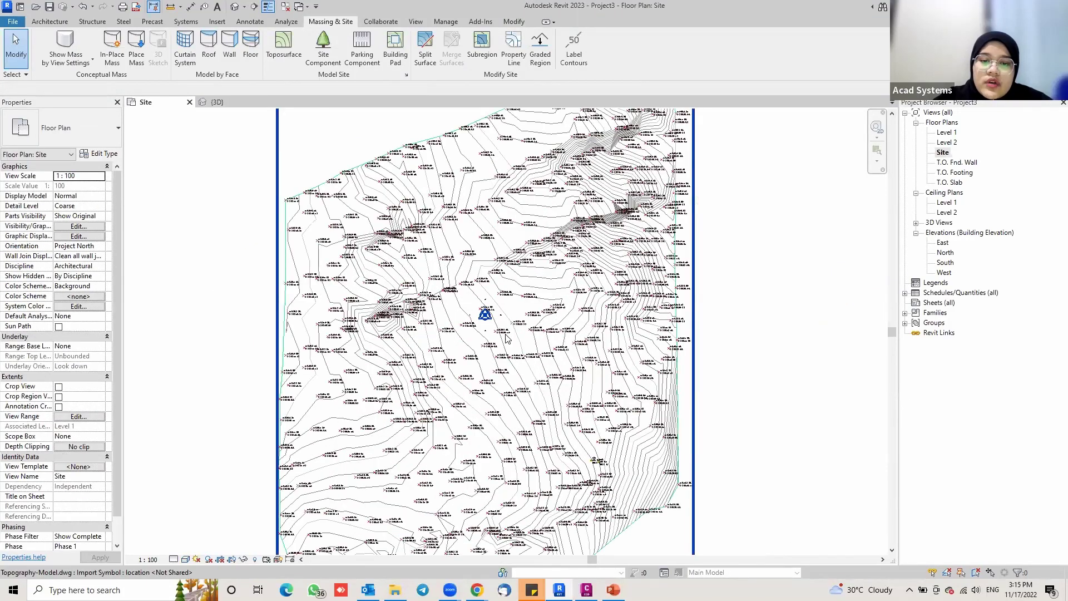
pyautogui.scroll(1, 512, 335)
pyautogui.scroll(1, 495, 336)
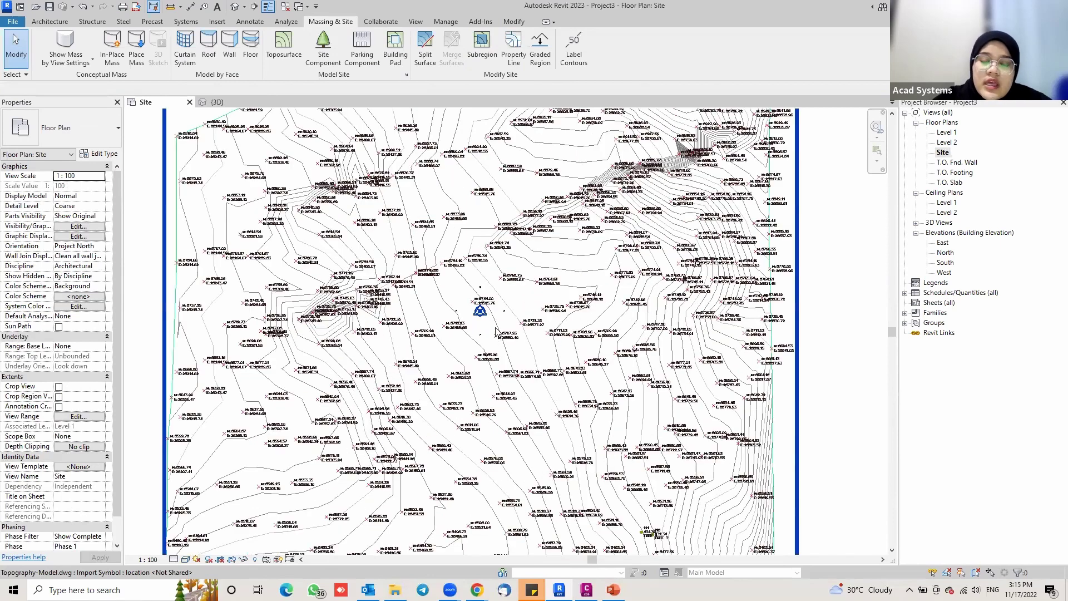
pyautogui.scroll(1, 482, 330)
pyautogui.scroll(1, 491, 320)
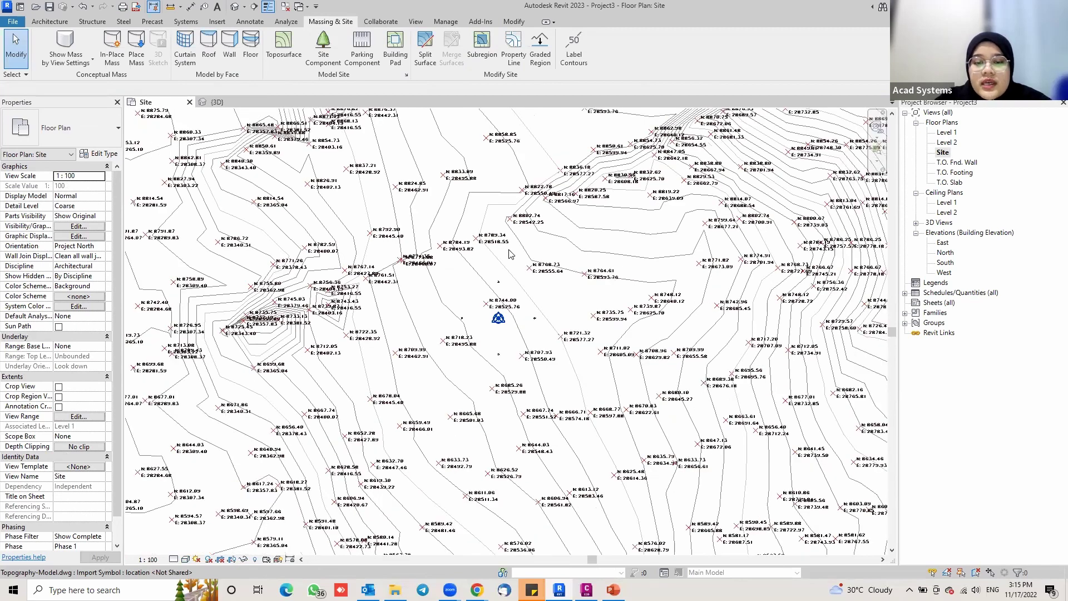
pyautogui.scroll(-2, 510, 254)
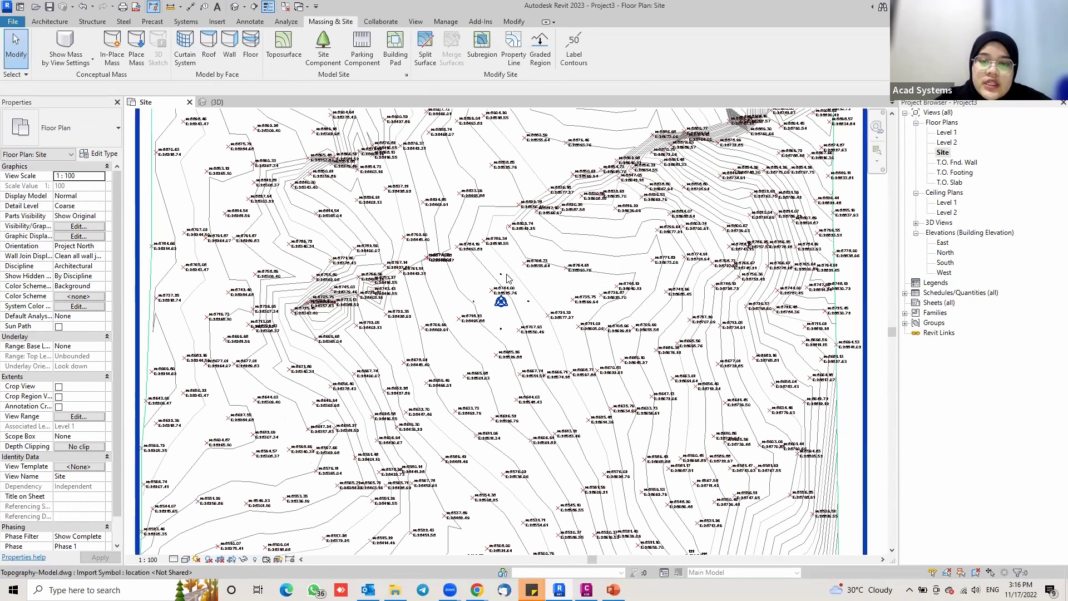
pyautogui.scroll(2, 506, 278)
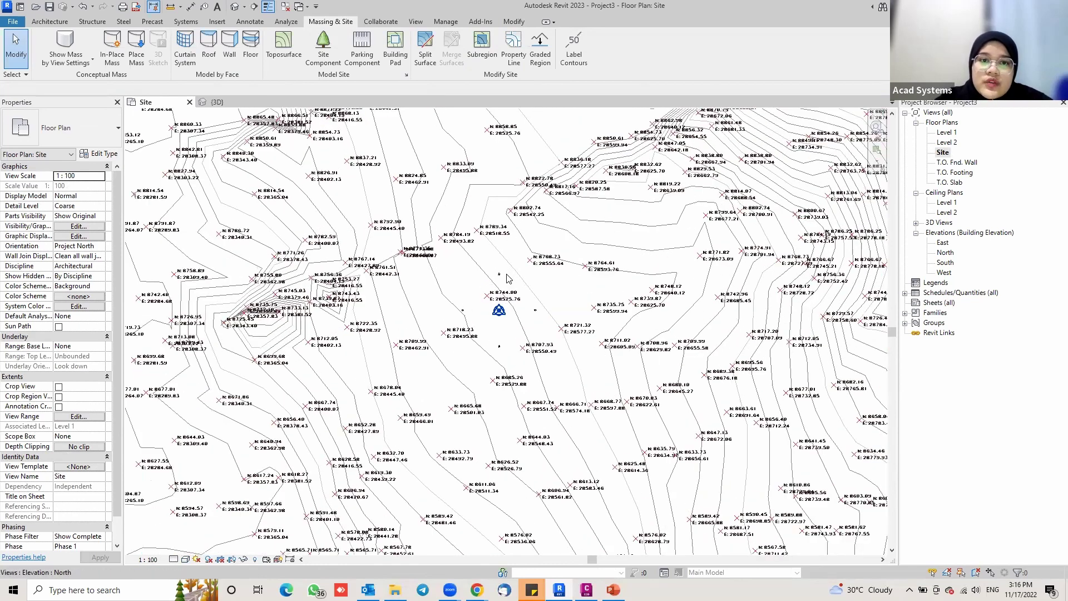
pyautogui.scroll(1, 507, 278)
pyautogui.scroll(1, 507, 278)
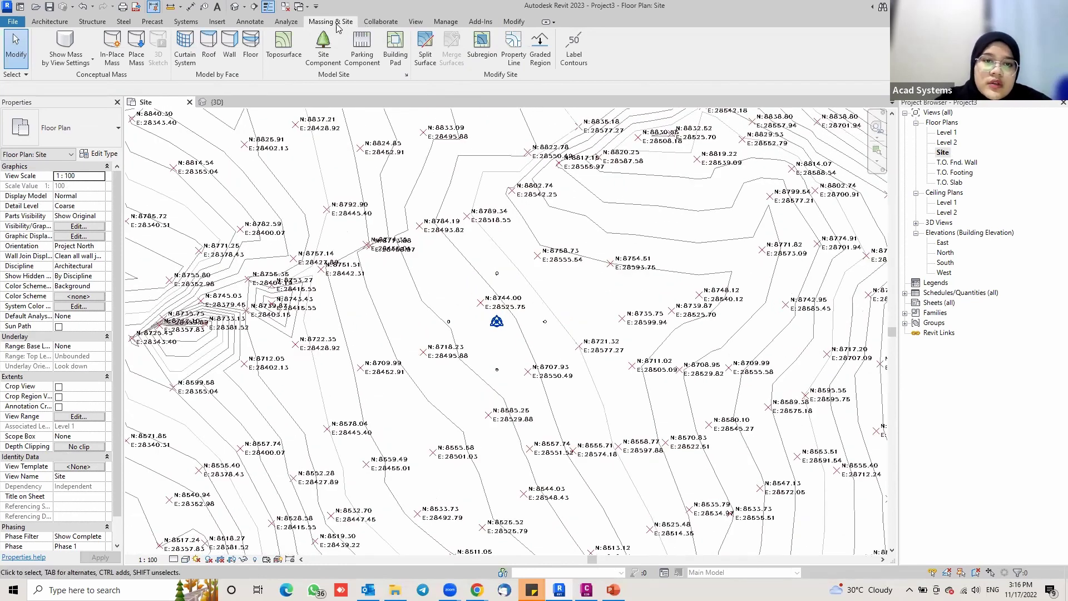
# - Acquire the shared coordinates from the linked Topography-Model.dwg into the project
pyautogui.click(444, 22)
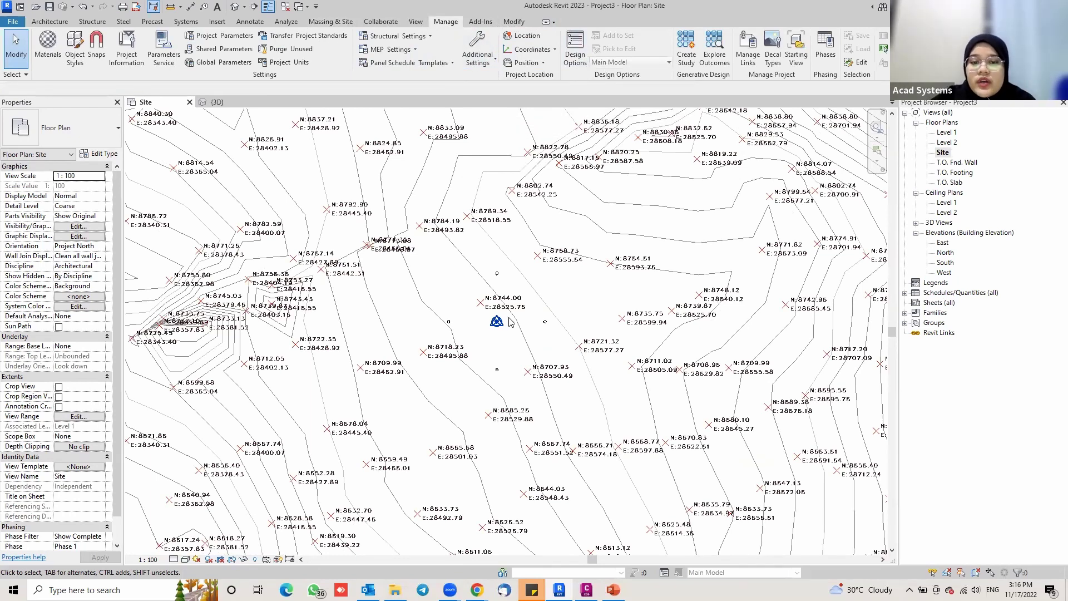
pyautogui.scroll(2, 503, 317)
pyautogui.scroll(3, 480, 282)
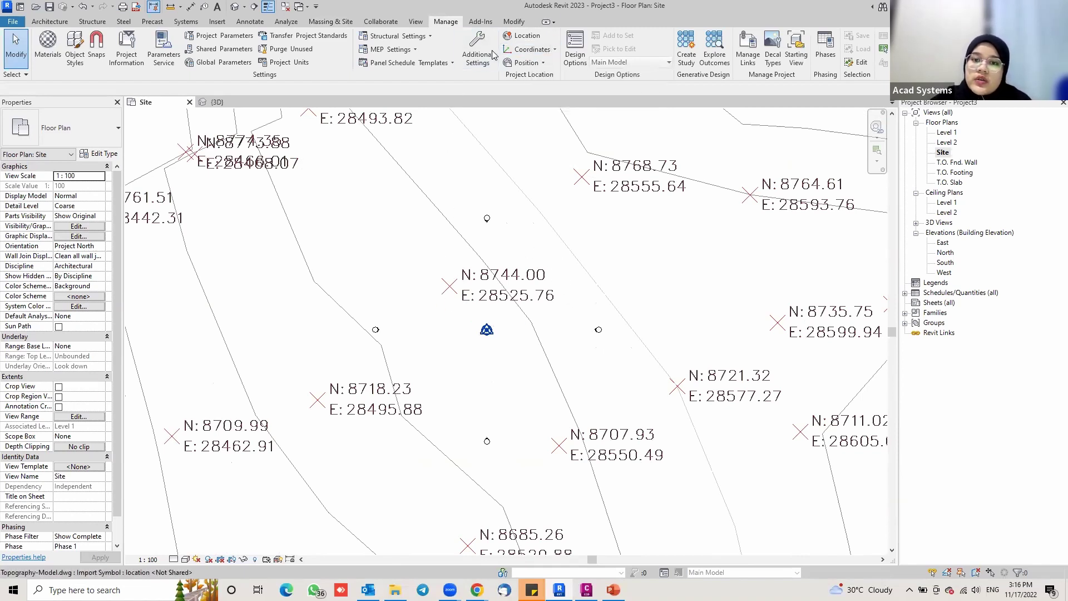
pyautogui.click(555, 51)
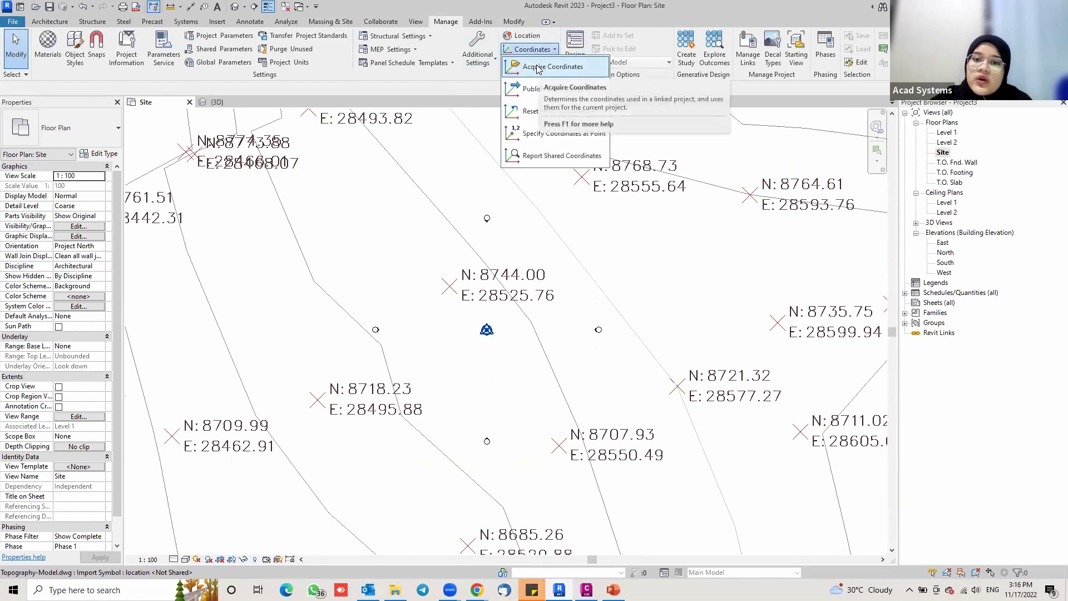
pyautogui.click(538, 67)
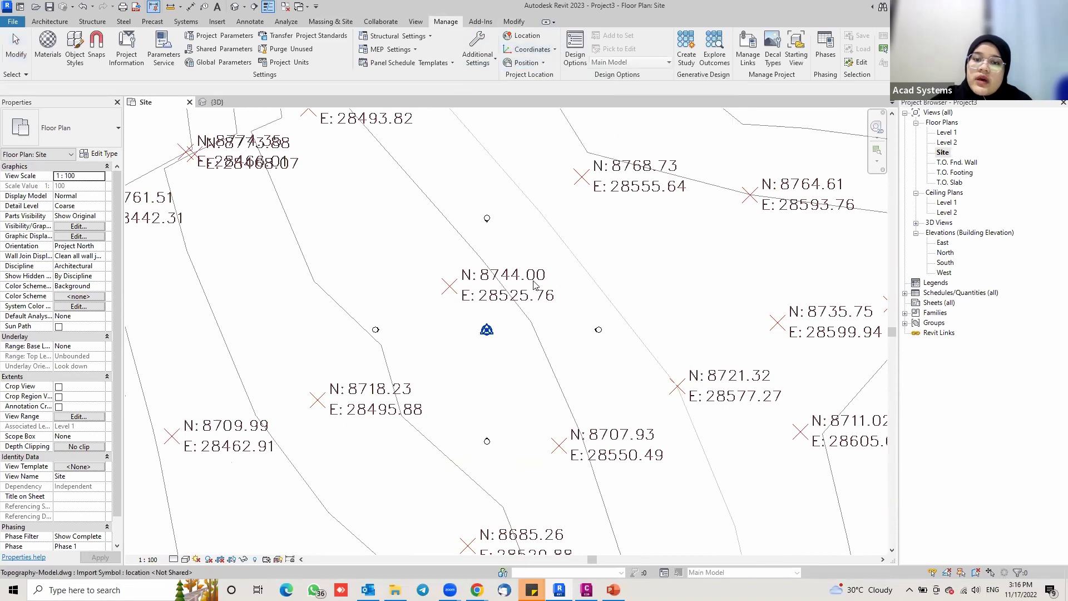
pyautogui.scroll(-6, 533, 285)
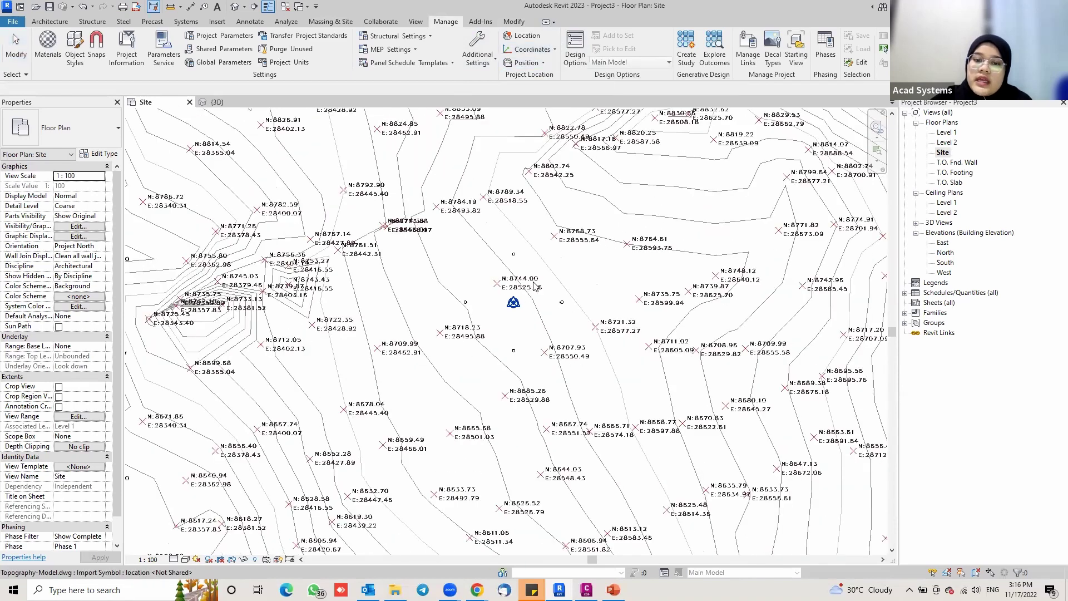
pyautogui.scroll(-3, 768, 240)
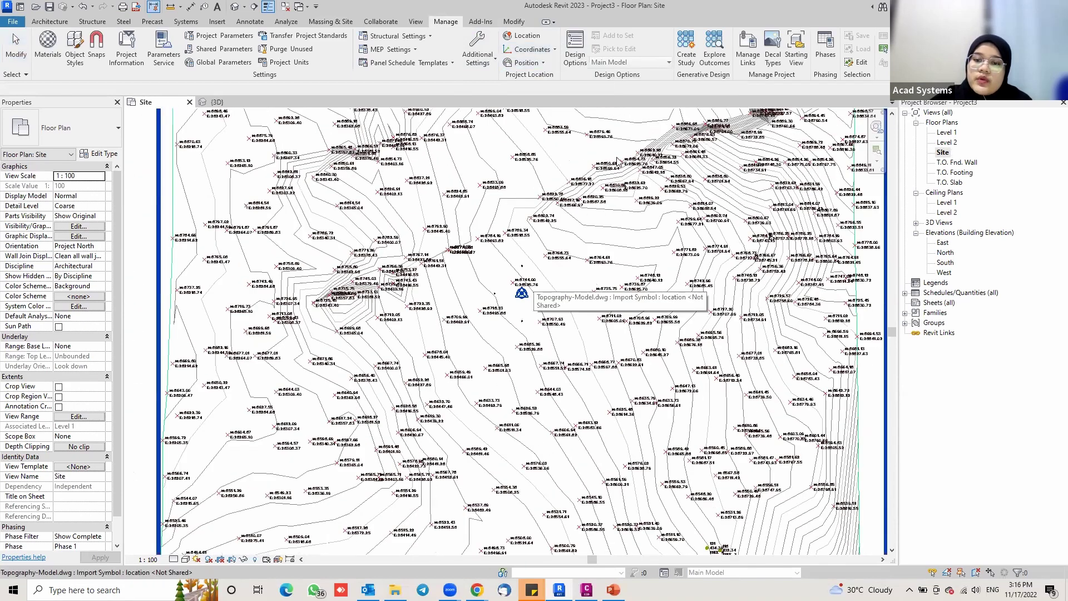
pyautogui.scroll(-4, 575, 302)
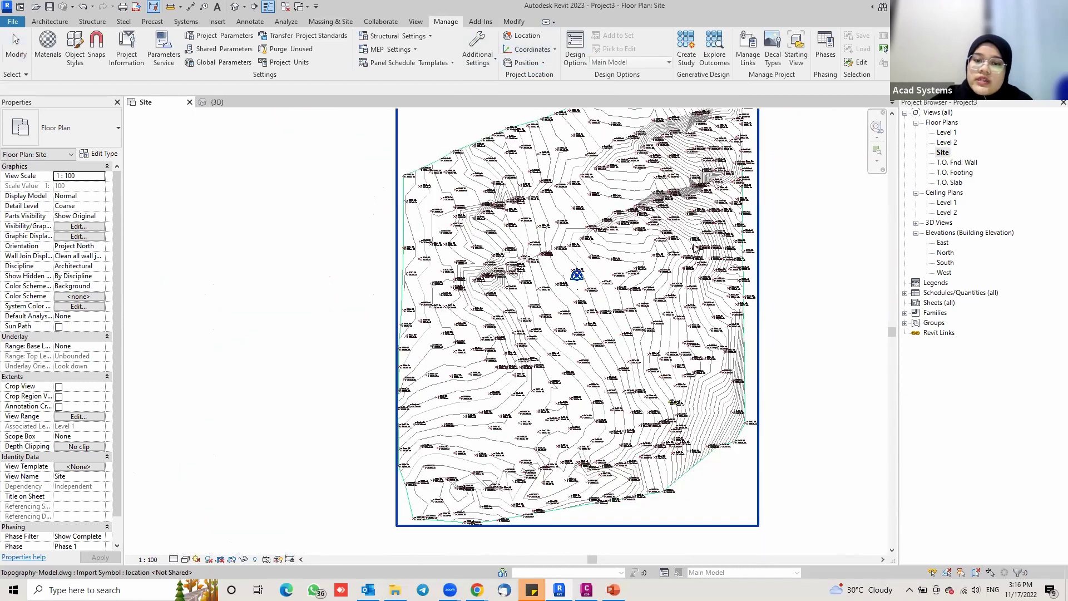
pyautogui.click(662, 227)
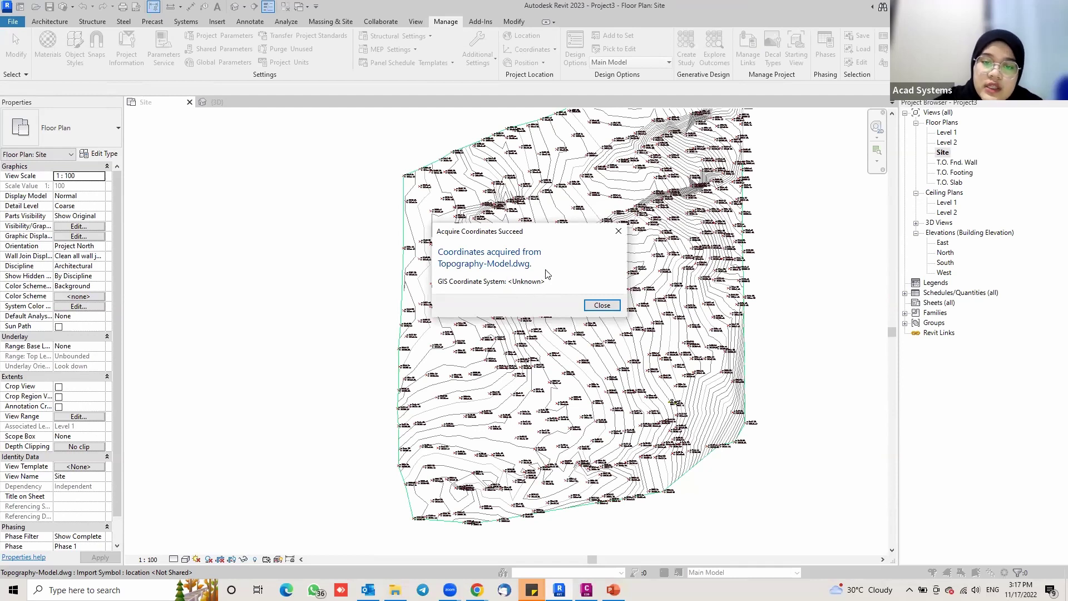
pyautogui.click(609, 307)
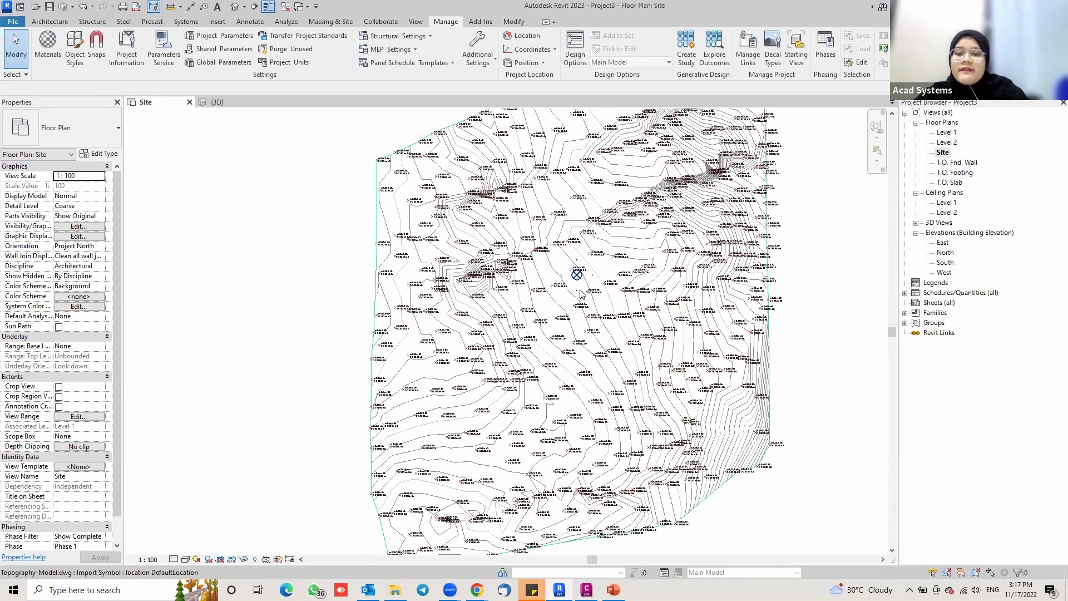
# - Move the project base point onto the cross of the survey point labelled N: 8744.00, E: 28525.76
pyautogui.scroll(1, 577, 261)
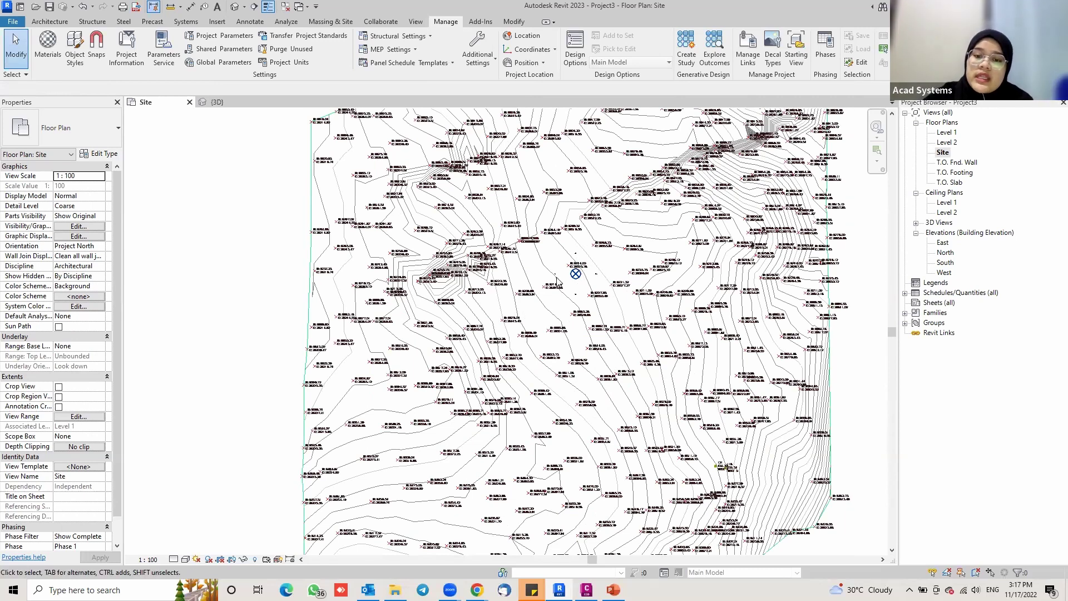
pyautogui.scroll(2, 573, 270)
pyautogui.scroll(4, 572, 272)
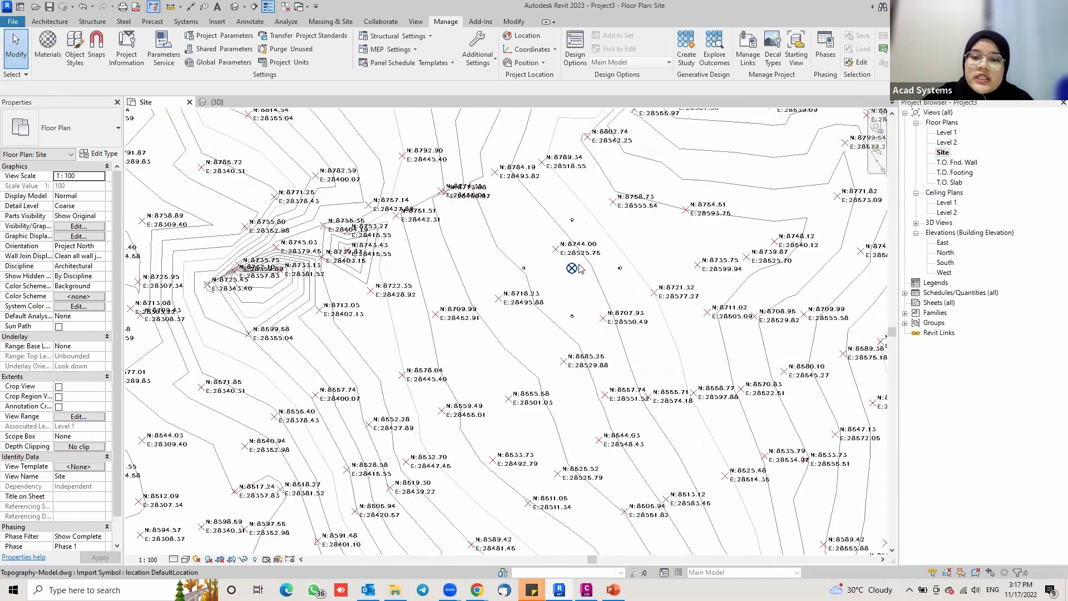
pyautogui.scroll(2, 571, 271)
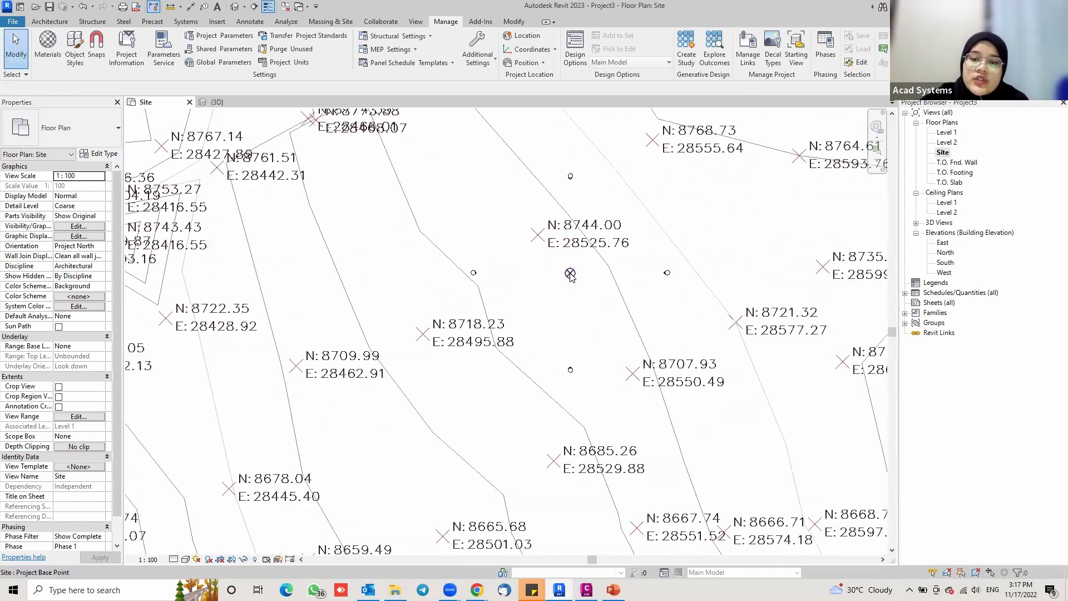
pyautogui.click(570, 273)
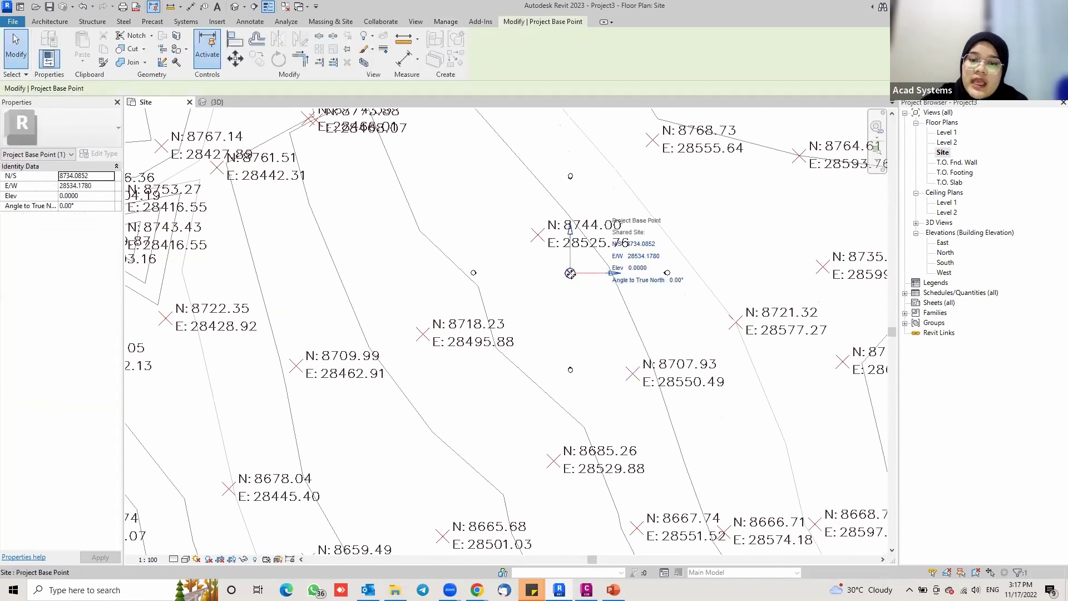
pyautogui.moveTo(562, 273); pyautogui.dragTo(531, 236)
pyautogui.click(544, 270)
pyautogui.scroll(5, 546, 278)
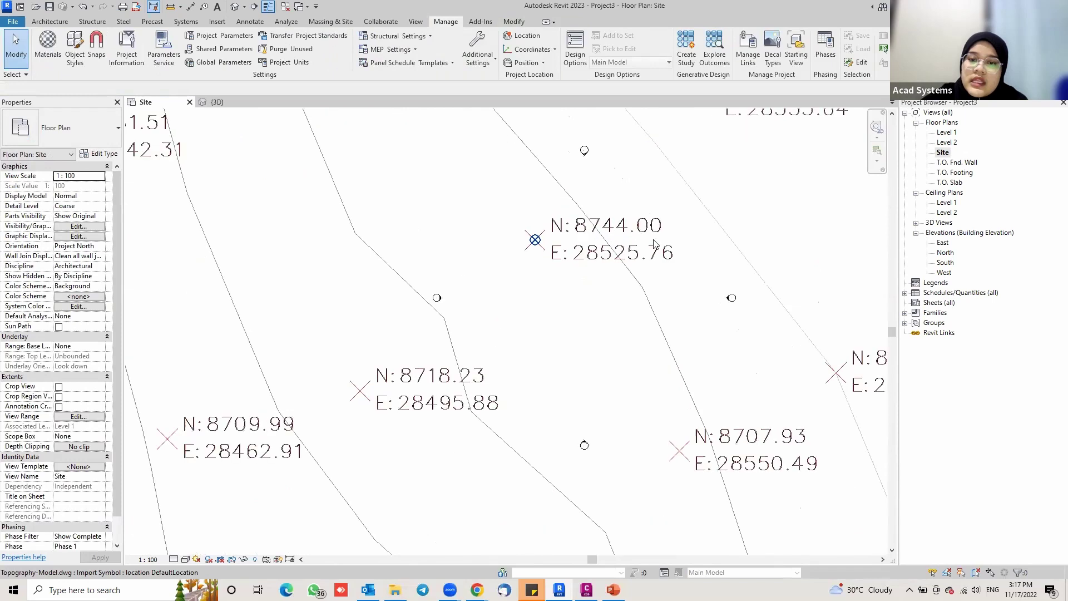
pyautogui.scroll(2, 537, 155)
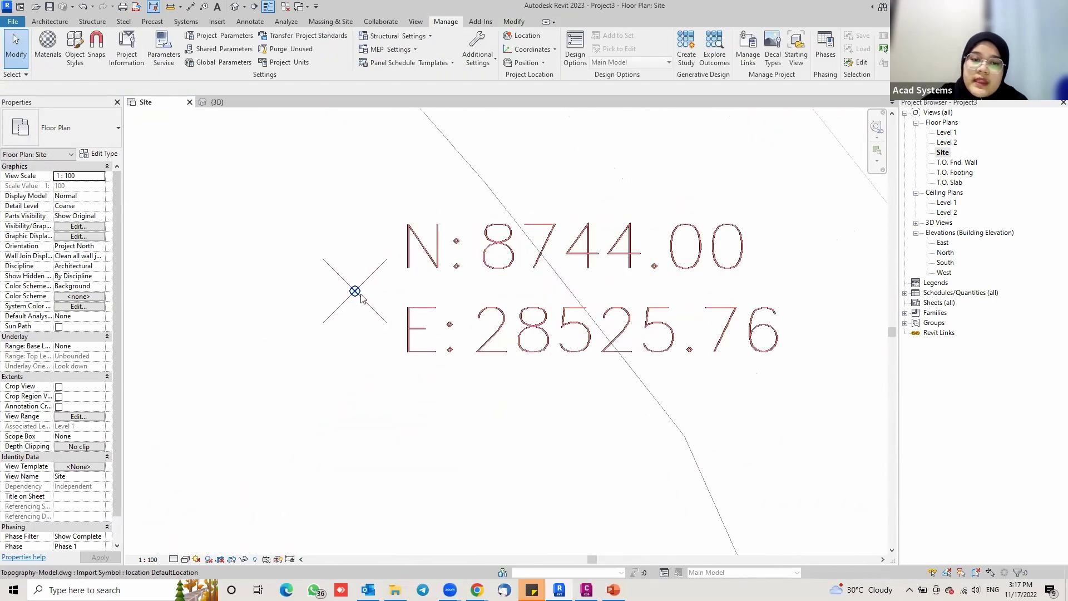
# - Select the project base point and compare its N/S and E/W values with the linked drawing's label beside it
pyautogui.click(359, 293)
pyautogui.scroll(3, 389, 289)
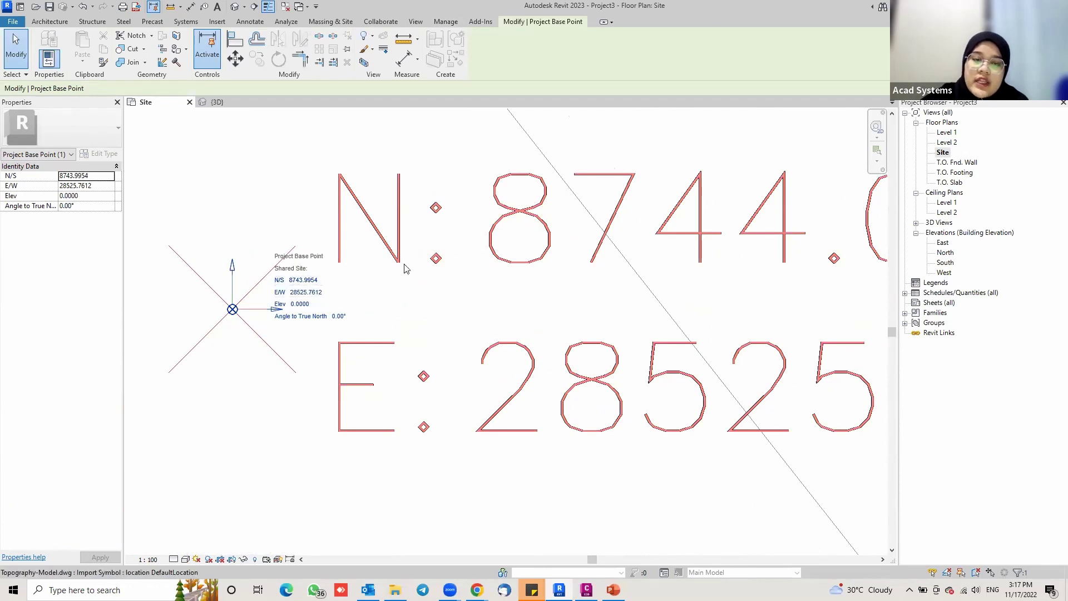
pyautogui.scroll(-3, 473, 256)
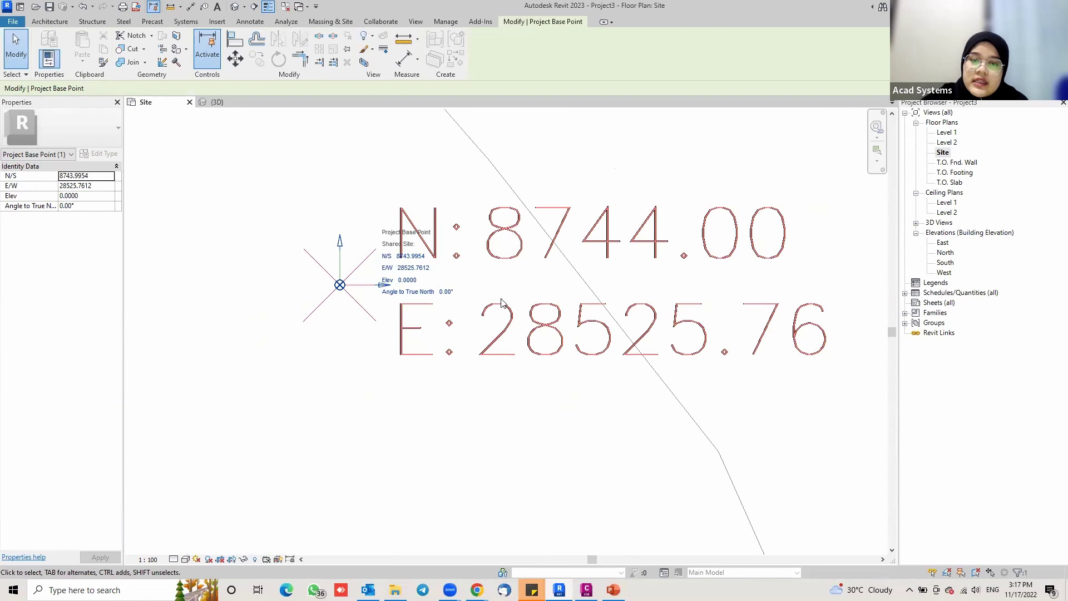
pyautogui.scroll(1, 610, 233)
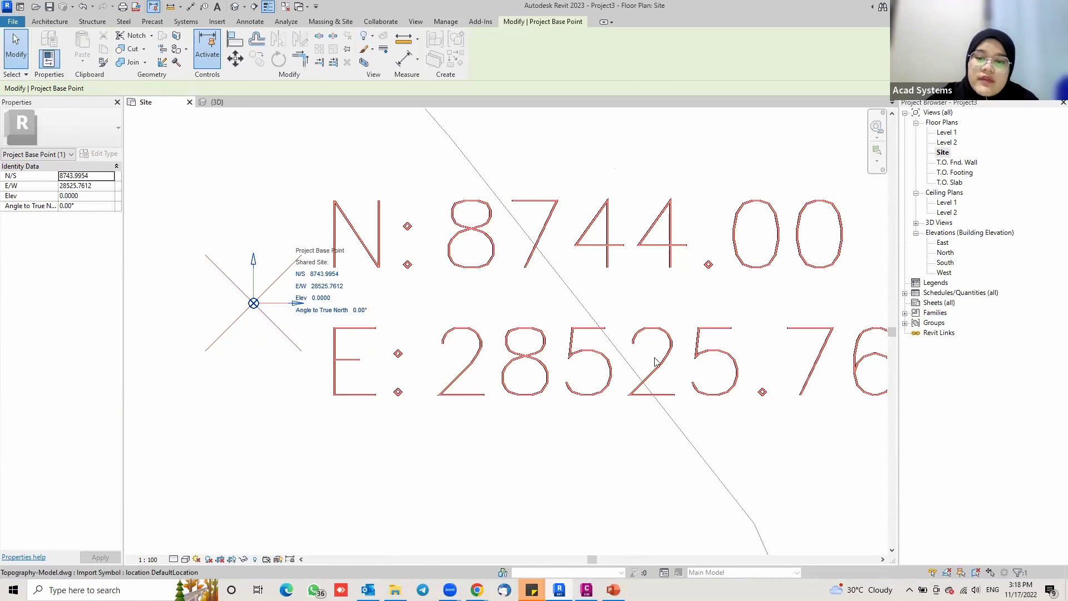
pyautogui.scroll(-2, 686, 333)
pyautogui.scroll(-5, 717, 306)
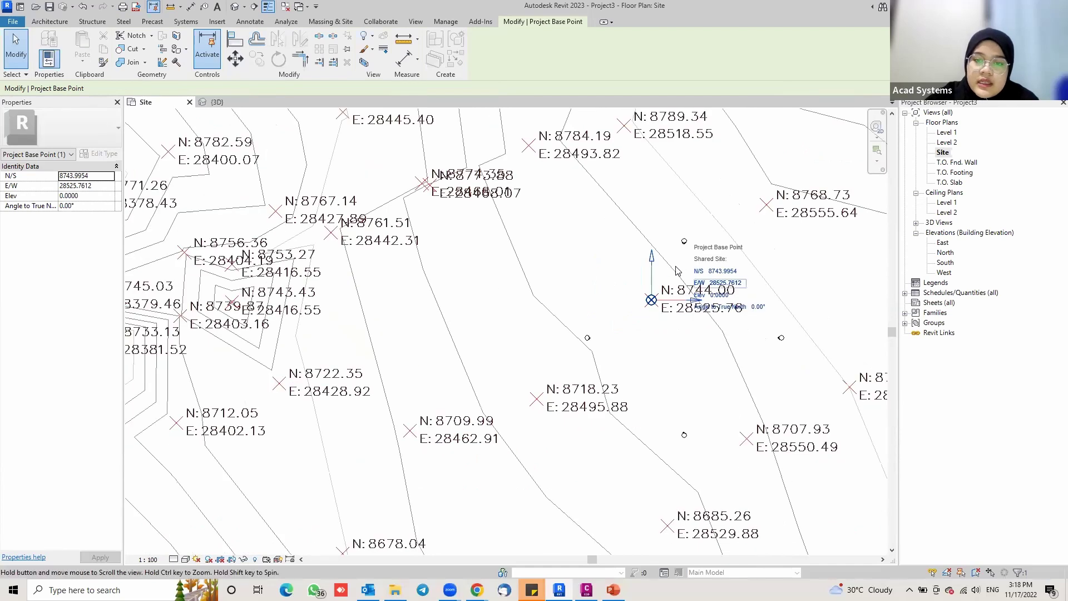
pyautogui.scroll(-3, 678, 271)
pyautogui.scroll(-5, 477, 260)
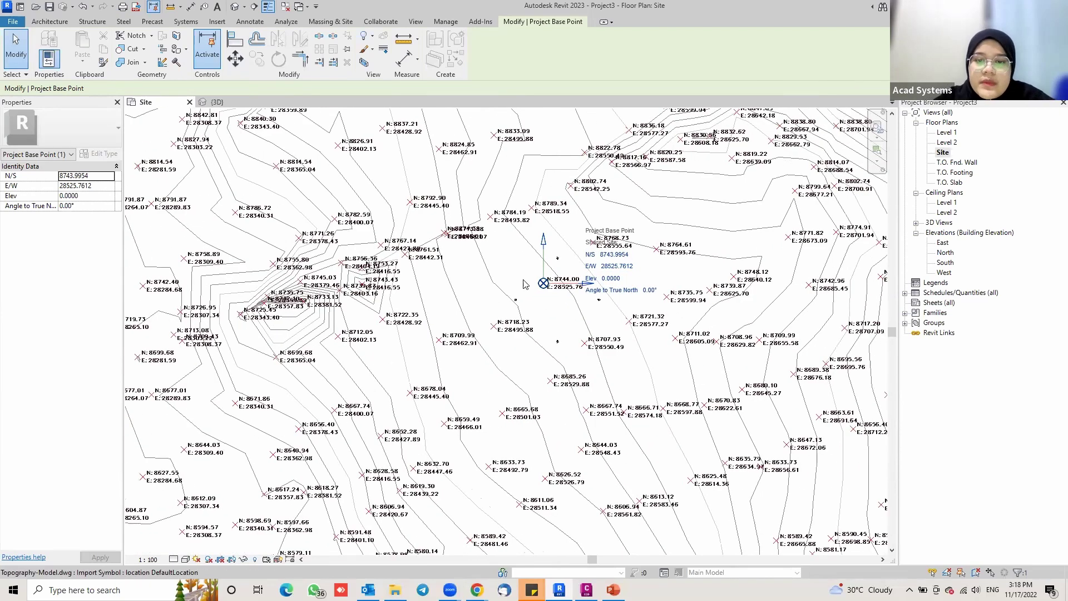
pyautogui.scroll(3, 523, 283)
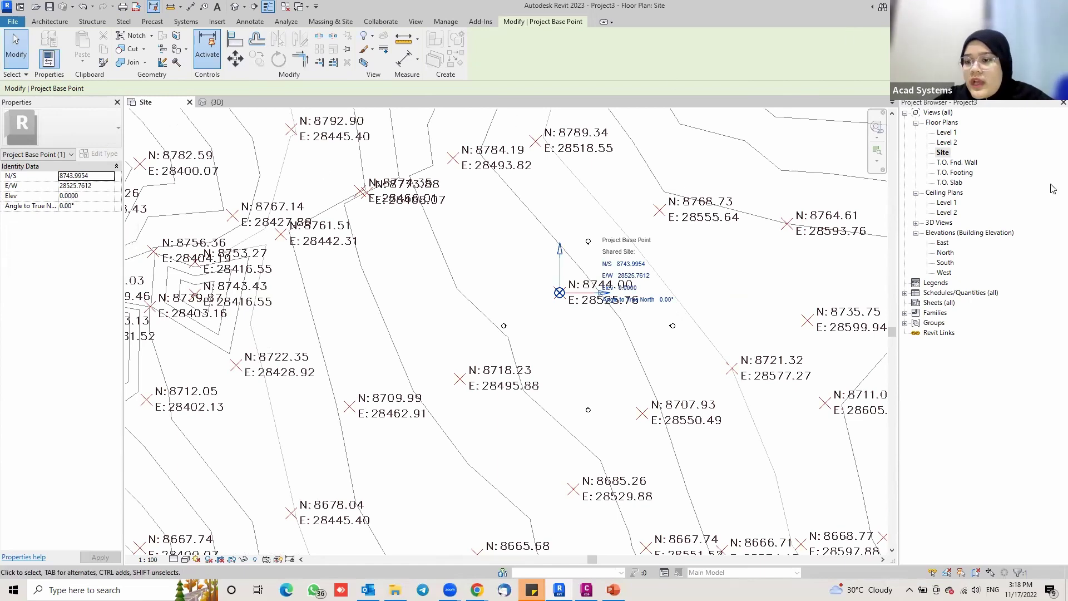
# - Open the South elevation and examine the heights of the topography and the building levels relative to each other
pyautogui.doubleClick(946, 263)
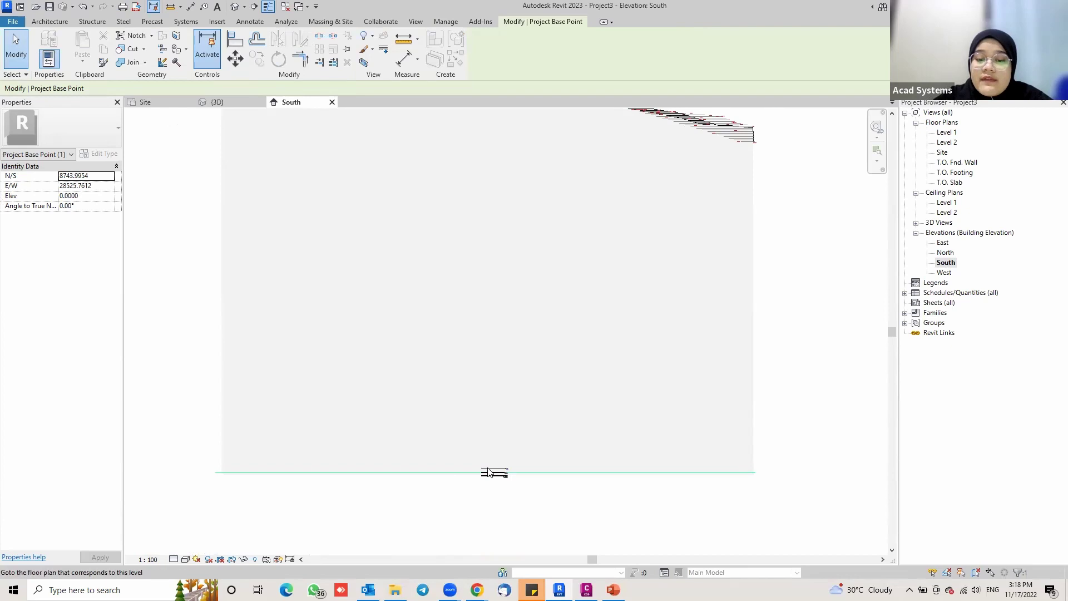
pyautogui.scroll(2, 483, 473)
pyautogui.scroll(-4, 520, 356)
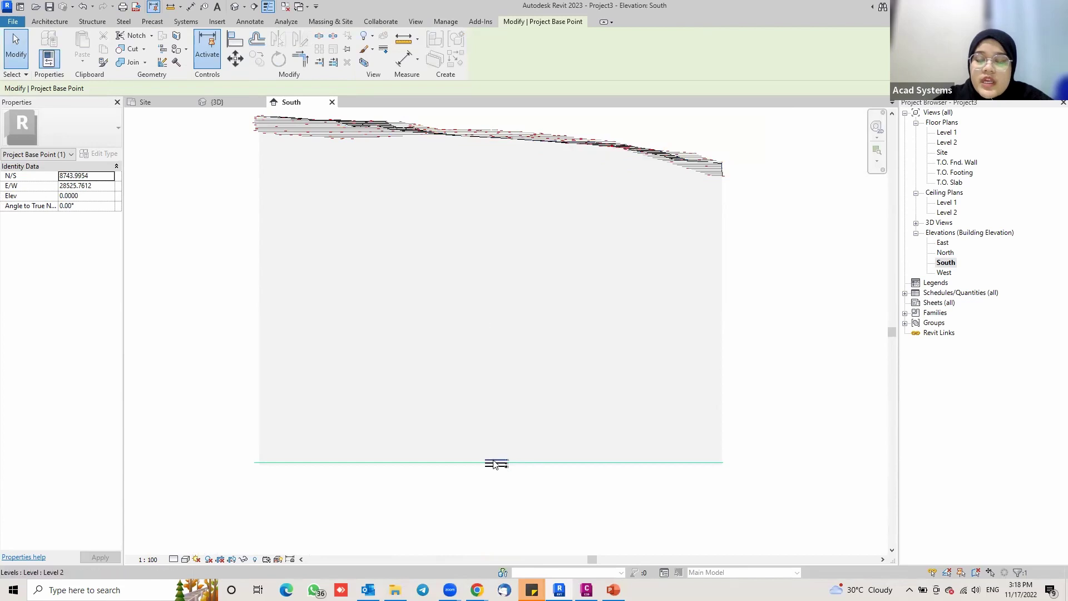
pyautogui.scroll(1, 498, 463)
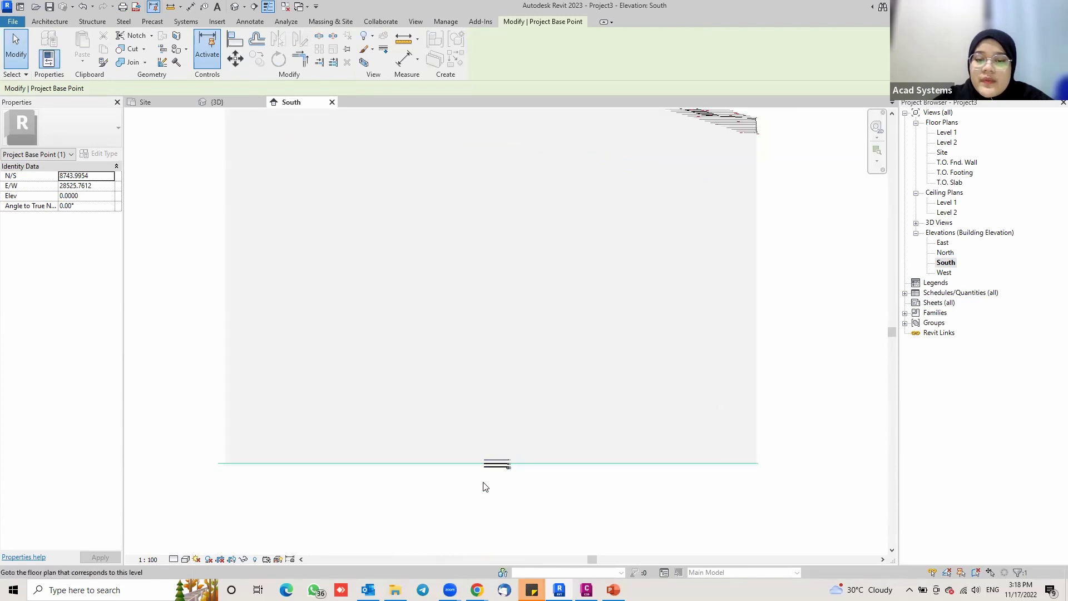
pyautogui.moveTo(501, 202); pyautogui.dragTo(475, 290, button='middle')
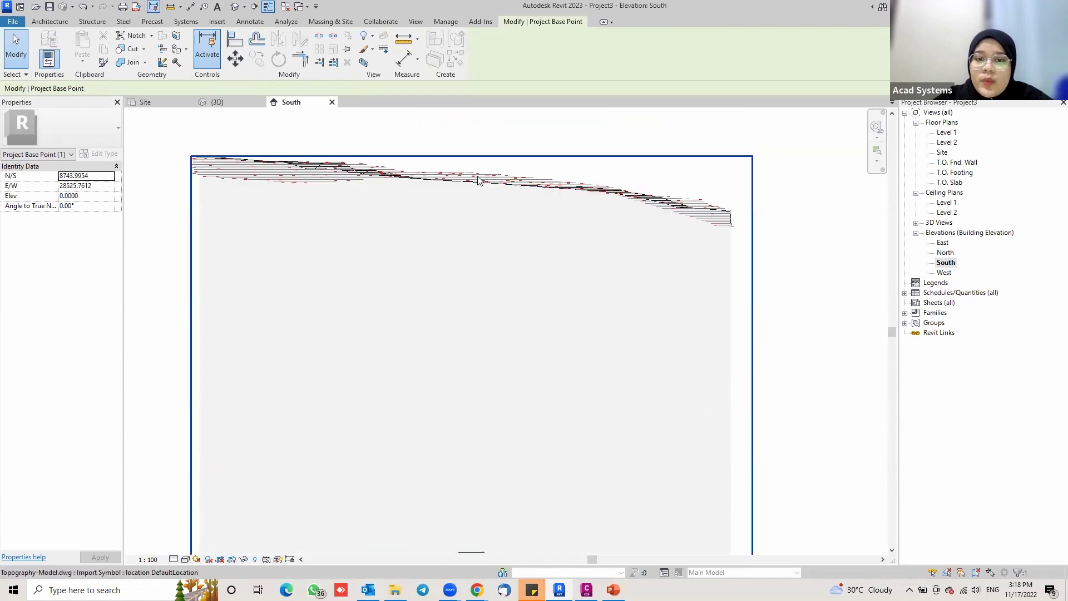
pyautogui.scroll(-1, 484, 243)
pyautogui.moveTo(490, 518); pyautogui.dragTo(488, 413, button='middle')
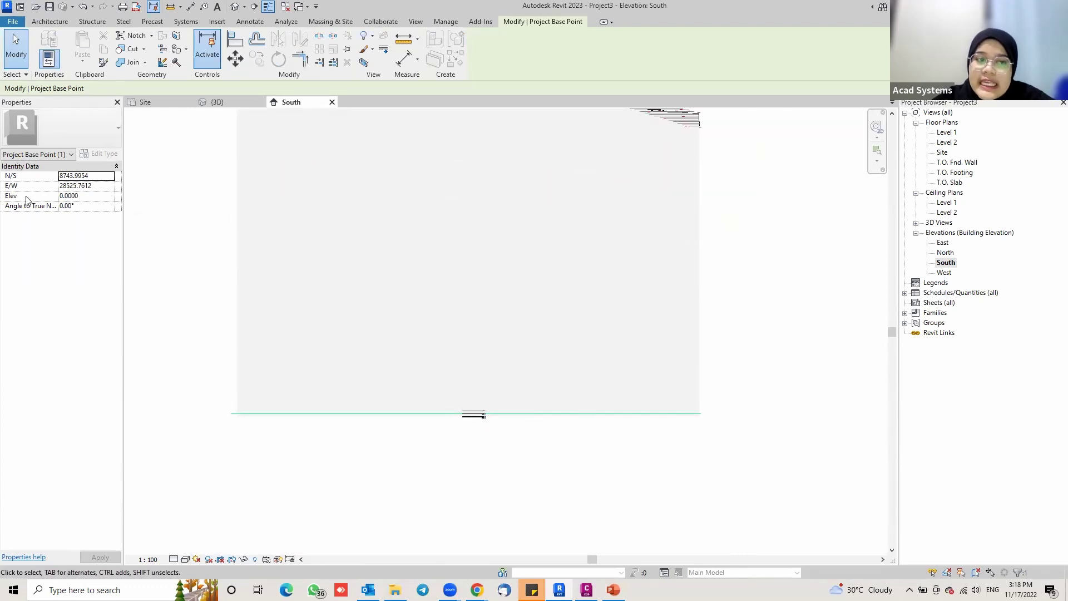
pyautogui.scroll(4, 513, 414)
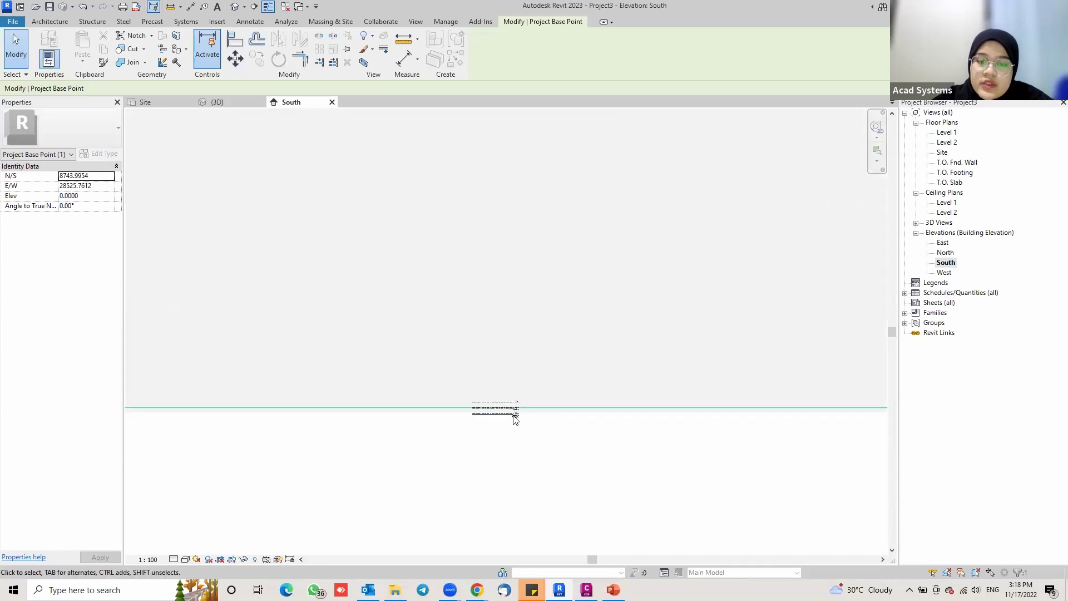
pyautogui.scroll(2, 517, 405)
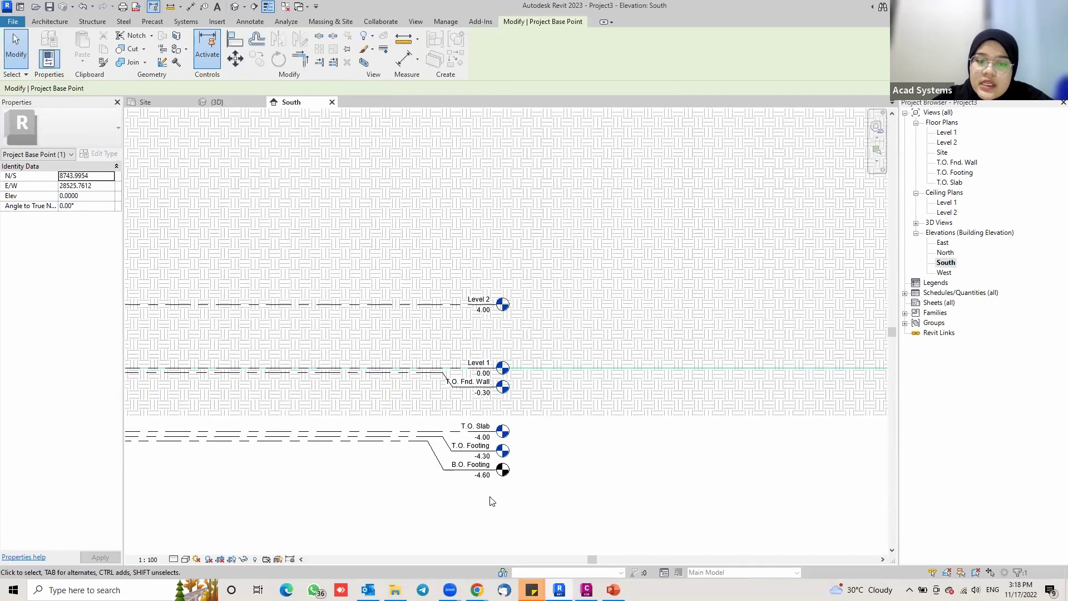
pyautogui.scroll(-3, 488, 364)
pyautogui.scroll(-2, 501, 340)
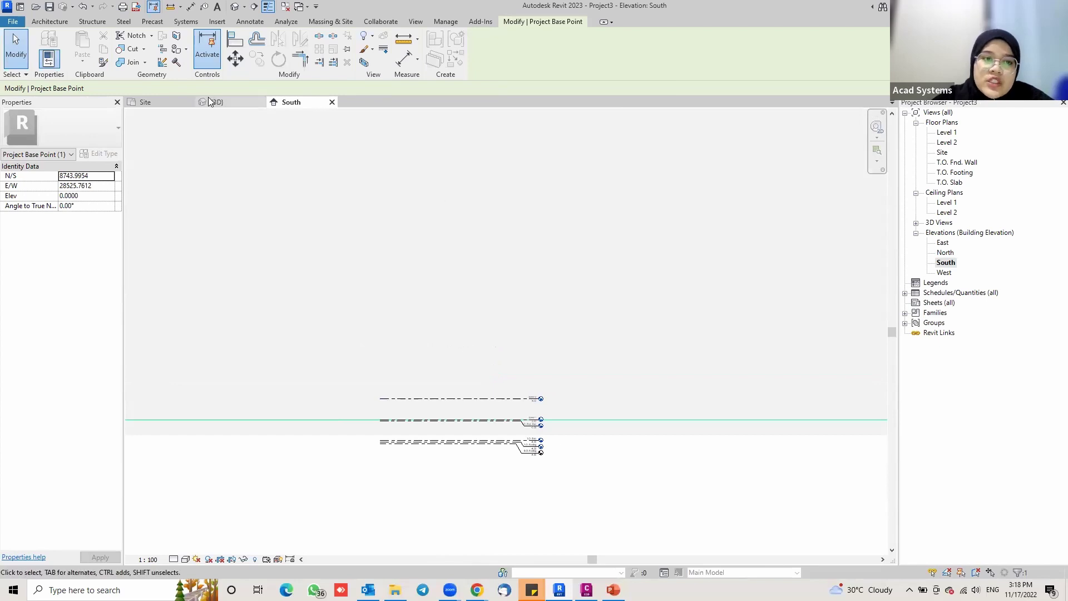
# - Go back to the Site plan, switch to Civil 3D and examine the N: 8744.00, E: 28525.76 point in the Topography drawing
pyautogui.click(167, 102)
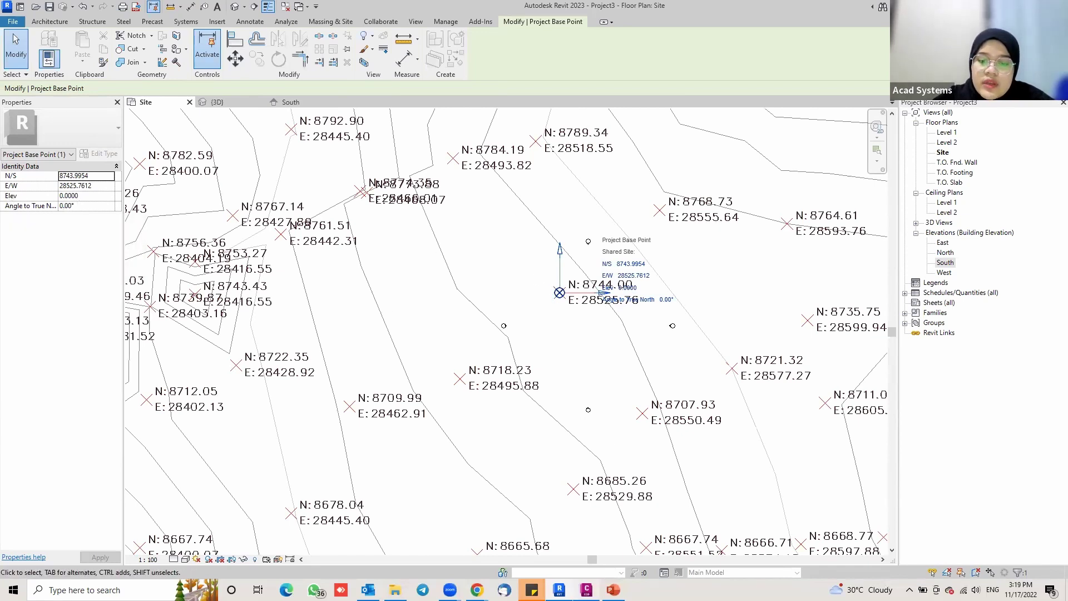
pyautogui.moveTo(586, 589)
pyautogui.click(593, 572)
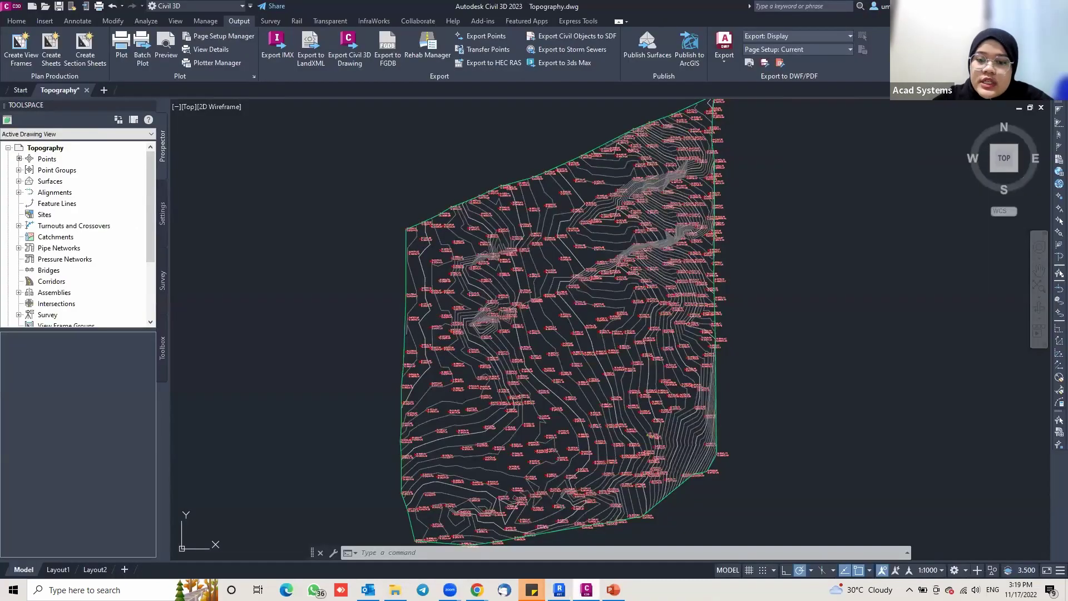
pyautogui.scroll(2, 562, 310)
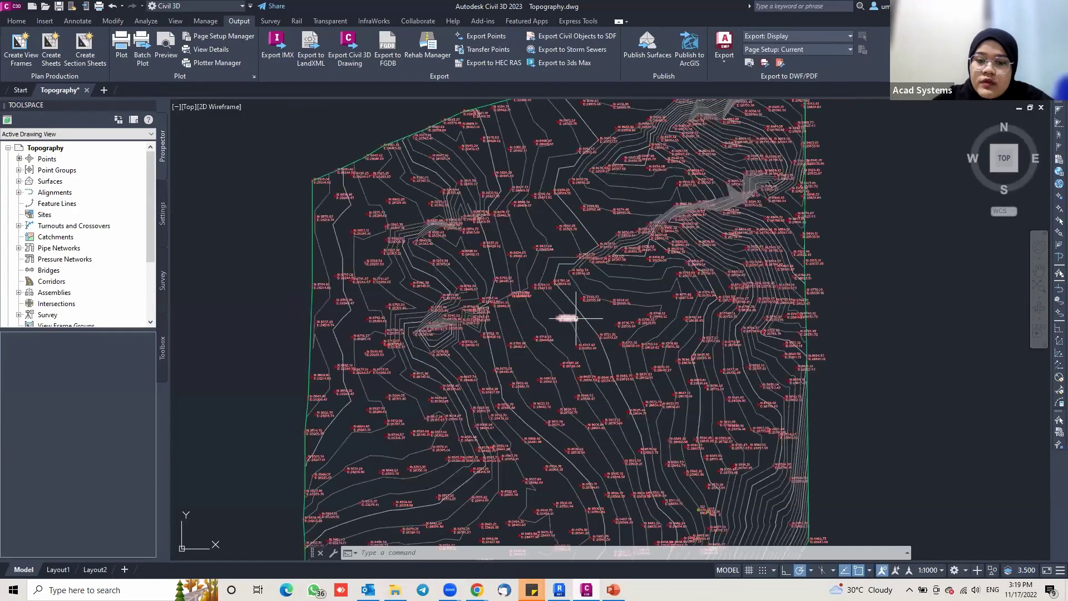
pyautogui.scroll(2, 576, 319)
pyautogui.scroll(5, 556, 312)
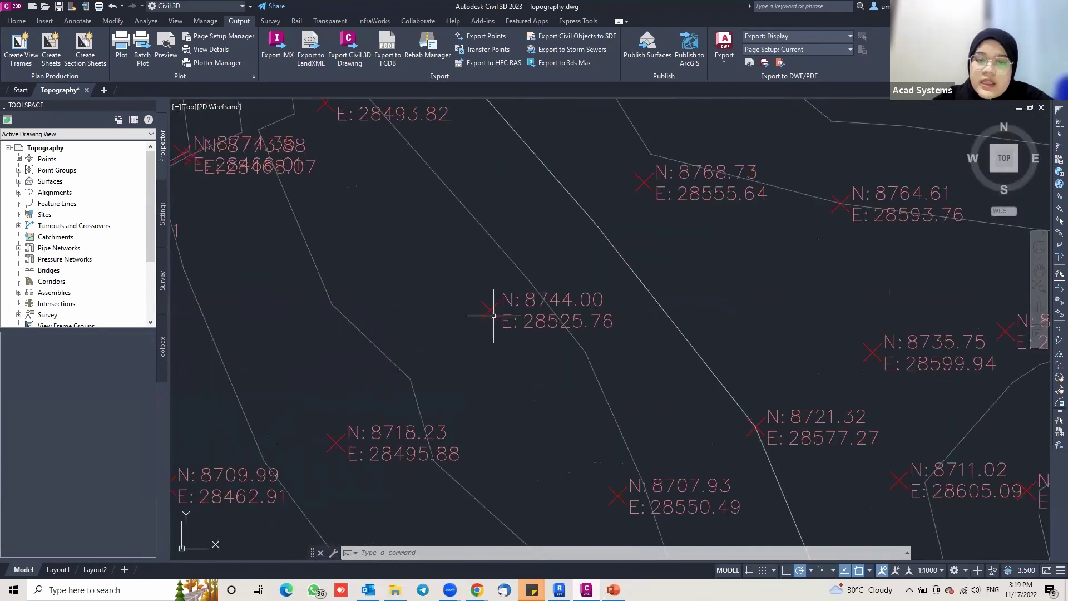
# - Switch back to Revit and check the project base point's coordinates against the same point's label in the Site plan
pyautogui.hotkey('alt', 'Tab')
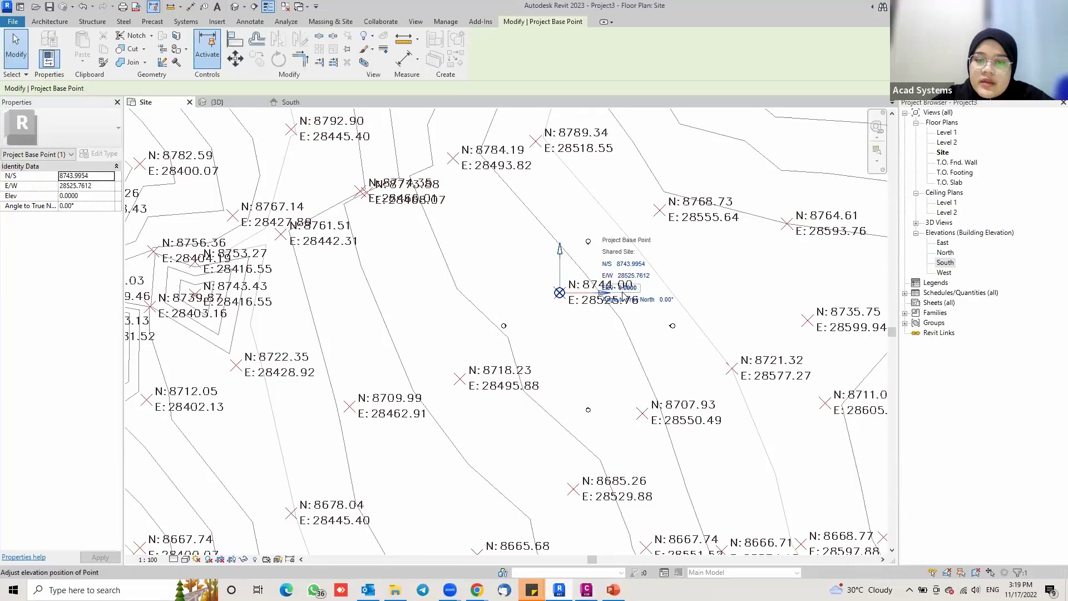
pyautogui.scroll(5, 557, 286)
pyautogui.scroll(1, 452, 276)
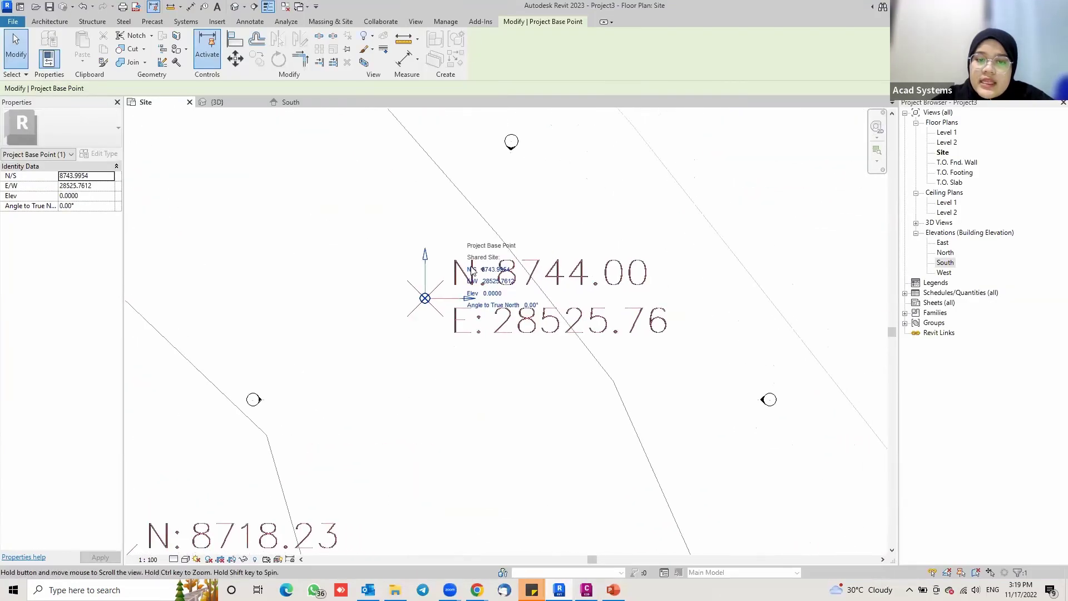
# - Deselect the base point, switch to Civil 3D and open the properties of the COGO point labelled N: 8744.00, E: 28525.76
pyautogui.press('Escape')
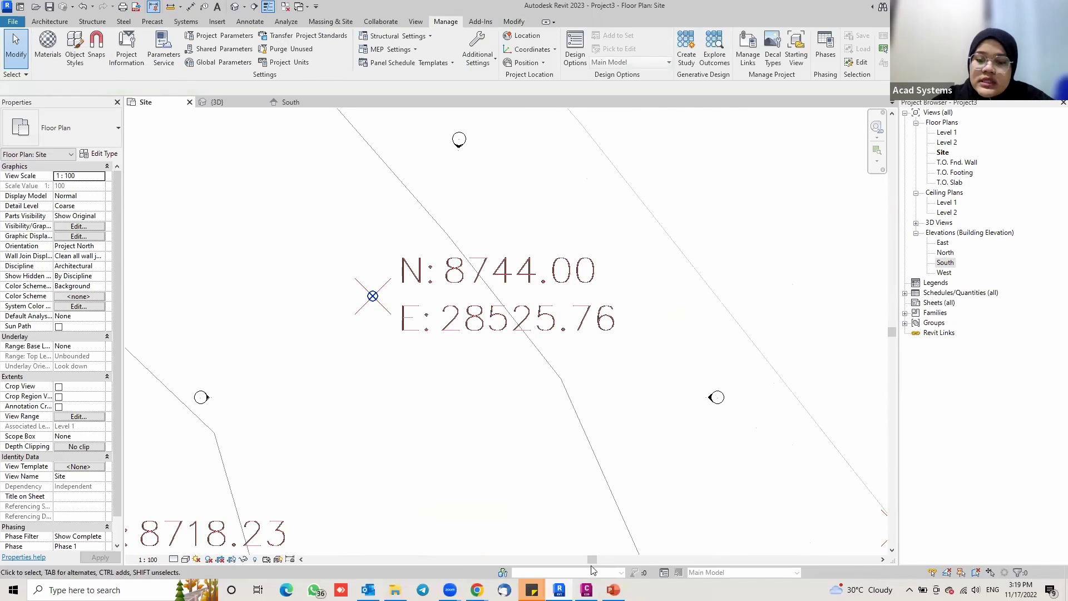
pyautogui.click(586, 590)
pyautogui.scroll(3, 548, 320)
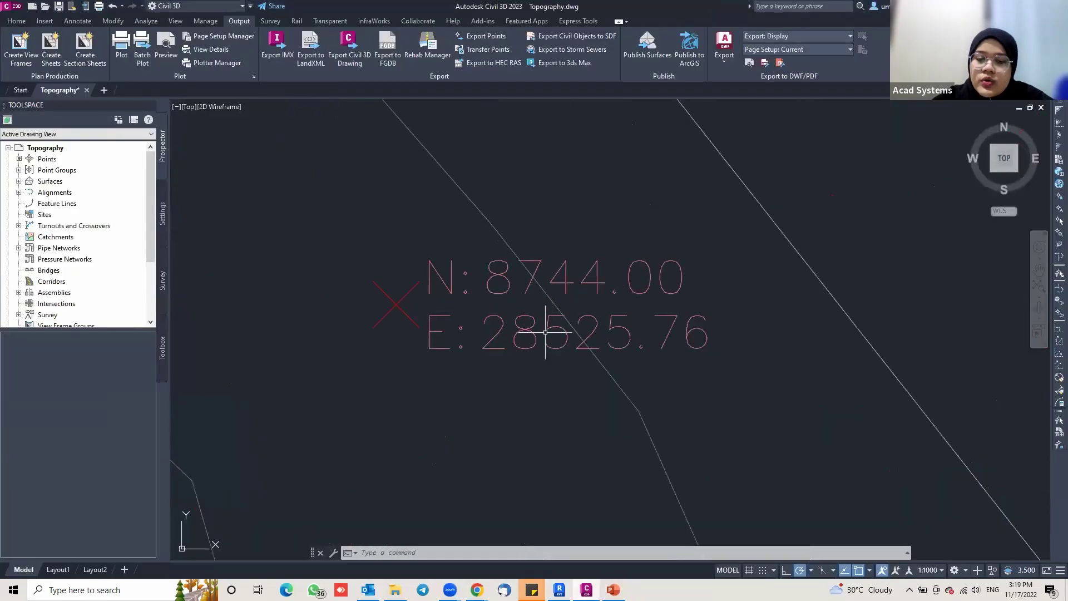
pyautogui.scroll(-3, 588, 339)
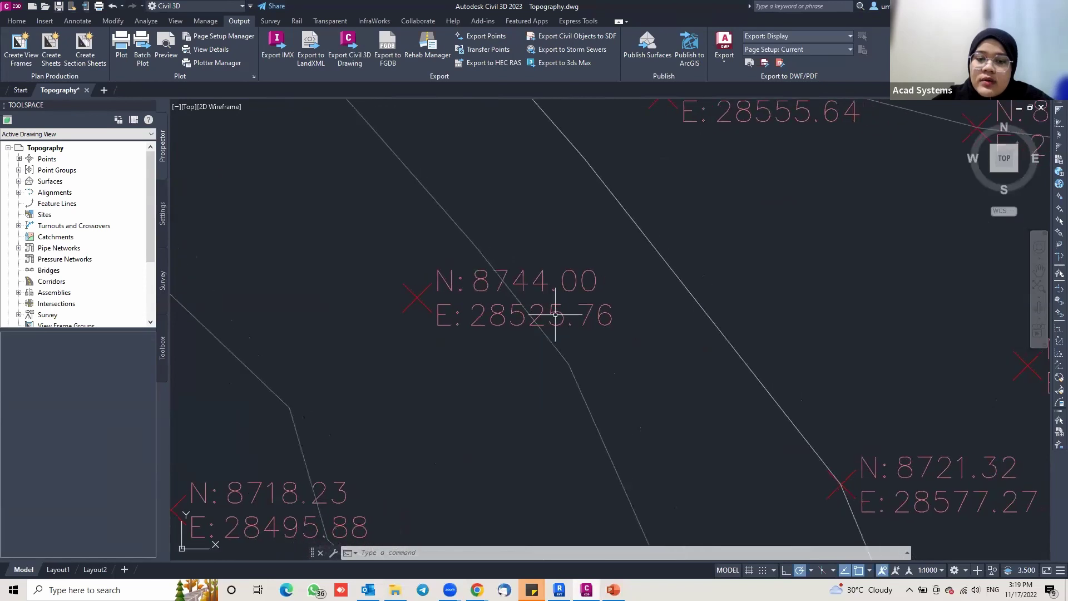
pyautogui.click(482, 322)
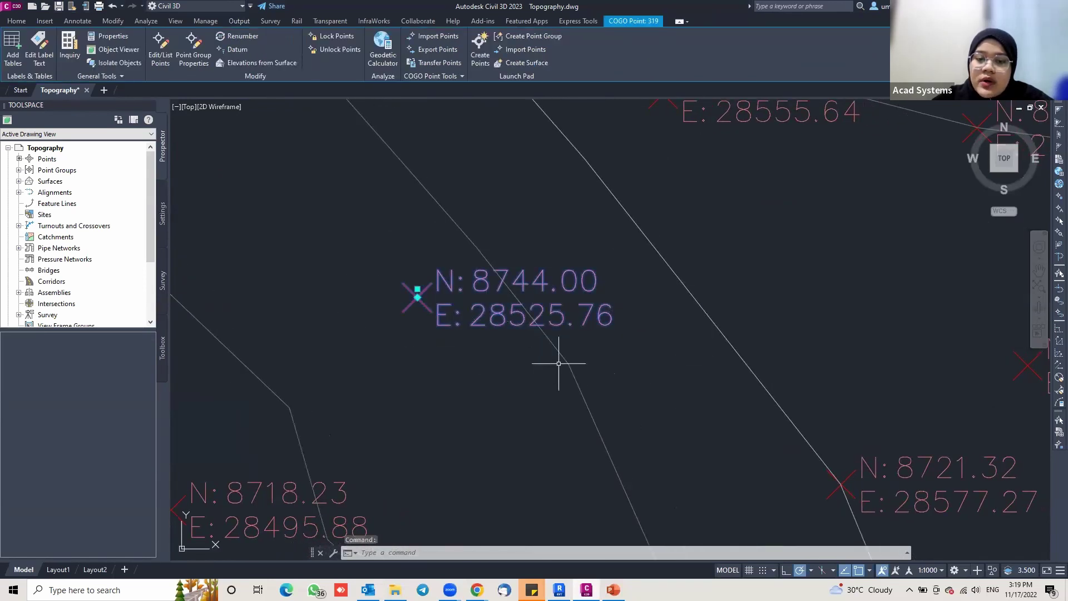
pyautogui.rightClick(422, 300)
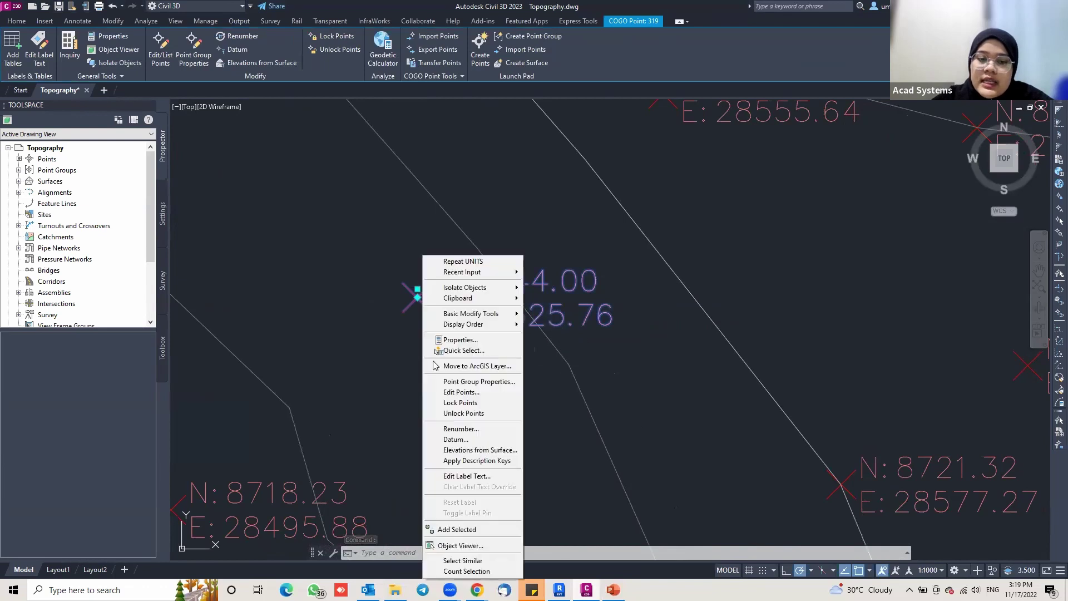
pyautogui.click(459, 341)
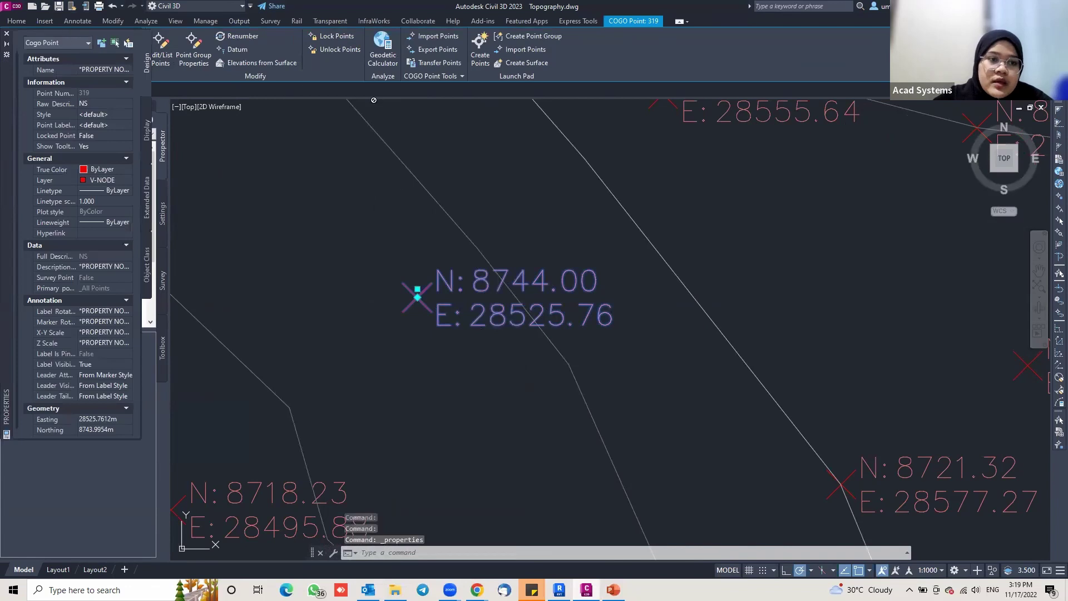
# - Move the point's properties over the drawing area and read its exact point elevation under Geometry
pyautogui.moveTo(6, 82); pyautogui.dragTo(255, 138)
pyautogui.moveTo(326, 114); pyautogui.dragTo(378, 139)
pyautogui.scroll(-1, 420, 175)
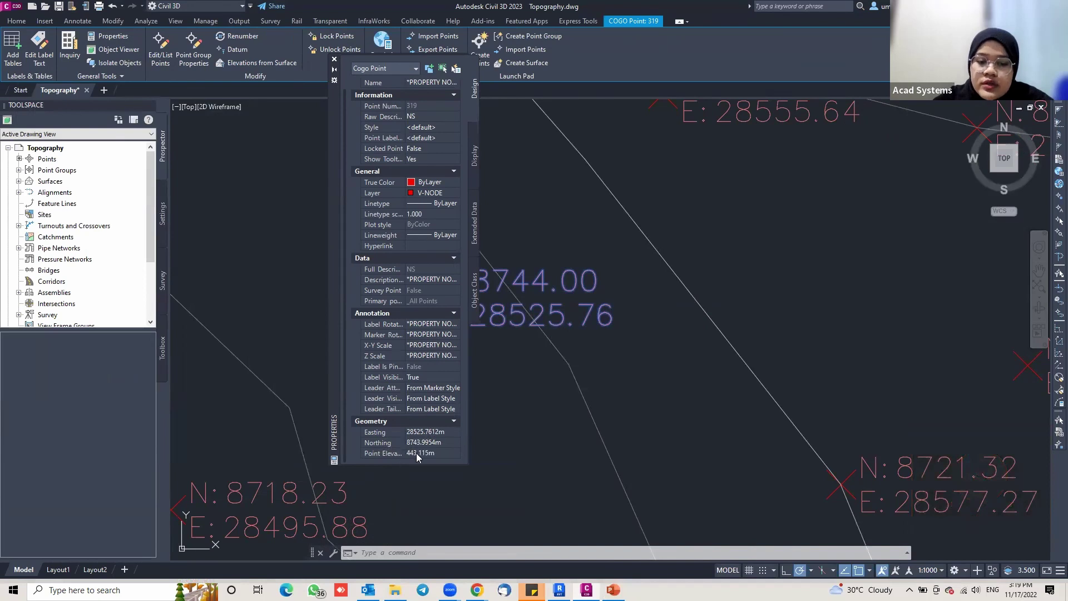
pyautogui.click(439, 453)
pyautogui.moveTo(444, 453); pyautogui.dragTo(388, 453)
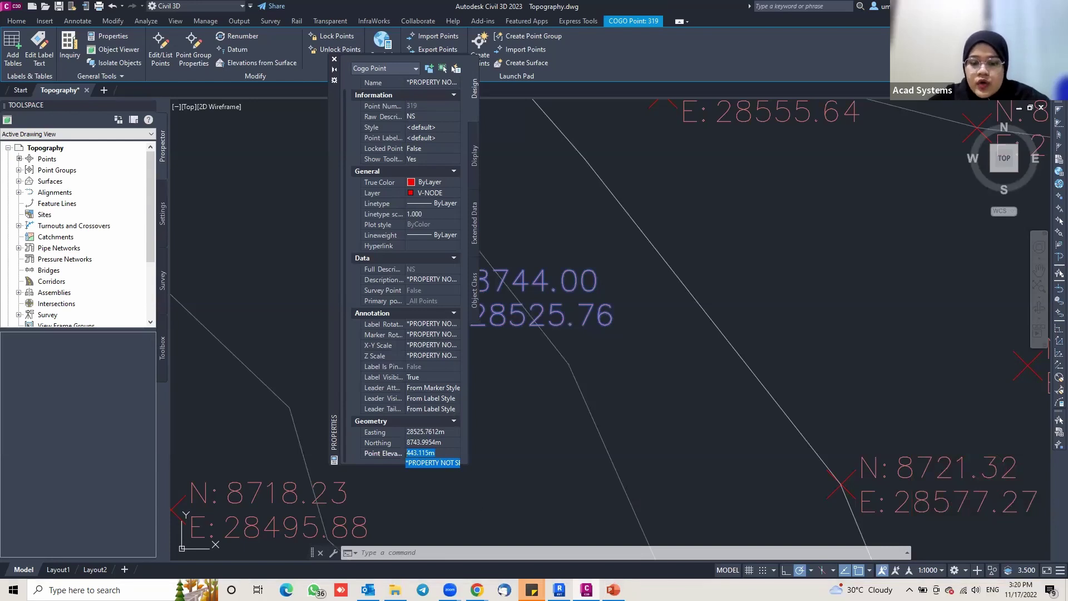
# - Switch back to Revit and set the project base point's elevation to 443.1150
pyautogui.hotkey('alt', 'Tab')
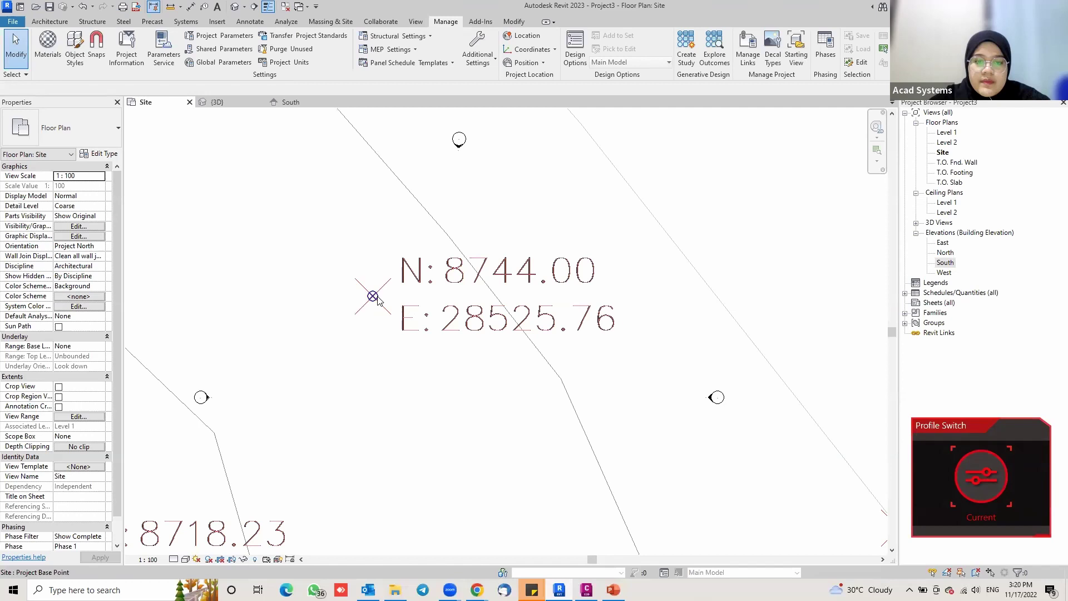
pyautogui.click(373, 297)
pyautogui.click(83, 195)
pyautogui.write('443.1150')
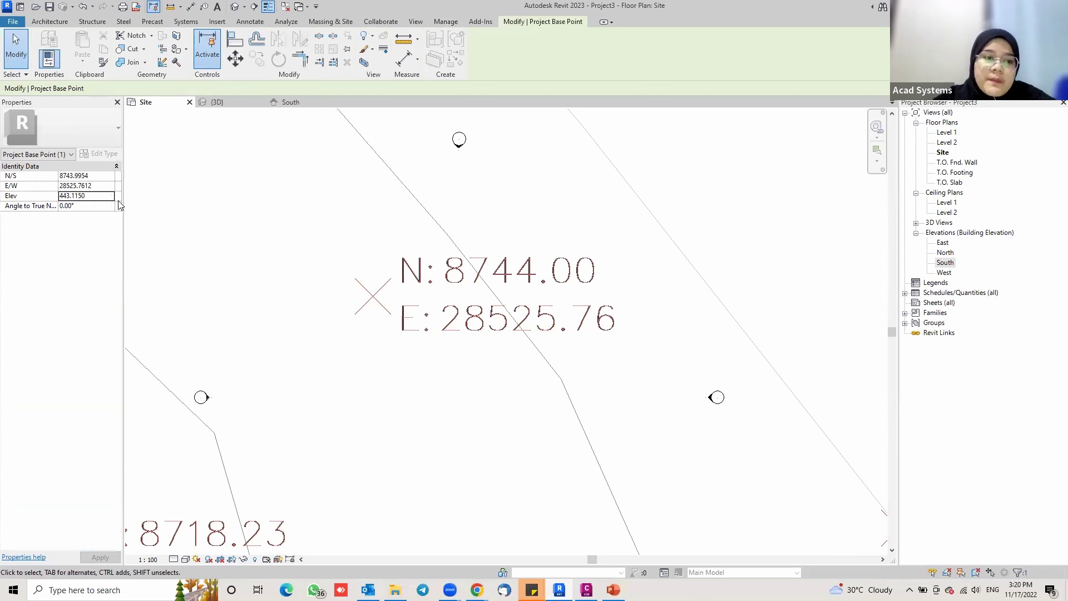
# - Open the South elevation and set the elevation of Level 1 to 0
pyautogui.click(287, 102)
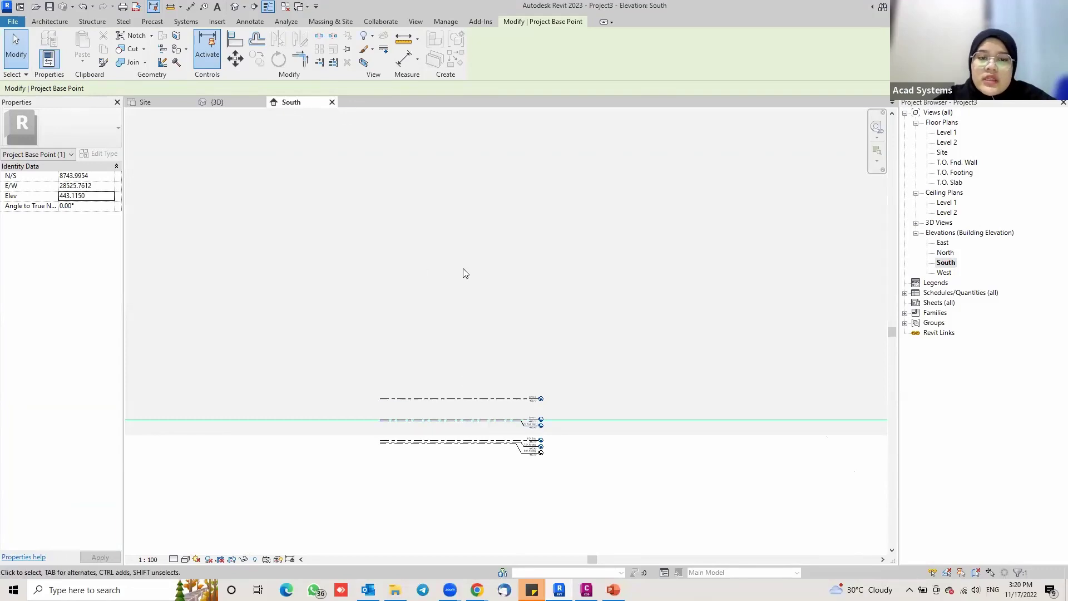
pyautogui.scroll(3, 530, 437)
pyautogui.scroll(3, 529, 354)
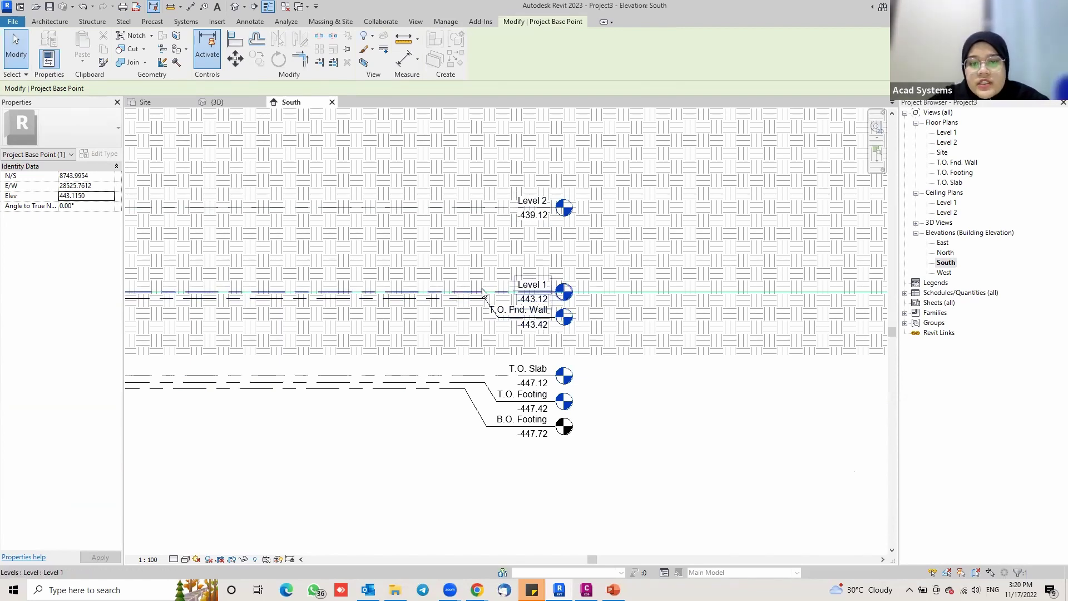
pyautogui.scroll(2, 483, 284)
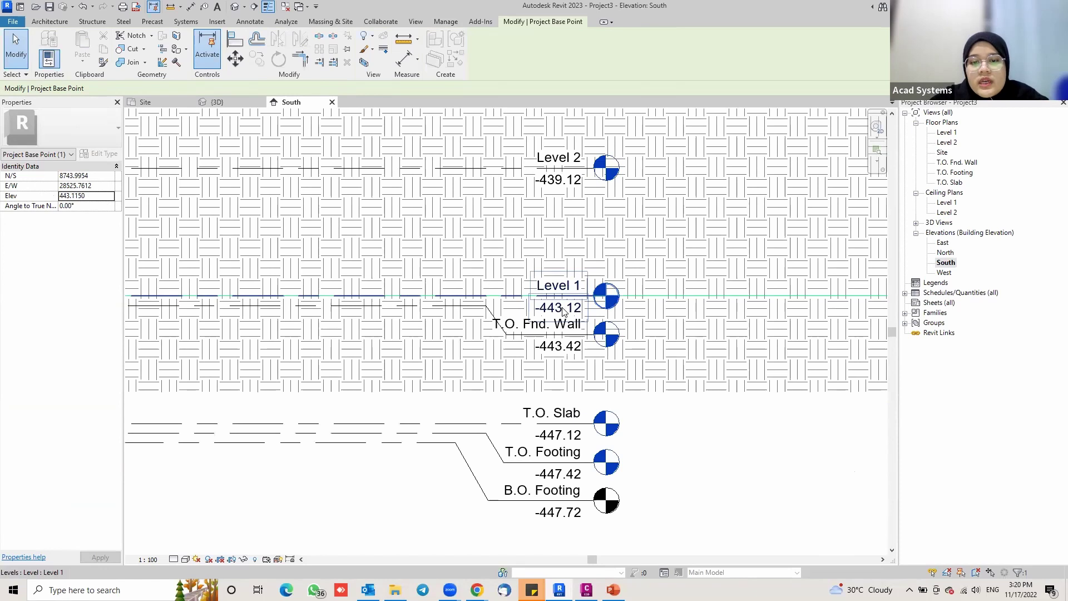
pyautogui.click(563, 310)
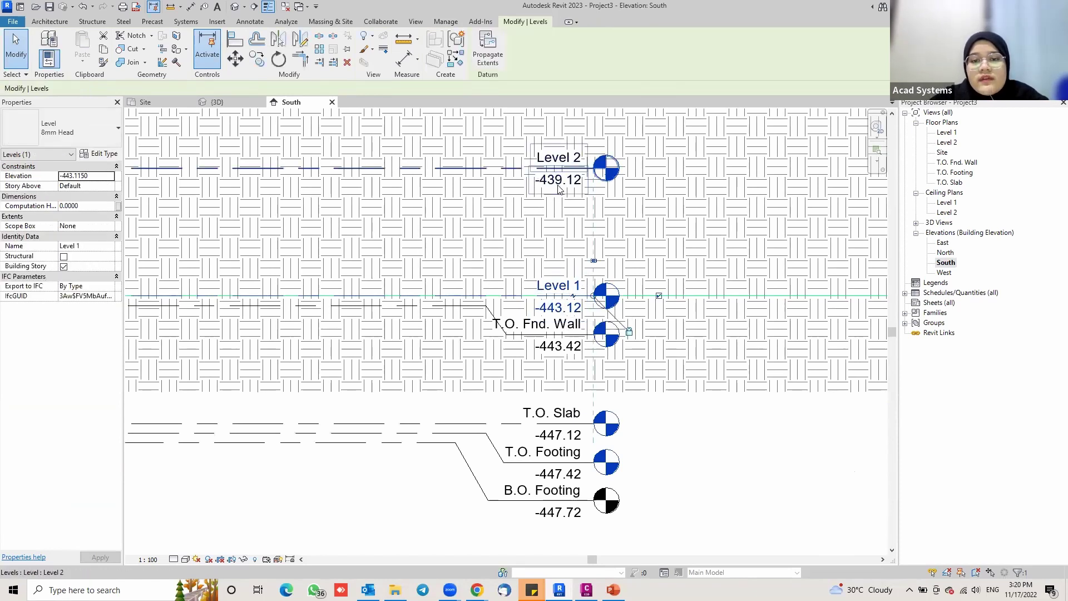
pyautogui.click(571, 309)
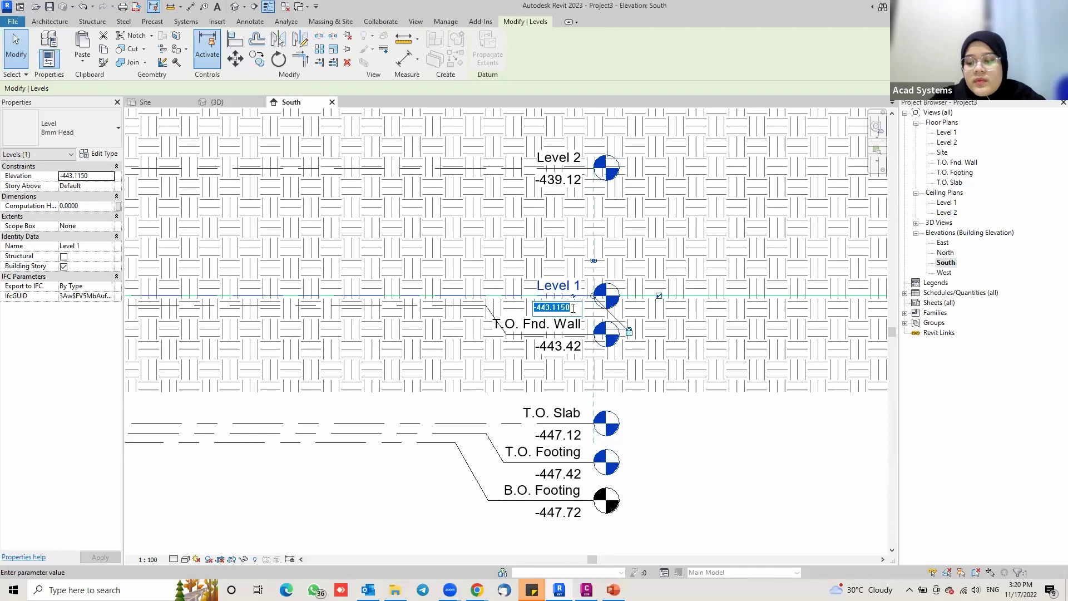
pyautogui.write('0')
pyautogui.press('Return')
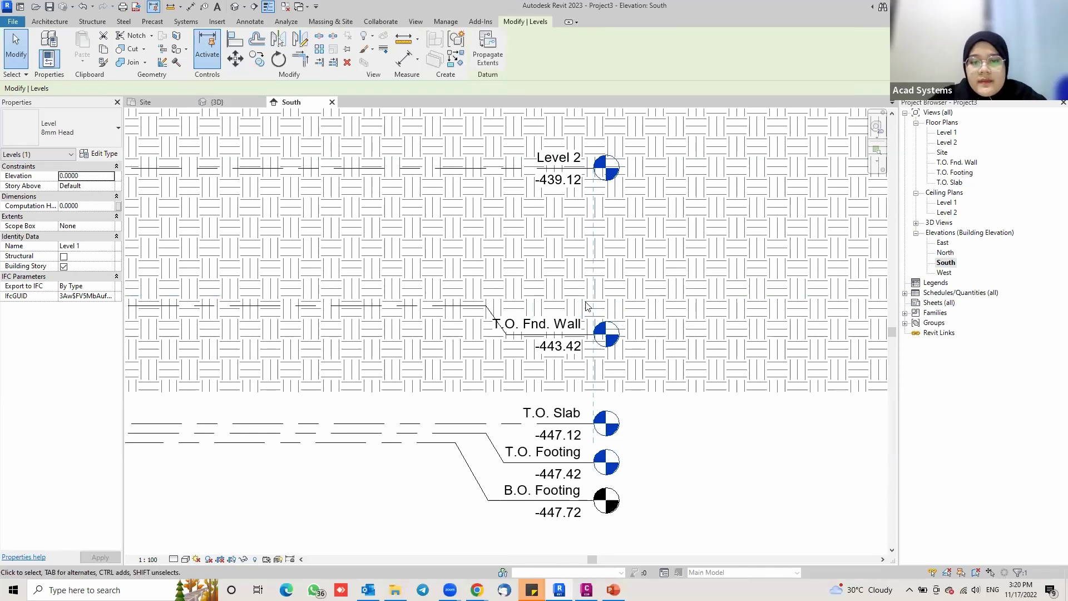
# - Set the elevation of Level 2 to 2
pyautogui.click(564, 188)
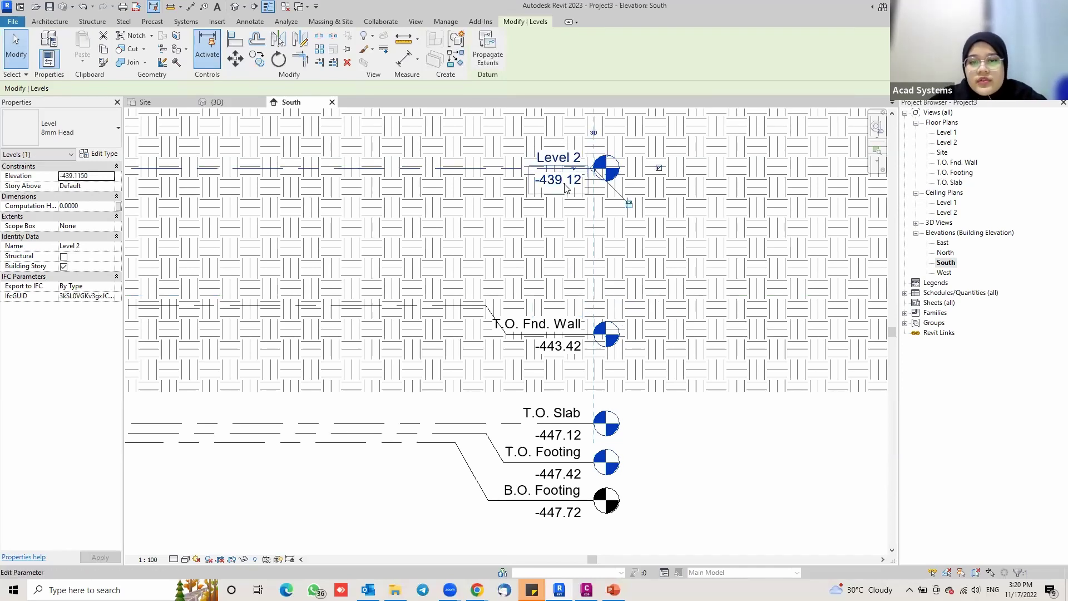
pyautogui.click(566, 182)
pyautogui.write('2')
pyautogui.press('Return')
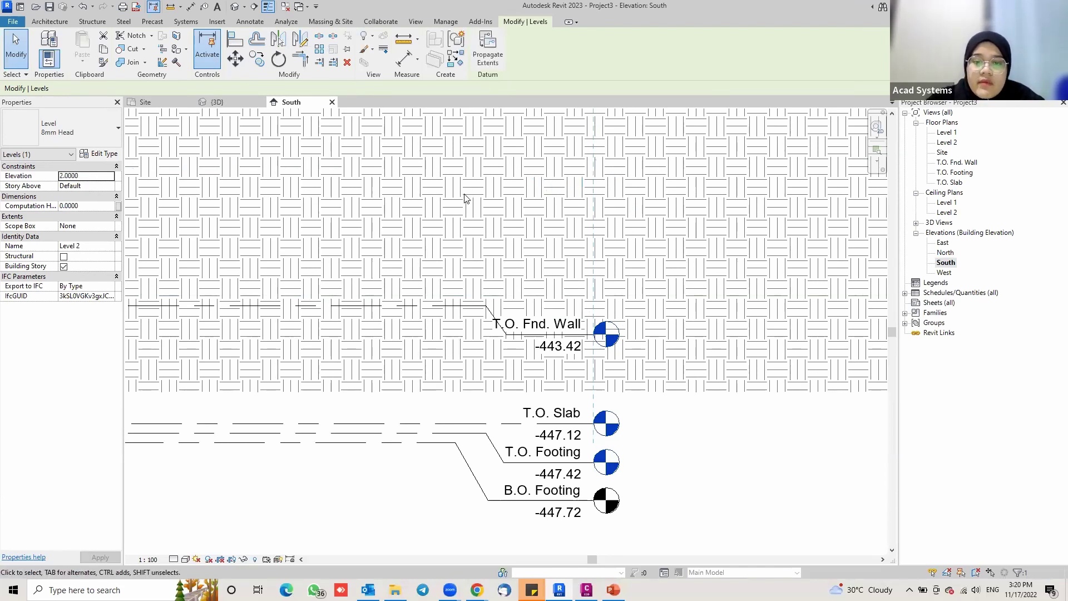
# - Set the elevation of the T.O. Fnd. Wall level to -0.75
pyautogui.click(568, 351)
pyautogui.click(569, 348)
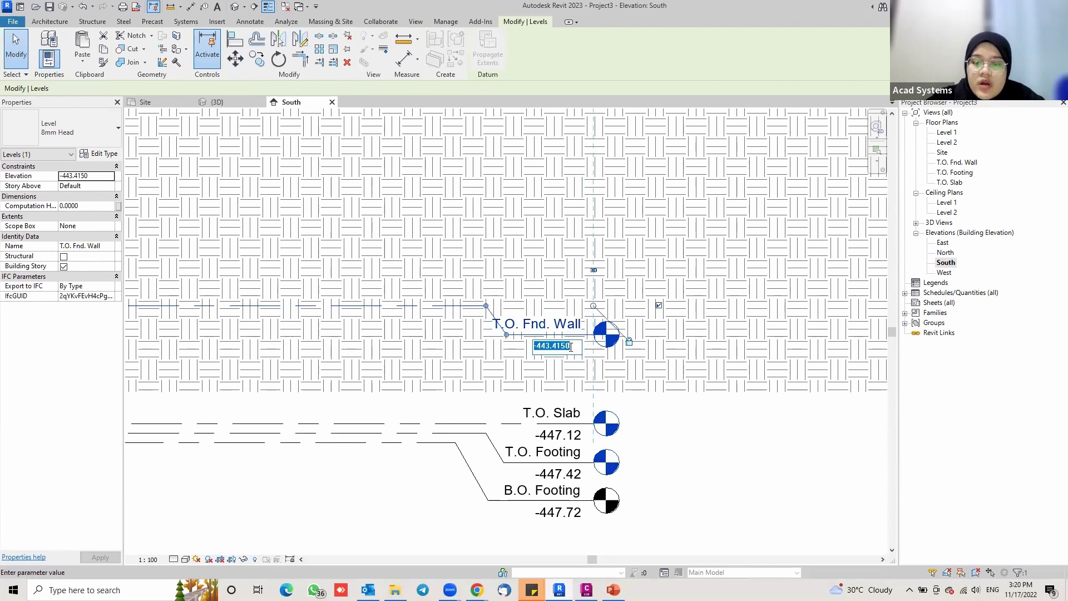
pyautogui.write('-0.75')
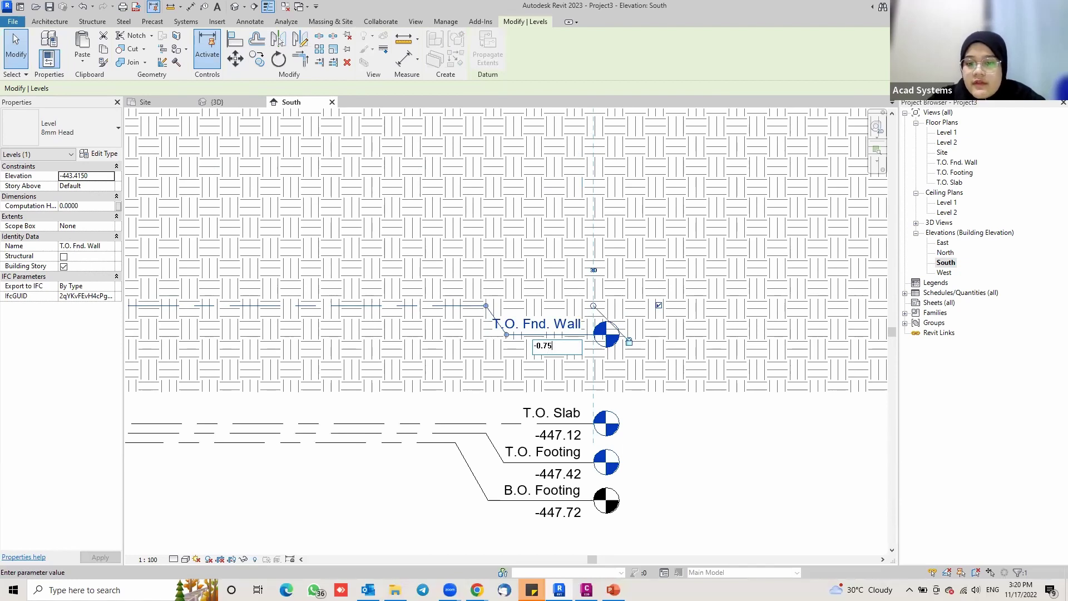
pyautogui.press('Return')
# - Set the elevation of the T.O. Slab level to -0.8
pyautogui.scroll(3, 573, 382)
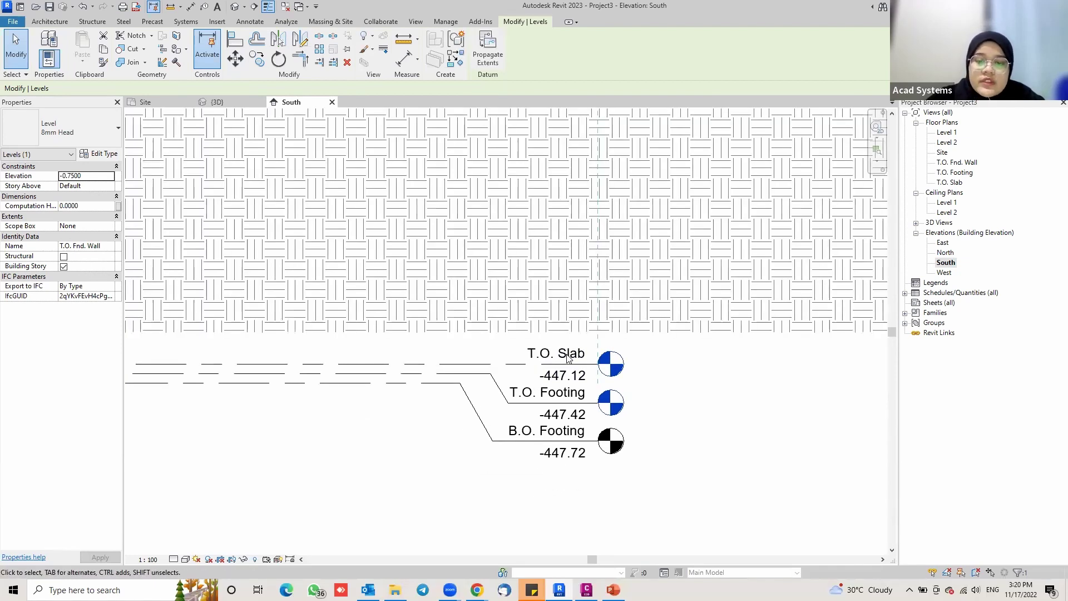
pyautogui.click(574, 380)
pyautogui.click(579, 372)
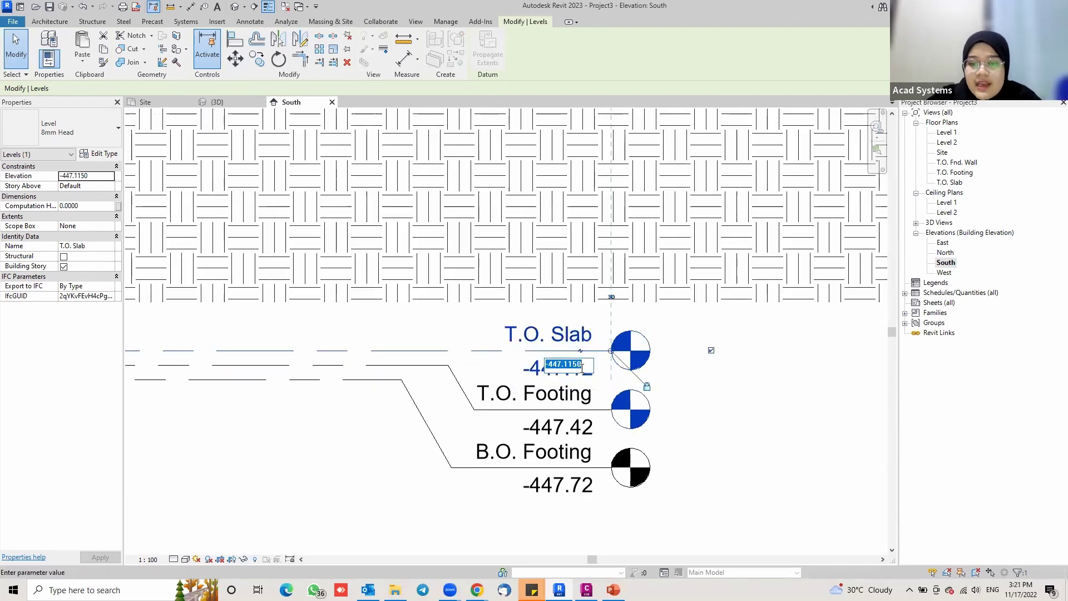
pyautogui.press('BackSpace')
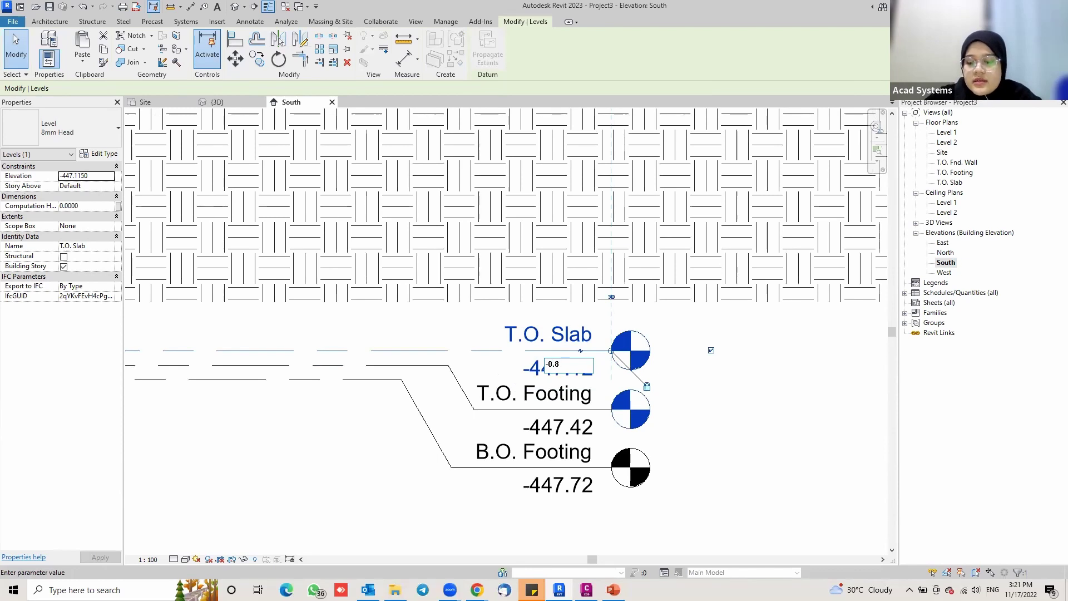
pyautogui.press('Return')
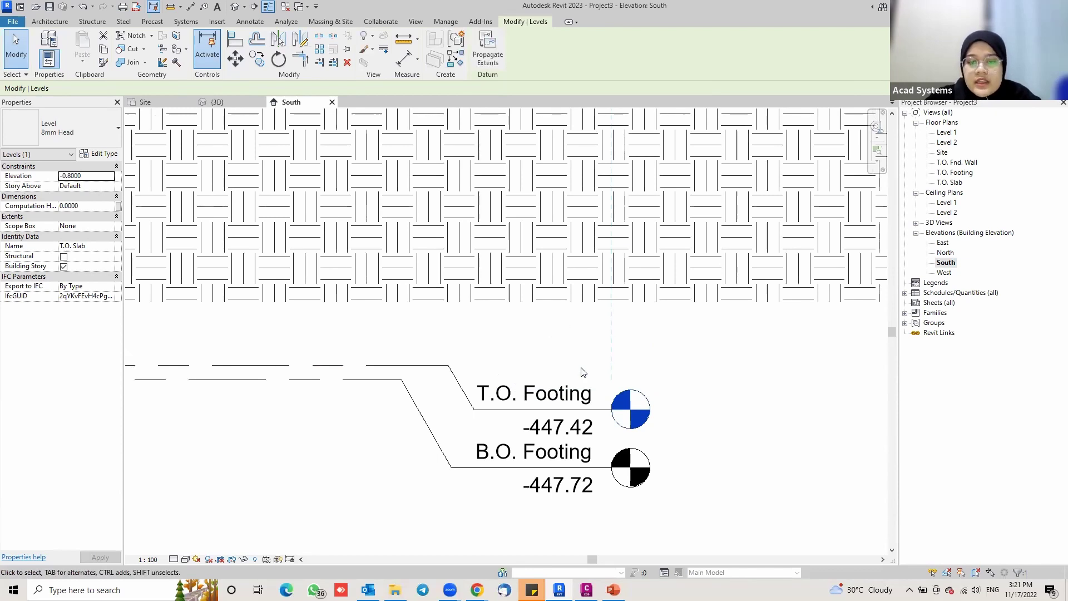
# - Set the elevation of the T.O. Footing level to -1
pyautogui.moveTo(576, 384); pyautogui.dragTo(573, 347, button='middle')
pyautogui.click(561, 390)
pyautogui.click(561, 390)
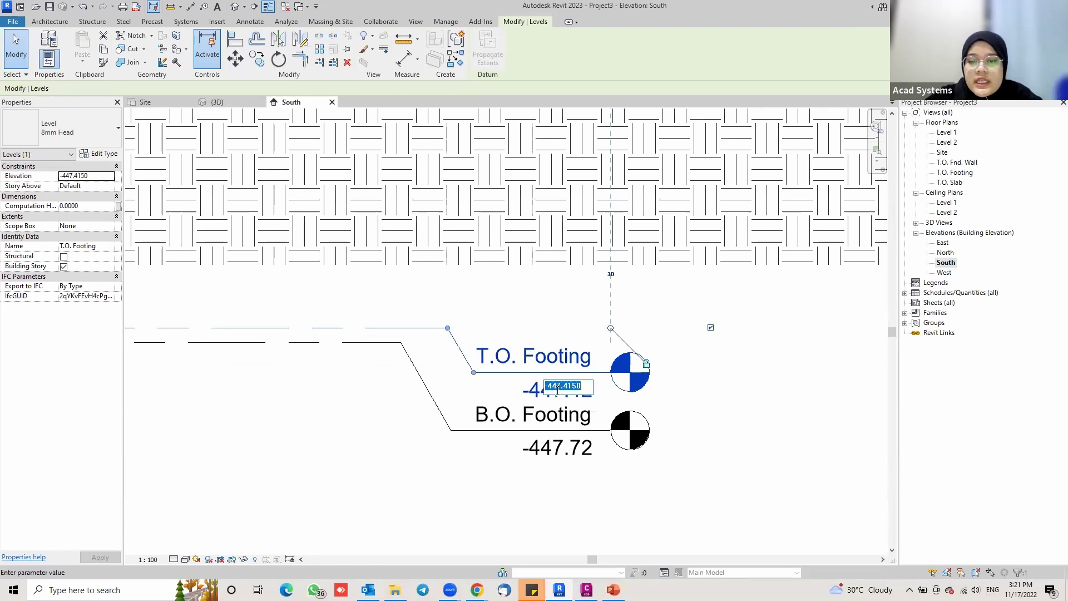
pyautogui.write('-1')
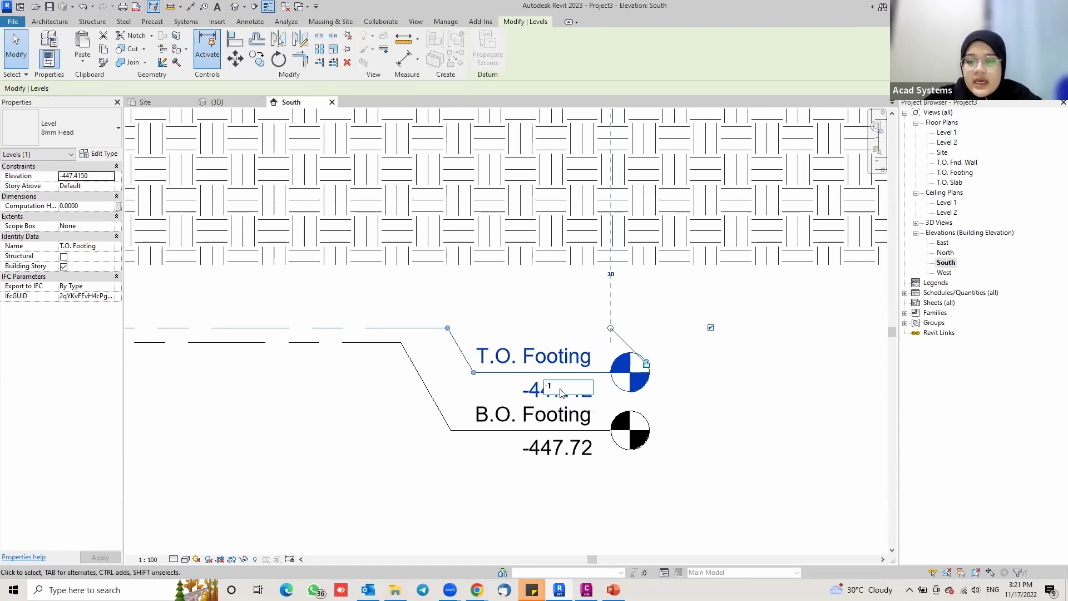
pyautogui.press('Return')
# - Set the elevation of the B.O. Footing level to -1.5
pyautogui.doubleClick(568, 451)
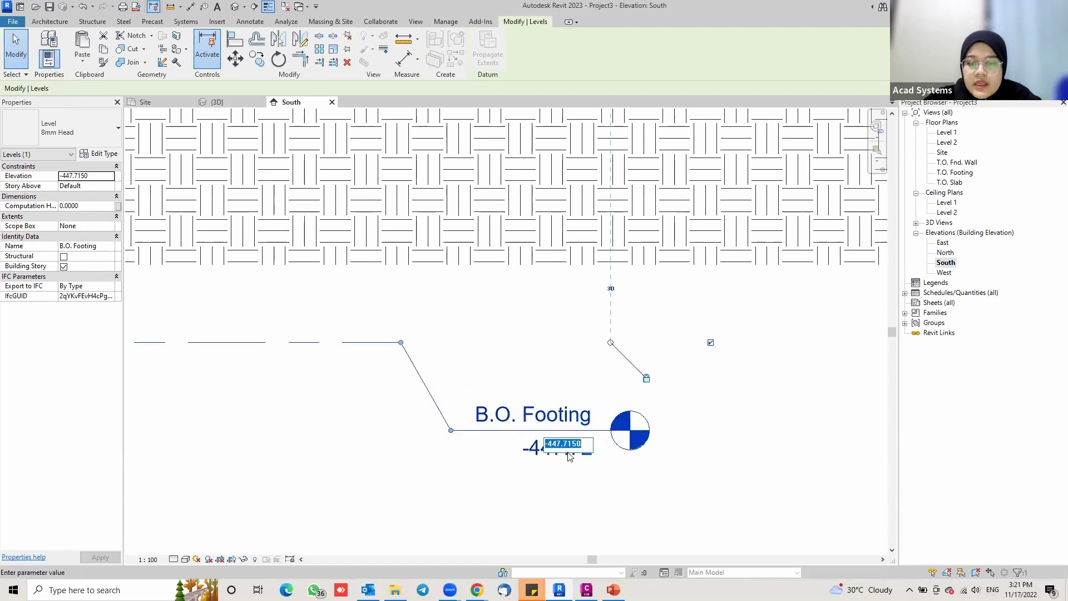
pyautogui.write('-')
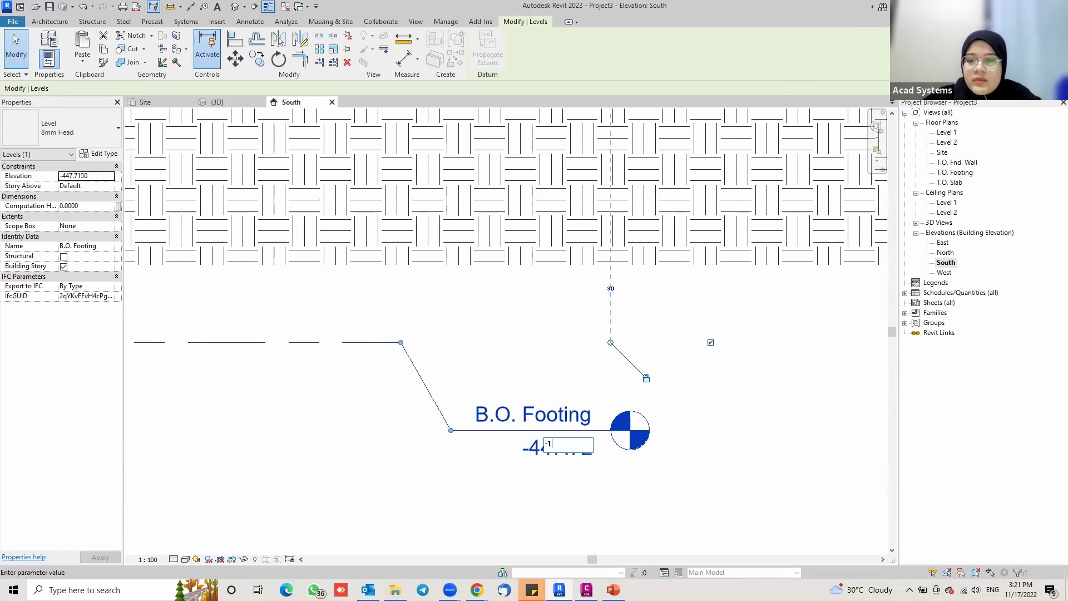
pyautogui.write('1.5')
pyautogui.press('Return')
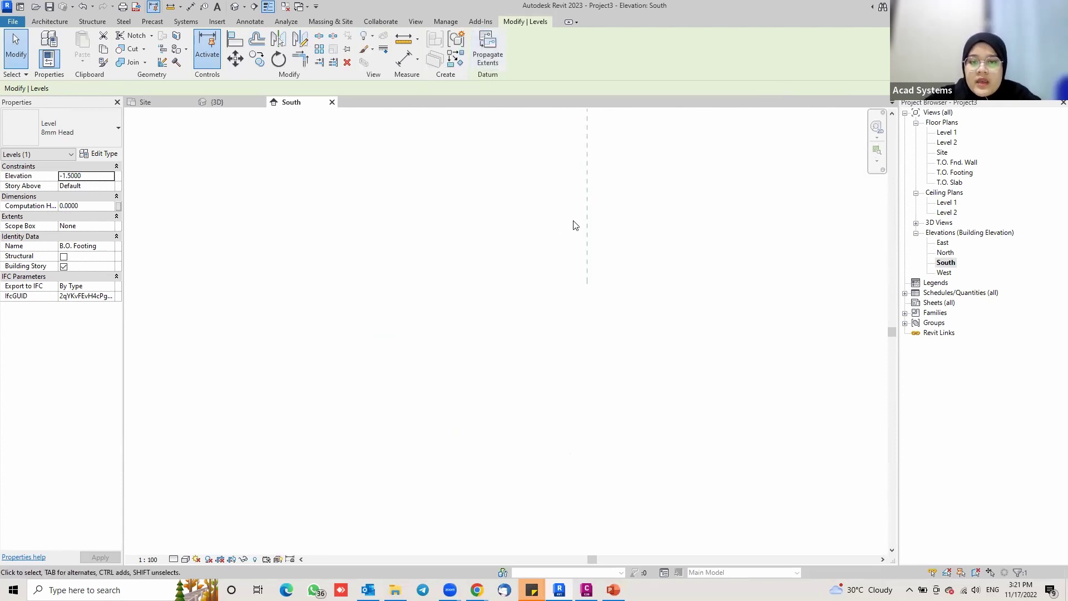
# - Examine in the South elevation how the building levels sit relative to the topography surface, and clear the level selection
pyautogui.scroll(-5, 565, 214)
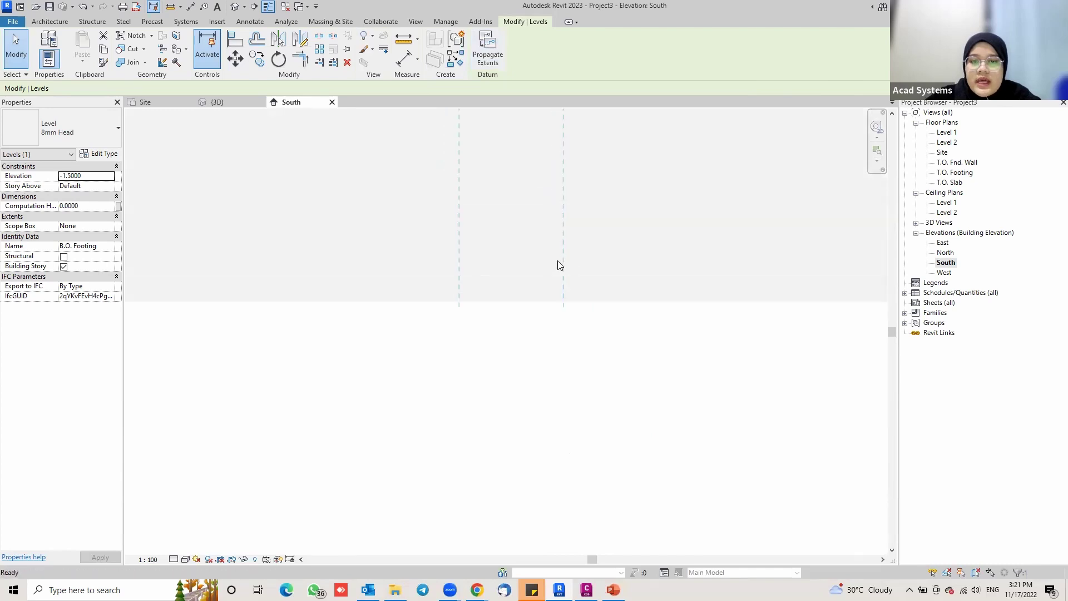
pyautogui.scroll(-2, 565, 251)
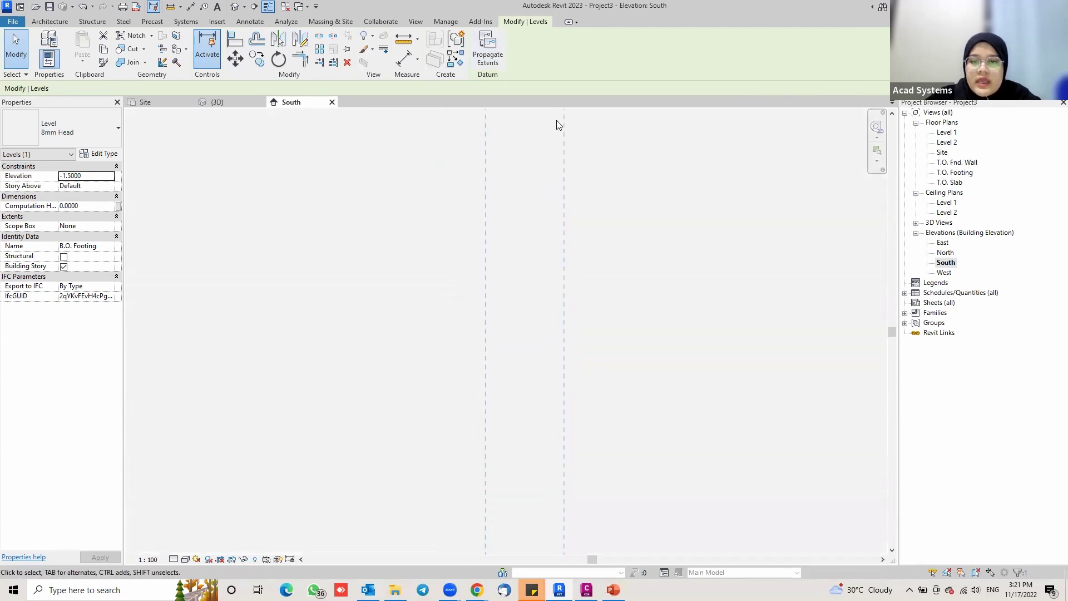
pyautogui.scroll(-2, 587, 194)
pyautogui.scroll(2, 515, 258)
pyautogui.scroll(4, 480, 239)
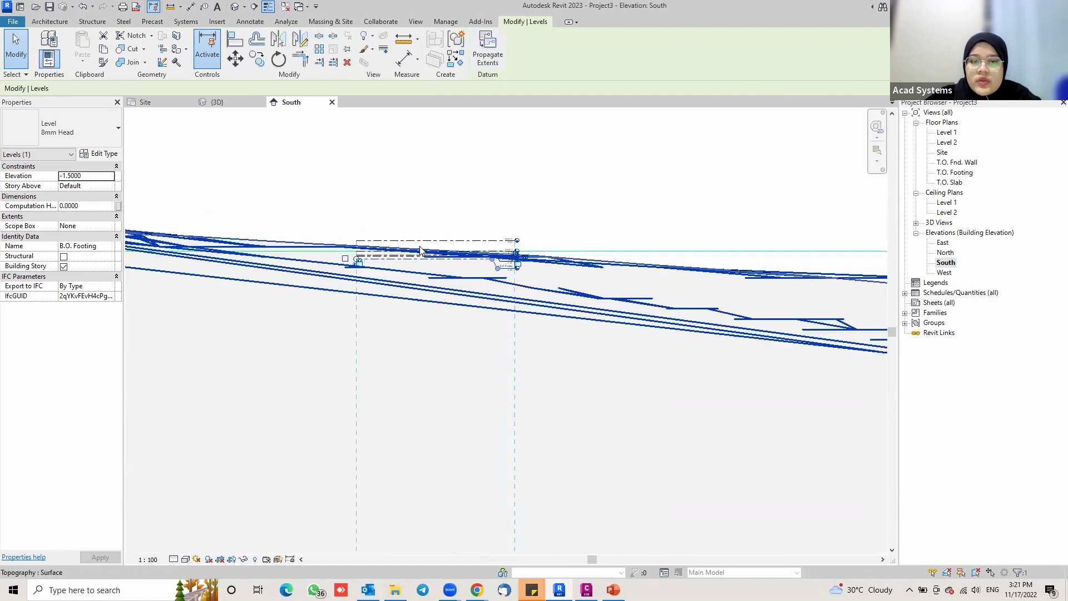
pyautogui.scroll(-3, 591, 250)
pyautogui.scroll(-2, 591, 250)
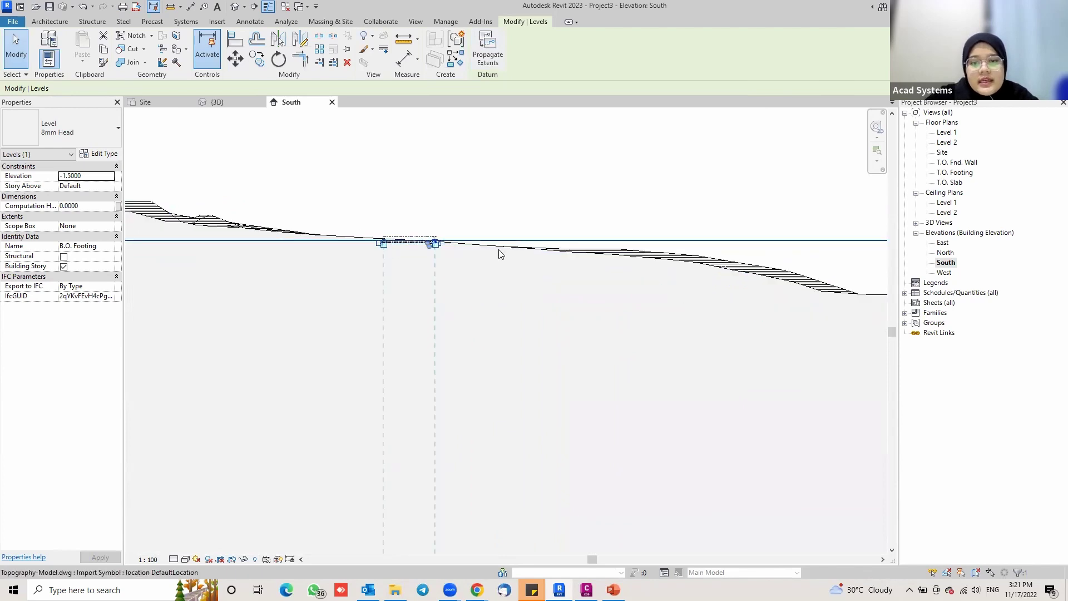
pyautogui.scroll(2, 495, 262)
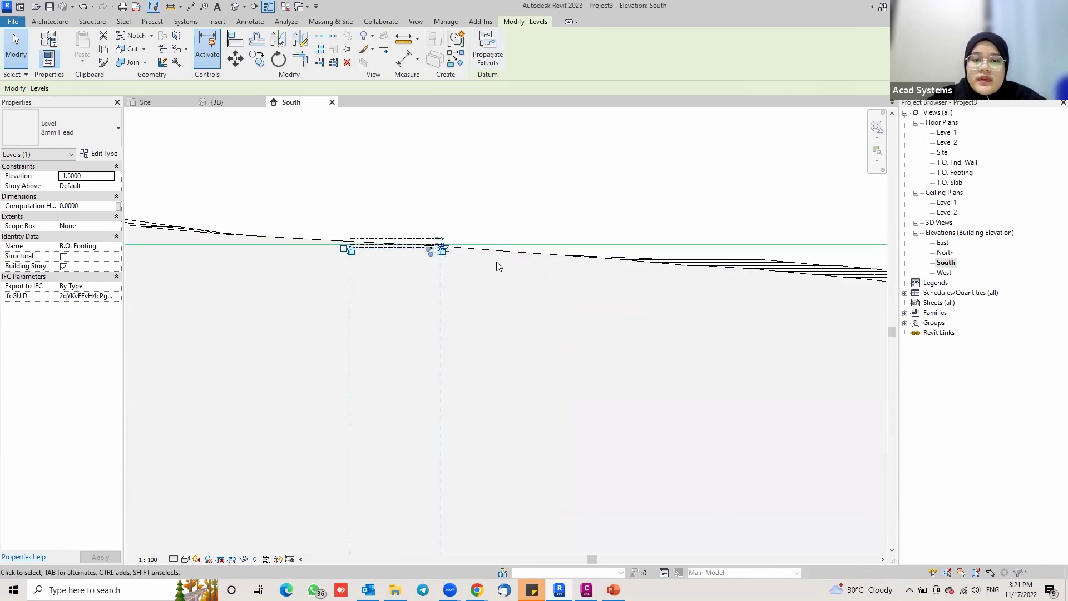
pyautogui.press('Escape')
pyautogui.scroll(3, 452, 248)
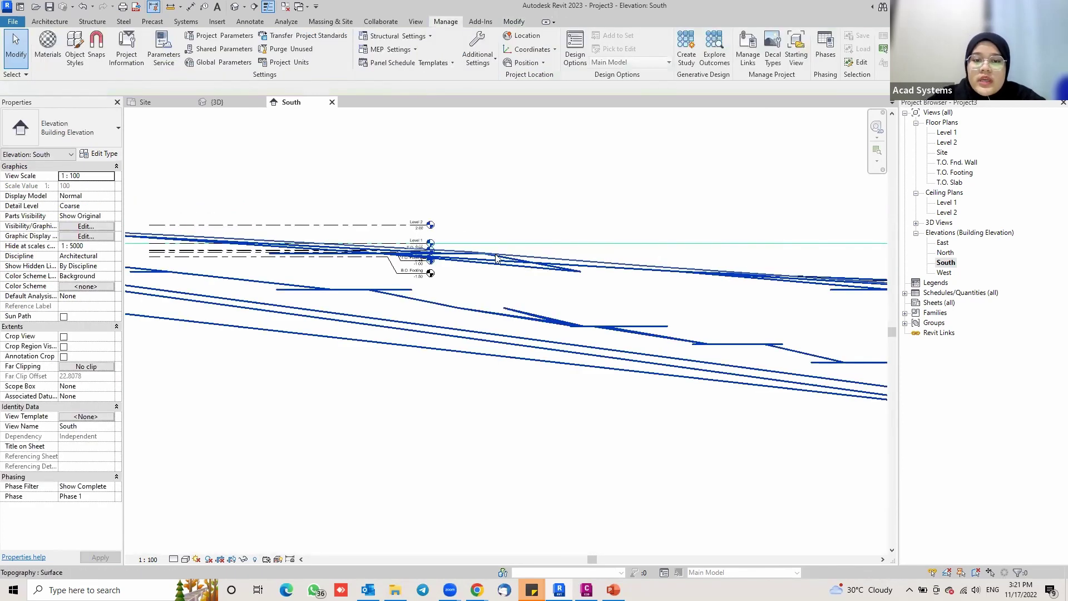
# - Inspect the Level 1, Level 2 and footing level heads against the ground line in the South elevation
pyautogui.scroll(-2, 580, 247)
pyautogui.scroll(2, 474, 266)
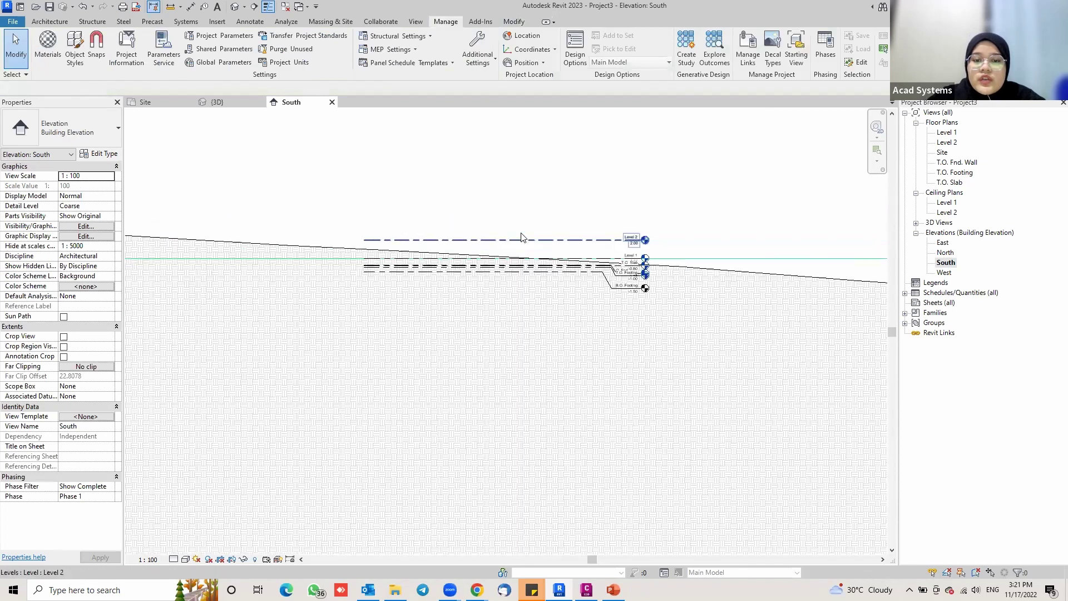
pyautogui.scroll(-2, 448, 267)
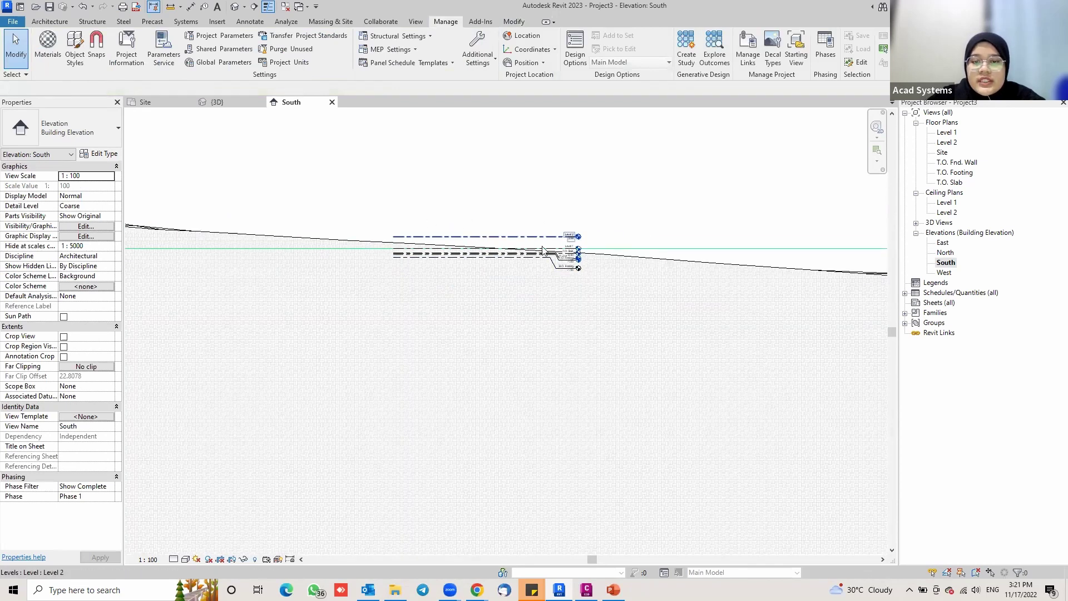
pyautogui.scroll(4, 579, 255)
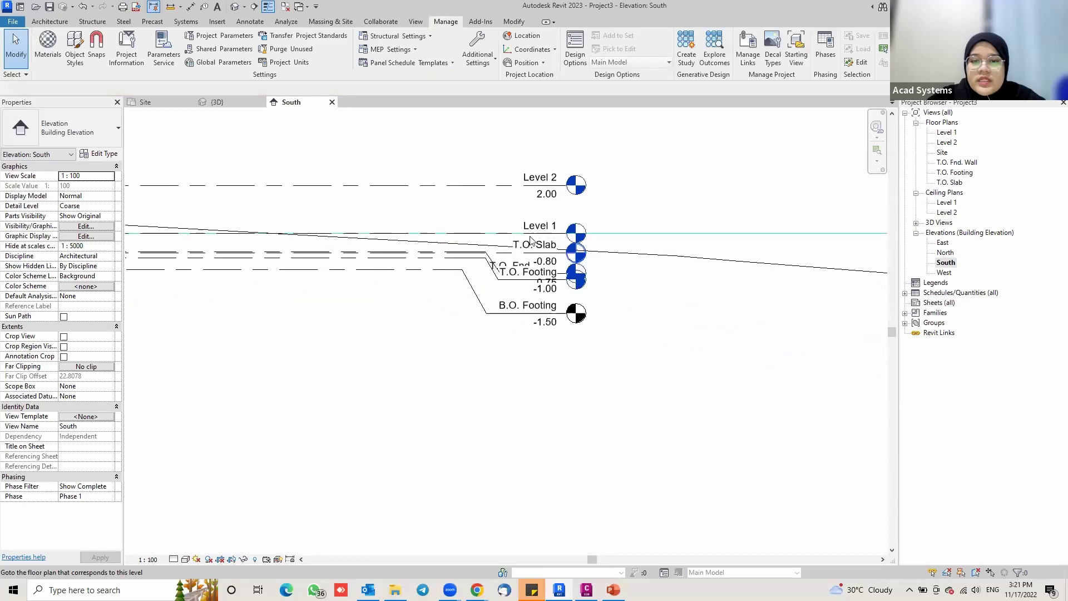
pyautogui.scroll(1, 512, 267)
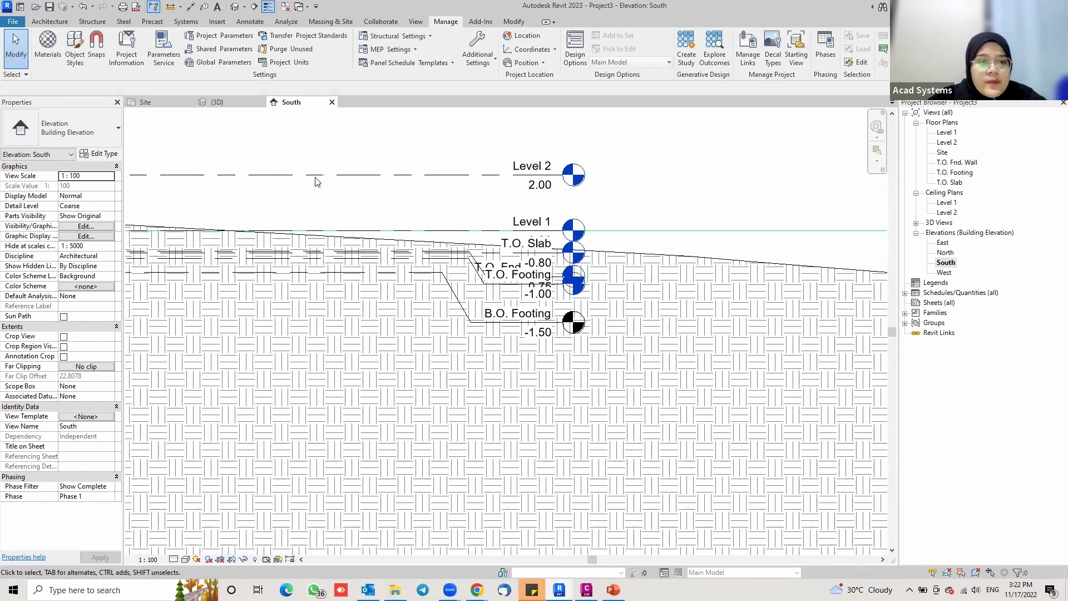
# - Add a Level 1 building pad about 160 m by 141 m around the project base point in the Site plan and view it in 3D
pyautogui.click(149, 103)
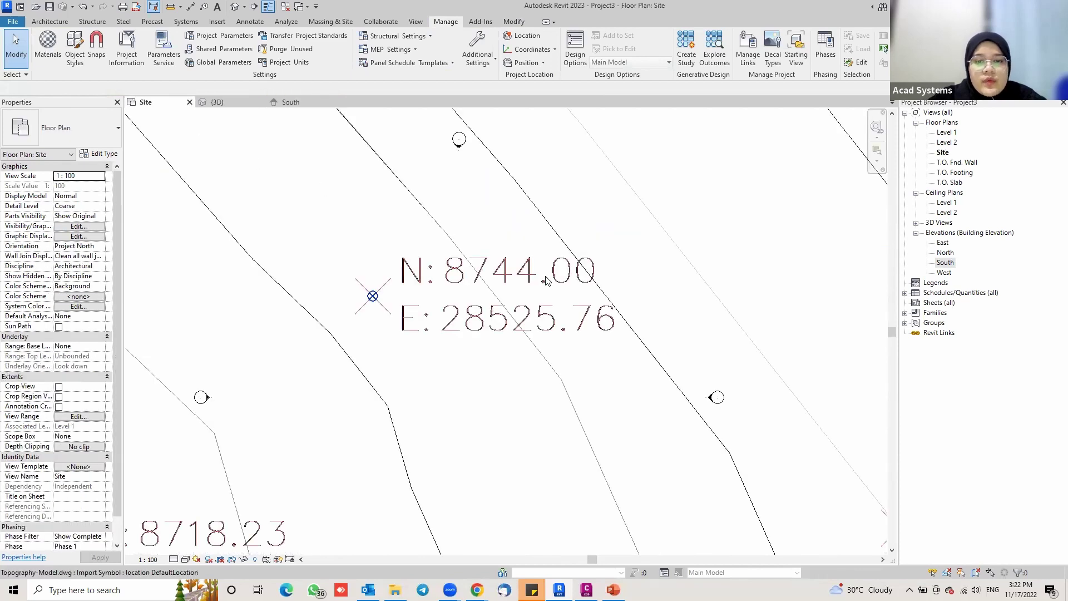
pyautogui.scroll(-4, 597, 286)
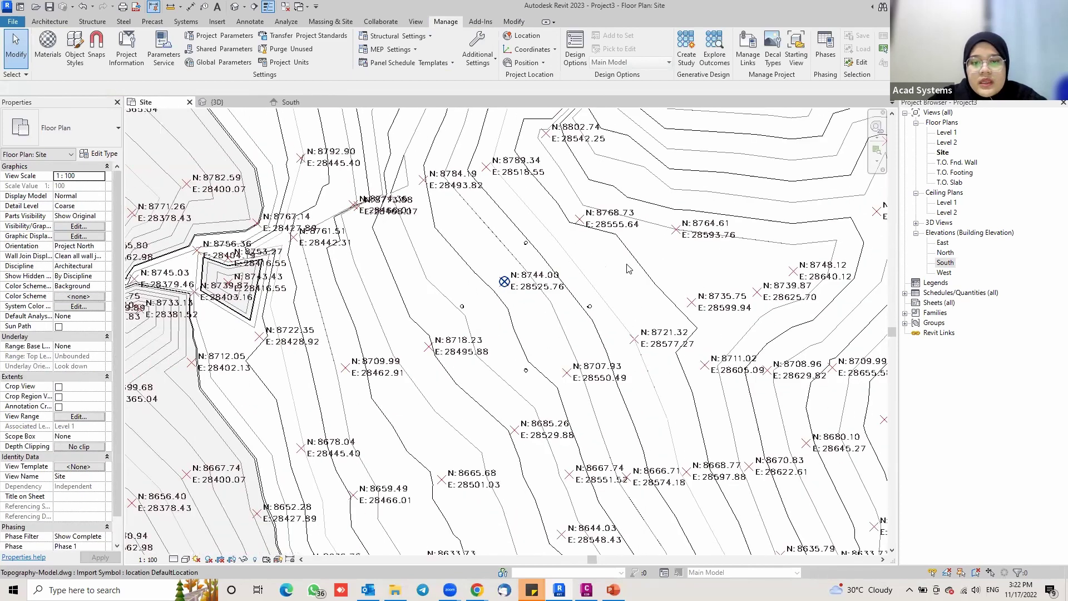
pyautogui.scroll(-2, 585, 278)
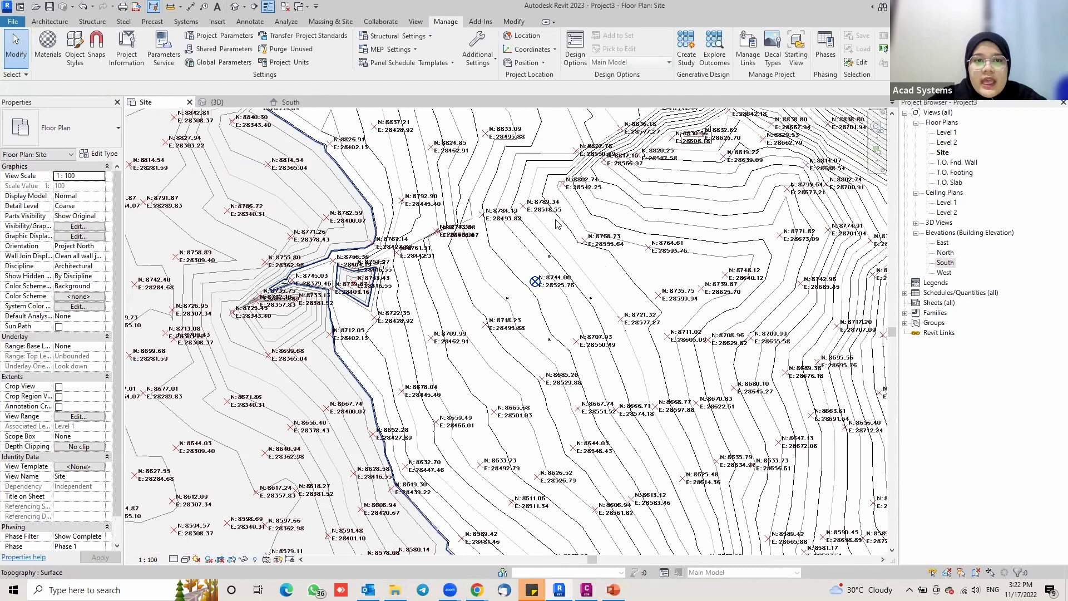
pyautogui.moveTo(558, 224); pyautogui.dragTo(543, 270, button='middle')
pyautogui.scroll(-2, 423, 340)
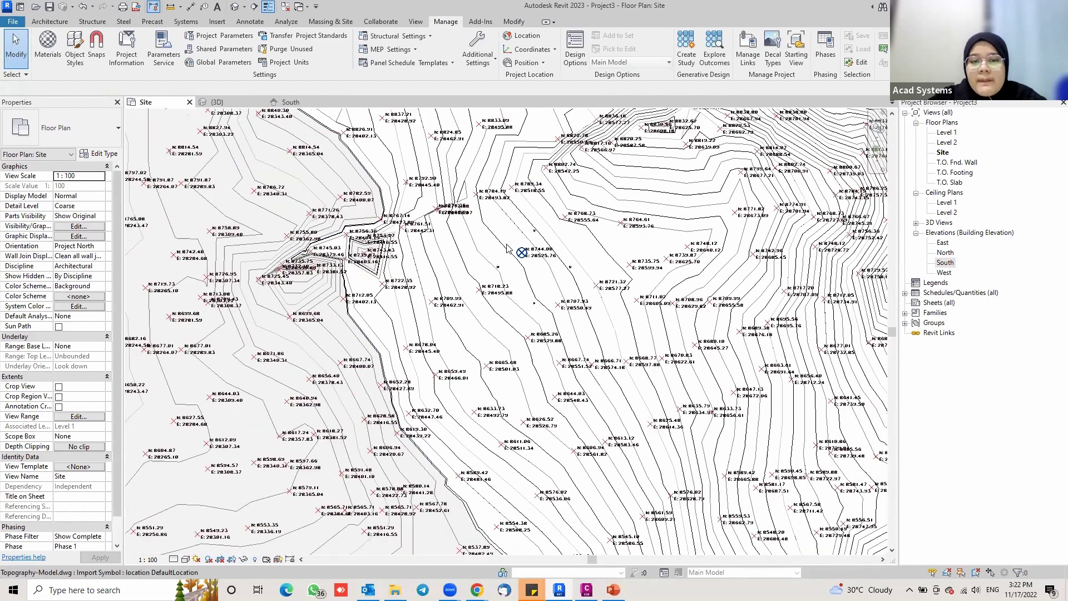
pyautogui.scroll(-1, 455, 213)
pyautogui.scroll(-1, 612, 261)
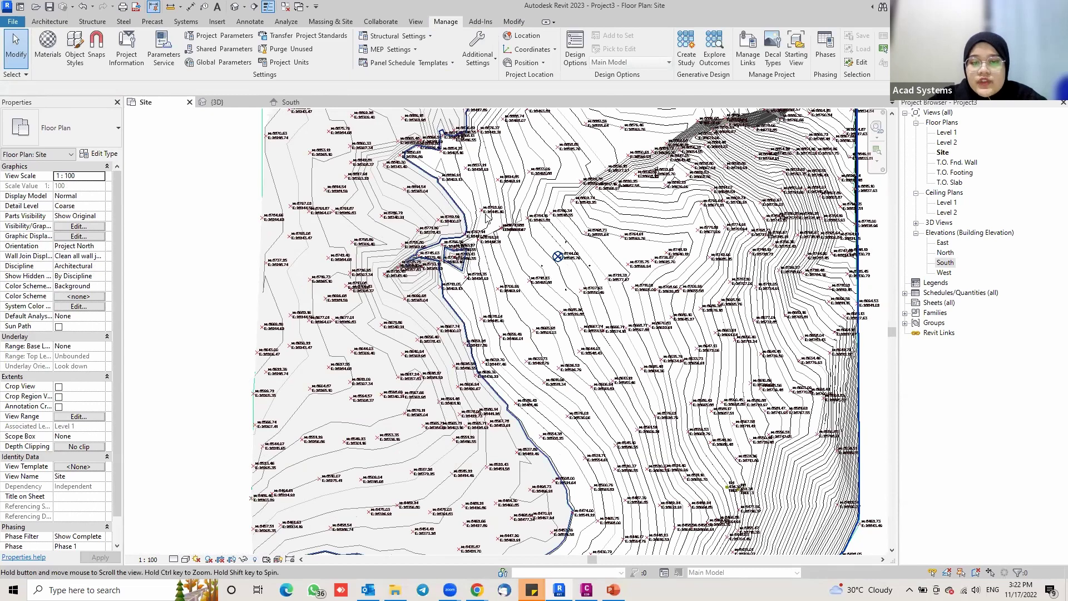
pyautogui.moveTo(488, 219); pyautogui.dragTo(439, 246, button='middle')
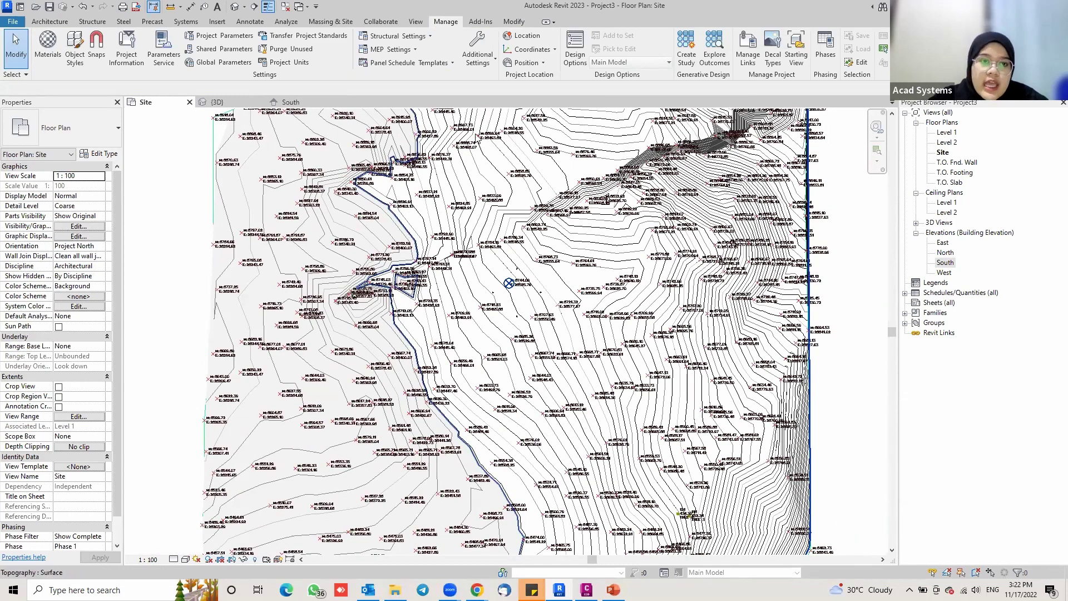
pyautogui.click(321, 28)
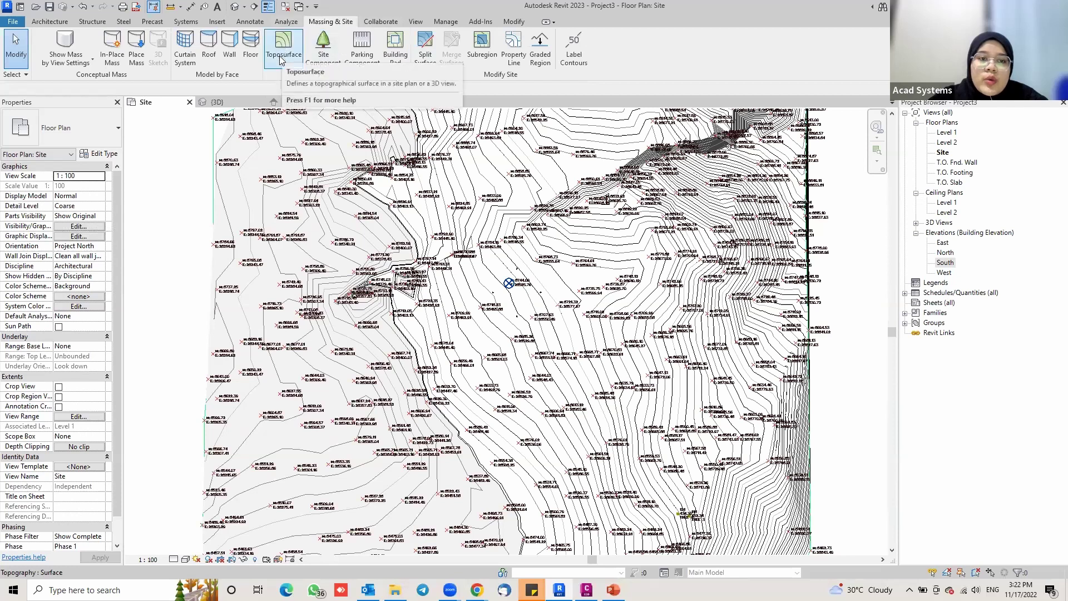
pyautogui.click(408, 54)
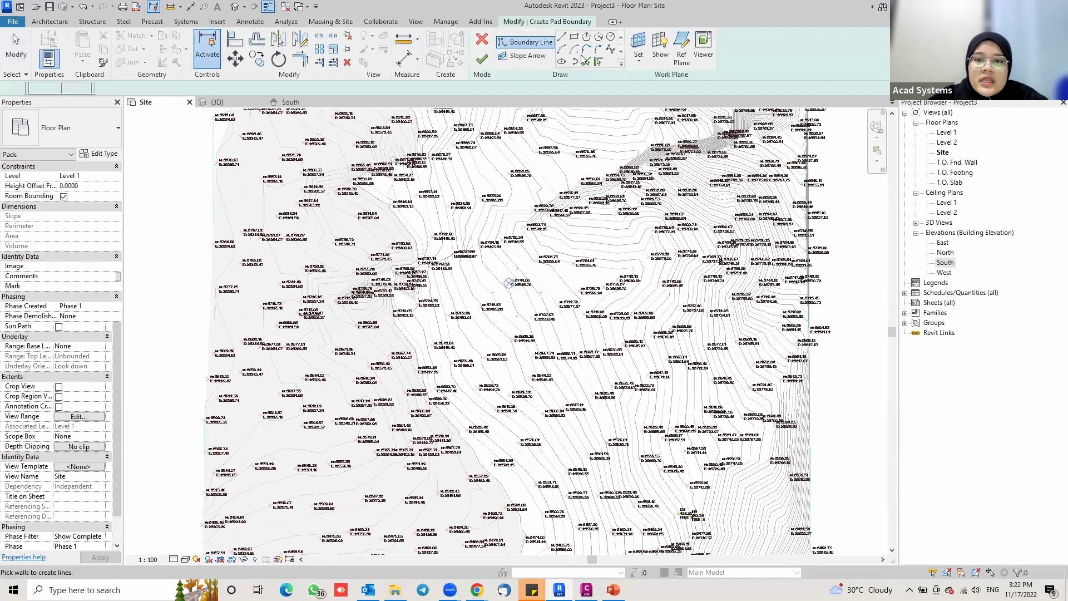
pyautogui.click(575, 38)
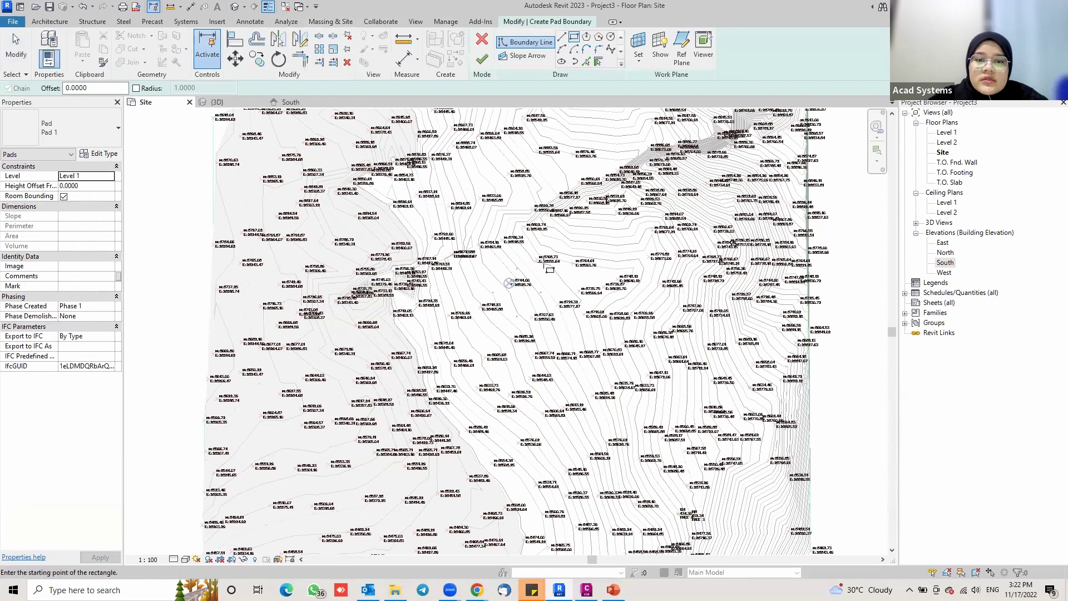
pyautogui.click(413, 186)
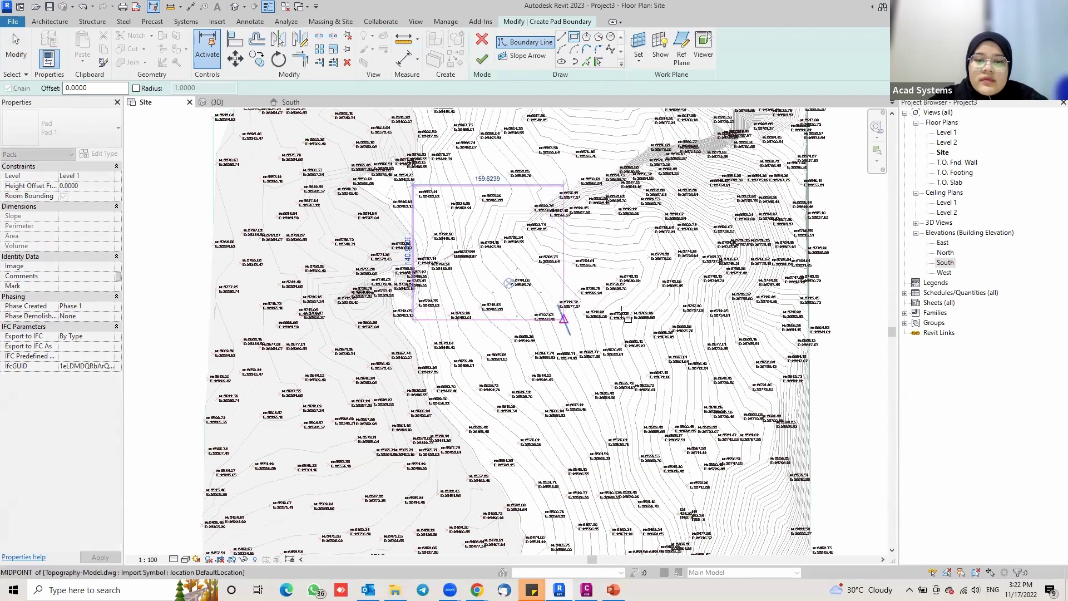
pyautogui.click(563, 318)
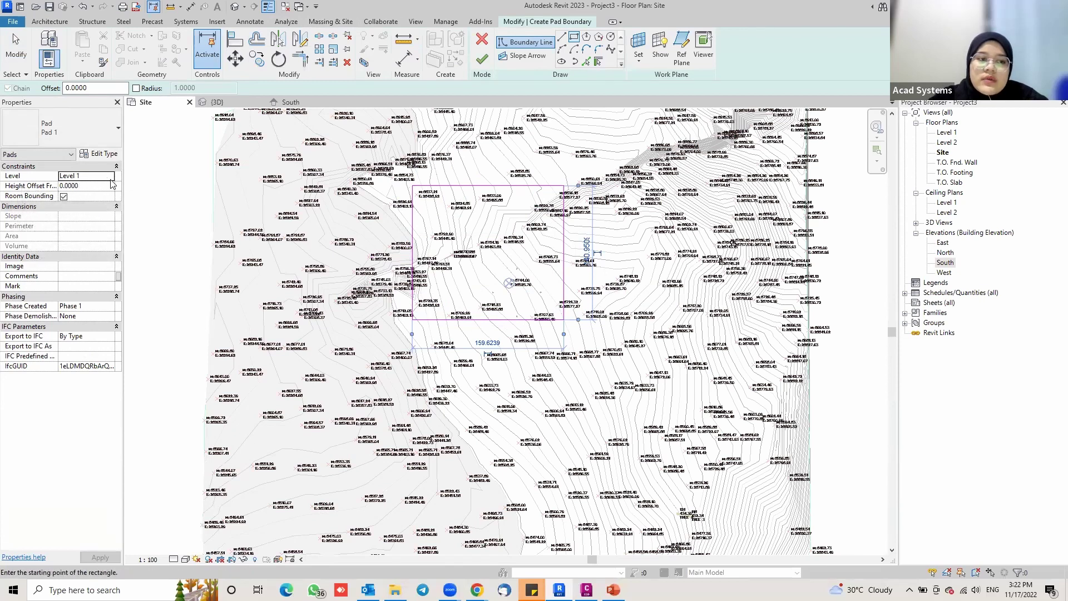
pyautogui.click(482, 59)
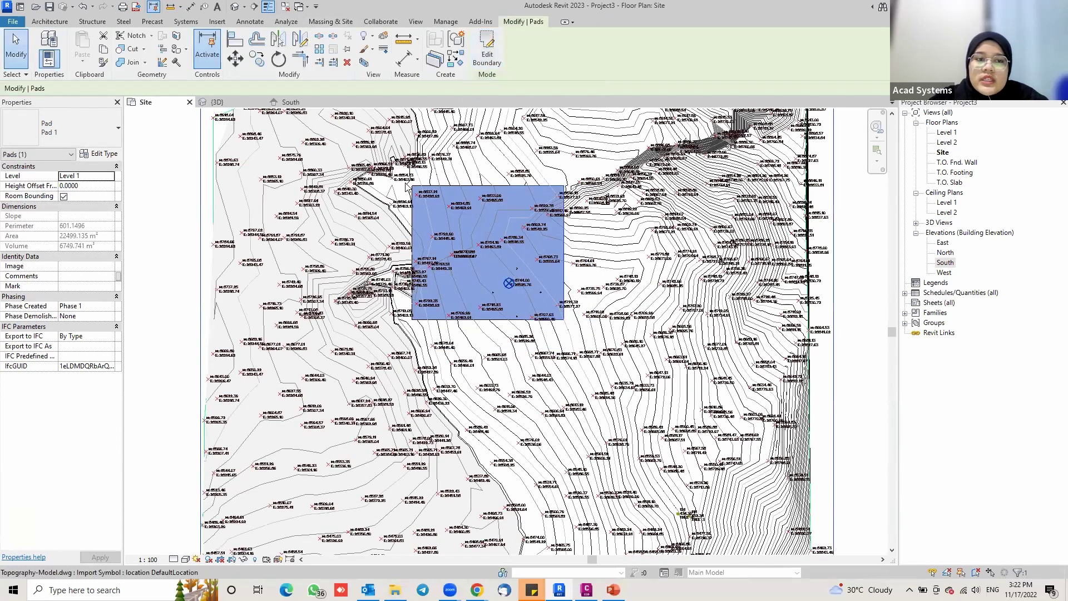
pyautogui.hotkey('ctrl', 'Tab')
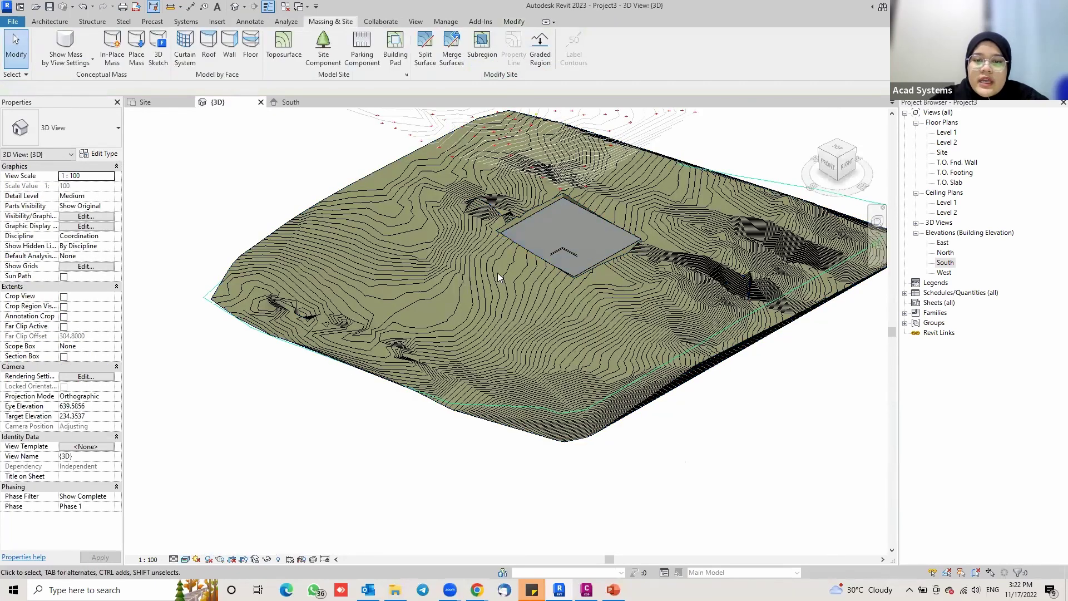
pyautogui.scroll(5, 498, 273)
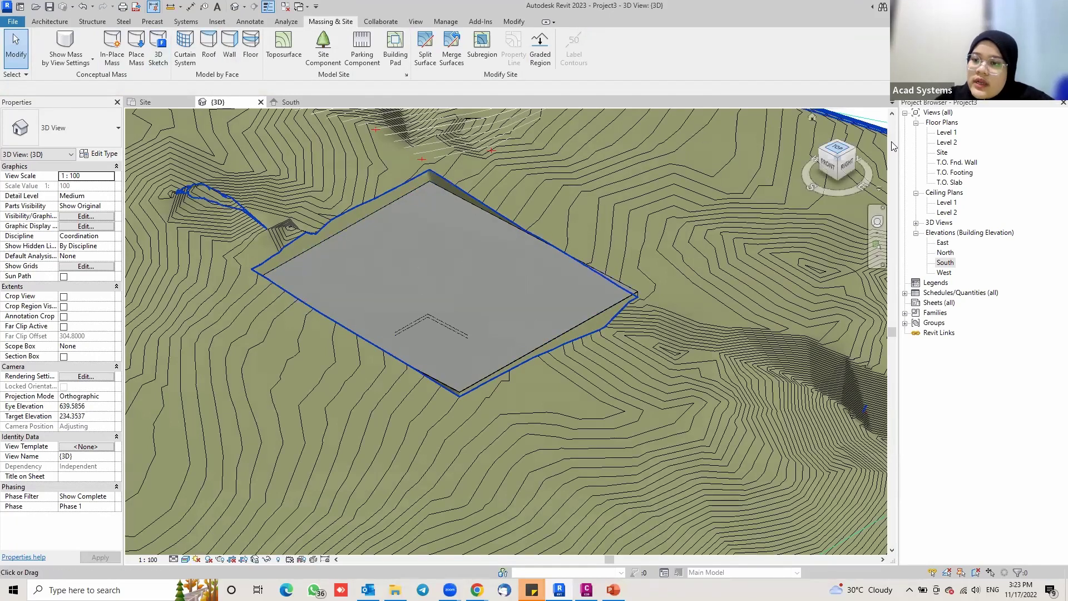
# - Open the Level 1 floor plan and make the Topography model category visible in it
pyautogui.doubleClick(946, 134)
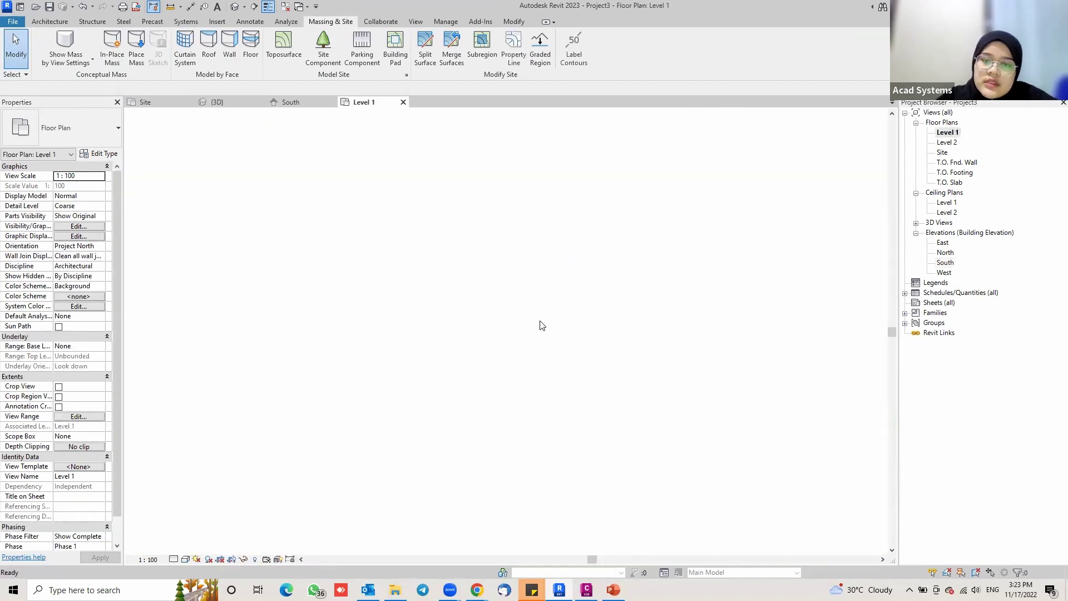
pyautogui.scroll(-3, 644, 271)
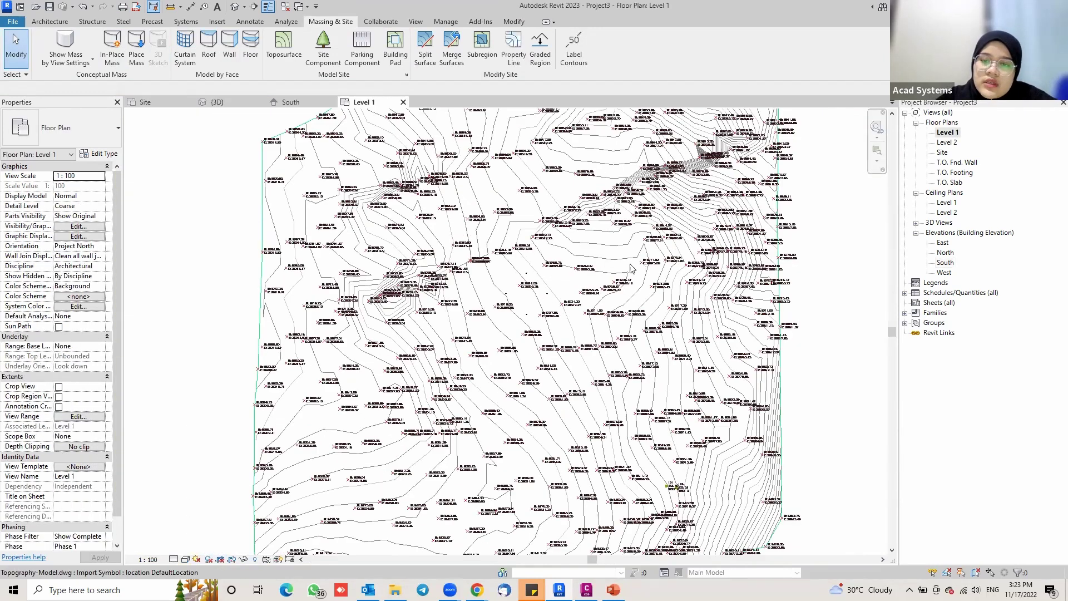
pyautogui.scroll(-4, 507, 329)
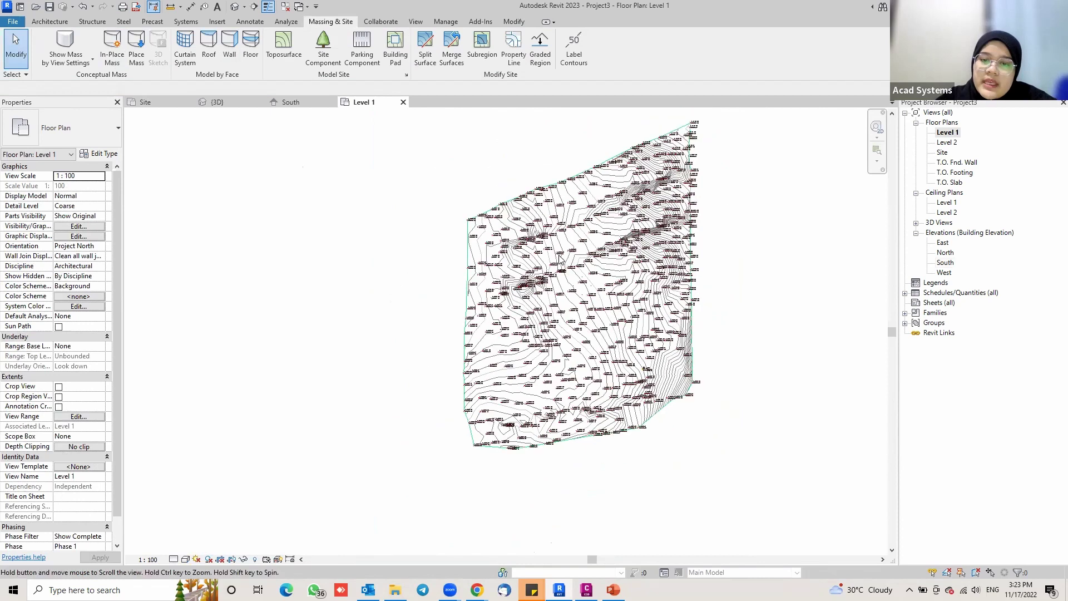
pyautogui.scroll(1, 541, 278)
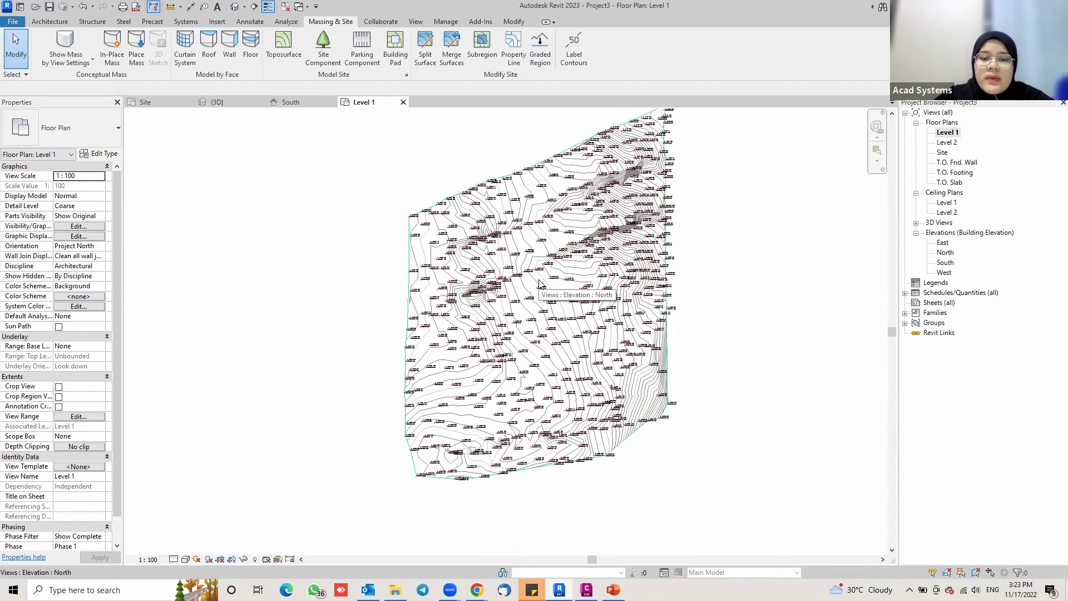
pyautogui.scroll(1, 567, 272)
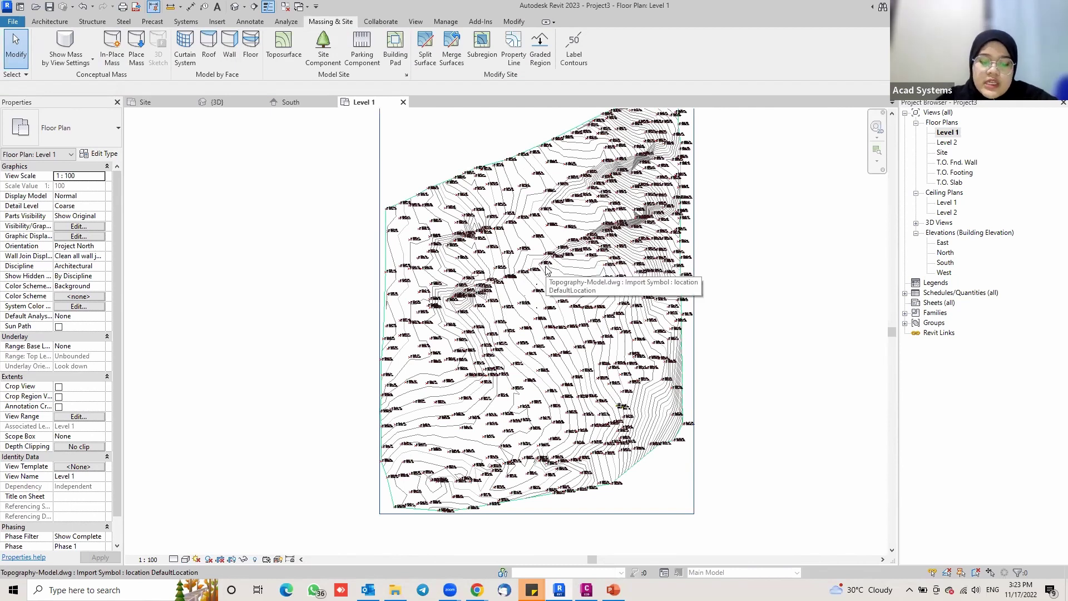
pyautogui.press('v')
pyautogui.press('g')
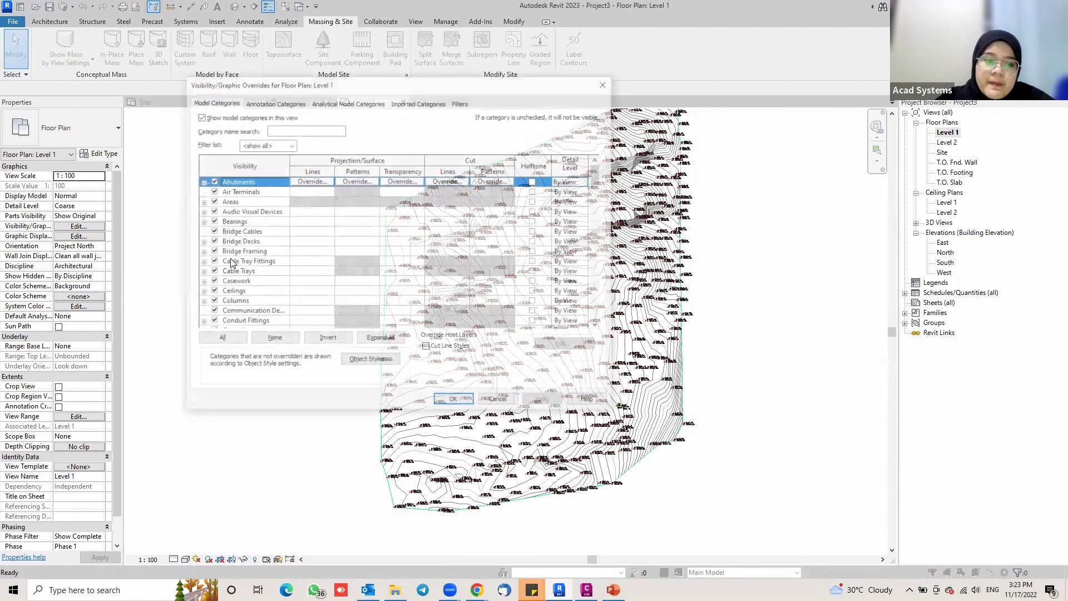
pyautogui.scroll(-9, 234, 205)
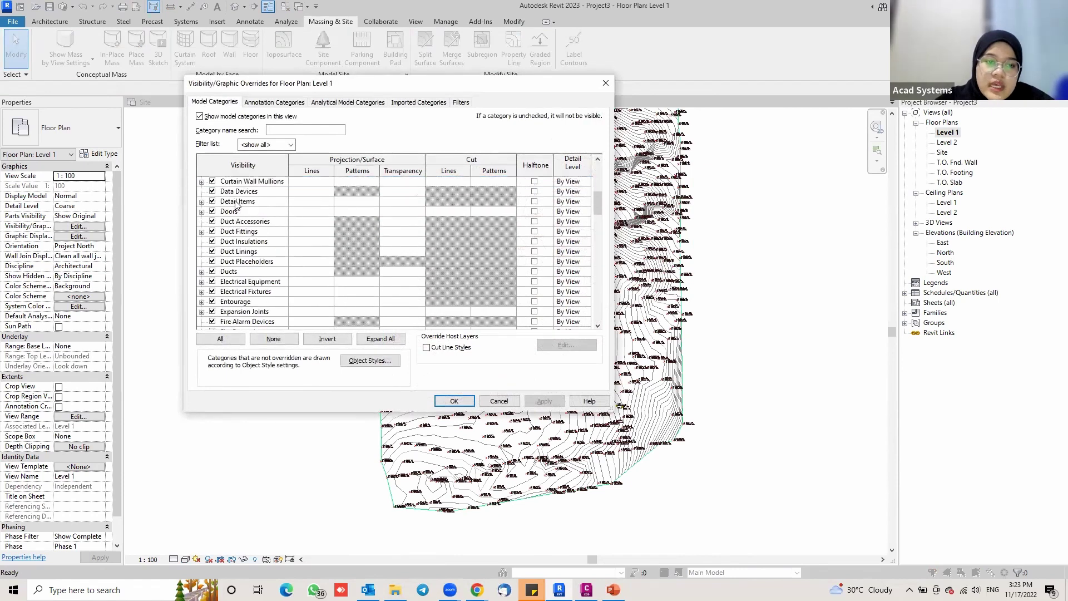
pyautogui.scroll(-15, 241, 206)
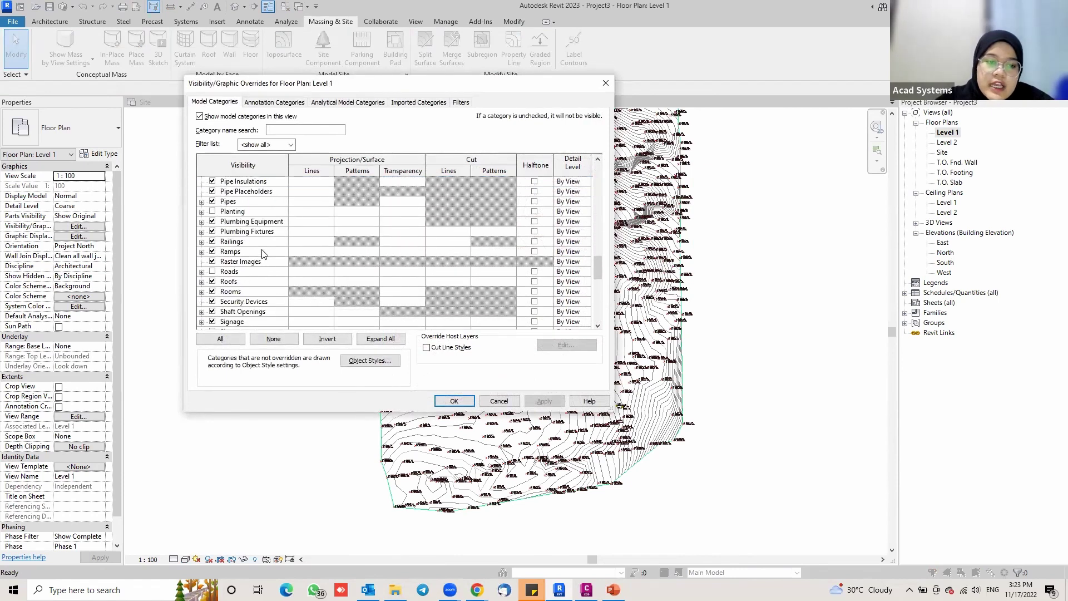
pyautogui.scroll(-4, 267, 253)
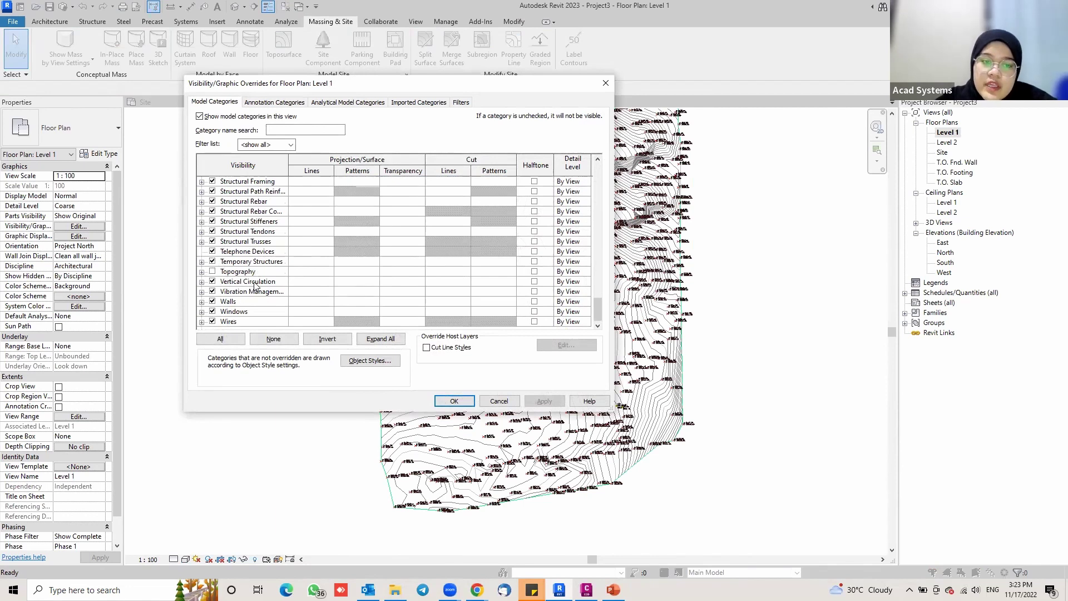
pyautogui.click(212, 272)
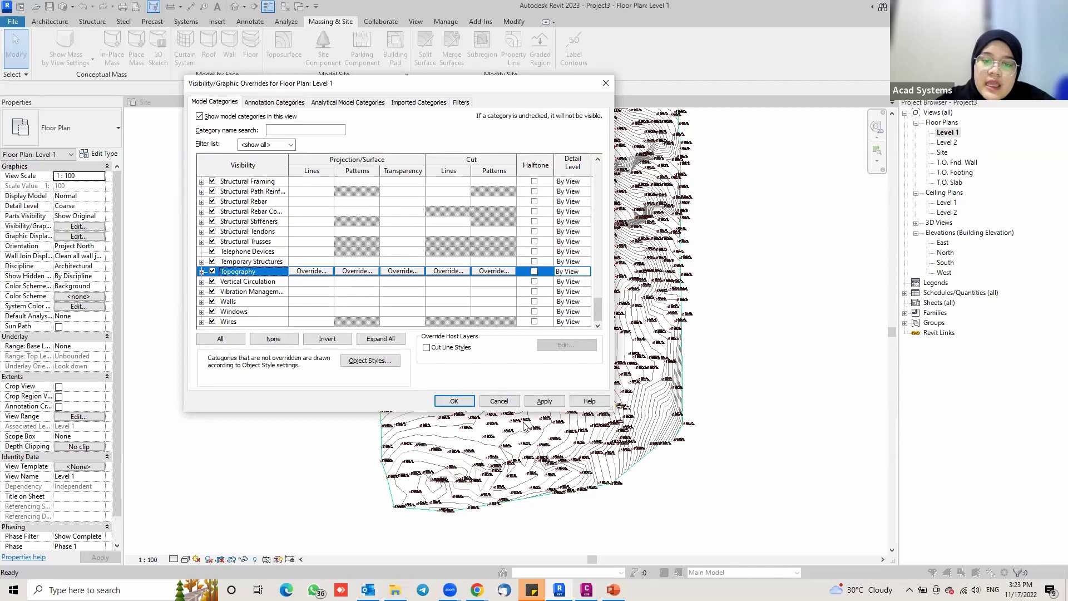
pyautogui.click(545, 401)
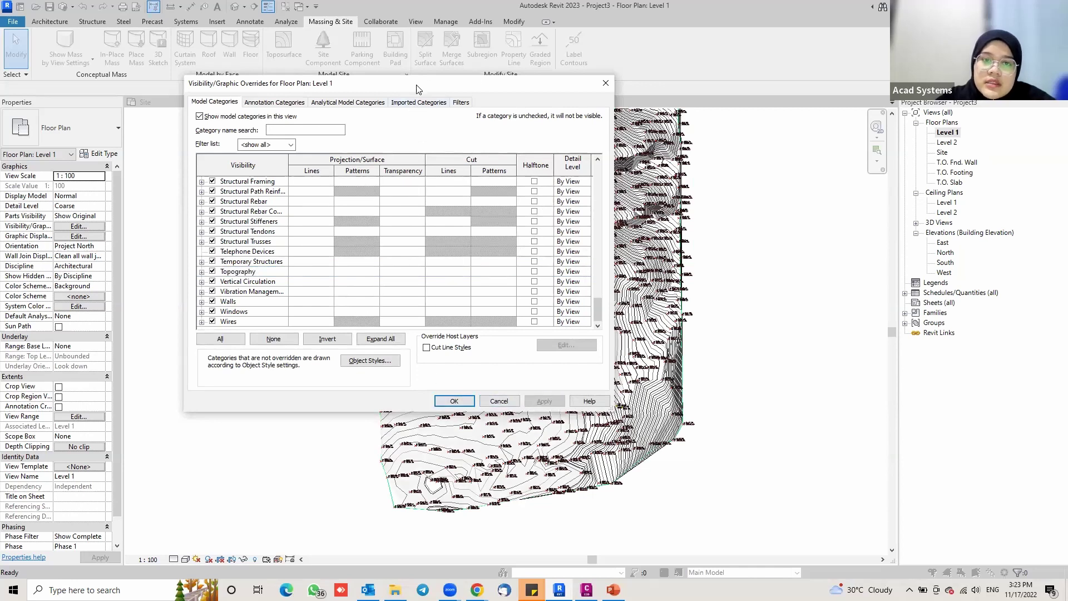
# - Hide all layers of the imported Topography-Model.dwg, from 0 through V-NODE-TREE, in the Level 1 plan
pyautogui.moveTo(423, 83); pyautogui.dragTo(448, 79)
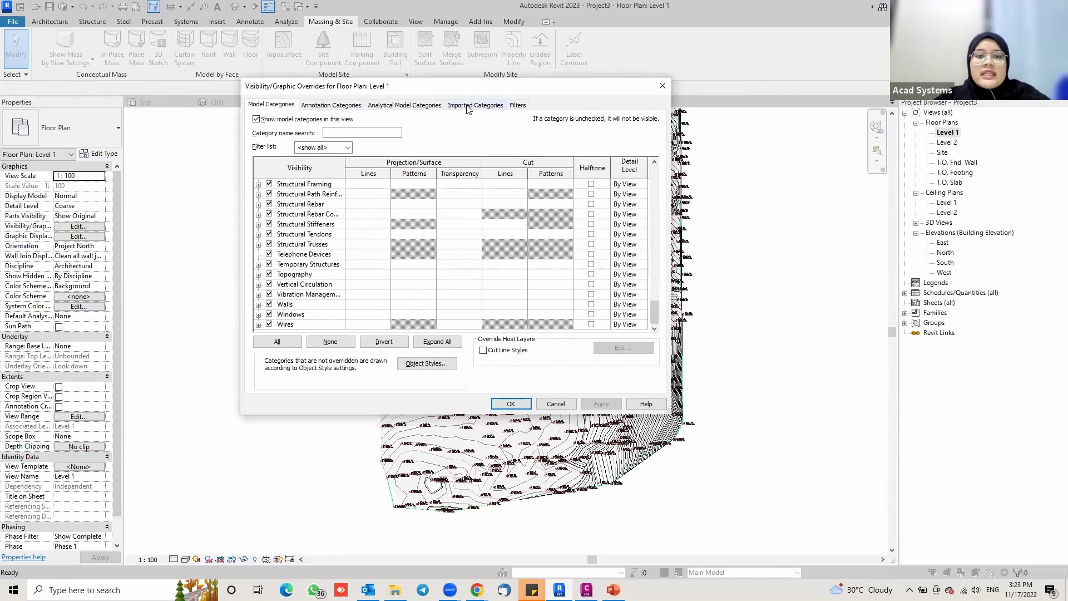
pyautogui.click(474, 105)
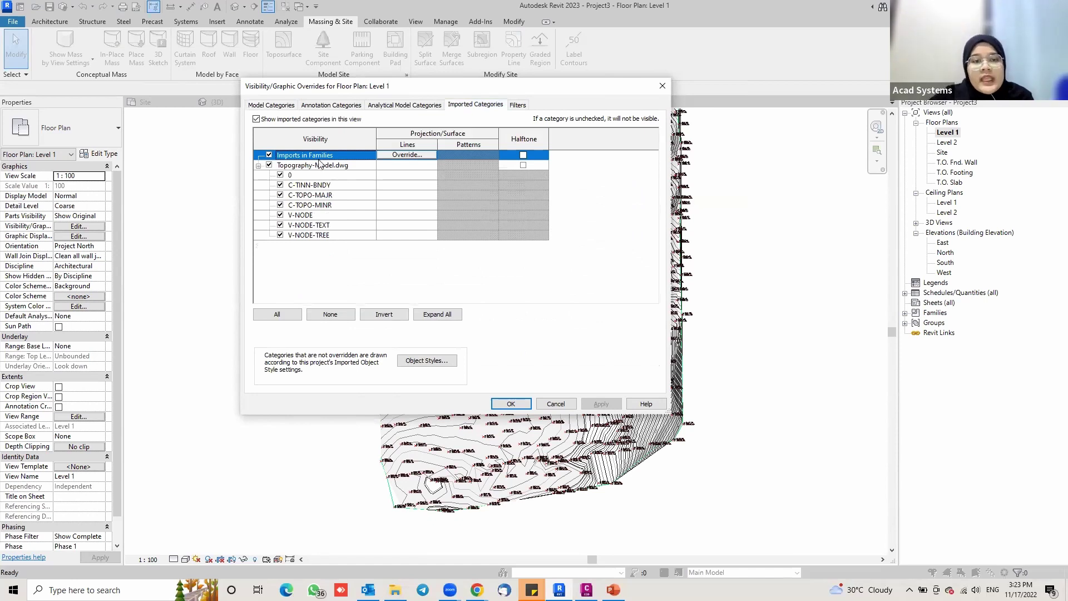
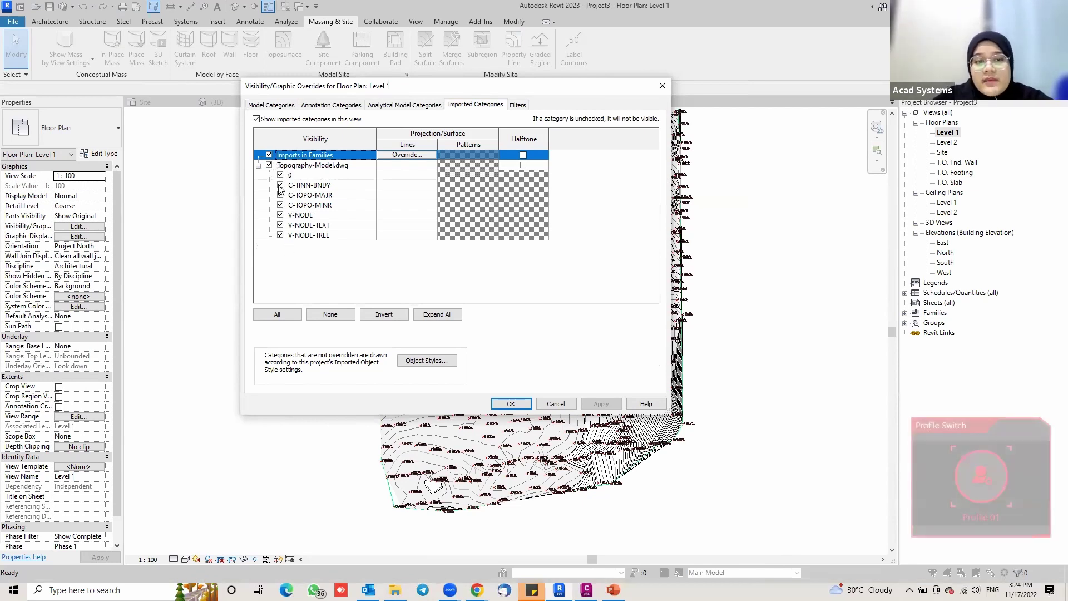
pyautogui.click(280, 174)
pyautogui.click(280, 184)
pyautogui.click(280, 195)
pyautogui.click(280, 205)
pyautogui.click(280, 215)
pyautogui.click(280, 225)
pyautogui.click(280, 235)
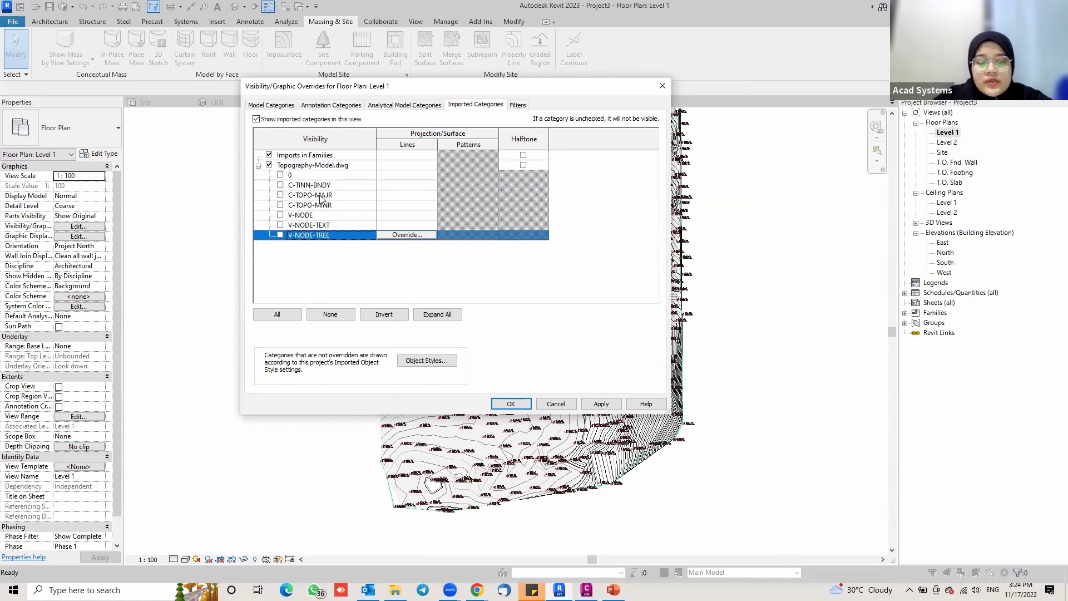
pyautogui.click(600, 405)
pyautogui.click(511, 403)
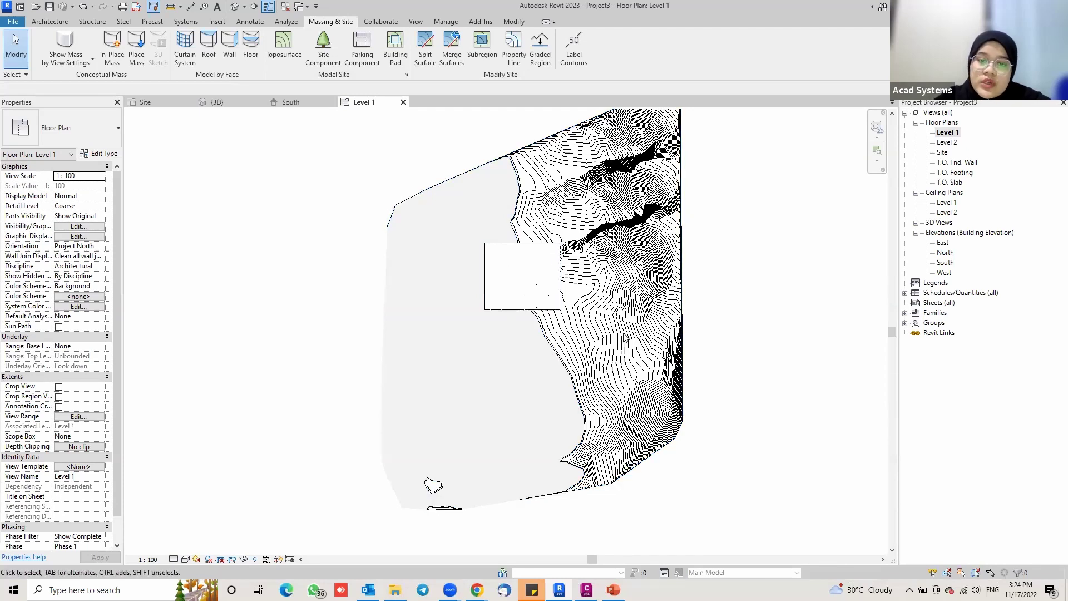
# - Make the Topography model category visible in the Level 2 floor plan
pyautogui.press('v')
pyautogui.press('v')
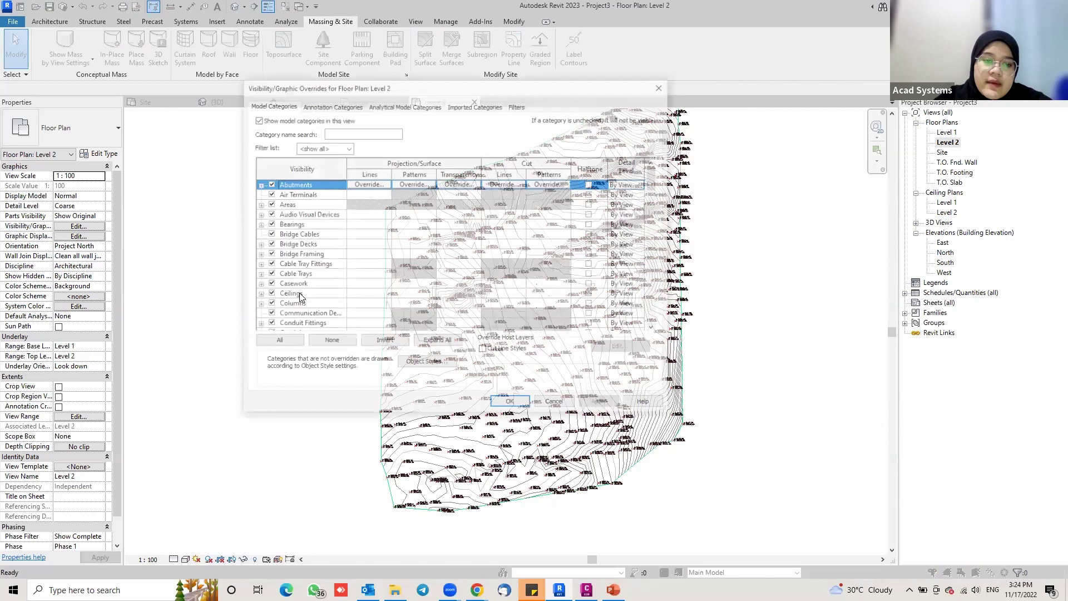
pyautogui.scroll(-18, 301, 295)
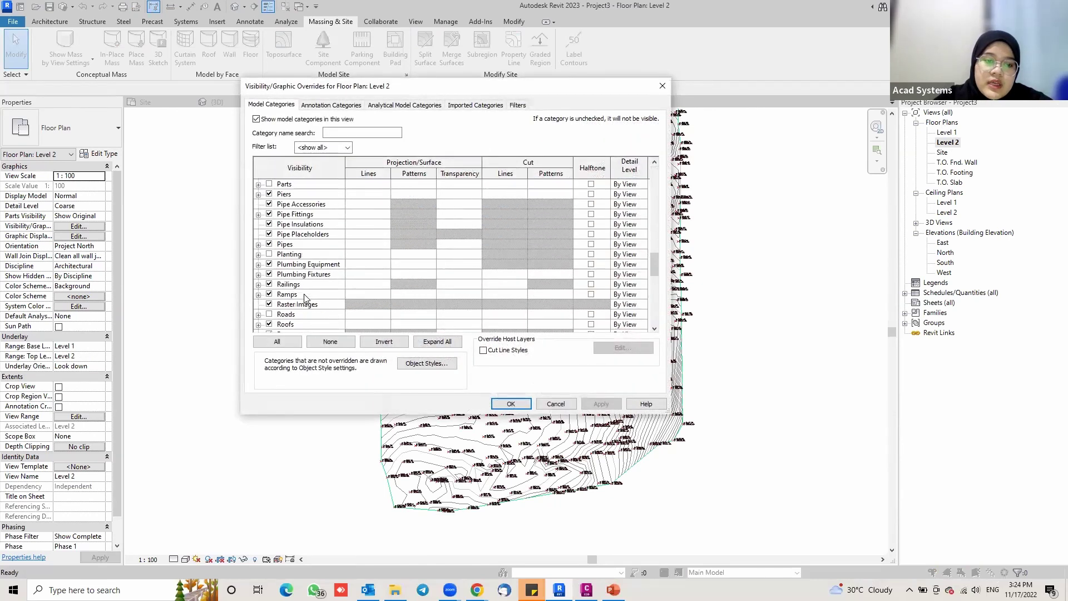
pyautogui.scroll(-8, 286, 276)
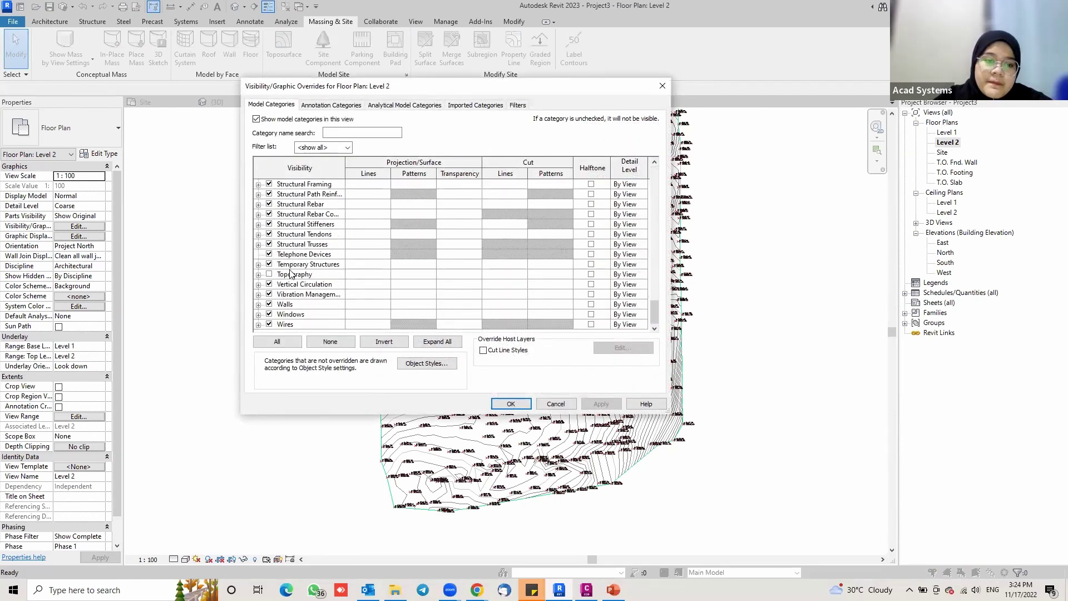
pyautogui.click(270, 274)
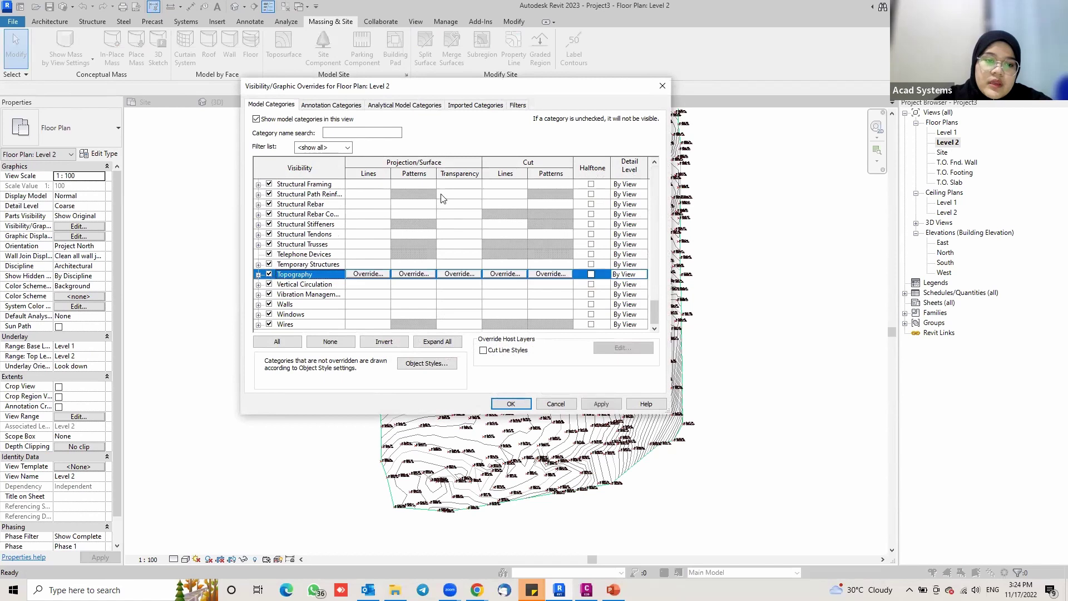
# - Hide all layers of the imported Topography-Model.dwg, from 0 through V-NODE-TREE, in the Level 2 plan
pyautogui.click(494, 106)
pyautogui.click(280, 175)
pyautogui.click(281, 185)
pyautogui.click(281, 196)
pyautogui.click(281, 206)
pyautogui.click(281, 216)
pyautogui.click(280, 225)
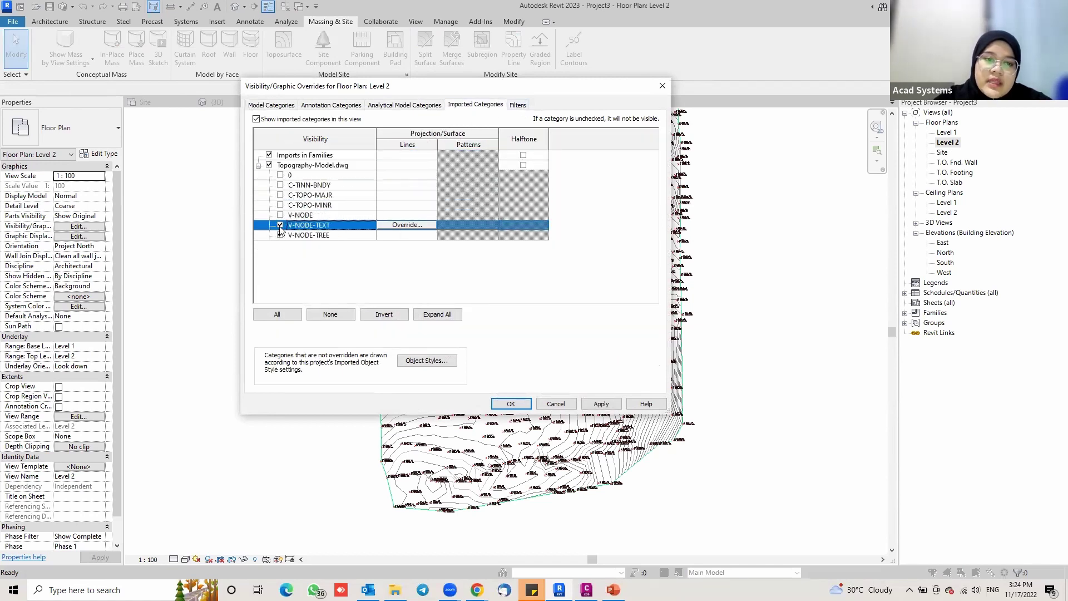
pyautogui.click(281, 236)
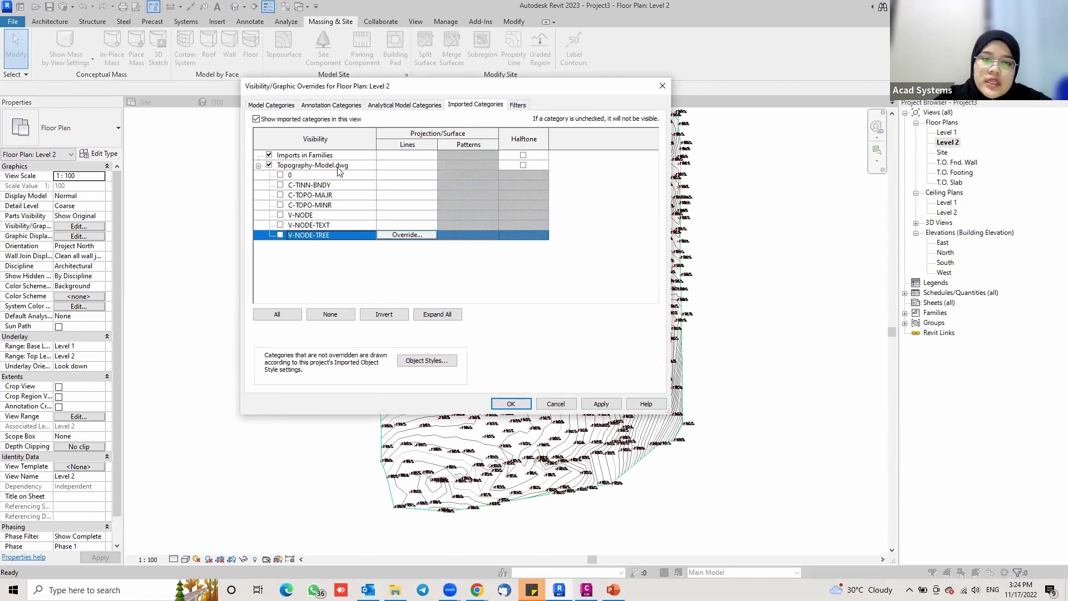
pyautogui.click(601, 404)
pyautogui.click(511, 404)
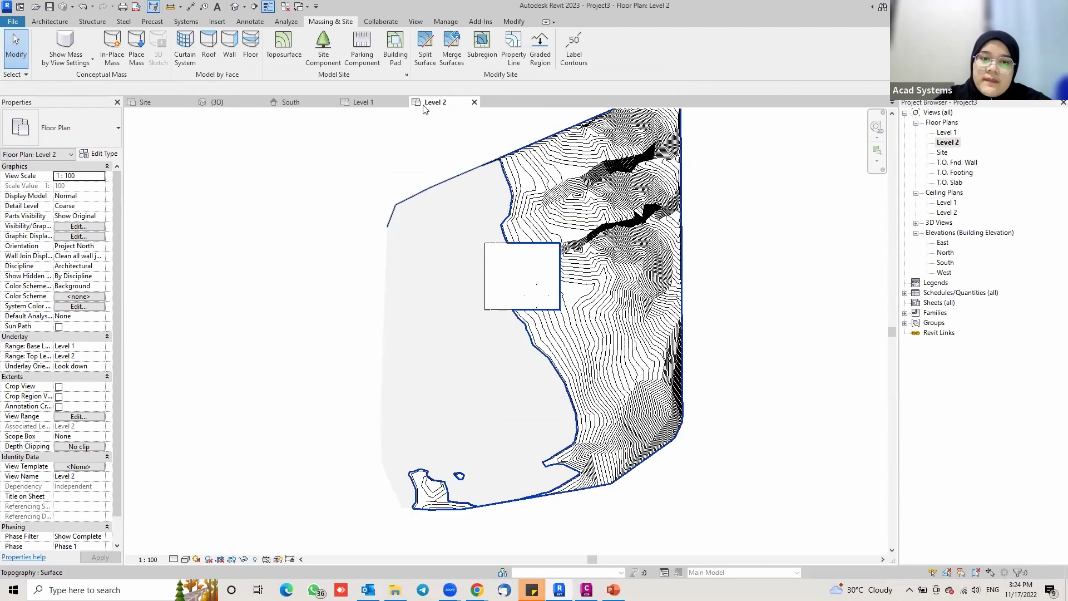
# - Draw a rectangle of Generic - 200mm architectural walls up to Level 2 inside the building pad in the Level 1 plan
pyautogui.click(359, 101)
pyautogui.scroll(2, 536, 263)
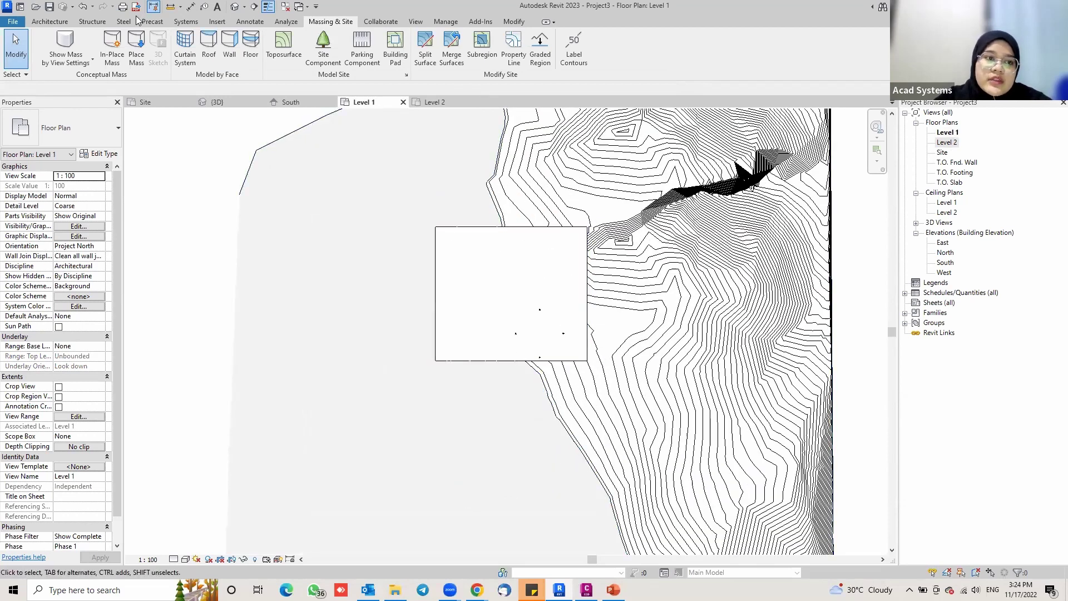
pyautogui.click(55, 21)
pyautogui.click(45, 60)
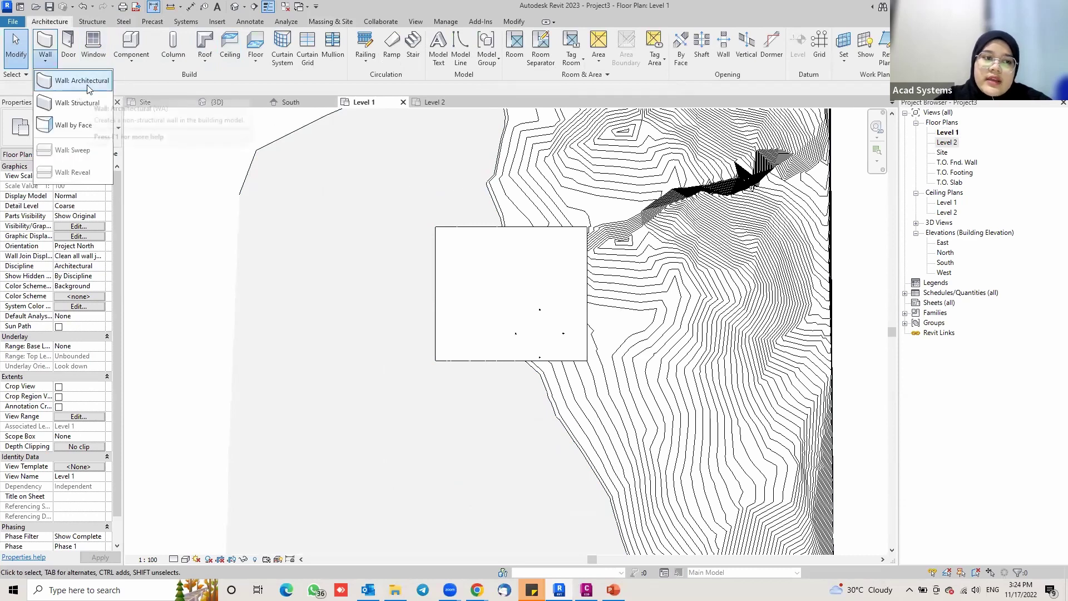
pyautogui.click(81, 84)
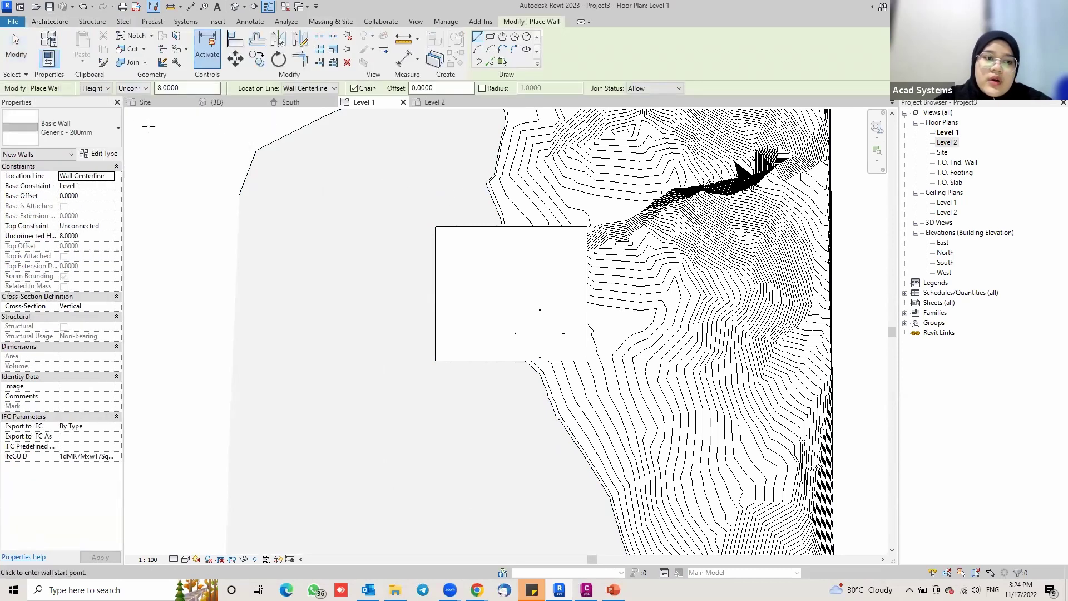
pyautogui.click(133, 88)
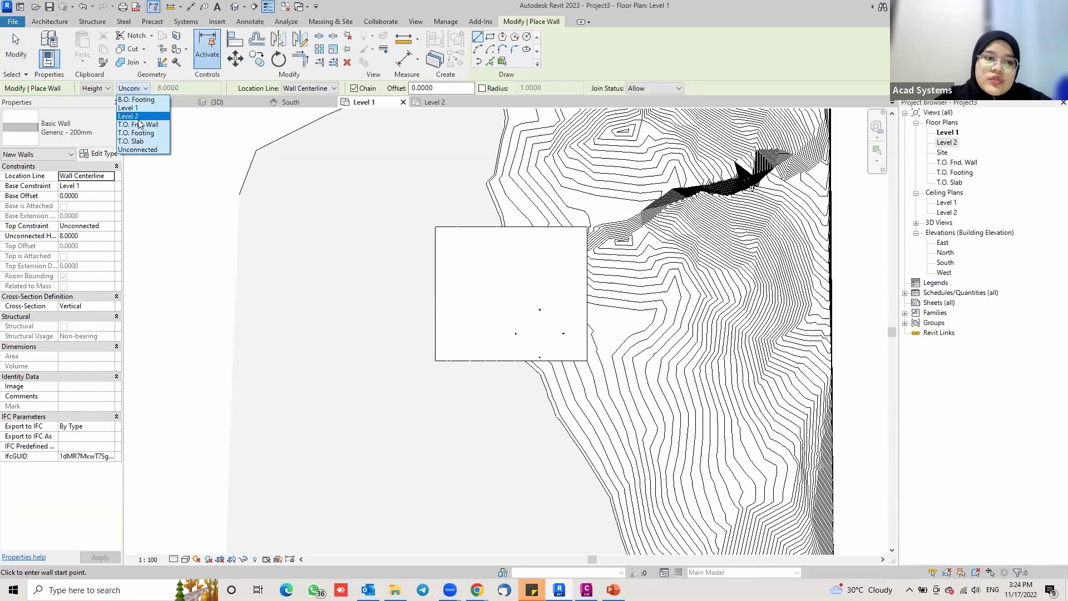
pyautogui.click(129, 116)
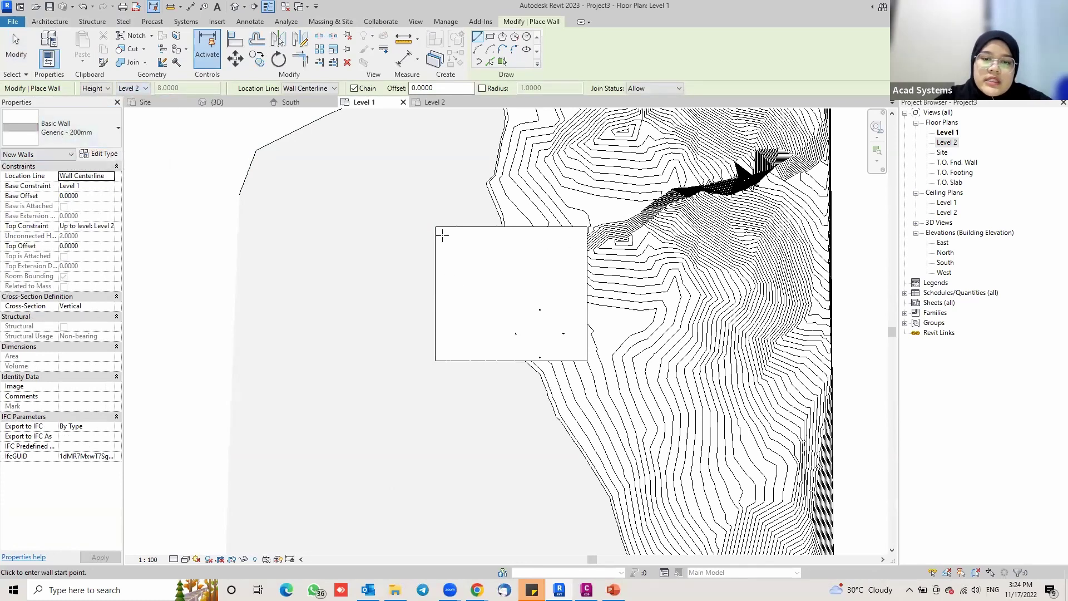
pyautogui.click(489, 37)
pyautogui.moveTo(443, 220)
pyautogui.mouseDown(button='middle')
pyautogui.moveTo(375, 250)
pyautogui.moveTo(365, 221)
pyautogui.mouseUp(button='middle')
pyautogui.scroll(1, 362, 223)
pyautogui.click(362, 224)
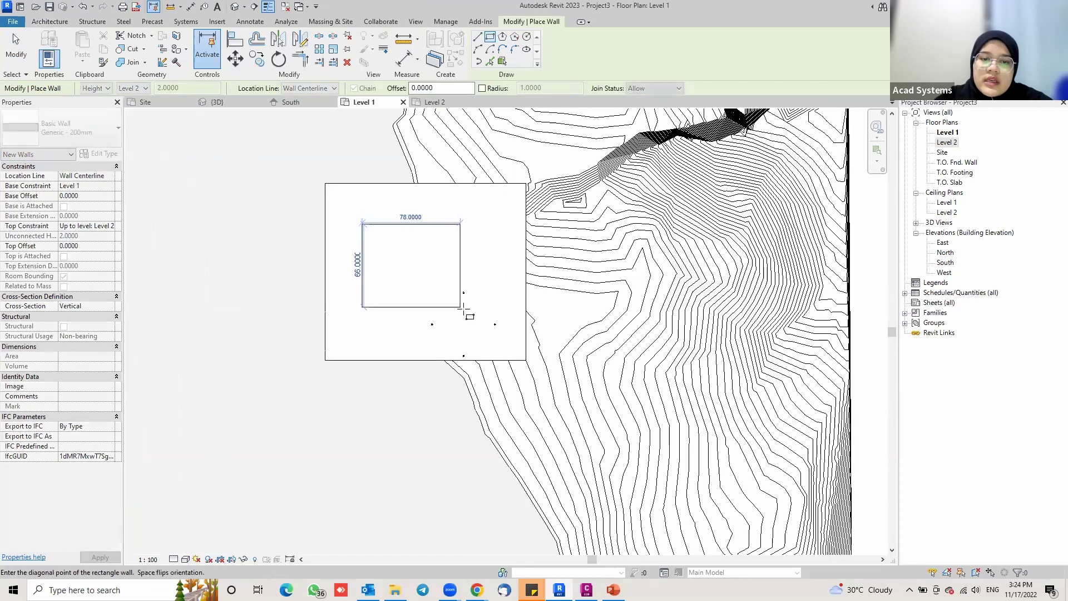
pyautogui.click(474, 313)
pyautogui.press('Escape')
pyautogui.press('Escape')
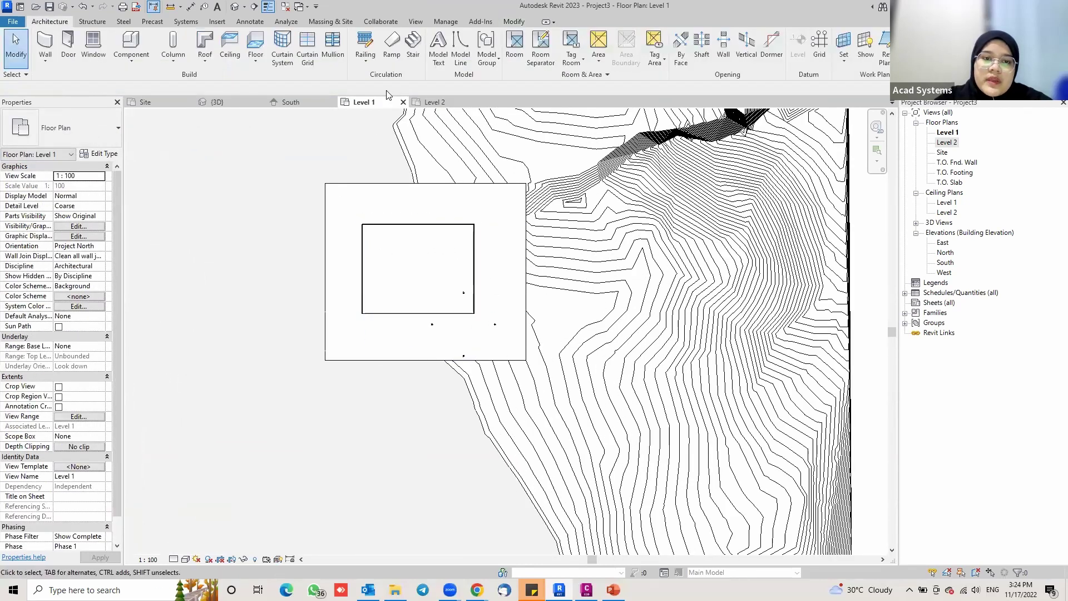
# - Inspect the new walls on the building pad and the surrounding terrain in the 3D view
pyautogui.click(230, 104)
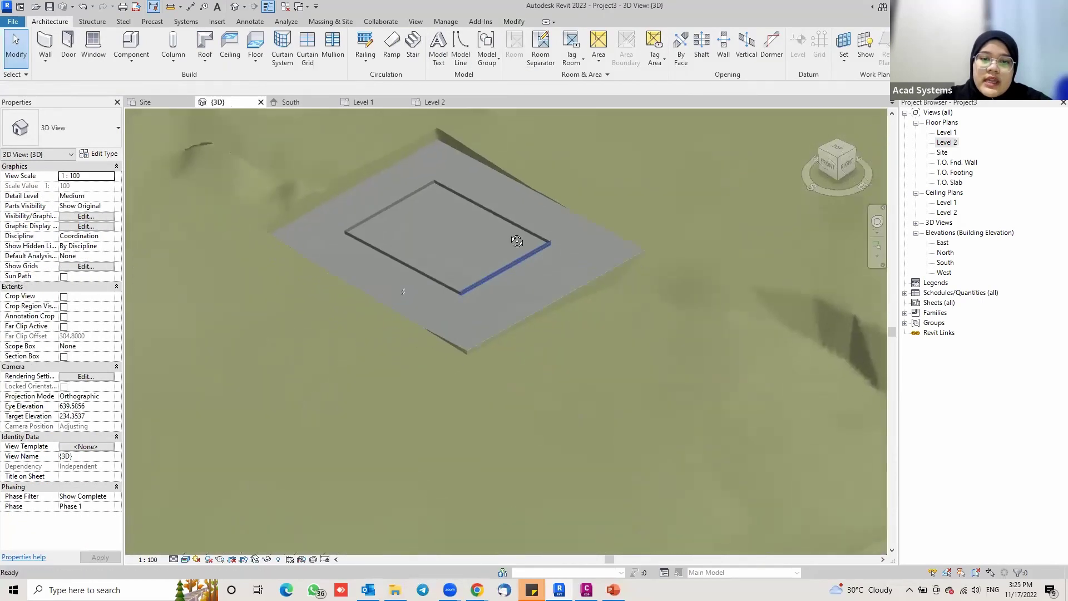
pyautogui.moveTo(506, 226)
pyautogui.keyDown('shift'); pyautogui.mouseDown(button='middle')
pyautogui.moveTo(515, 227)
pyautogui.moveTo(448, 247)
pyautogui.mouseUp(button='middle'); pyautogui.keyUp('shift')
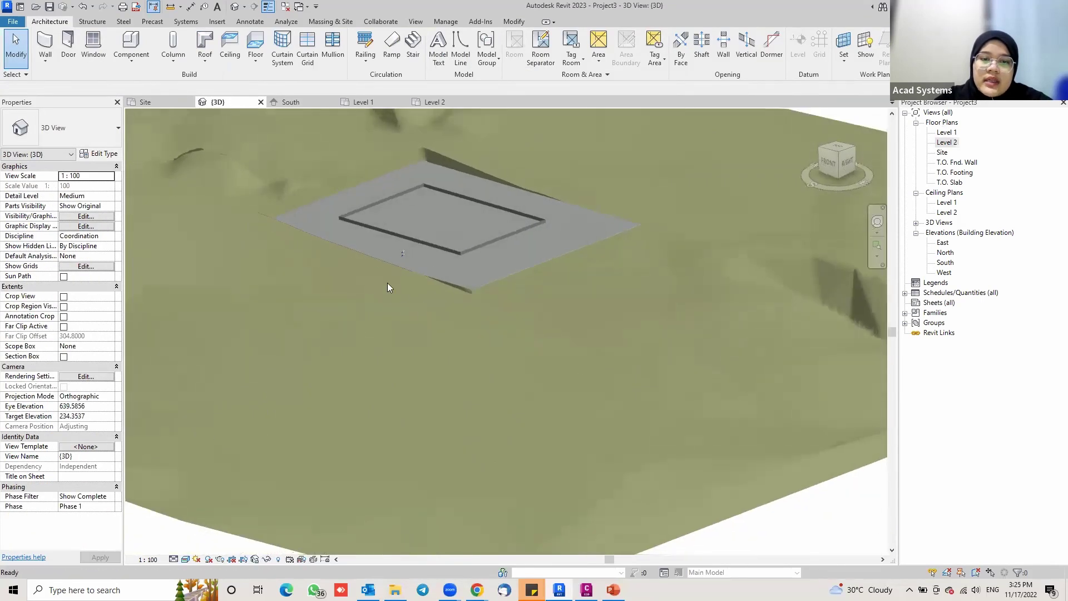
pyautogui.scroll(8, 387, 282)
pyautogui.scroll(-6, 452, 305)
pyautogui.scroll(3, 526, 278)
pyautogui.scroll(-5, 600, 281)
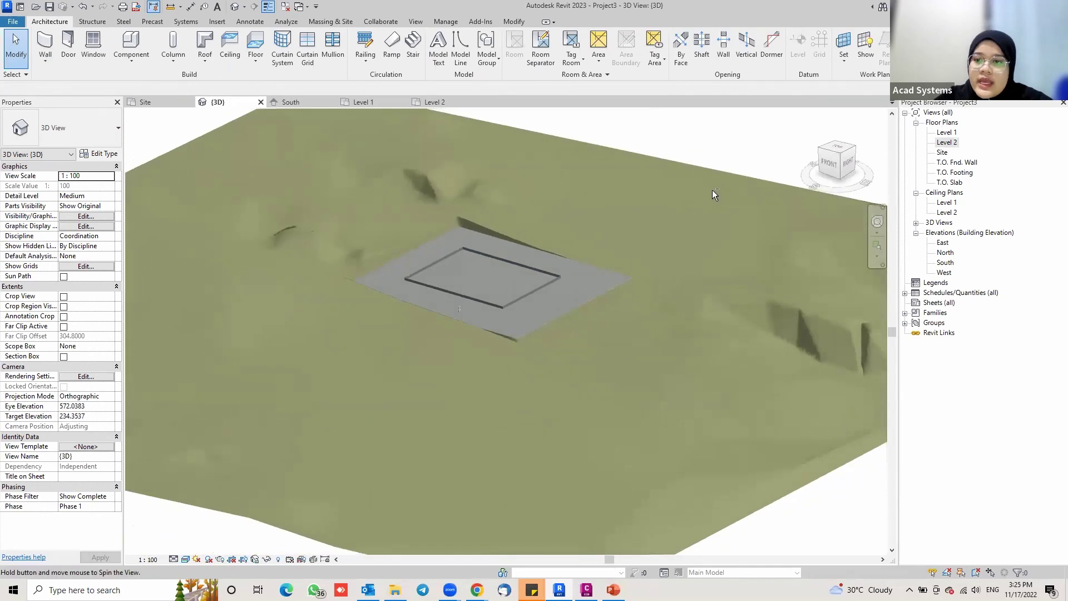
pyautogui.scroll(-4, 713, 192)
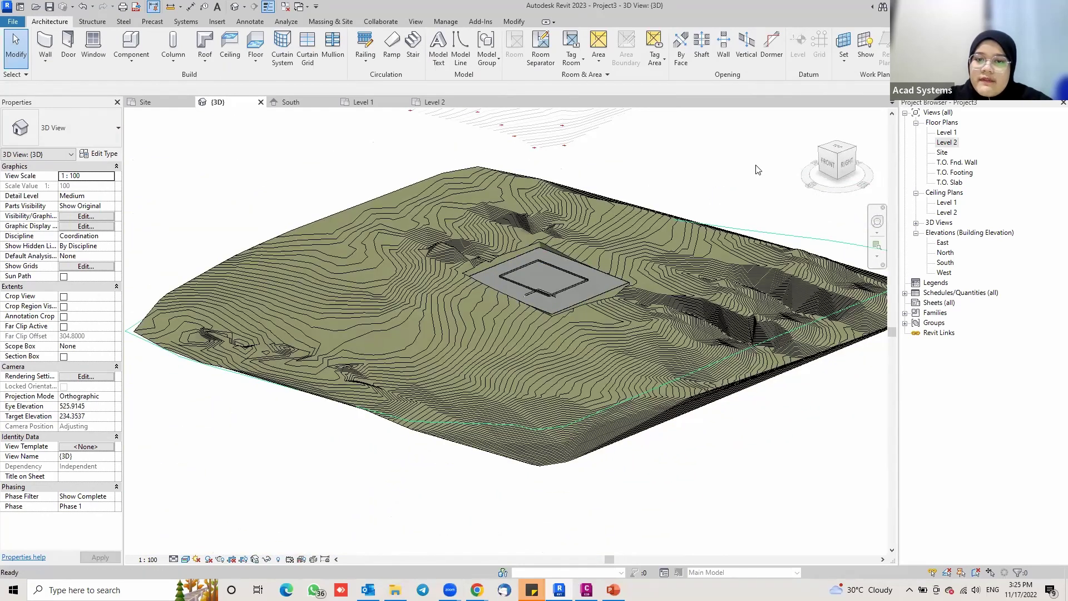
pyautogui.scroll(-5, 536, 166)
pyautogui.scroll(2, 504, 236)
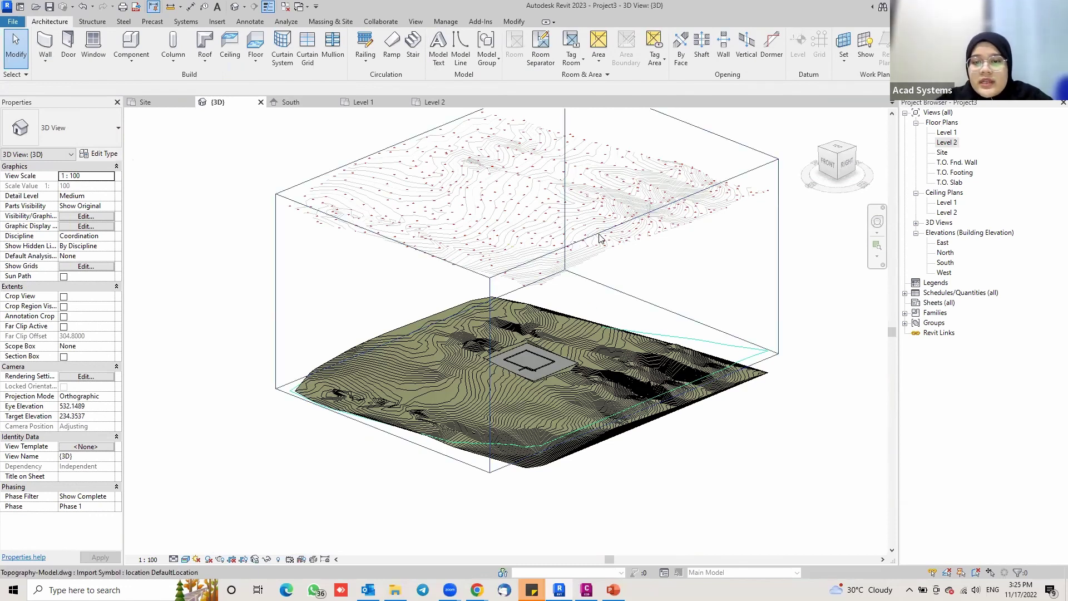
# - Try deleting the imported Topography-Model.dwg in the 3D view and undo the deletion
pyautogui.click(575, 253)
pyautogui.press('Delete')
pyautogui.hotkey('ctrl', 'z')
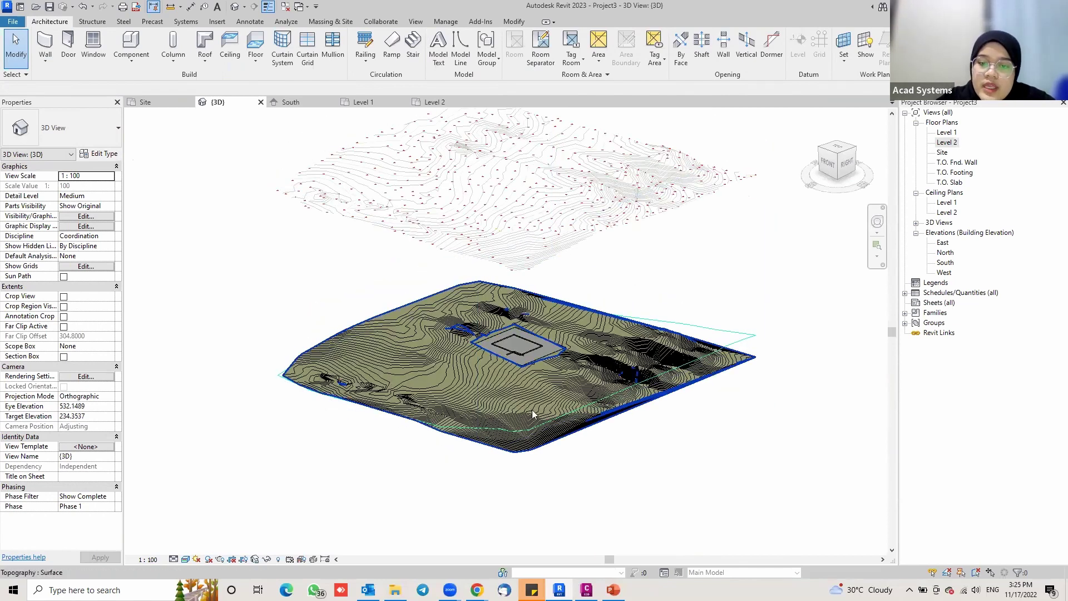
pyautogui.scroll(2, 540, 377)
pyautogui.moveTo(498, 357); pyautogui.dragTo(495, 354, button='middle')
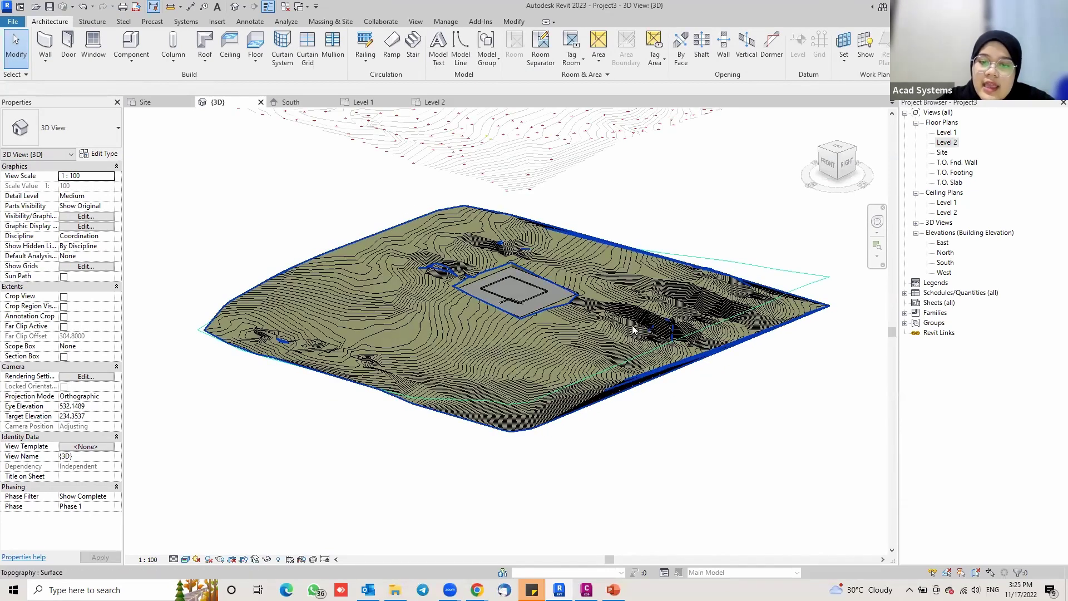
pyautogui.scroll(2, 625, 334)
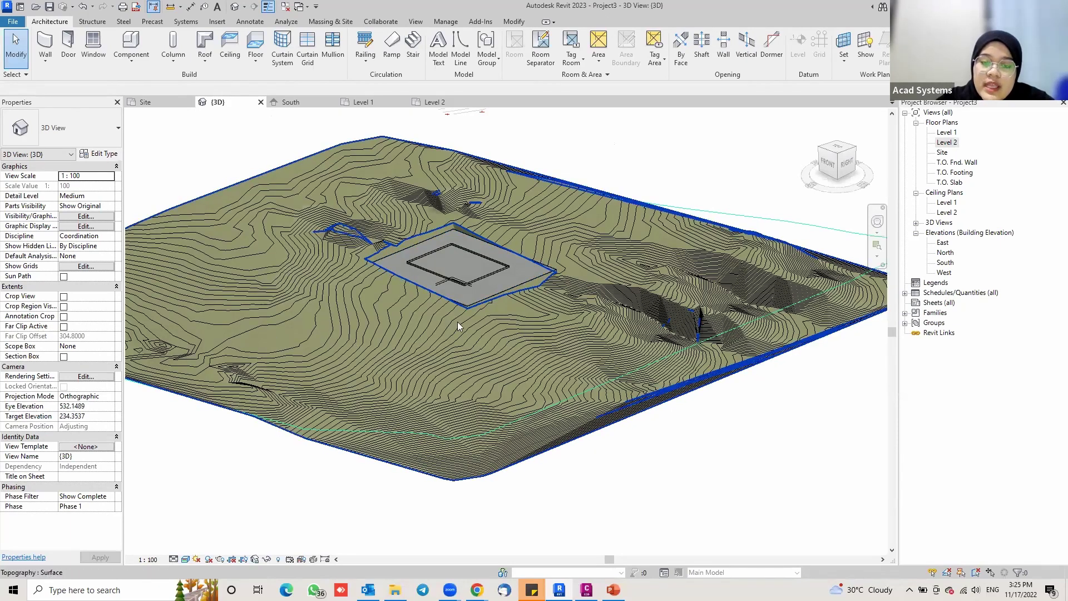
pyautogui.moveTo(458, 323); pyautogui.dragTo(532, 333, button='middle')
pyautogui.scroll(-1, 532, 333)
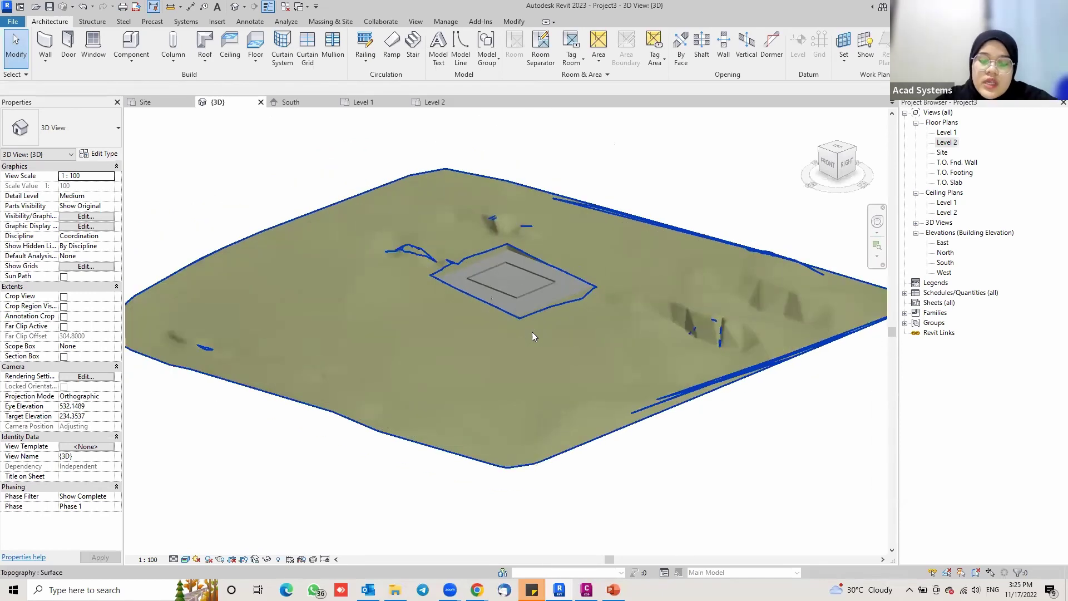
pyautogui.scroll(-1, 531, 303)
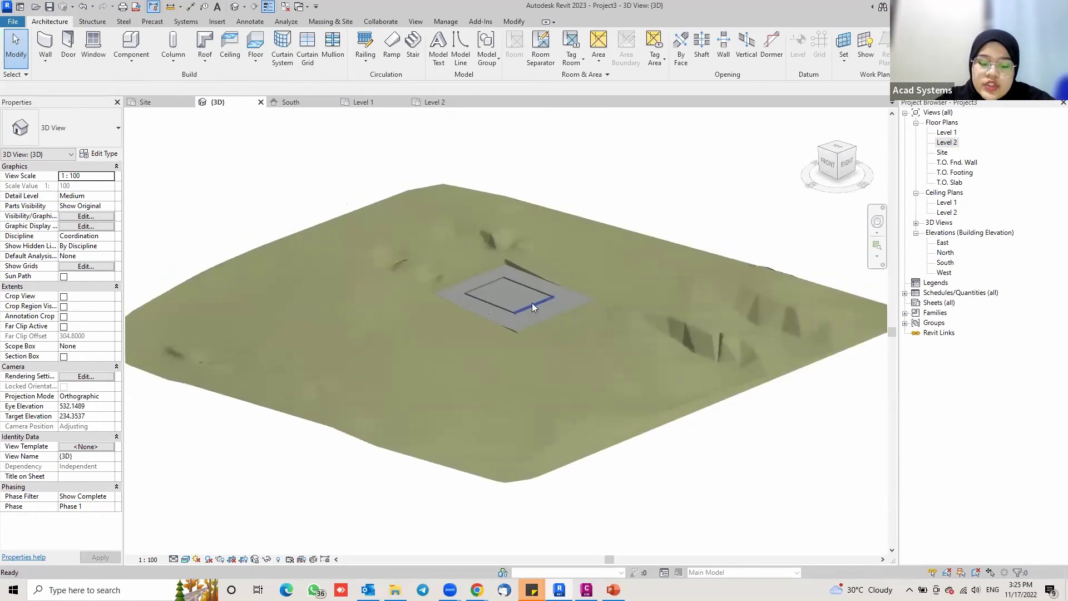
# - Turn off the Topography subcategories Hidden Lines, Boundary Point, Interior Point, Primary Contours and Secondary Contours for the 3D view
pyautogui.press('v')
pyautogui.press('g')
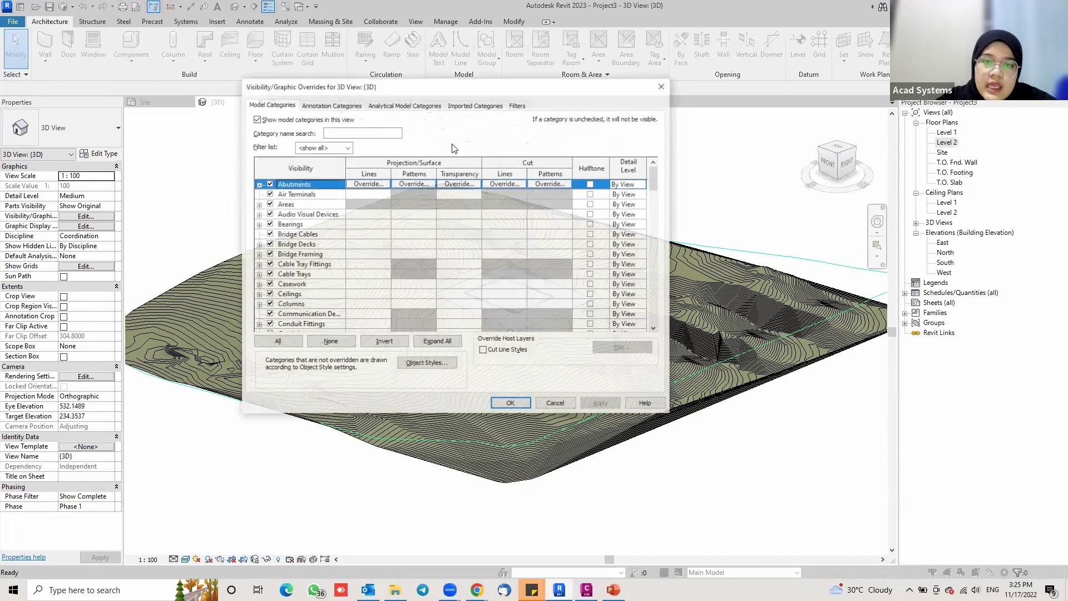
pyautogui.scroll(-10, 287, 285)
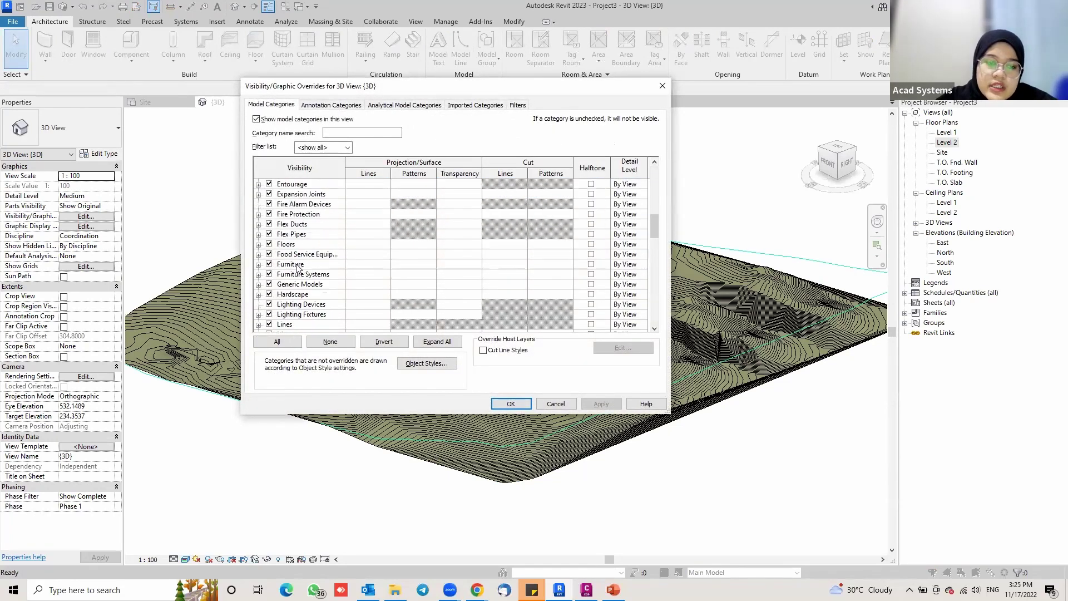
pyautogui.scroll(-13, 301, 271)
pyautogui.scroll(-3, 314, 300)
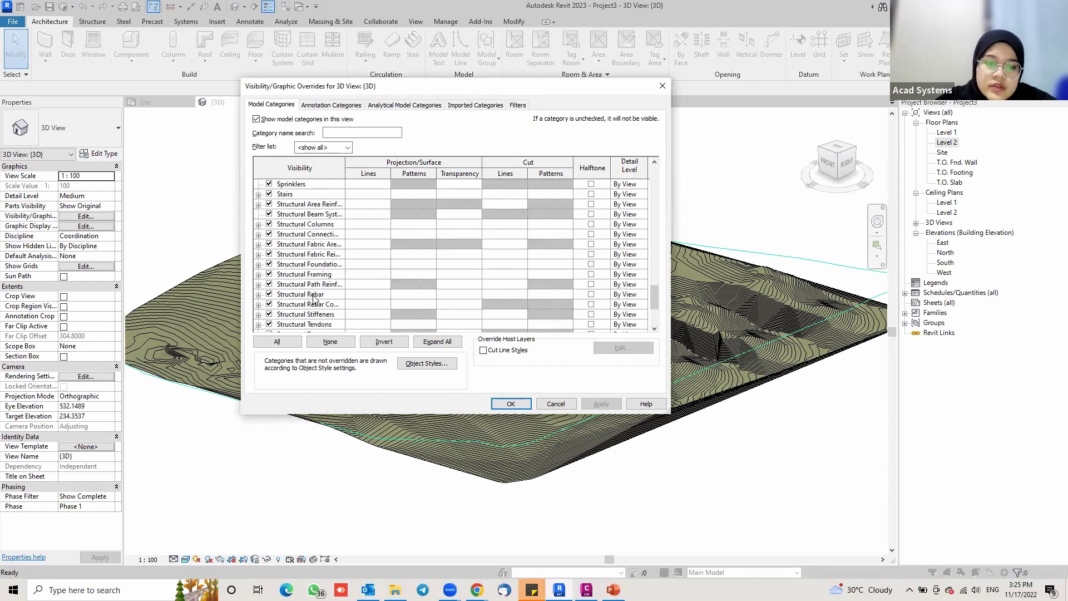
pyautogui.scroll(-3, 315, 297)
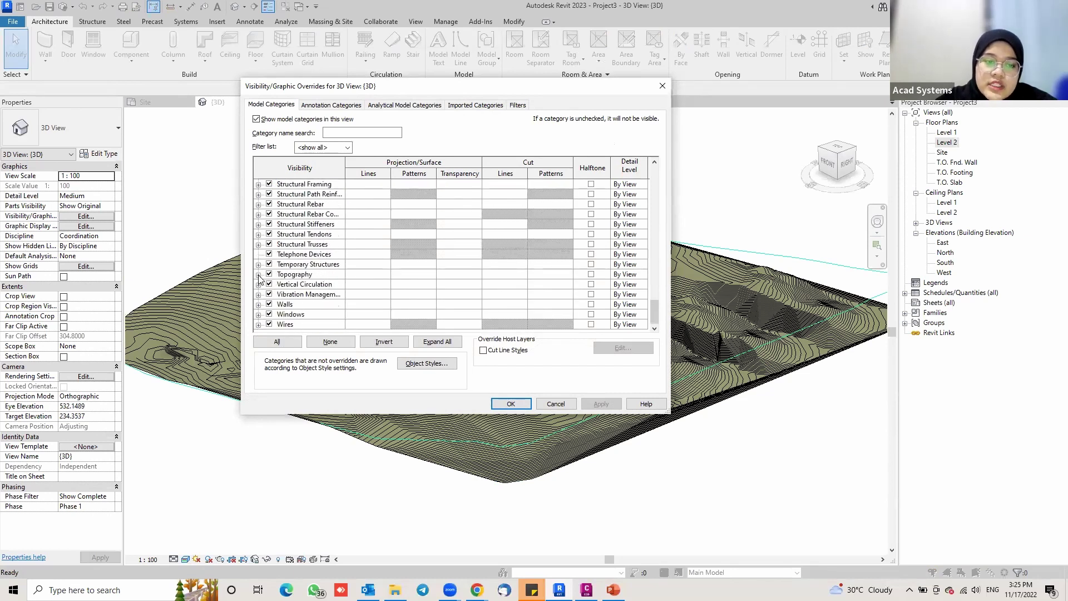
pyautogui.click(258, 275)
pyautogui.click(281, 273)
pyautogui.click(281, 284)
pyautogui.click(280, 294)
pyautogui.press('Down')
pyautogui.press('space')
pyautogui.press('Down')
pyautogui.press('space')
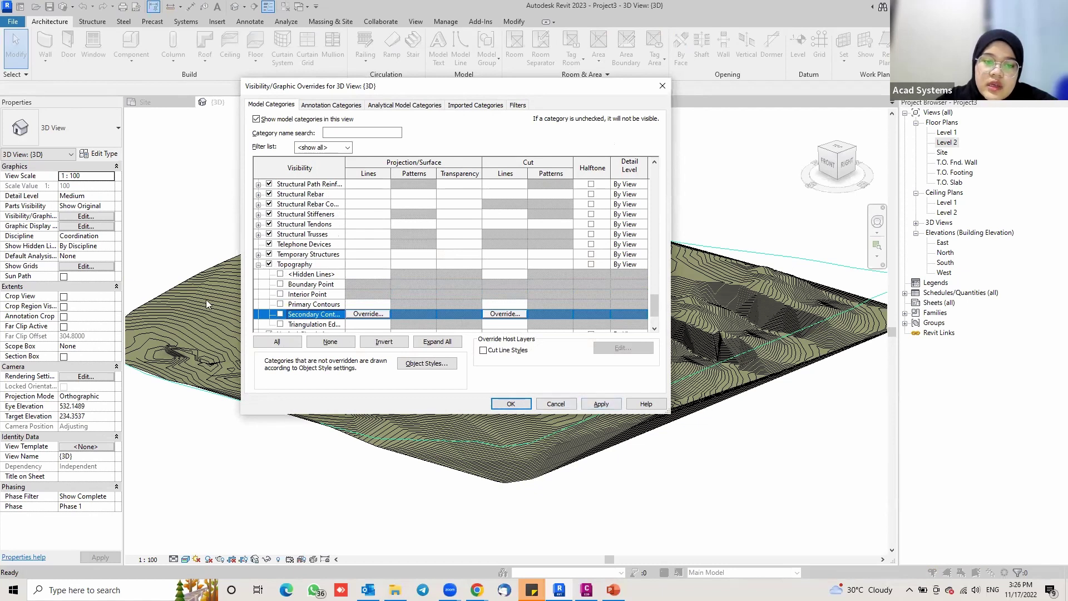
# - Hide all layers of the imported Topography-Model.dwg, from 0 through V-NODE-TREE, in the 3D view and view the terrain
pyautogui.click(469, 107)
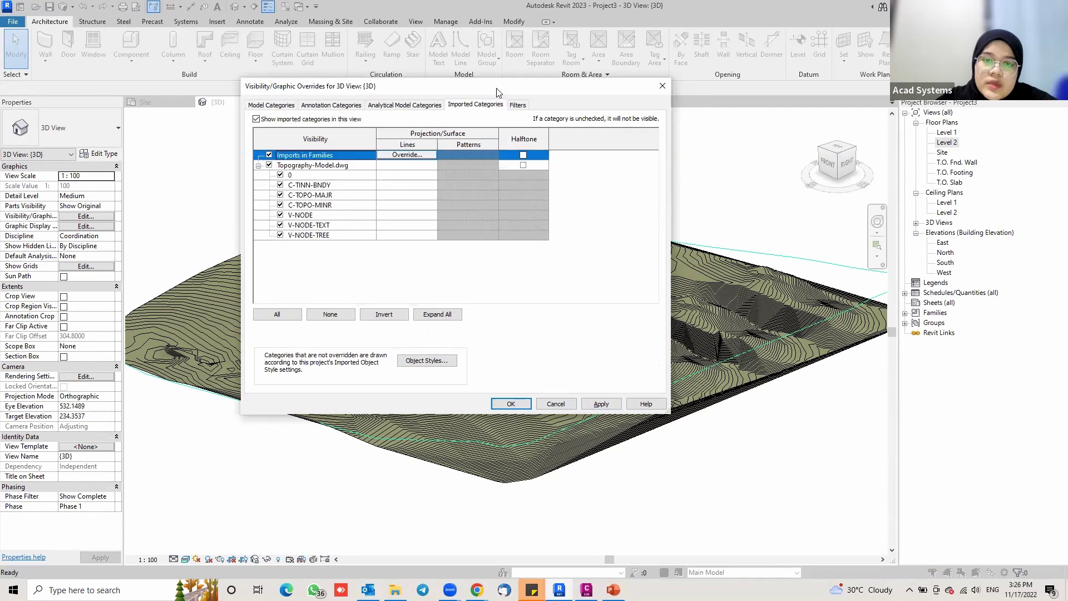
pyautogui.click(279, 174)
pyautogui.click(280, 184)
pyautogui.click(280, 195)
pyautogui.click(280, 204)
pyautogui.click(280, 215)
pyautogui.click(280, 225)
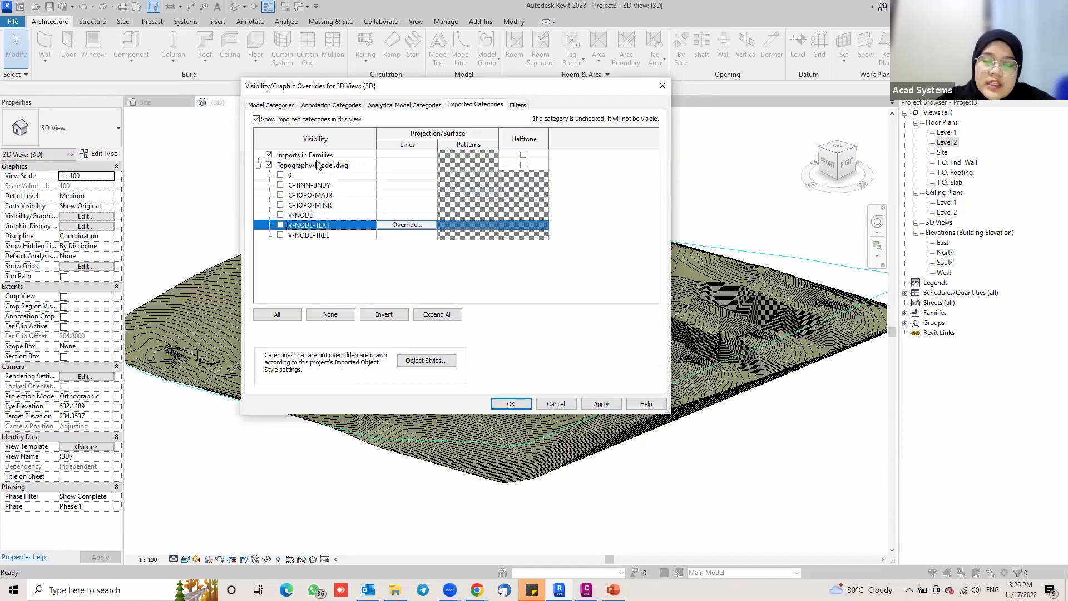
pyautogui.click(601, 404)
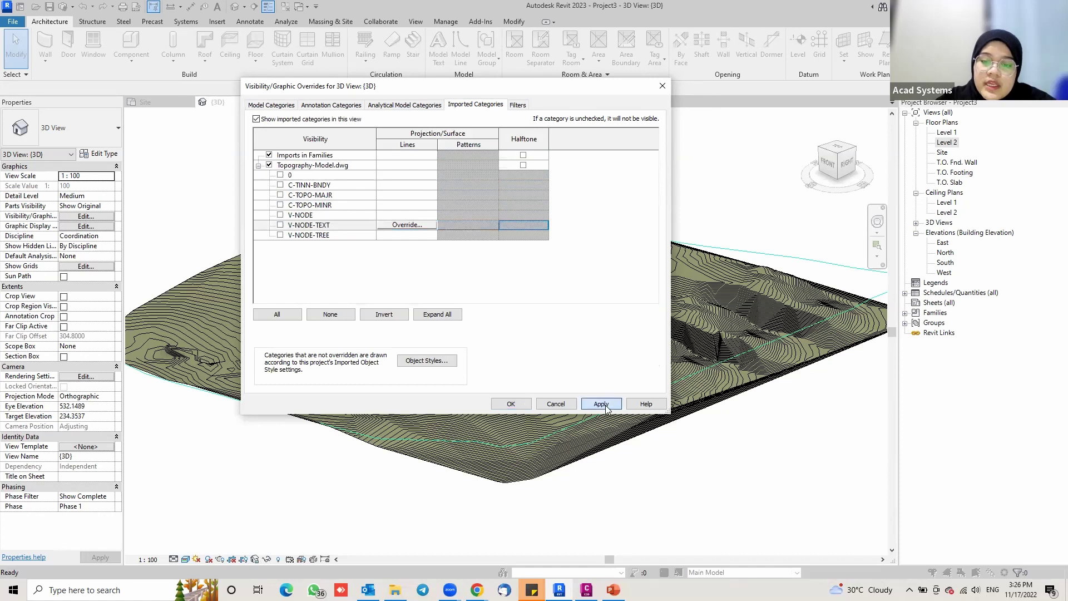
pyautogui.click(510, 404)
pyautogui.keyDown('shift'); pyautogui.moveTo(667, 312); pyautogui.dragTo(579, 312, button='middle'); pyautogui.keyUp('shift')
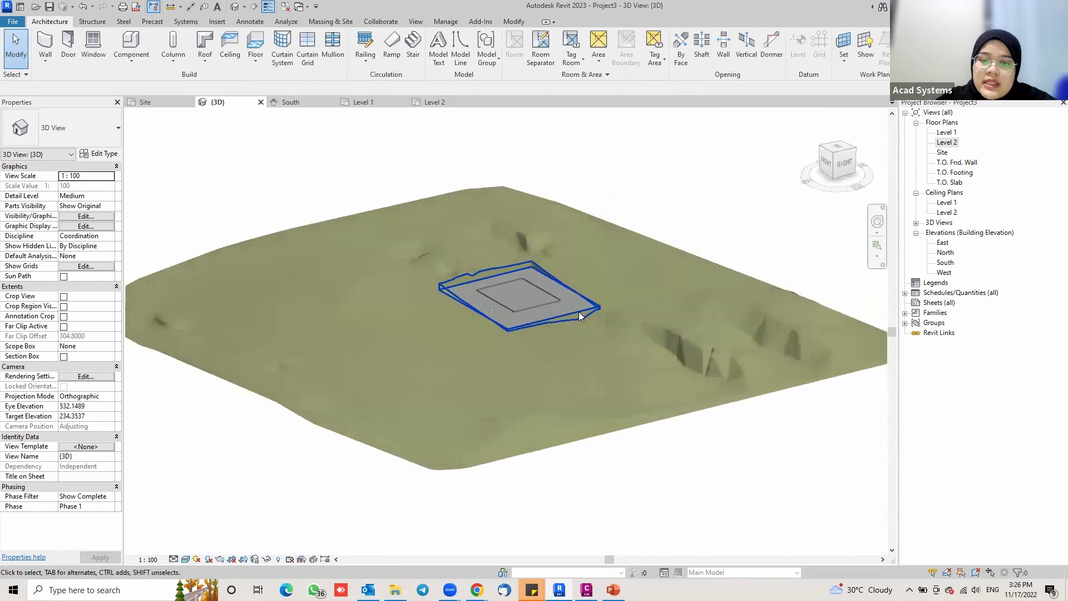
pyautogui.scroll(-6, 648, 286)
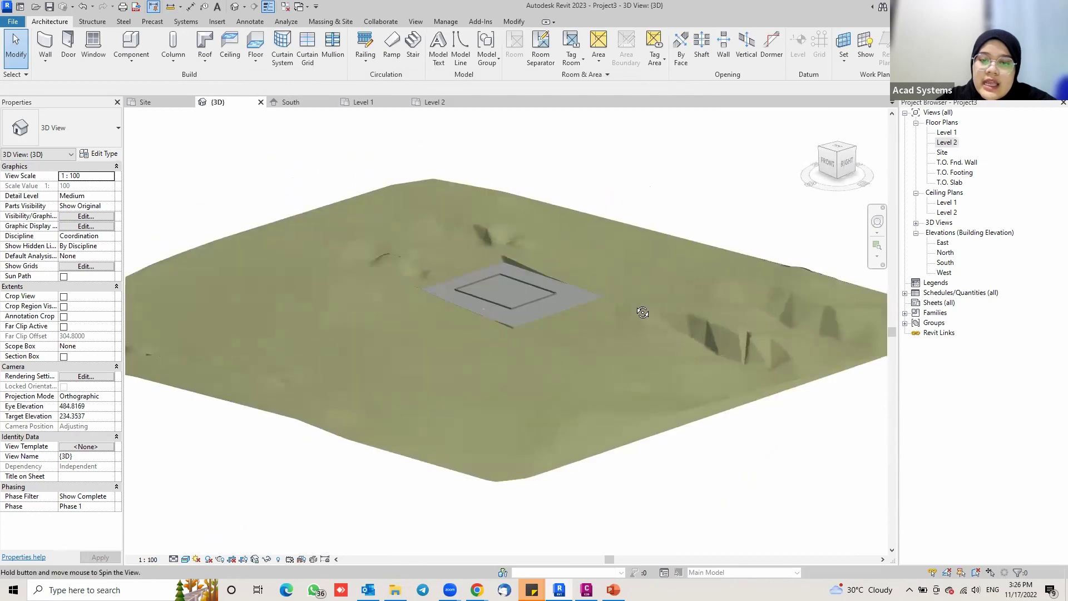
pyautogui.moveTo(531, 354); pyautogui.dragTo(388, 478, button='middle')
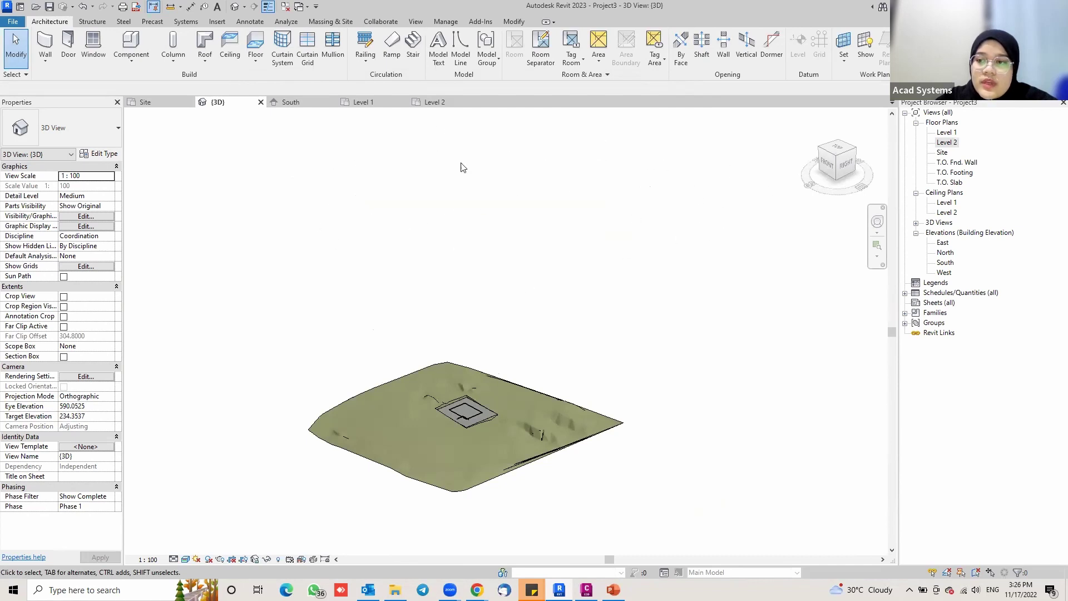
# - Examine the building pad, its walls and the surrounding terrain surface from several angles in the 3D view
pyautogui.keyDown('shift'); pyautogui.moveTo(548, 402); pyautogui.dragTo(591, 296, button='middle'); pyautogui.keyUp('shift')
pyautogui.scroll(3, 550, 335)
pyautogui.scroll(2, 591, 296)
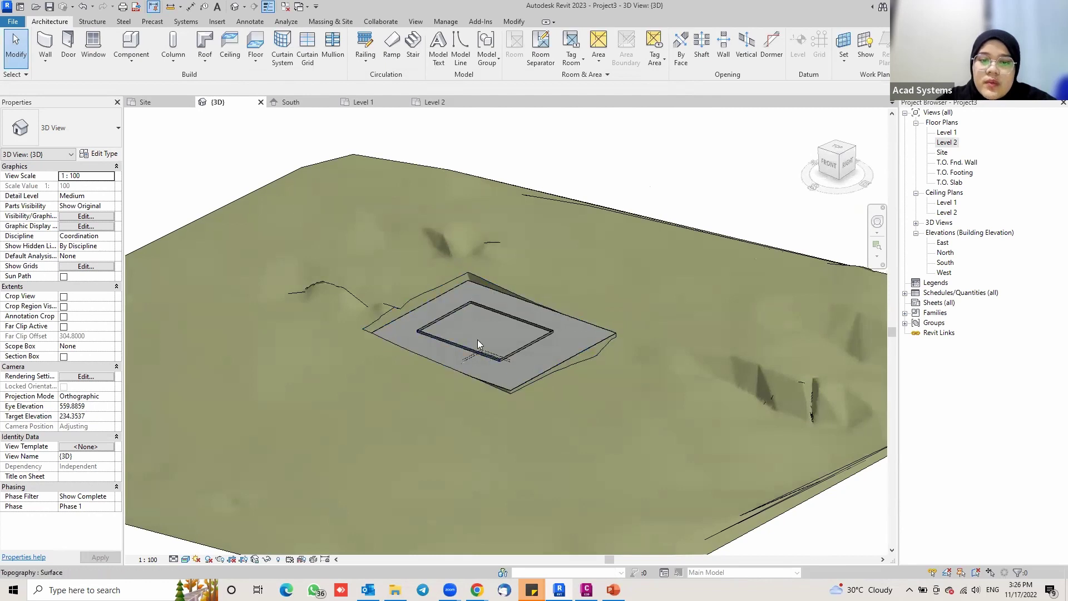
pyautogui.moveTo(453, 348); pyautogui.dragTo(464, 328, button='middle')
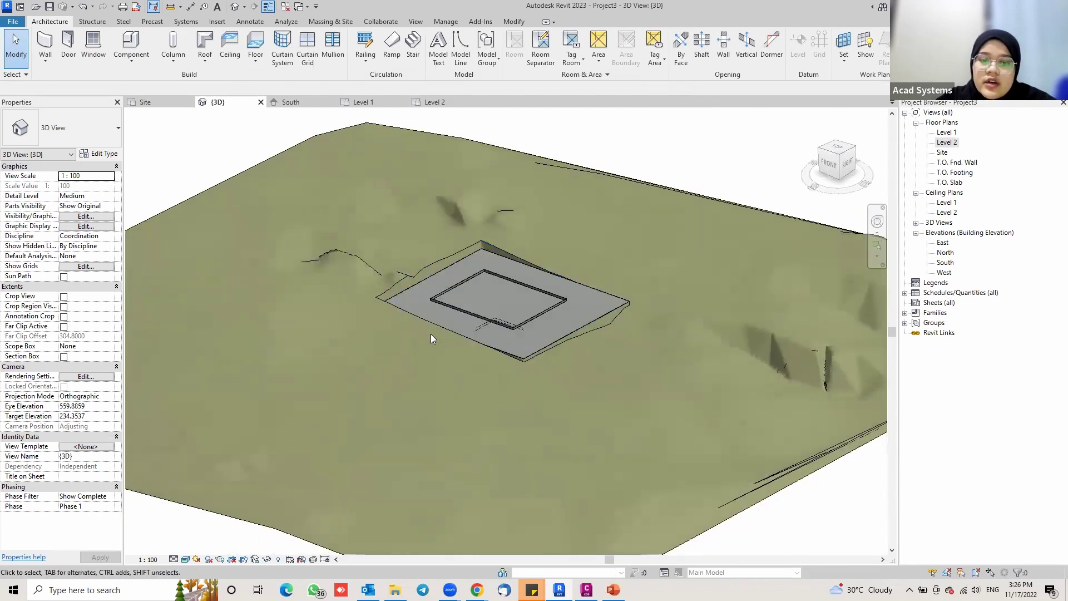
pyautogui.moveTo(456, 348); pyautogui.dragTo(480, 330, button='middle')
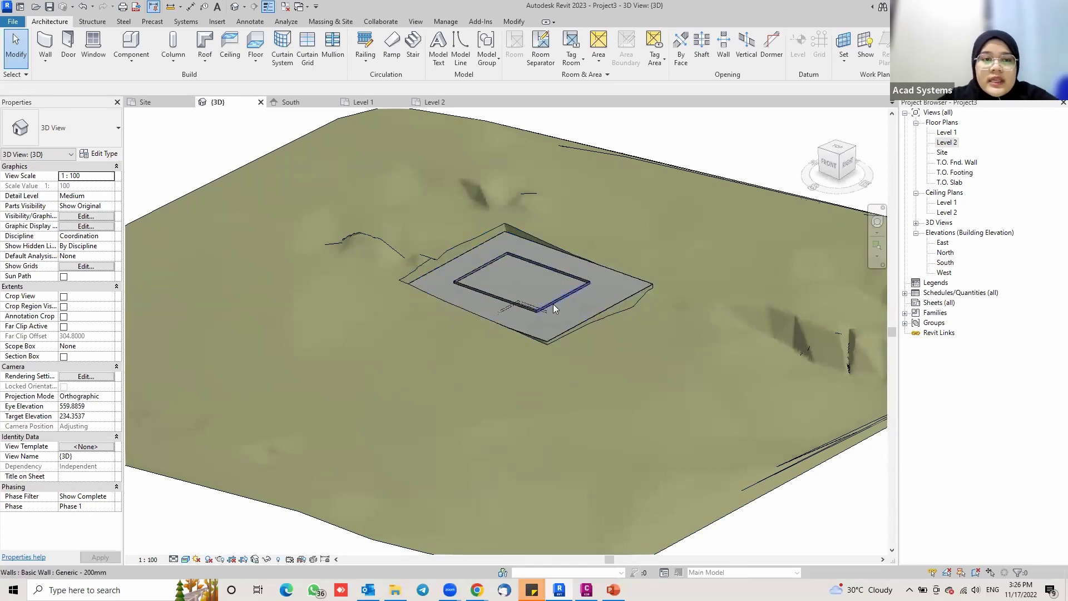
pyautogui.keyDown('shift'); pyautogui.moveTo(510, 372); pyautogui.dragTo(595, 271, button='middle'); pyautogui.keyUp('shift')
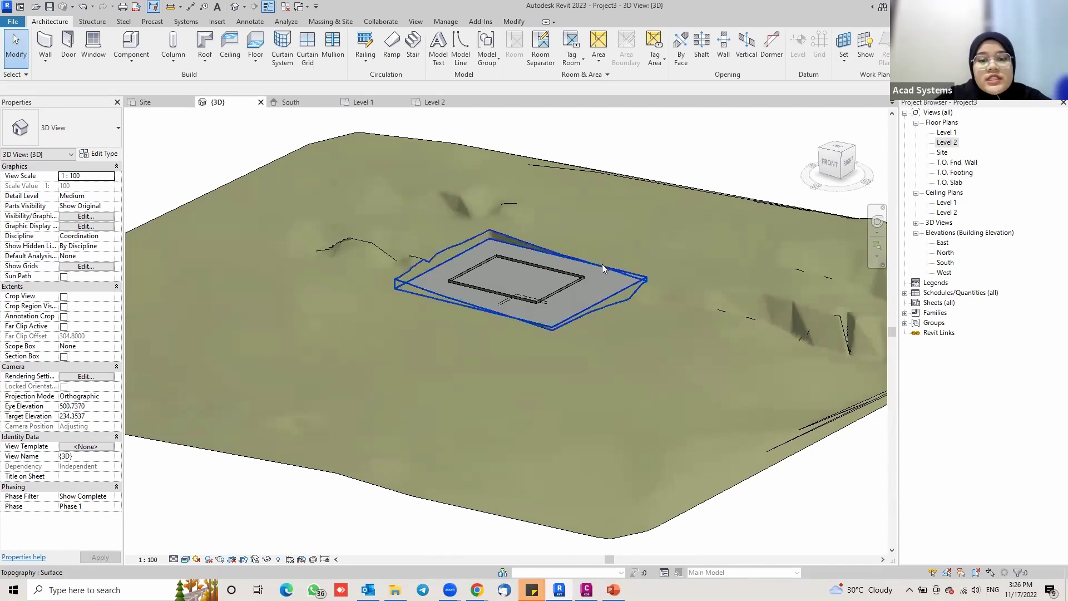
pyautogui.keyDown('shift'); pyautogui.moveTo(606, 258); pyautogui.dragTo(605, 266, button='middle'); pyautogui.keyUp('shift')
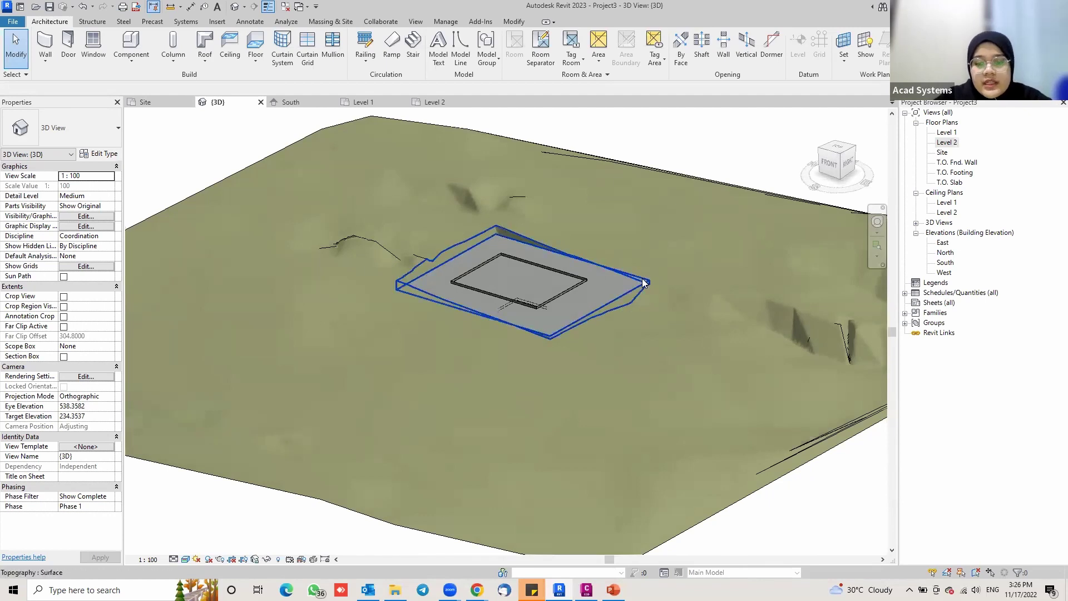
pyautogui.moveTo(634, 267); pyautogui.dragTo(614, 268, button='middle')
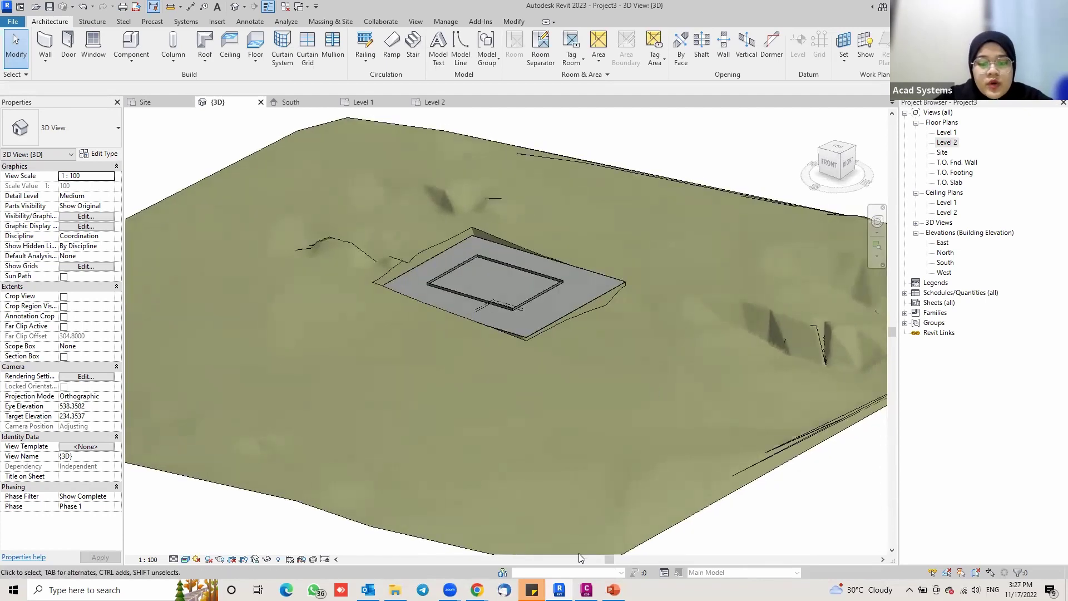
# - Switch to Chrome and view the Acad Systems home page at acadsystems.com
pyautogui.moveTo(477, 590)
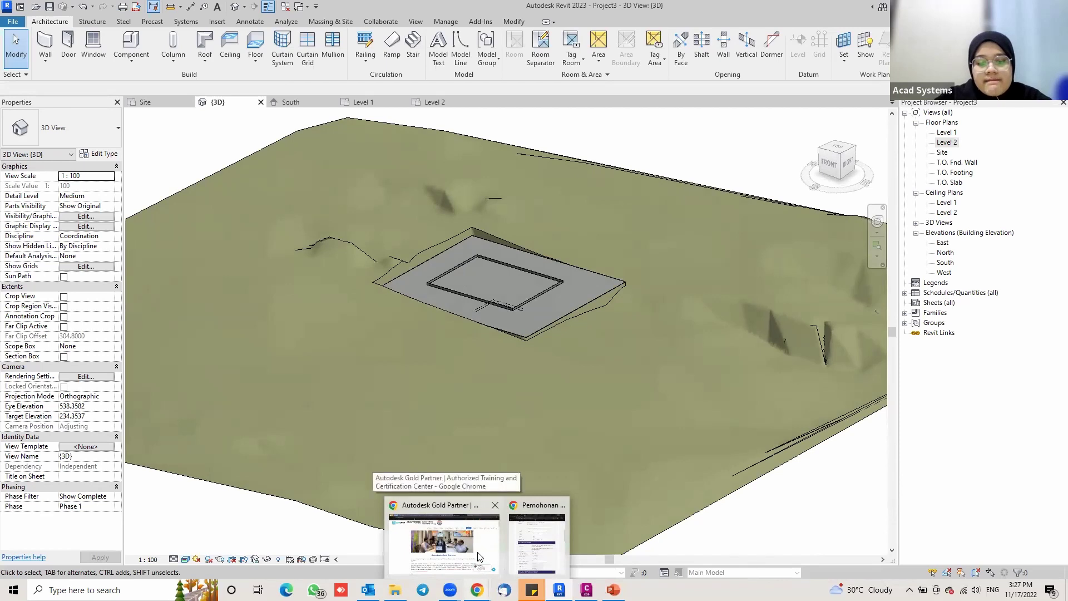
pyautogui.click(444, 542)
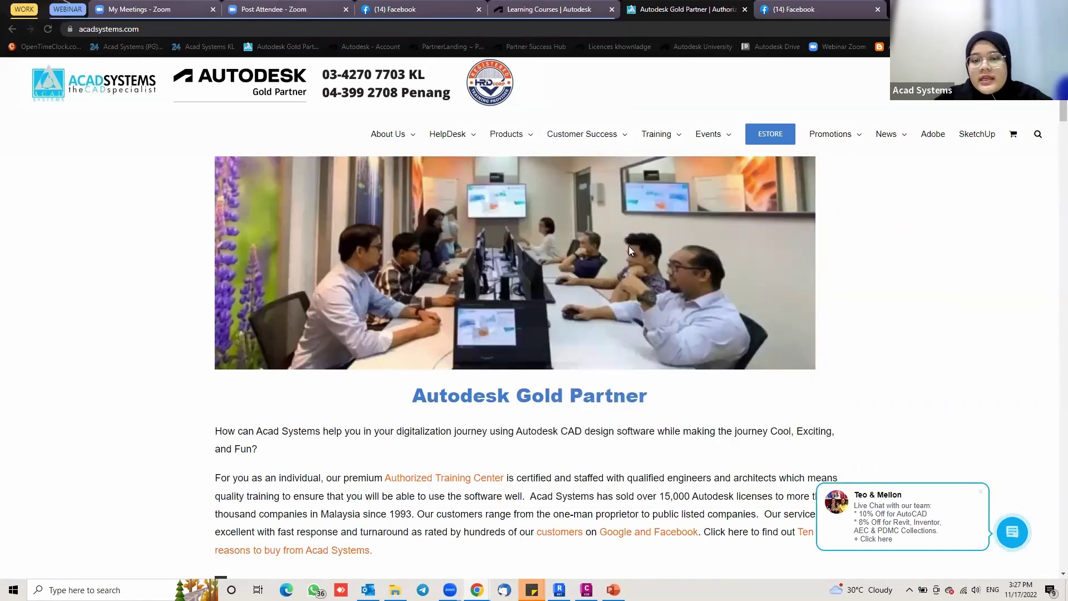
pyautogui.click(111, 29)
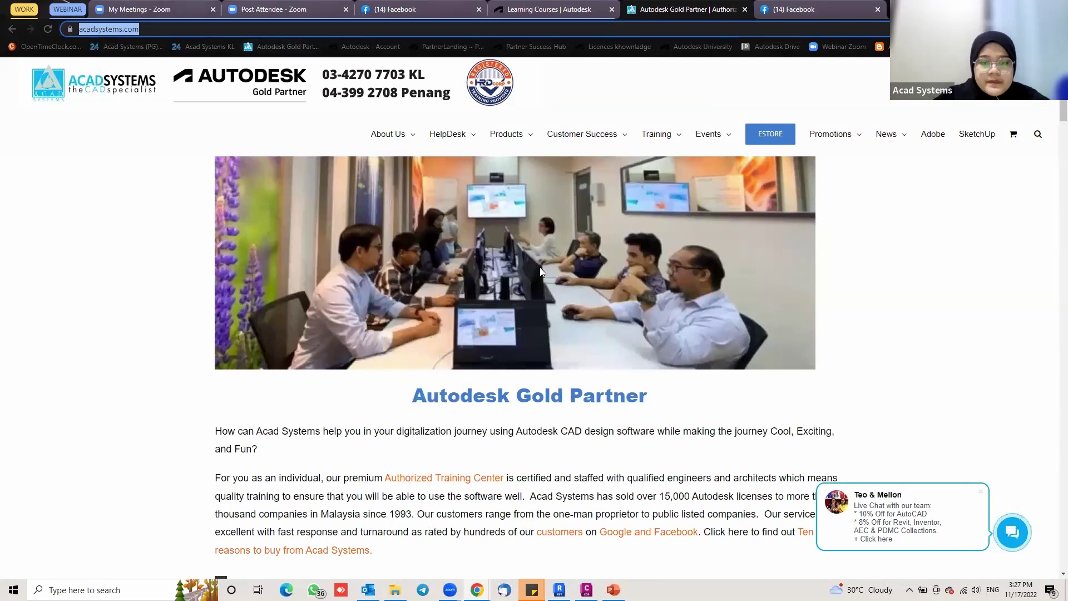
pyautogui.scroll(-3, 543, 272)
pyautogui.scroll(-3, 543, 272)
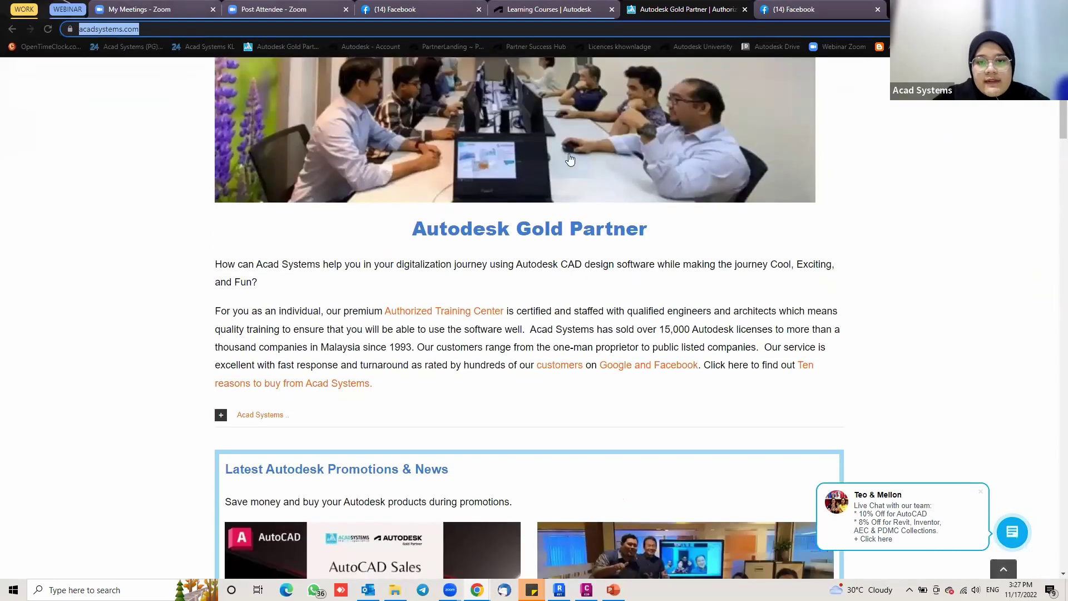
pyautogui.scroll(5, 844, 290)
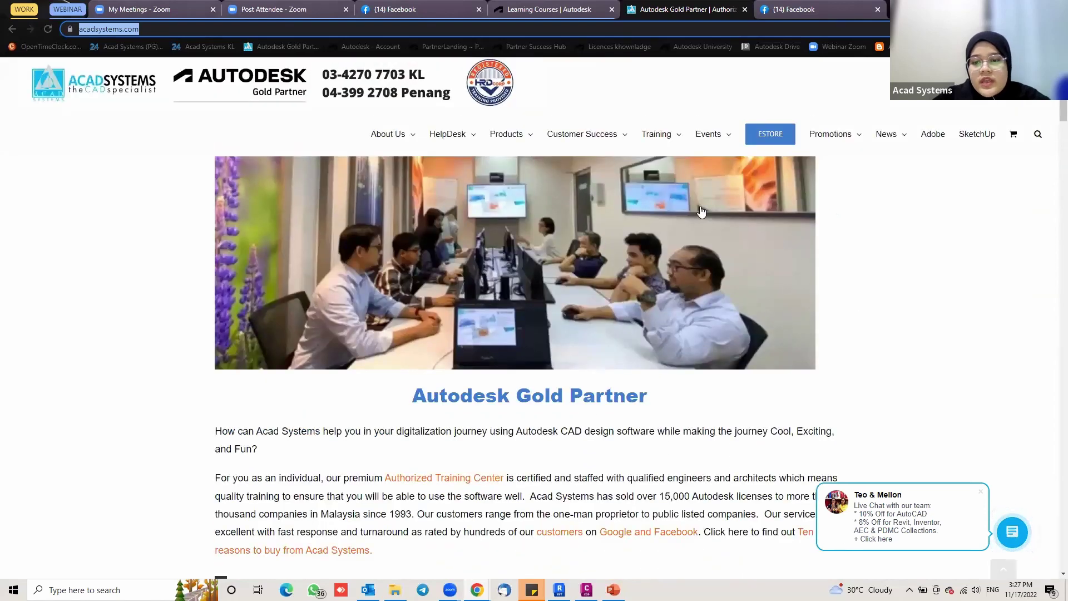
# - Look over the site's product categories, latest Autodesk promotions and news, and the online lessons section of the home page
pyautogui.moveTo(507, 134)
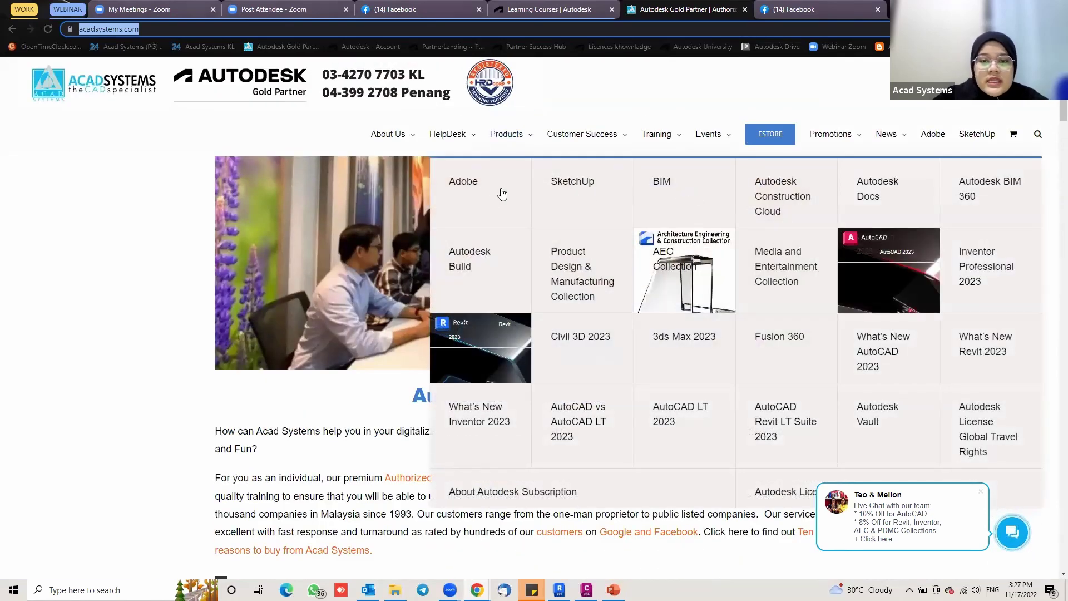
pyautogui.scroll(-1, 349, 269)
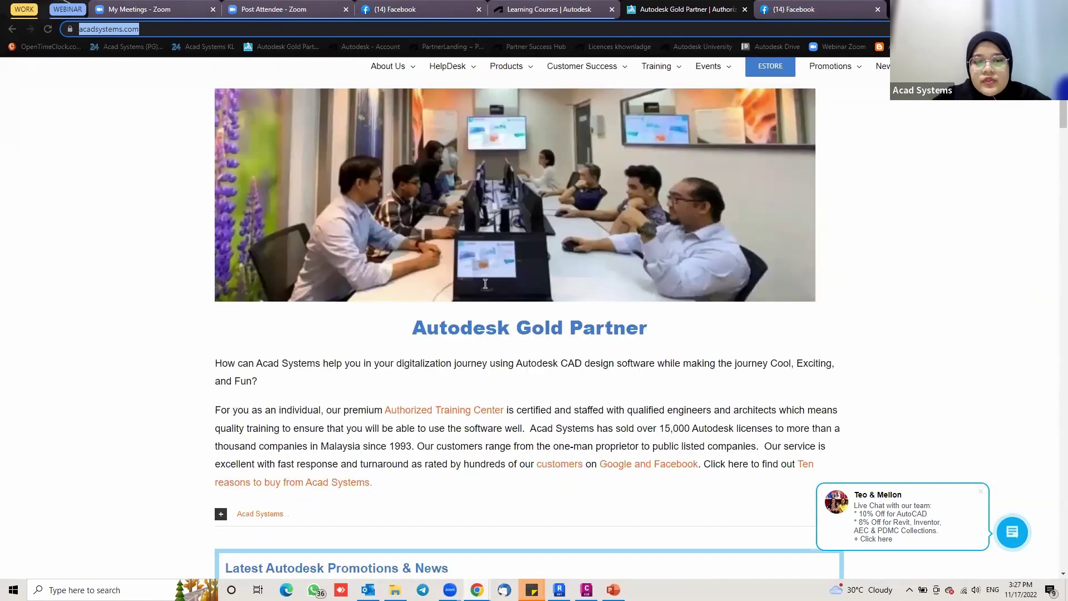
pyautogui.scroll(-2, 485, 284)
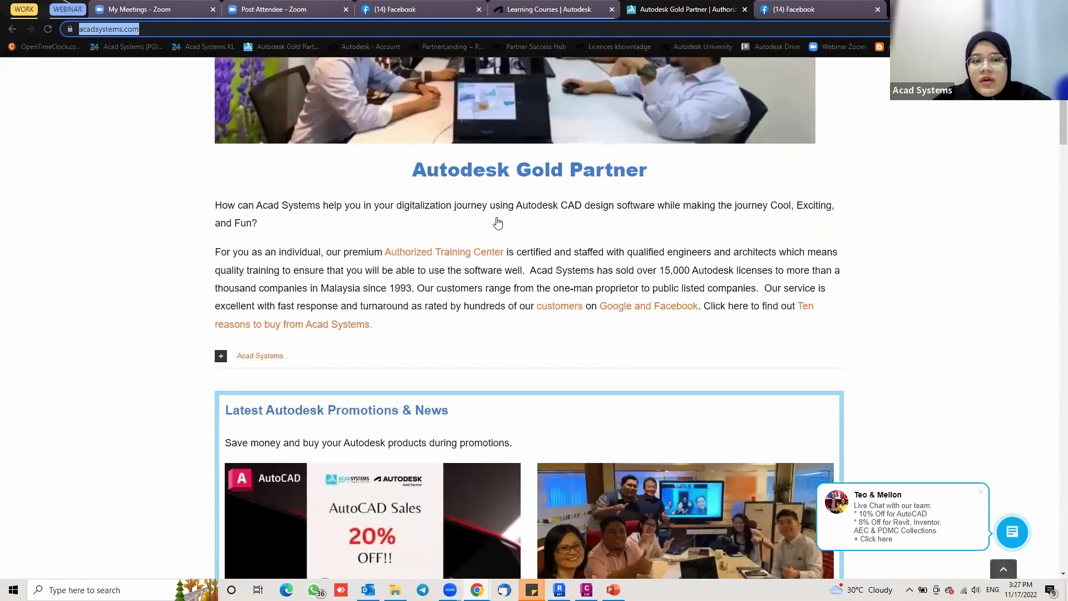
pyautogui.scroll(-2, 497, 223)
pyautogui.scroll(-1, 688, 329)
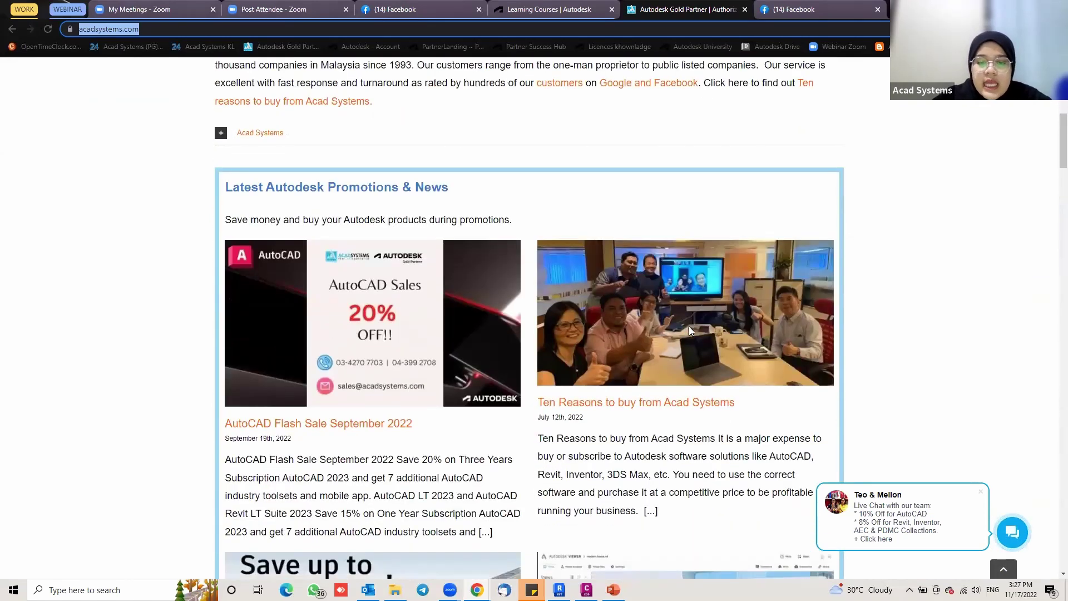
pyautogui.scroll(-2, 689, 326)
pyautogui.scroll(-1, 689, 330)
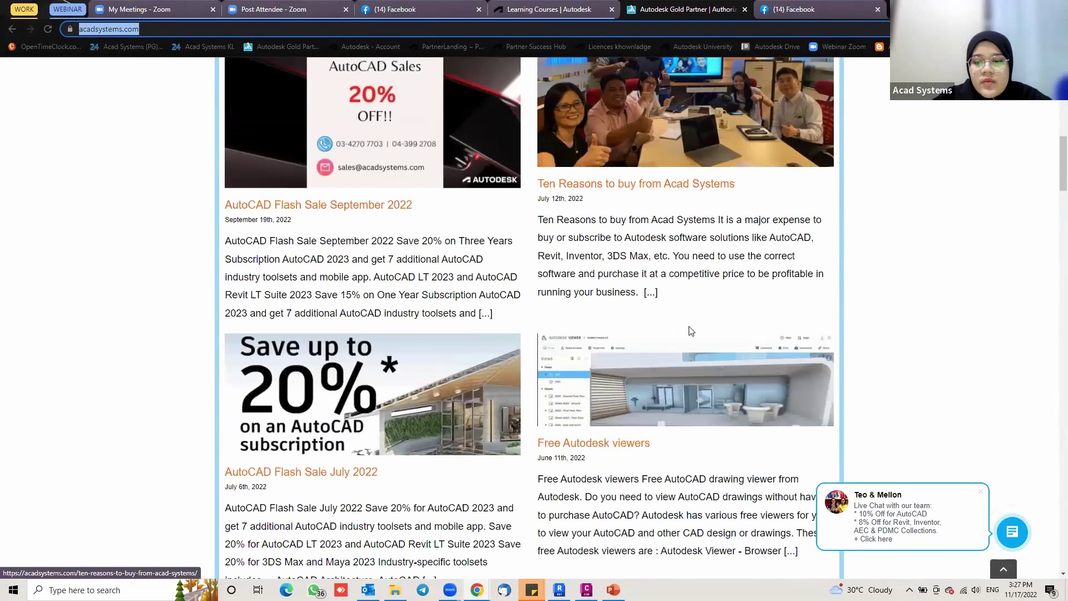
pyautogui.scroll(-3, 689, 331)
pyautogui.scroll(-2, 744, 372)
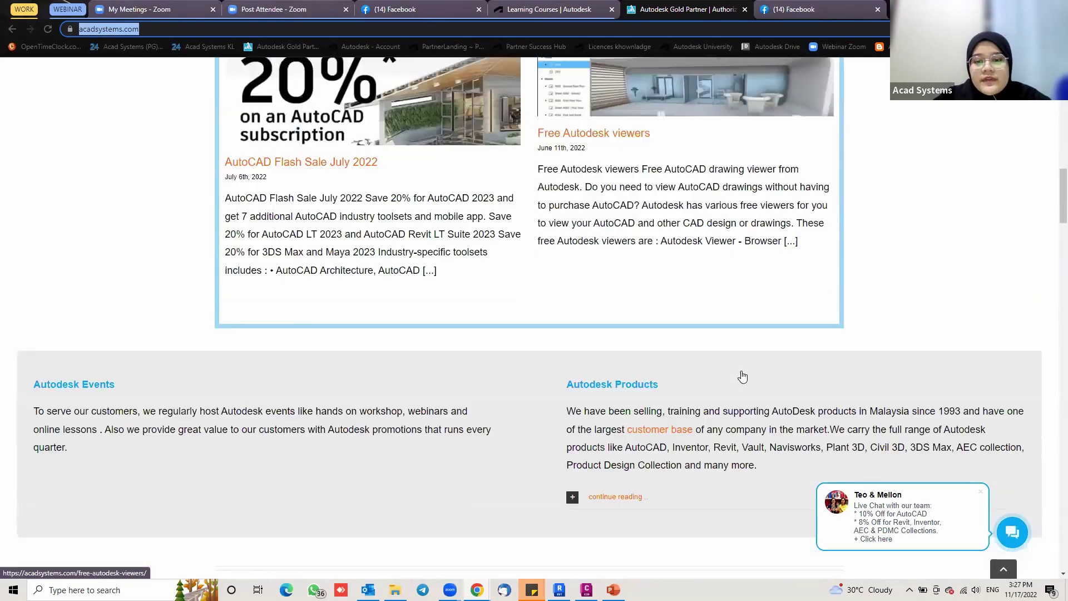
pyautogui.scroll(-10, 743, 376)
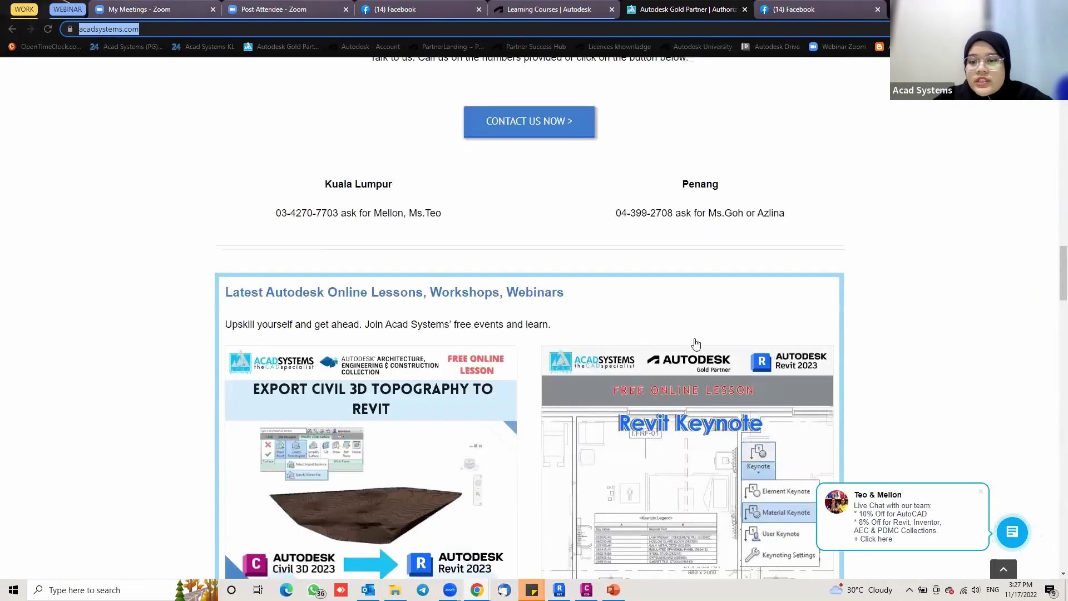
# - Open the event page of the free Revit Keynote online lesson from the latest lessons, workshops and webinars
pyautogui.scroll(-3, 696, 343)
pyautogui.scroll(1, 771, 325)
pyautogui.scroll(-1, 771, 326)
pyautogui.click(771, 326)
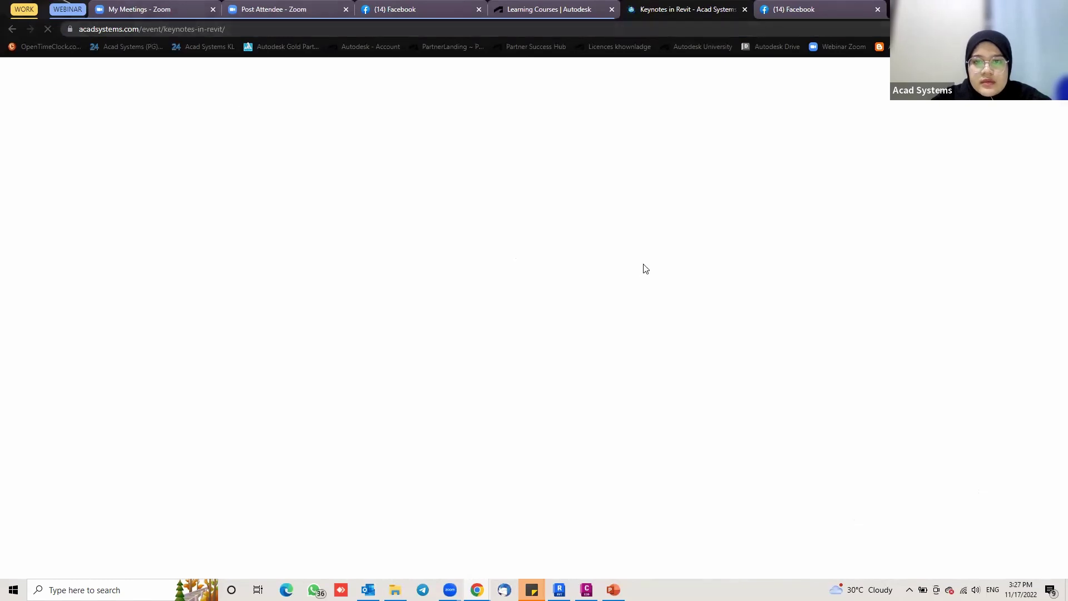
# - Open the RSVP form for attending the Keynotes in Revit lesson
pyautogui.scroll(-6, 529, 327)
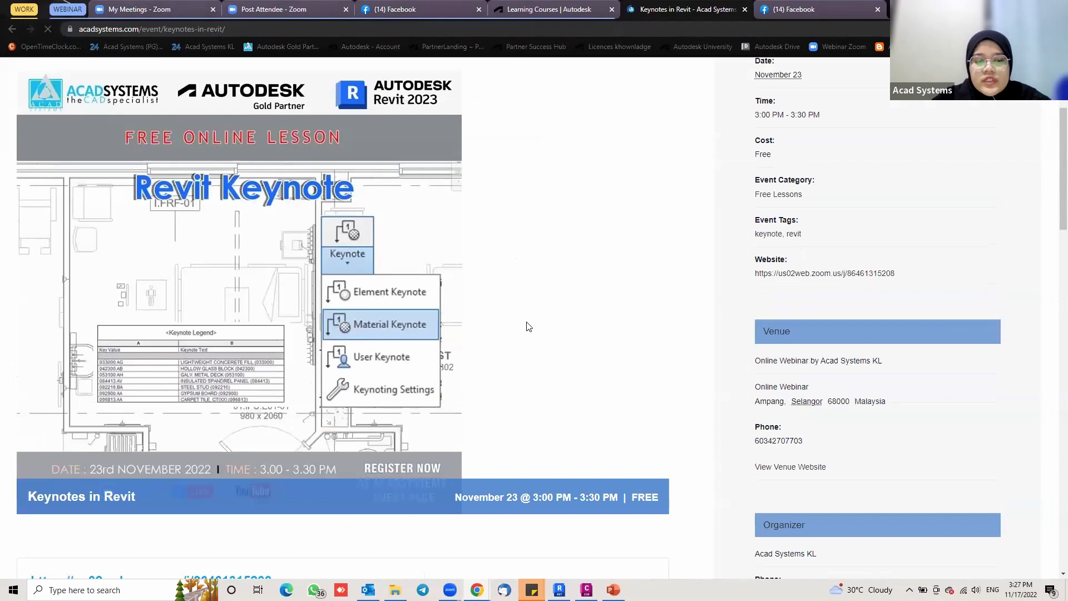
pyautogui.scroll(-1, 596, 434)
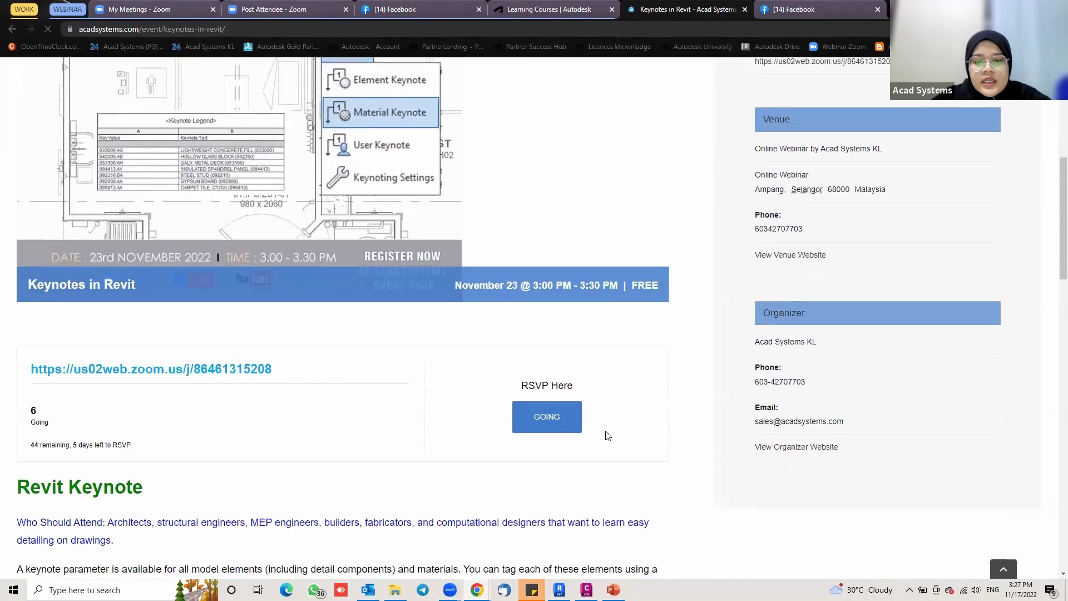
pyautogui.click(546, 418)
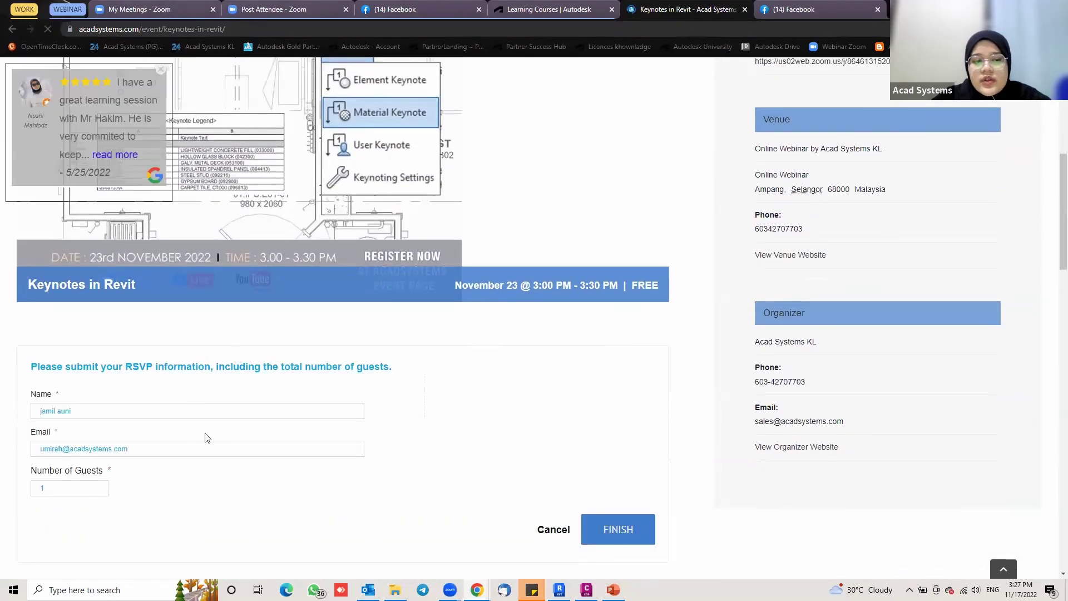
pyautogui.scroll(-1, 206, 438)
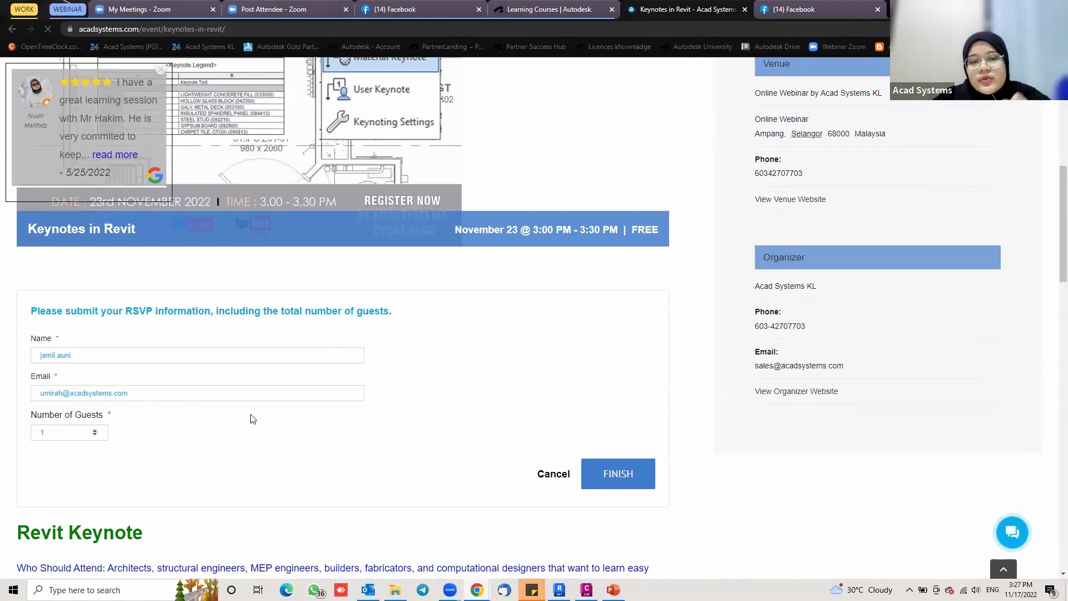
# - Read the Revit Keynote lesson description and the 2022 online training schedule further down the event page
pyautogui.scroll(-1, 433, 394)
pyautogui.scroll(-4, 445, 395)
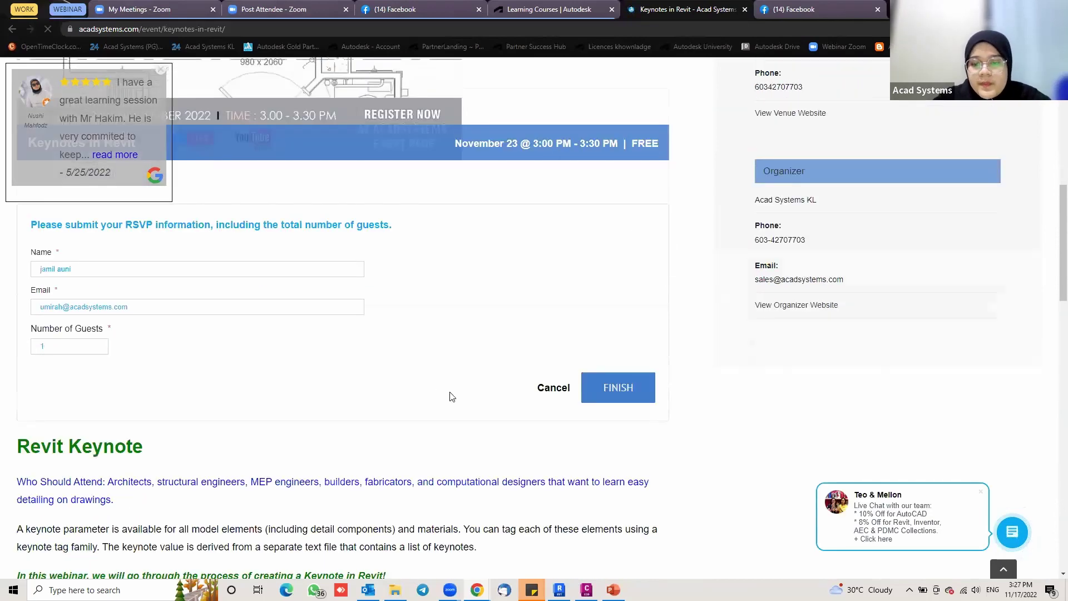
pyautogui.scroll(-5, 769, 425)
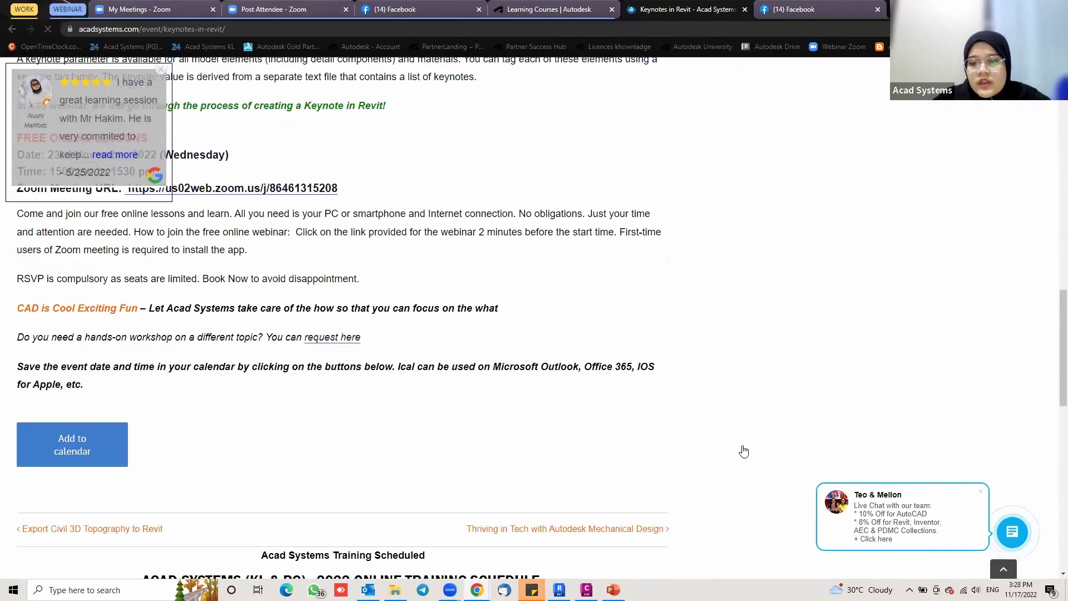
pyautogui.scroll(-1, 718, 73)
pyautogui.scroll(-5, 625, 208)
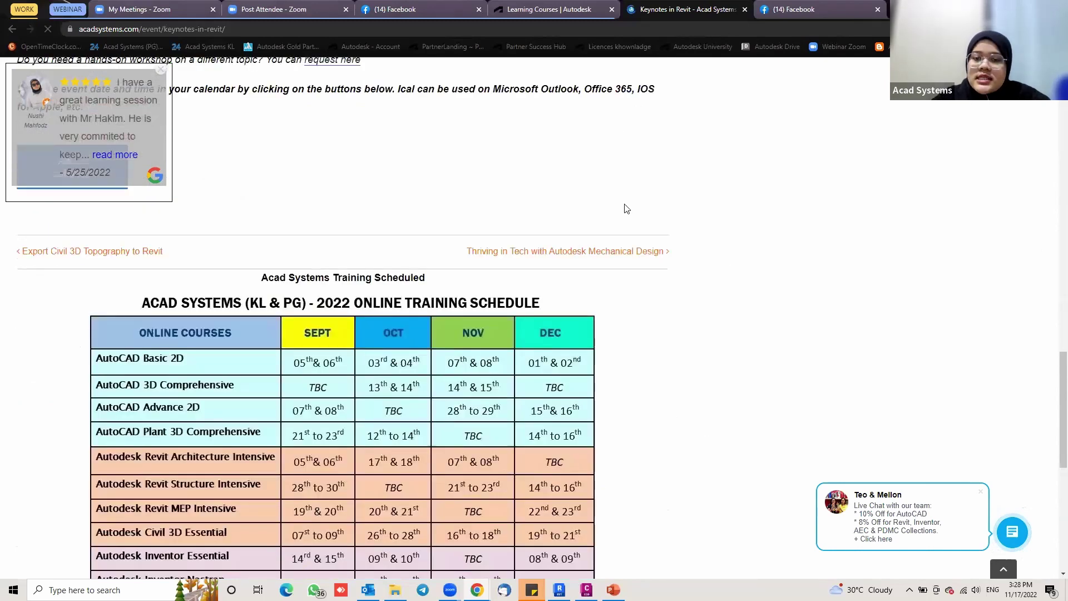
pyautogui.scroll(-3, 545, 270)
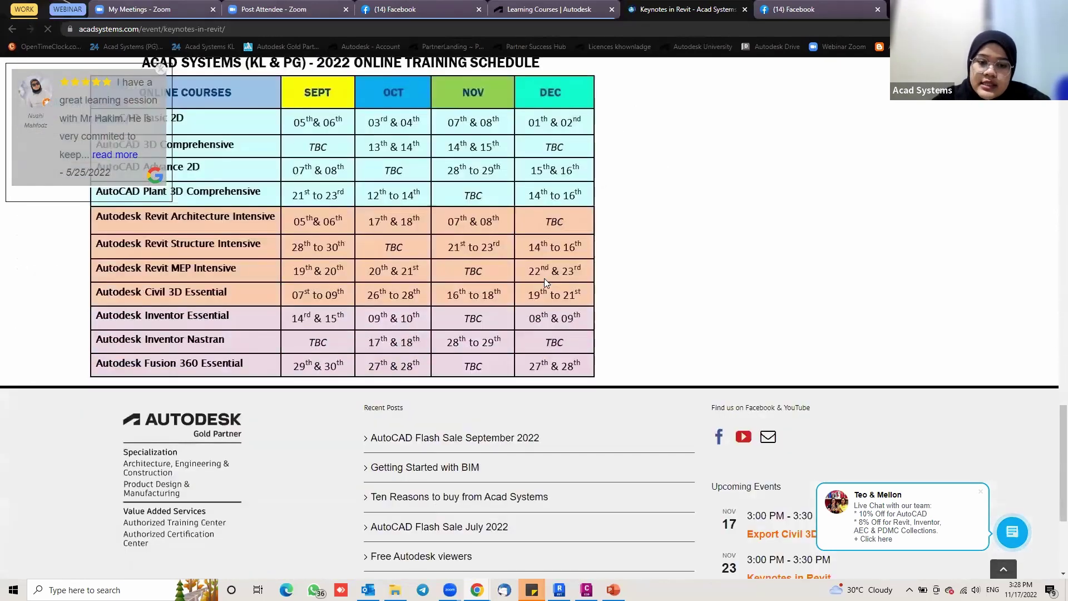
# - Open the Acad Systems YouTube channel from the page footer and browse its recently uploaded videos
pyautogui.click(744, 436)
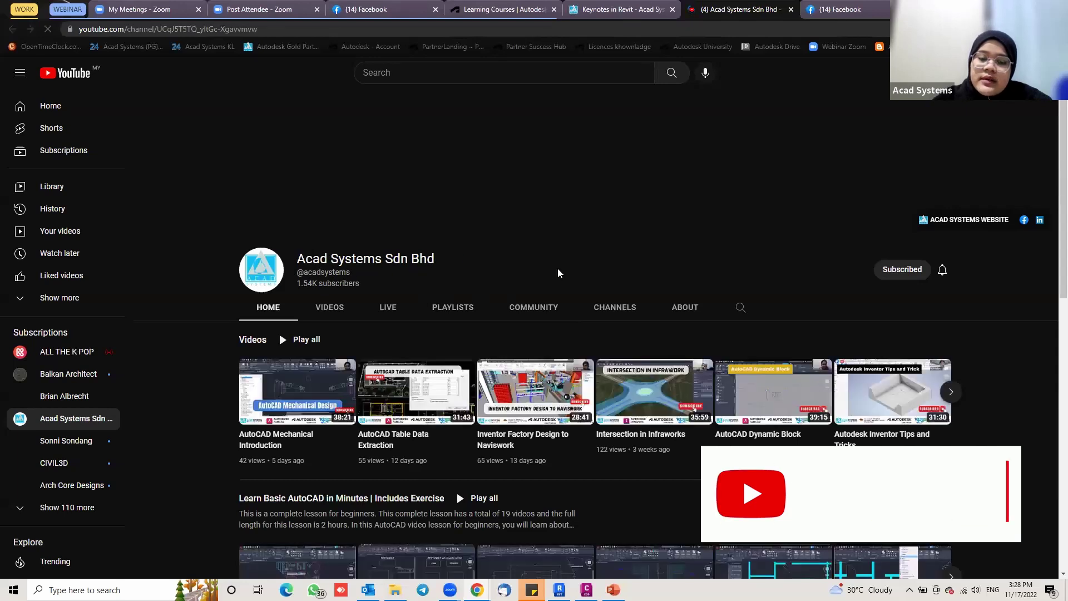
pyautogui.scroll(-2, 460, 223)
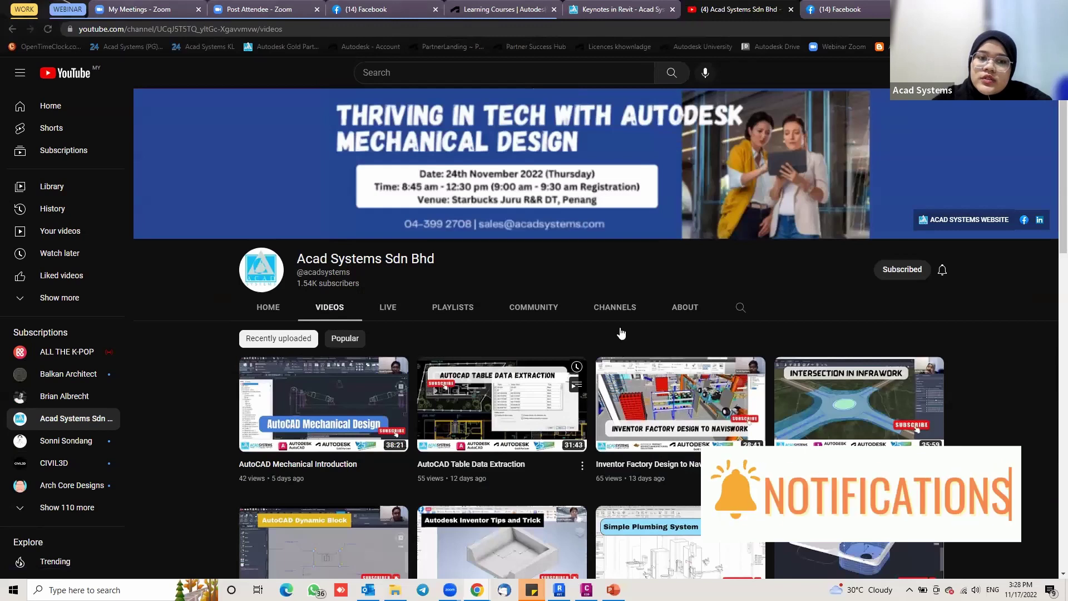
pyautogui.scroll(-1, 626, 334)
pyautogui.scroll(-3, 621, 333)
pyautogui.scroll(-1, 621, 332)
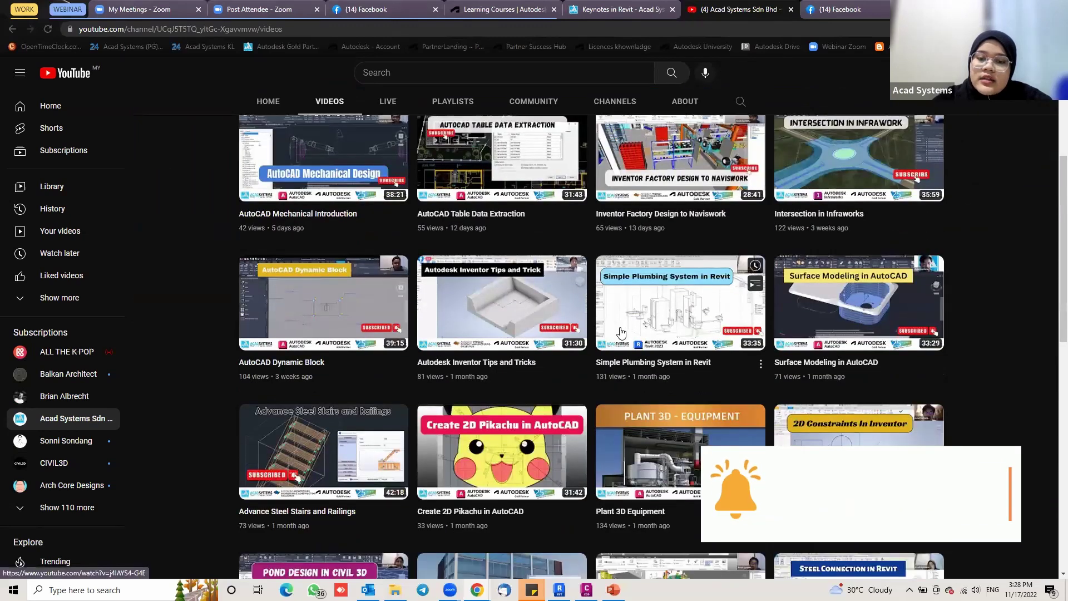
pyautogui.scroll(-4, 622, 333)
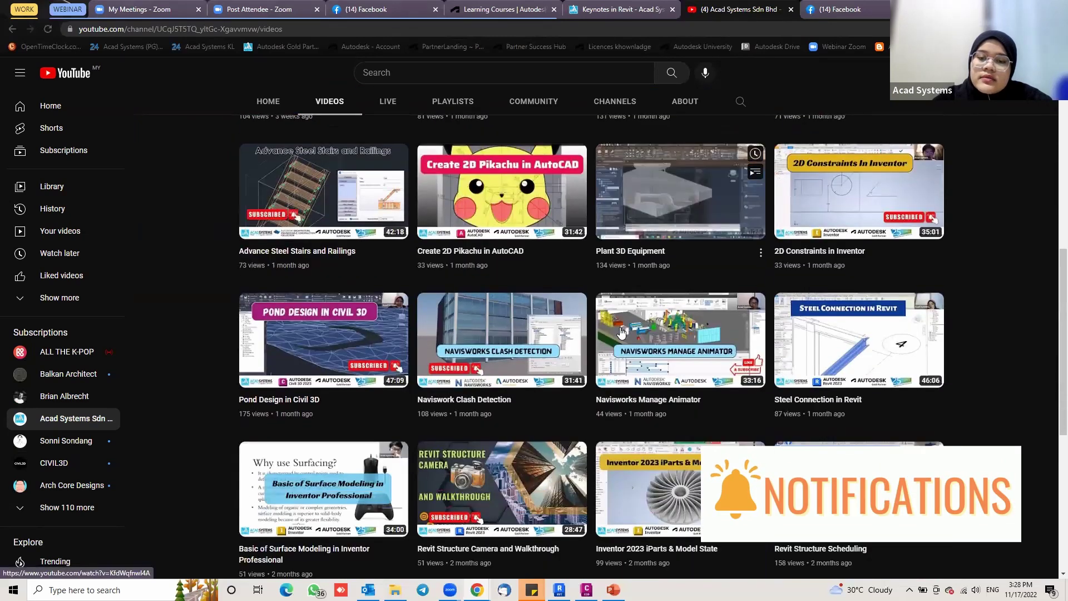
pyautogui.scroll(-5, 622, 333)
pyautogui.scroll(-2, 585, 375)
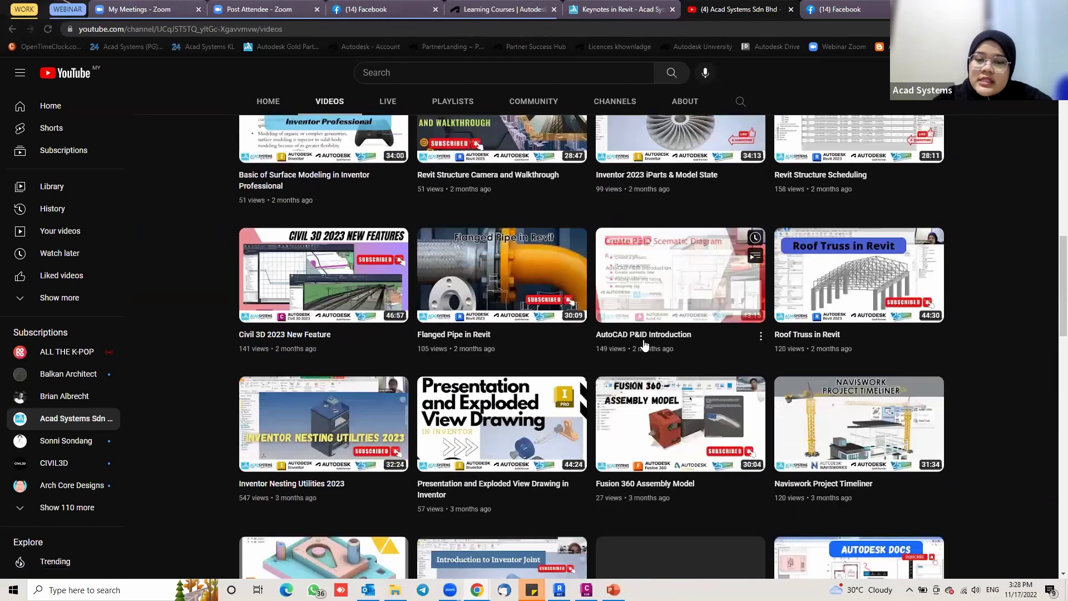
pyautogui.scroll(-1, 601, 334)
pyautogui.scroll(-2, 684, 311)
pyautogui.moveTo(735, 319)
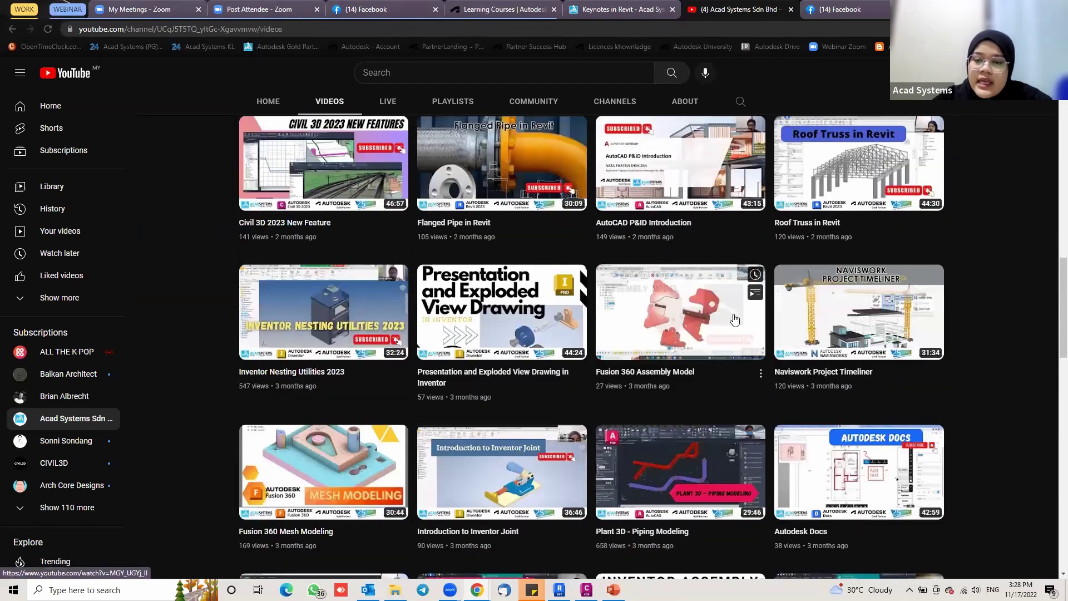
pyautogui.scroll(-2, 551, 359)
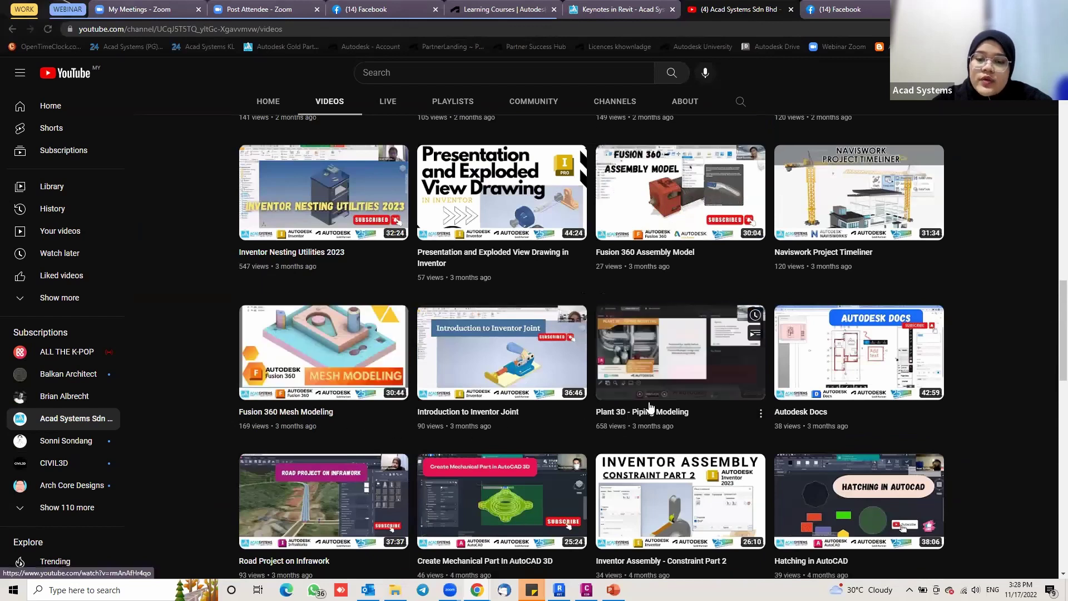
pyautogui.scroll(-5, 646, 404)
pyautogui.scroll(-8, 651, 406)
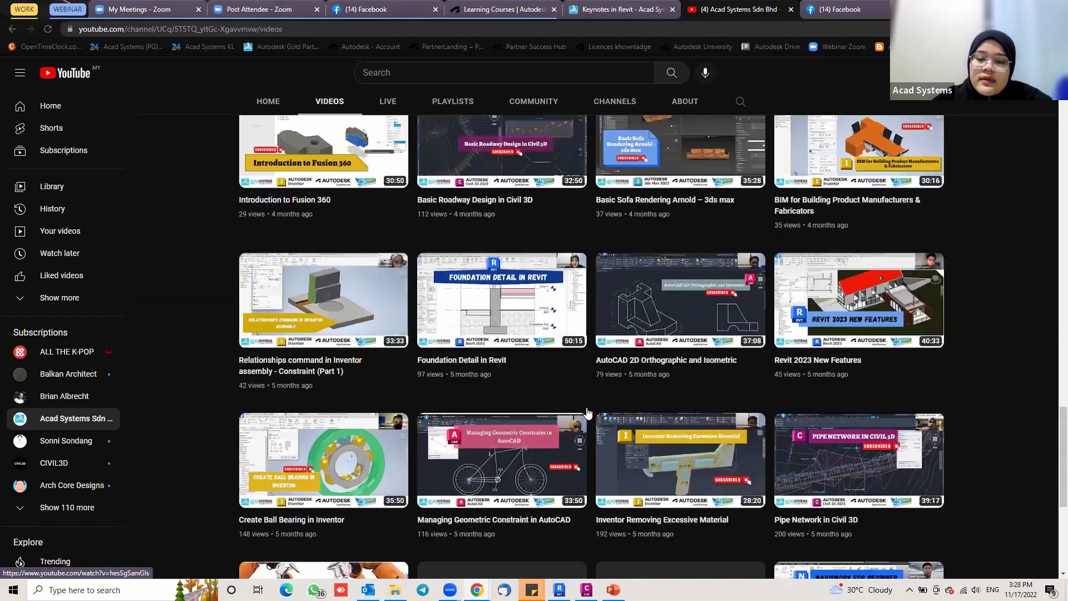
# - Browse the older uploads on the Acad Systems channel and return to the Keynotes in Revit event page
pyautogui.scroll(-6, 595, 407)
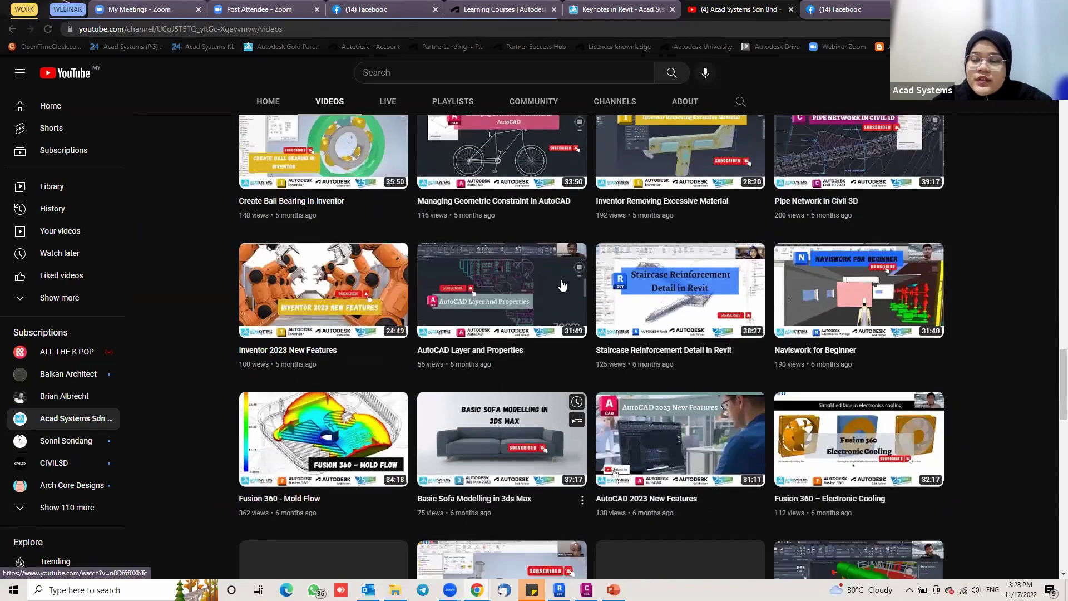
pyautogui.scroll(6, 556, 281)
pyautogui.scroll(10, 555, 277)
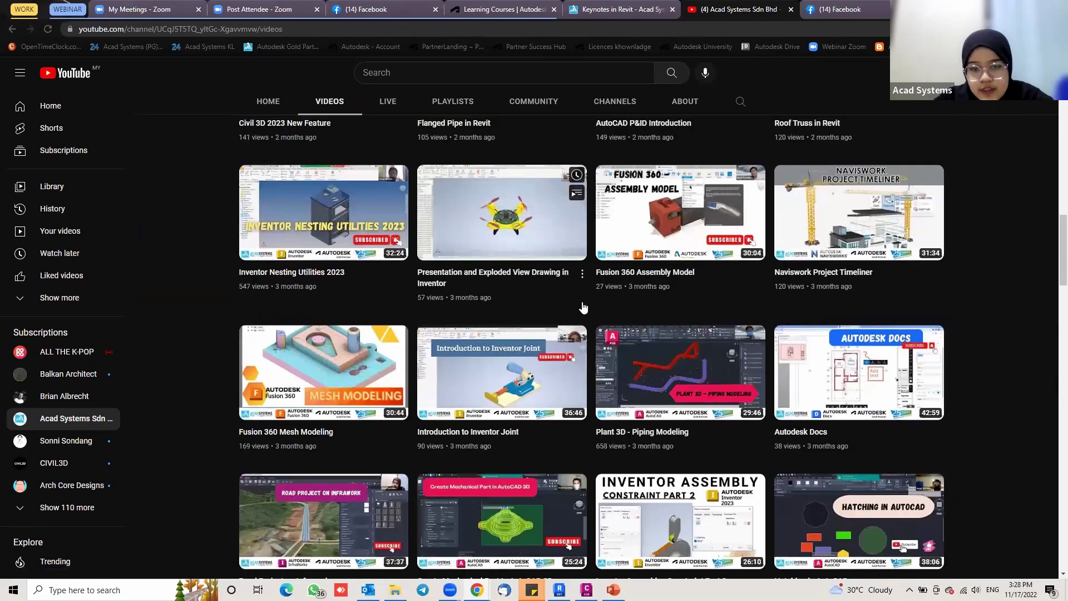
pyautogui.scroll(10, 590, 295)
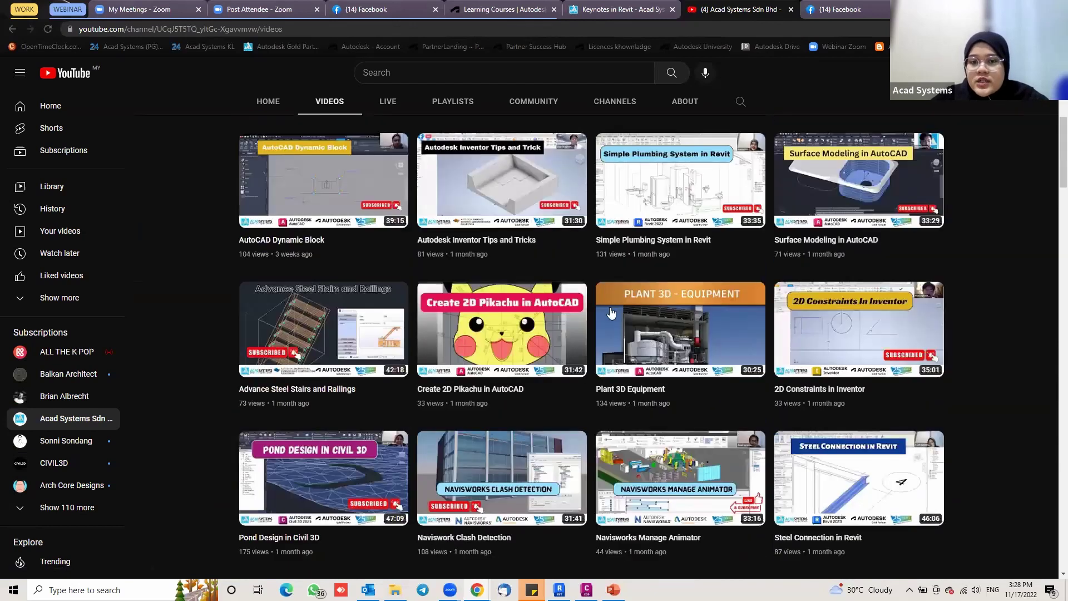
pyautogui.scroll(6, 601, 297)
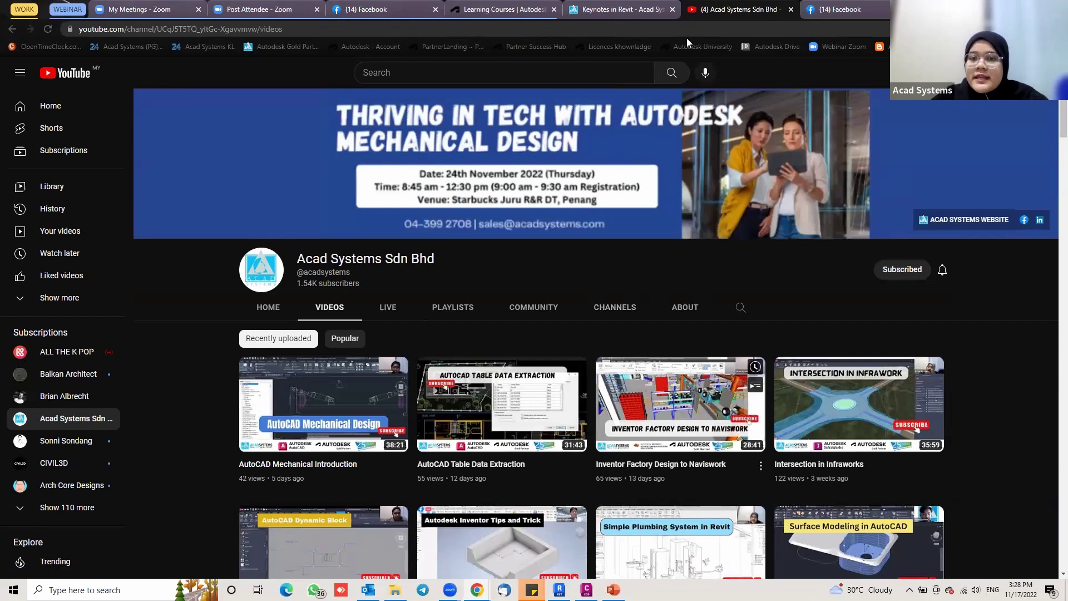
pyautogui.moveTo(608, 5)
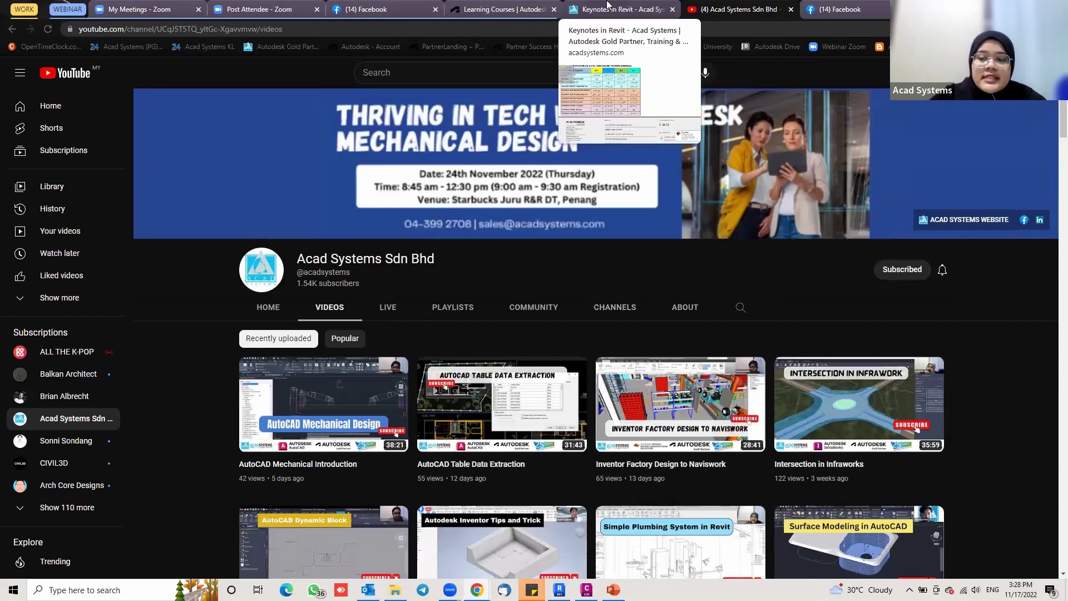
pyautogui.click(617, 9)
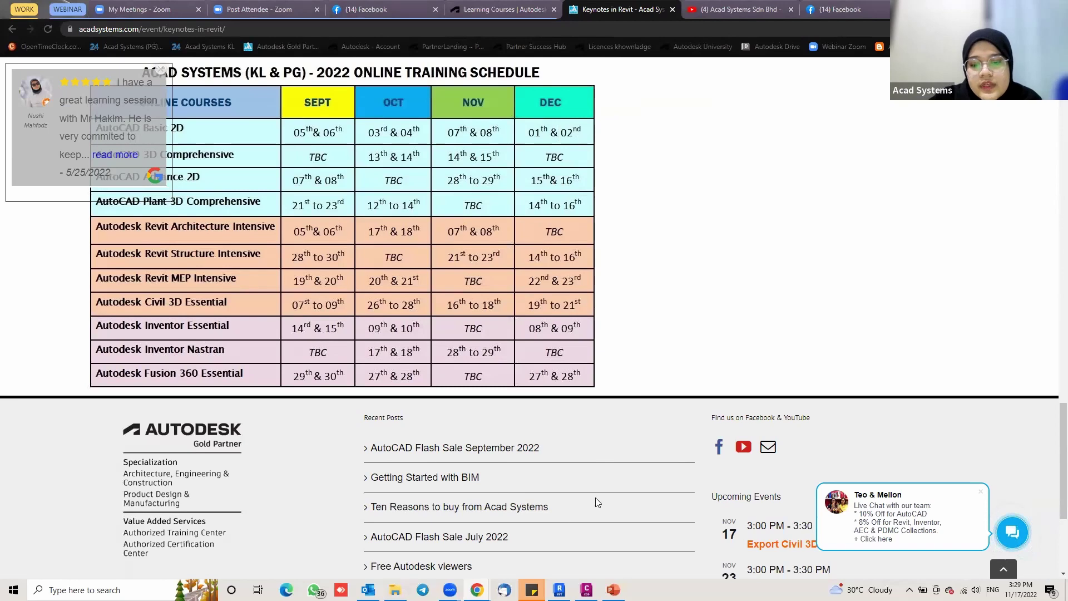
# - Switch to Revit, view the Level 1 floor plan and bring up the Site floor plan
pyautogui.click(559, 590)
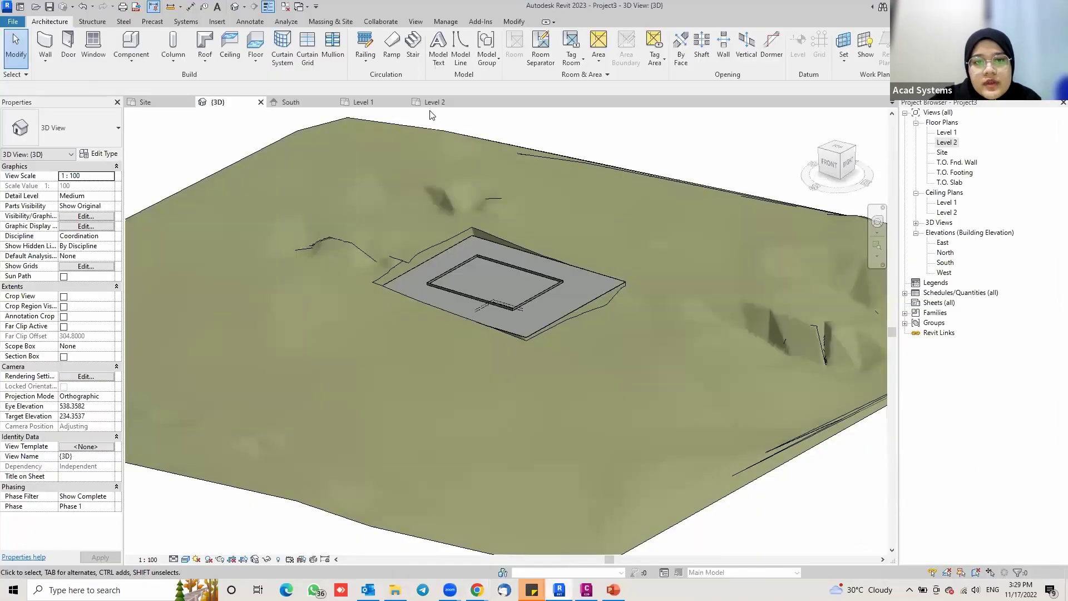
pyautogui.click(362, 103)
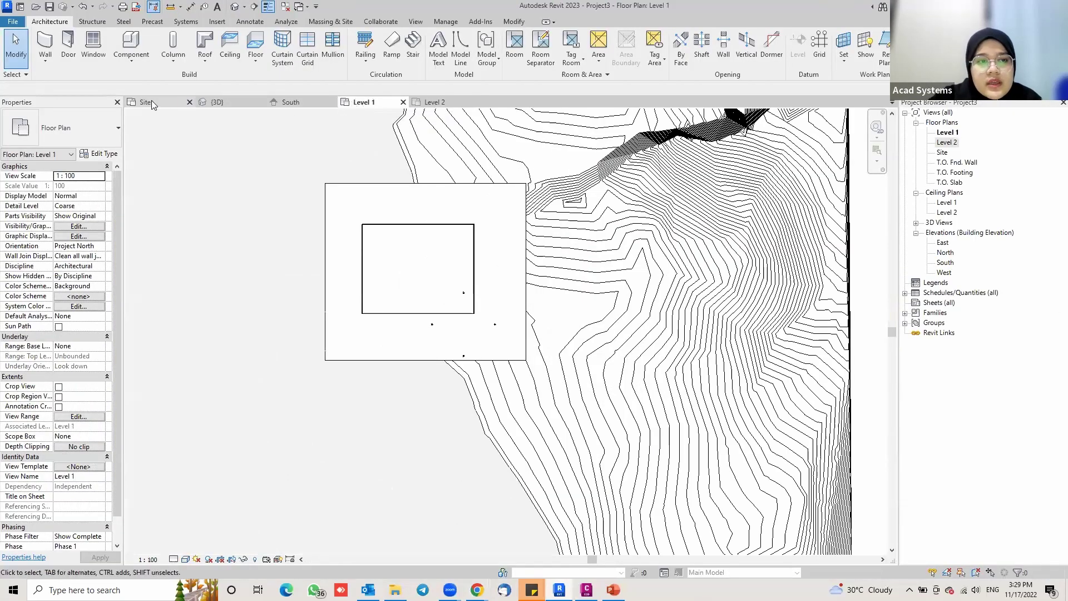
pyautogui.click(145, 102)
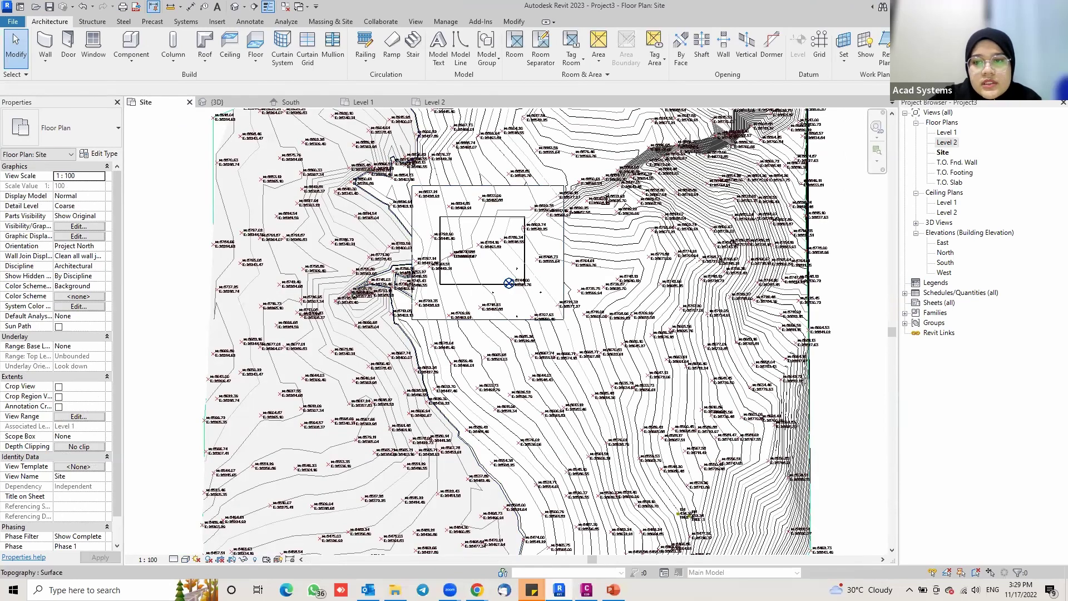
# - Start a new toposurface in the empty area beside the contours and set the point placement to absolute elevation 425
pyautogui.scroll(-3, 747, 208)
pyautogui.moveTo(743, 217); pyautogui.dragTo(251, 229, button='middle')
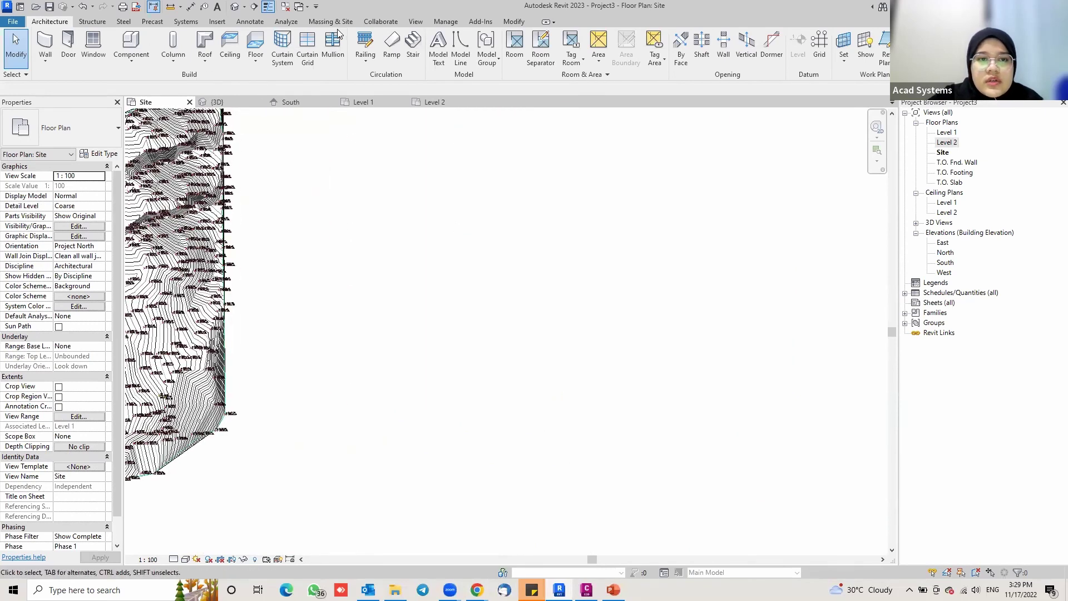
pyautogui.scroll(2, 225, 169)
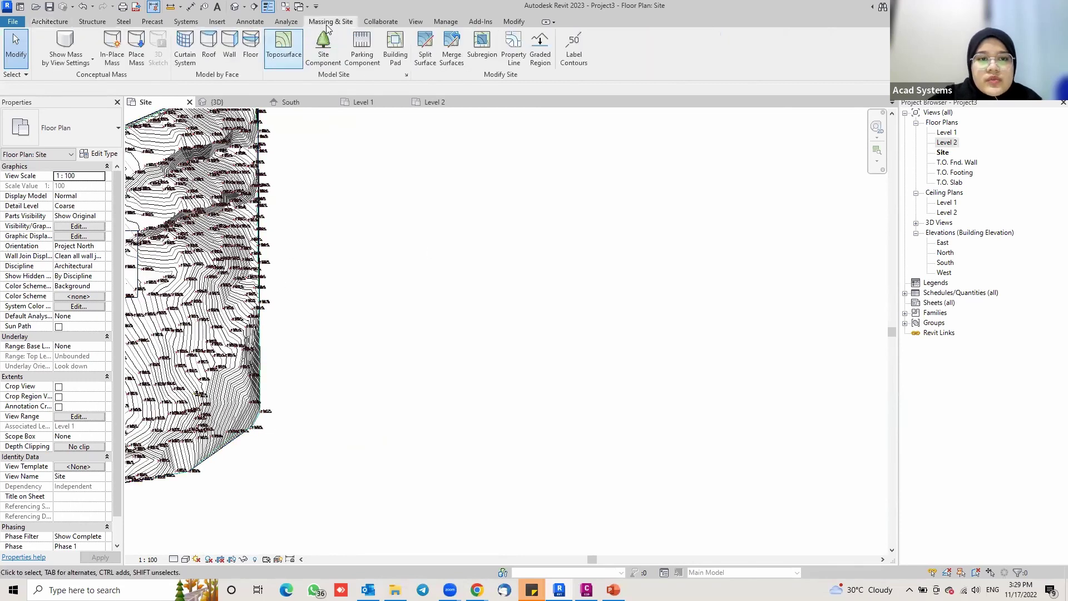
pyautogui.click(283, 51)
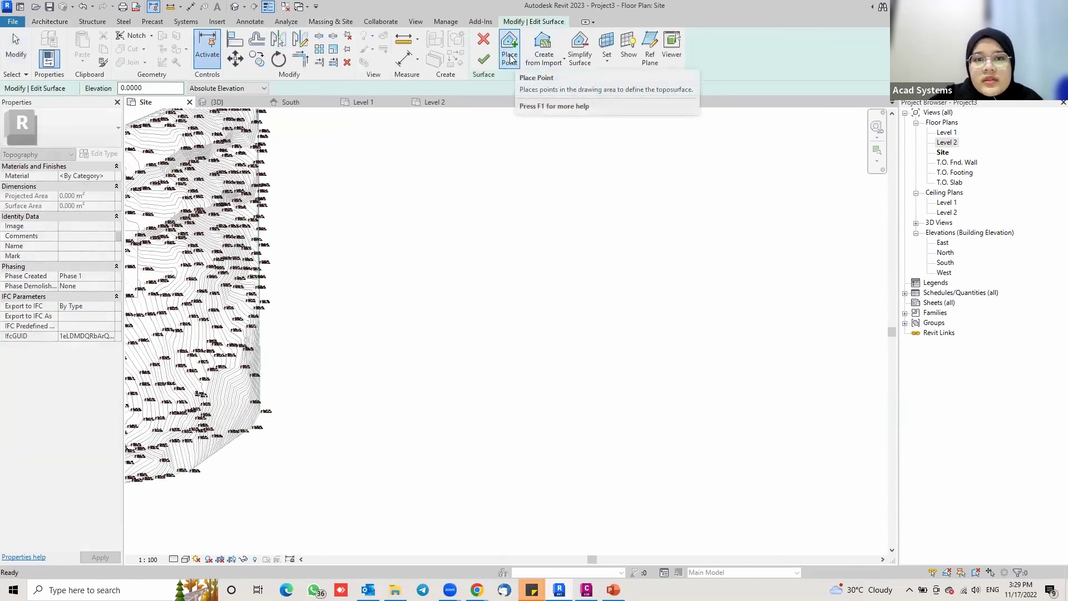
pyautogui.click(513, 59)
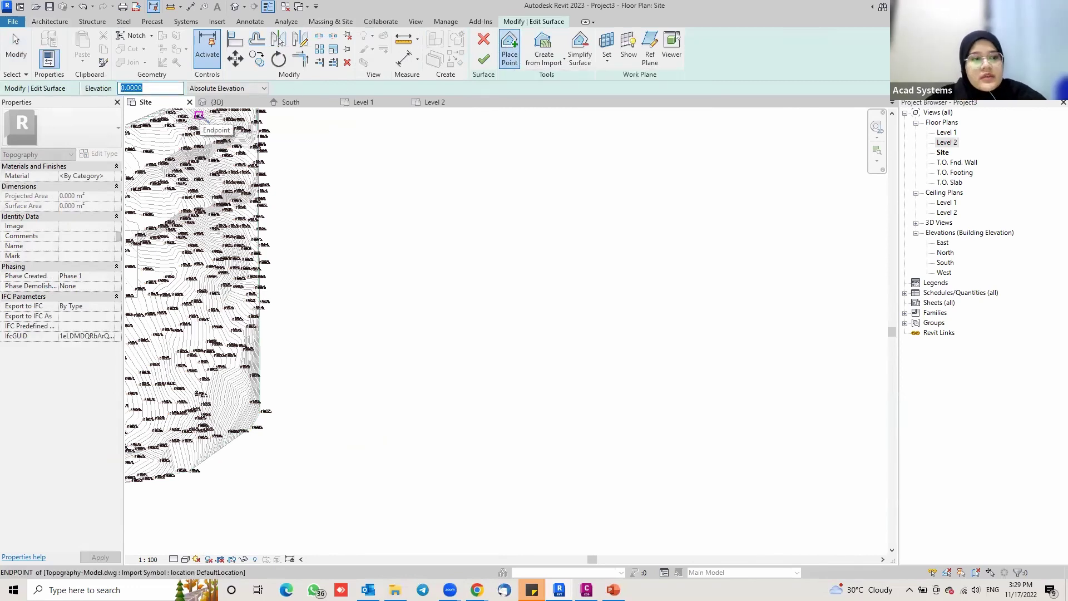
pyautogui.write('40')
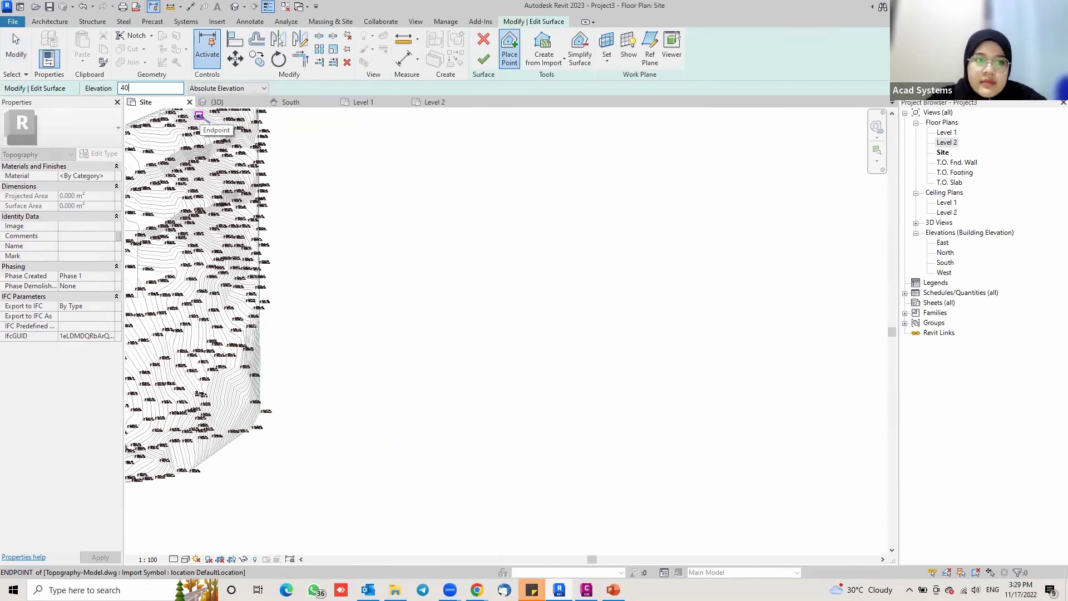
pyautogui.press('BackSpace')
pyautogui.press('BackSpace')
pyautogui.write('25')
pyautogui.press('Return')
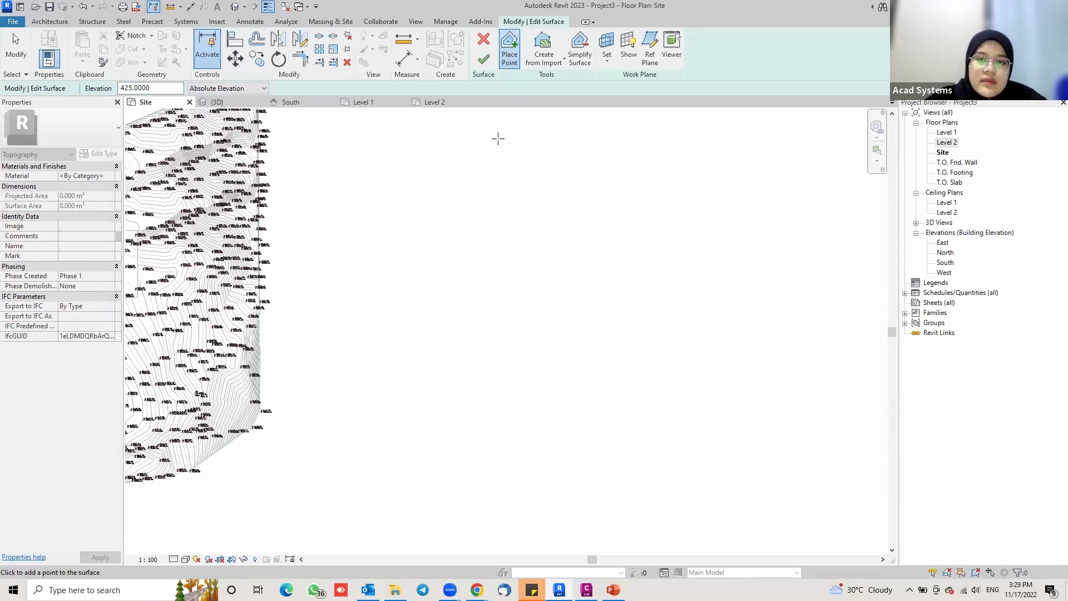
# - Set the elevation for further toposurface points to 0
pyautogui.click(154, 86)
pyautogui.doubleClick(154, 87)
pyautogui.write('0')
pyautogui.press('Return')
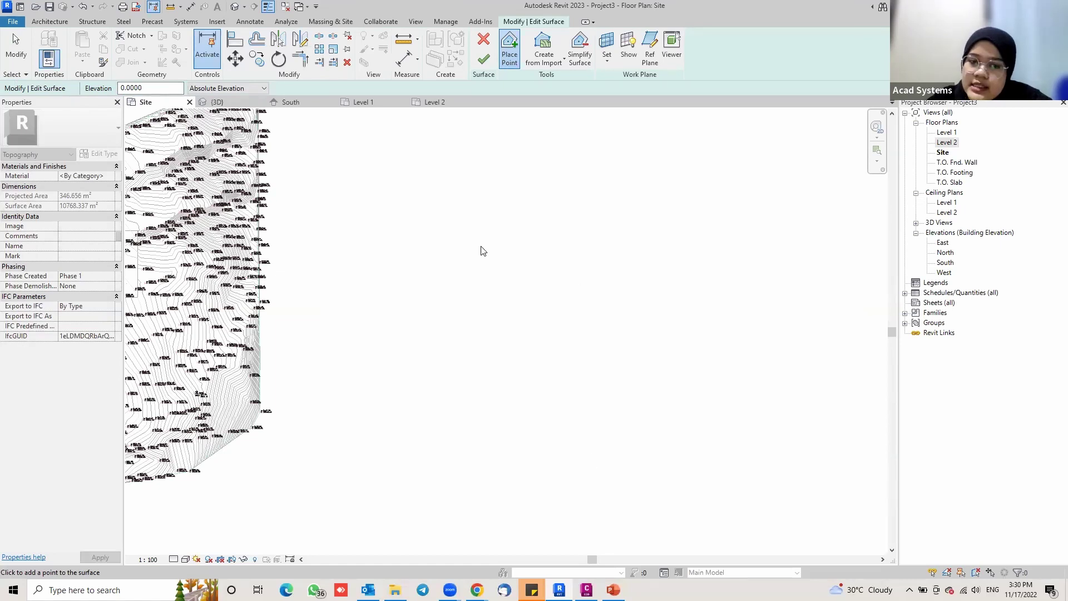
# - Switch to the Topography drawing in Civil 3D and clear the COGO point selection
pyautogui.hotkey('alt', 'Tab')
pyautogui.click(333, 59)
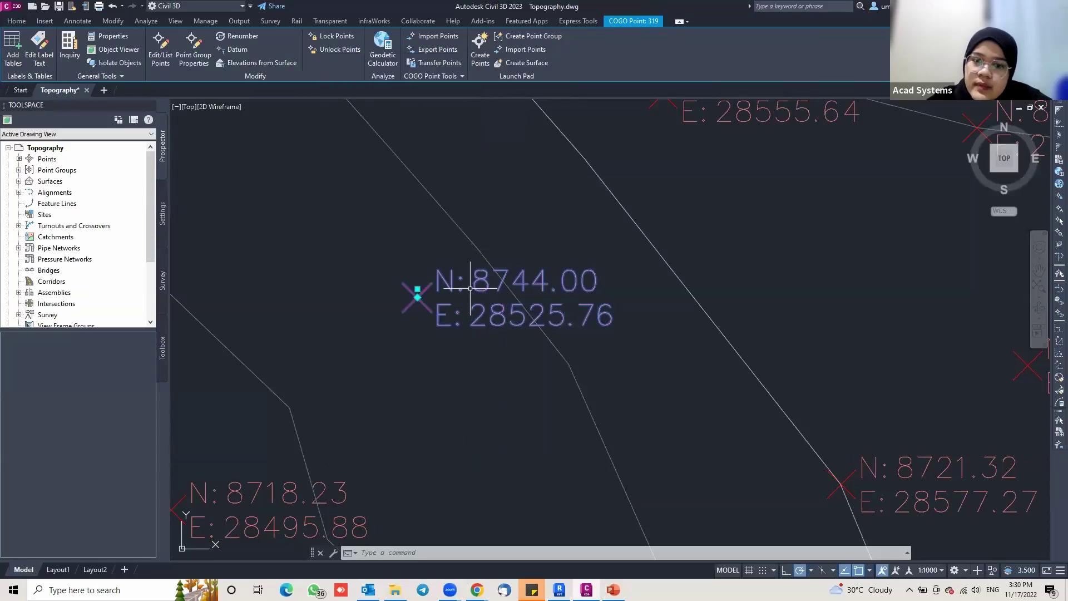
pyautogui.scroll(-4, 469, 296)
pyautogui.scroll(-8, 478, 304)
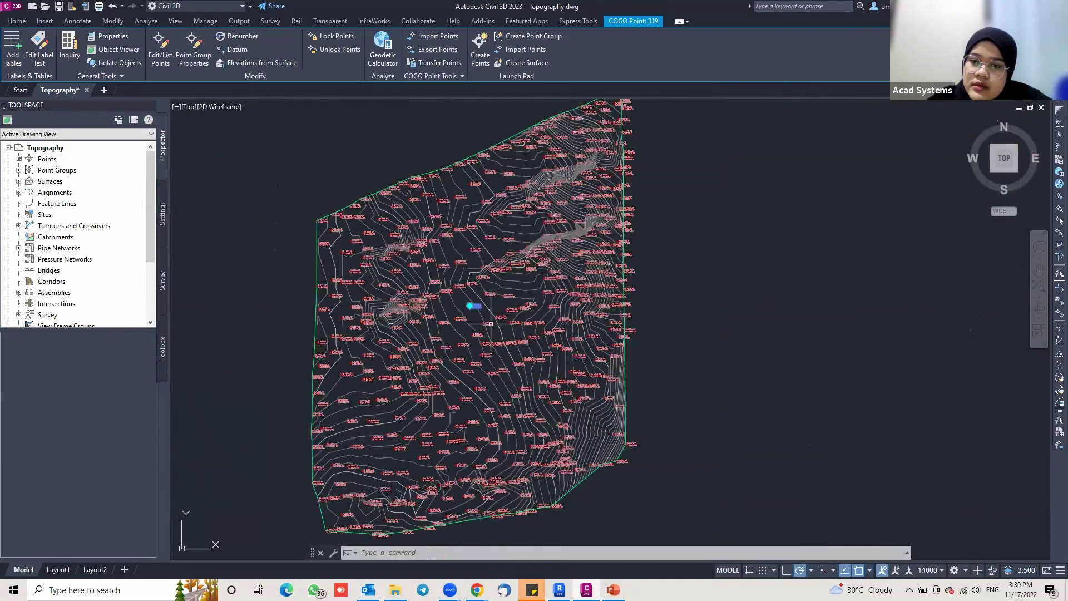
pyautogui.press('Escape')
# - Examine the contours and the northing and easting labels of the survey points across the Topography surface
pyautogui.scroll(10, 514, 314)
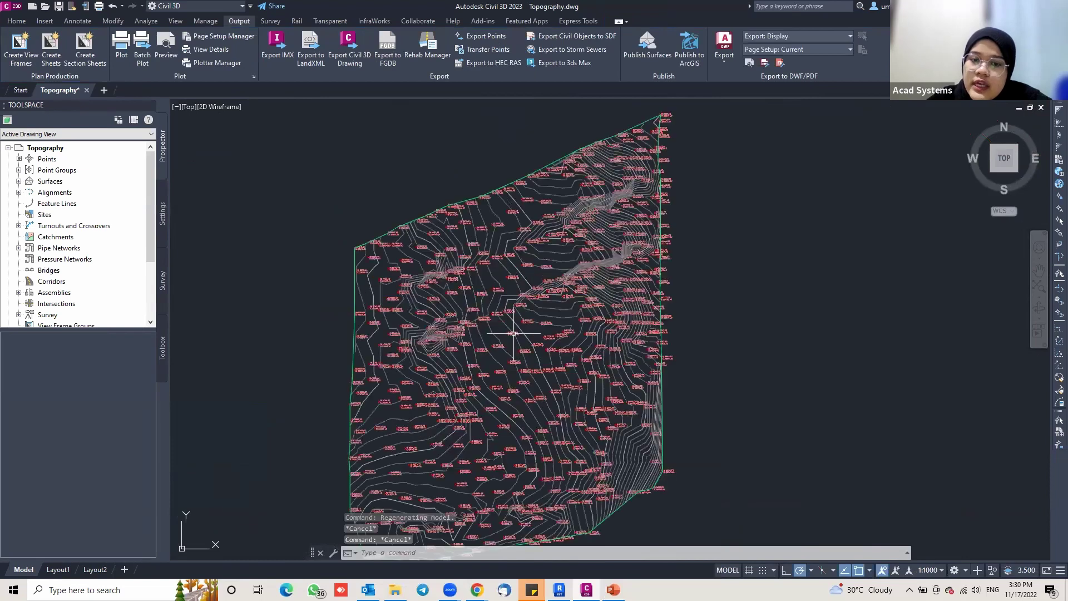
pyautogui.scroll(-1, 515, 333)
pyautogui.scroll(1, 513, 331)
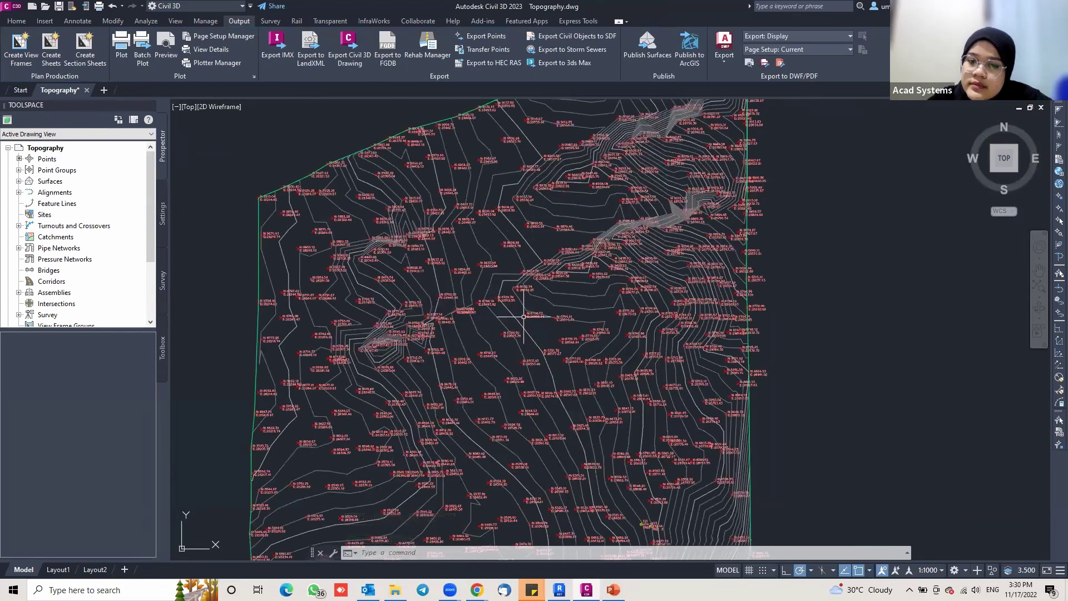
pyautogui.scroll(2, 523, 316)
pyautogui.scroll(-3, 523, 316)
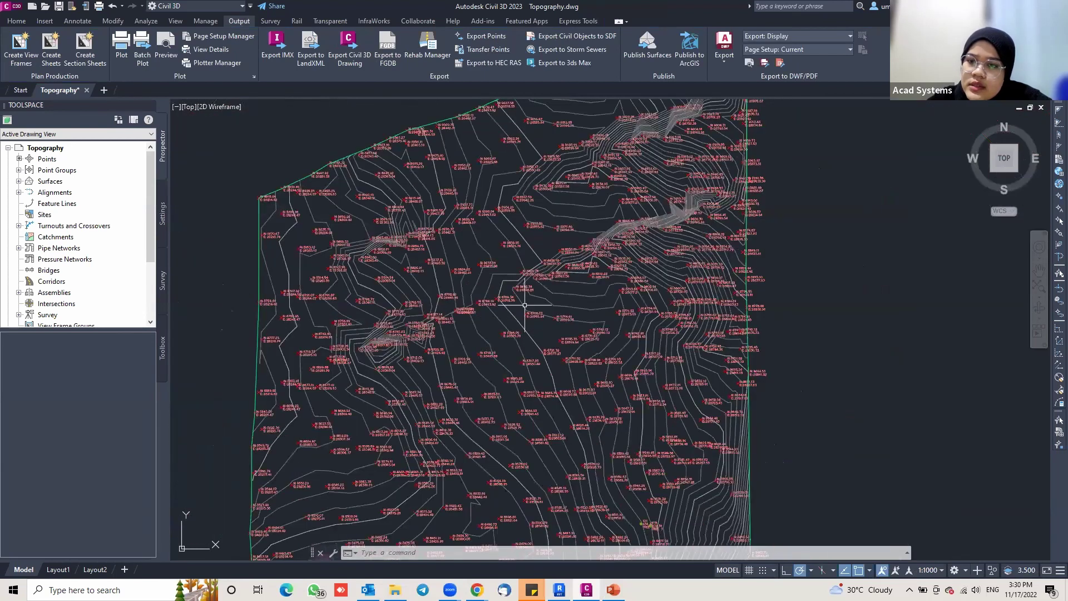
pyautogui.moveTo(525, 305)
pyautogui.mouseDown(button='middle')
pyautogui.moveTo(478, 280)
pyautogui.moveTo(639, 261)
pyautogui.mouseUp(button='middle')
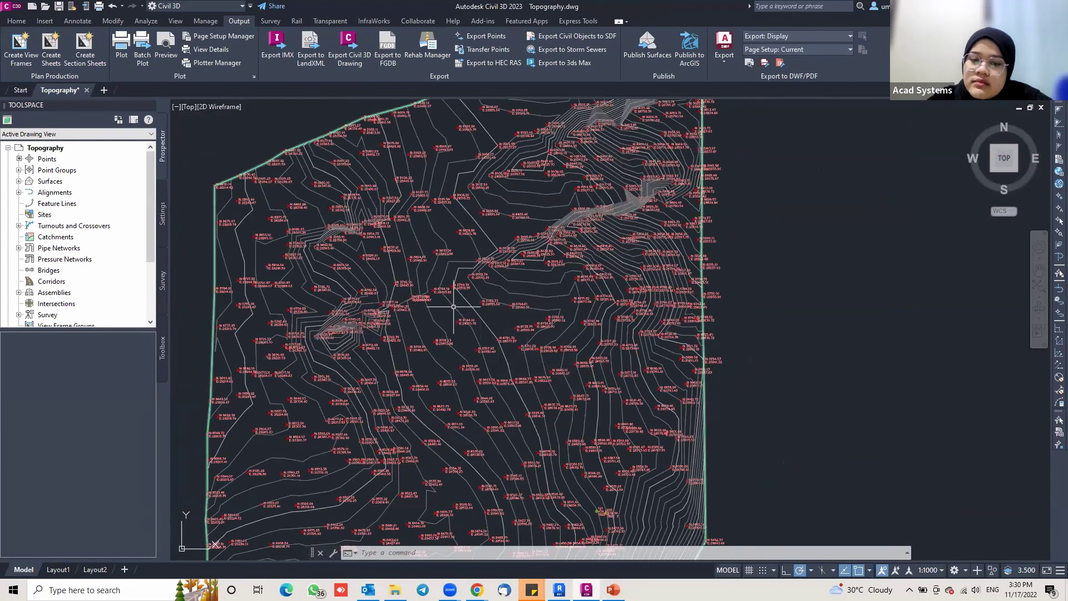
pyautogui.scroll(2, 455, 318)
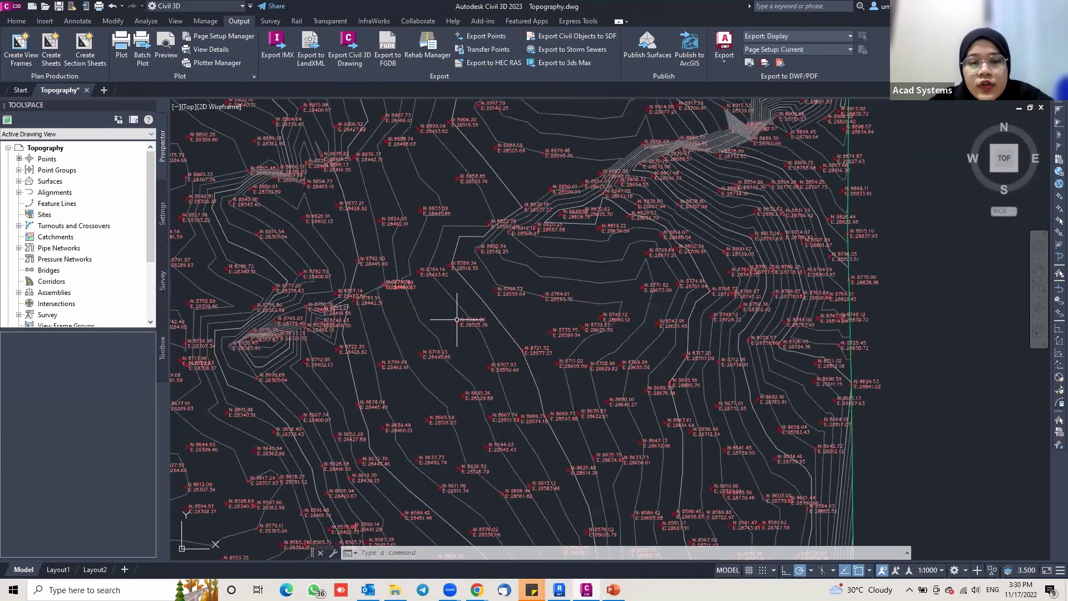
pyautogui.scroll(2, 457, 319)
pyautogui.moveTo(462, 322)
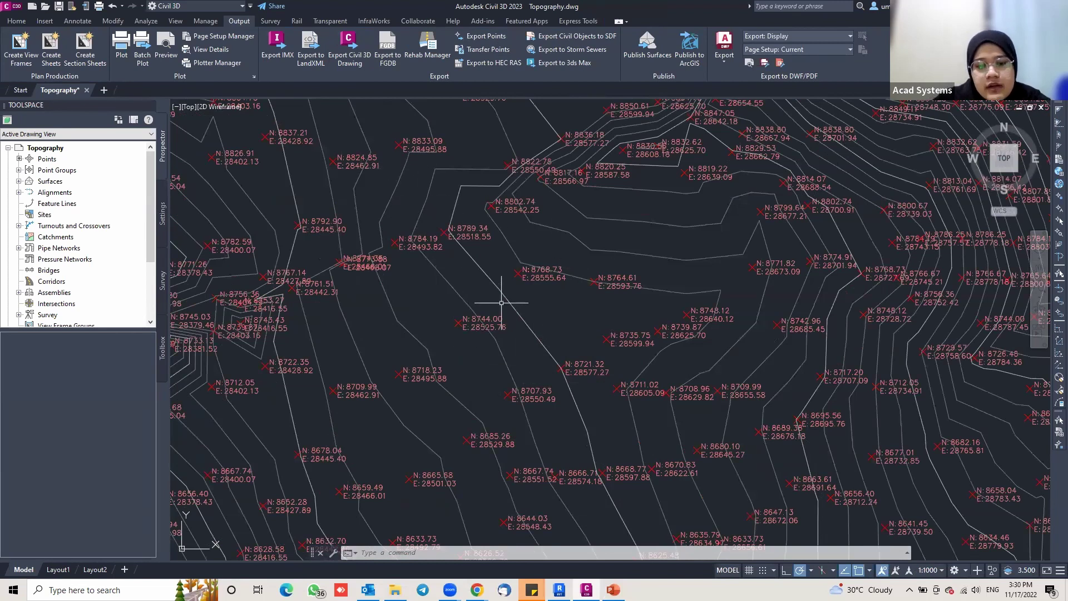
pyautogui.scroll(-2, 485, 274)
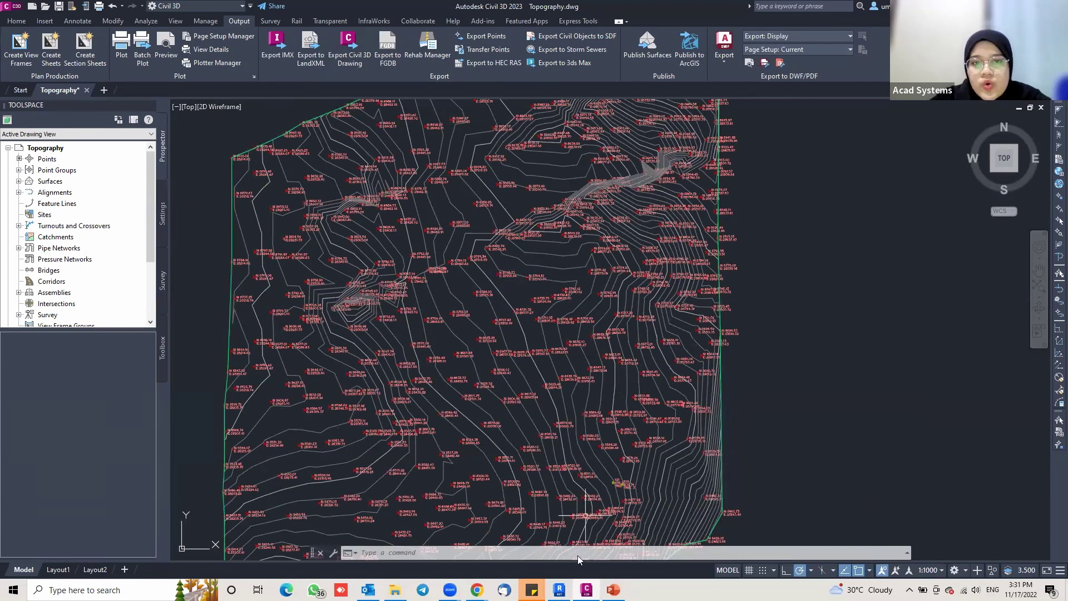
# - Switch to Revit and quit the toposurface edit, discarding the placed points
pyautogui.click(559, 590)
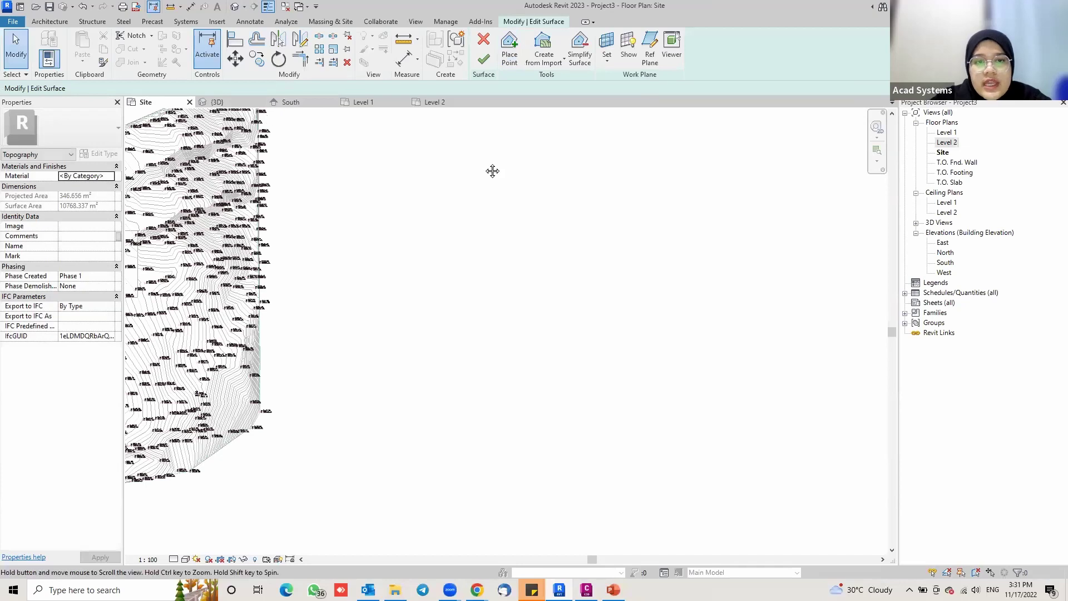
pyautogui.click(484, 40)
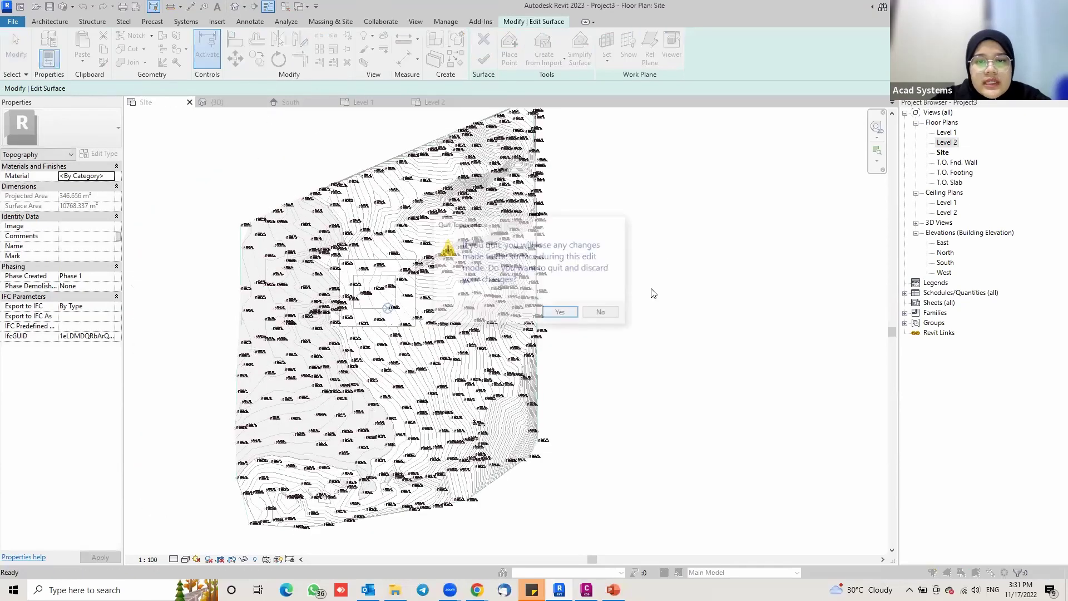
pyautogui.click(587, 312)
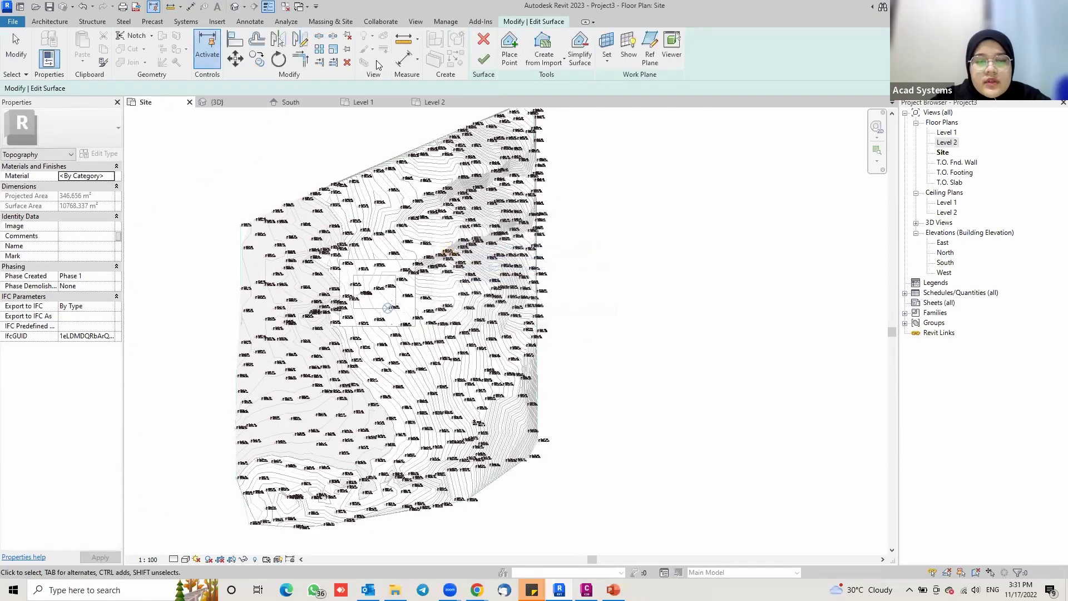
pyautogui.click(484, 40)
pyautogui.click(560, 313)
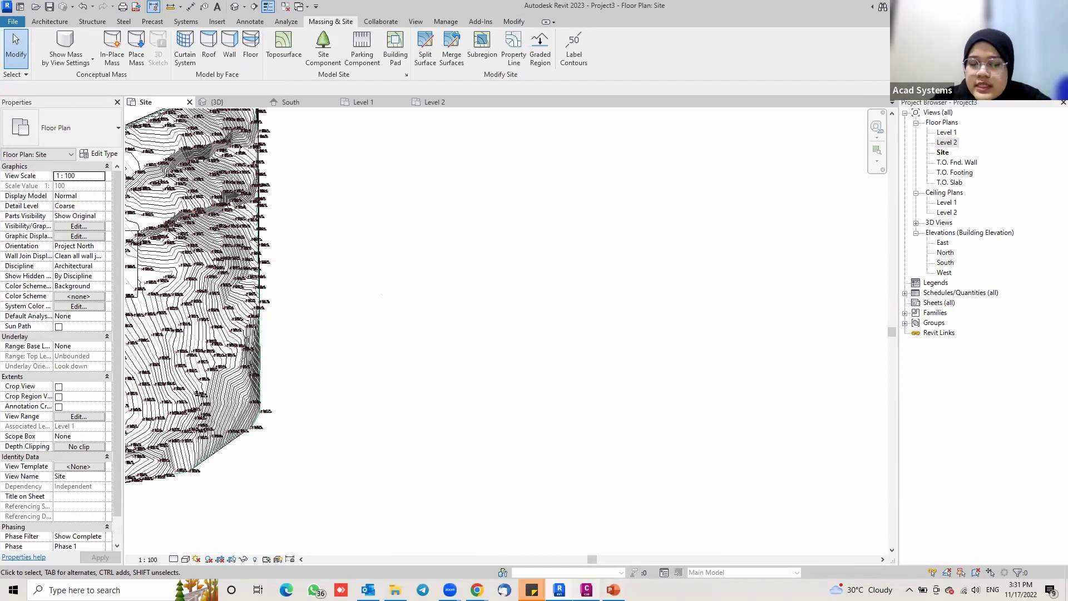
# - View the Link CAD options and available DWG files in Revit, and the file commands for the Topography drawing in Civil 3D
pyautogui.click(587, 590)
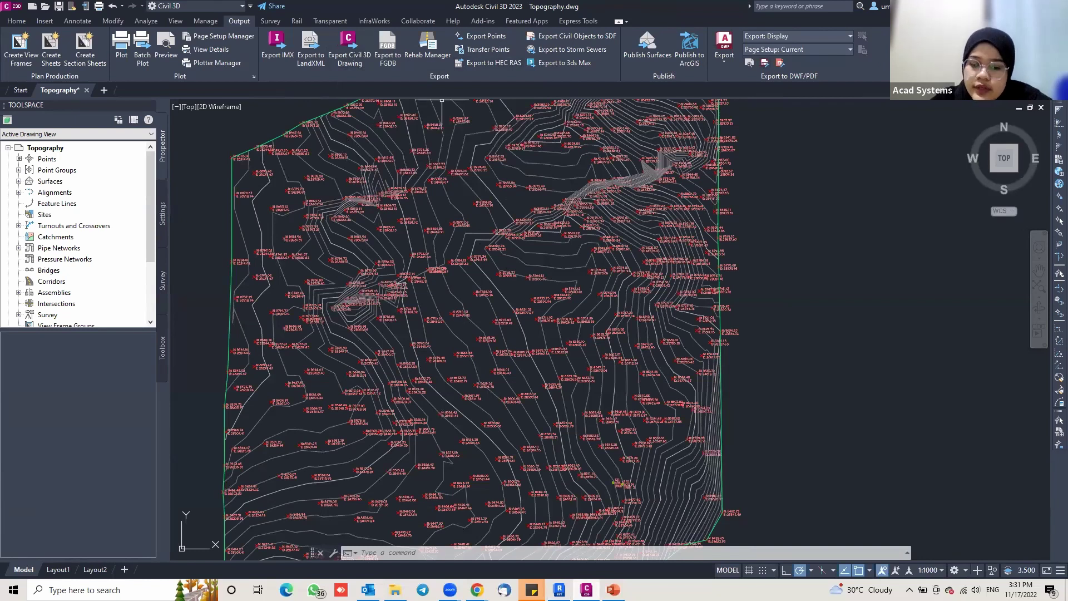
pyautogui.hotkey('alt', 'Tab')
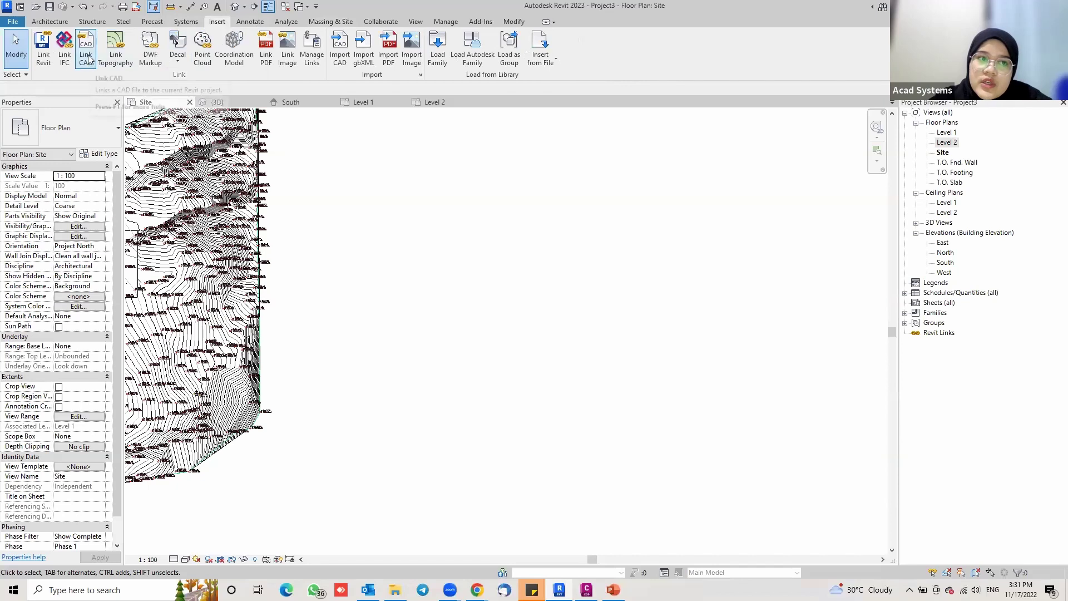
pyautogui.moveTo(268, 260); pyautogui.dragTo(472, 293, button='middle')
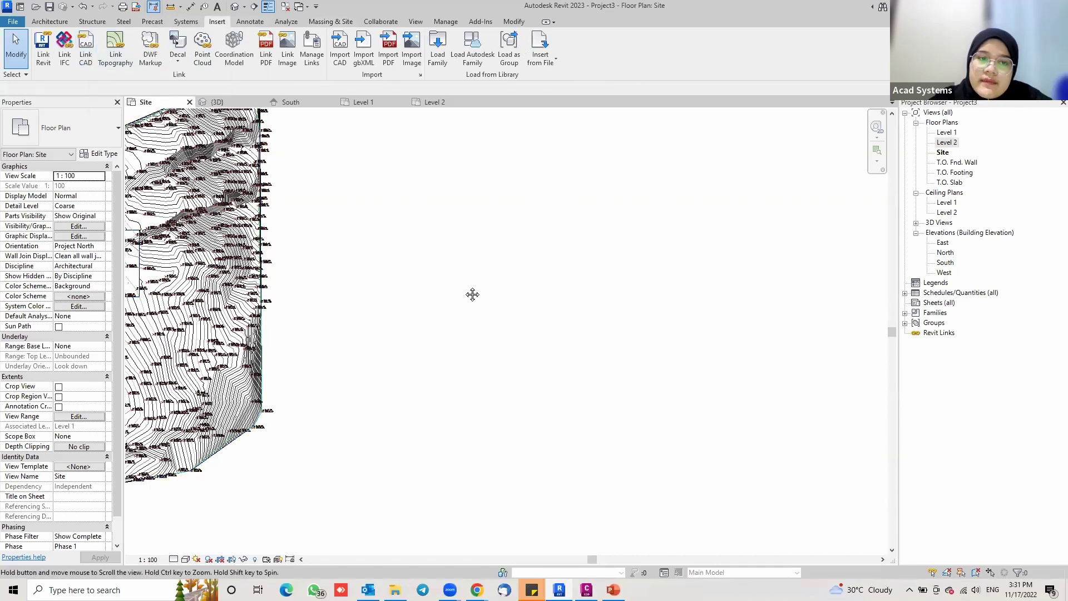
pyautogui.click(86, 54)
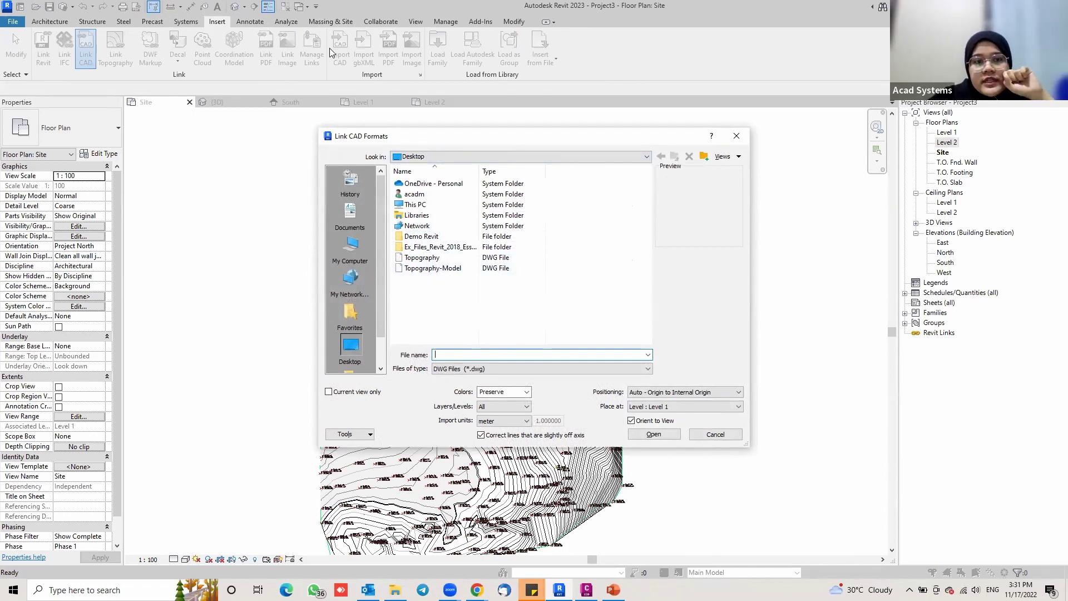
pyautogui.hotkey('alt', 'Tab')
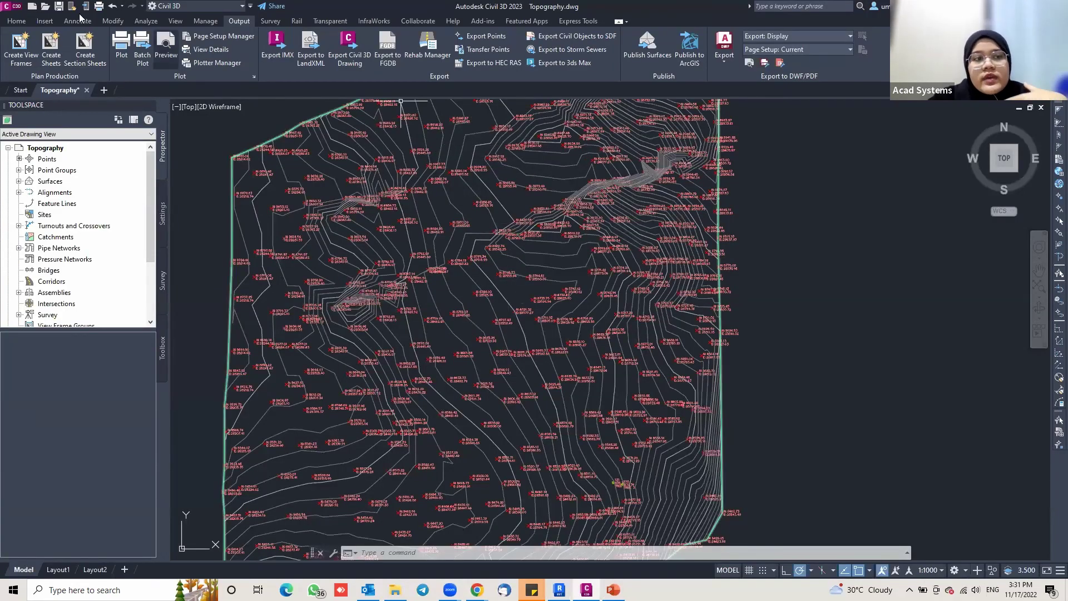
pyautogui.click(14, 5)
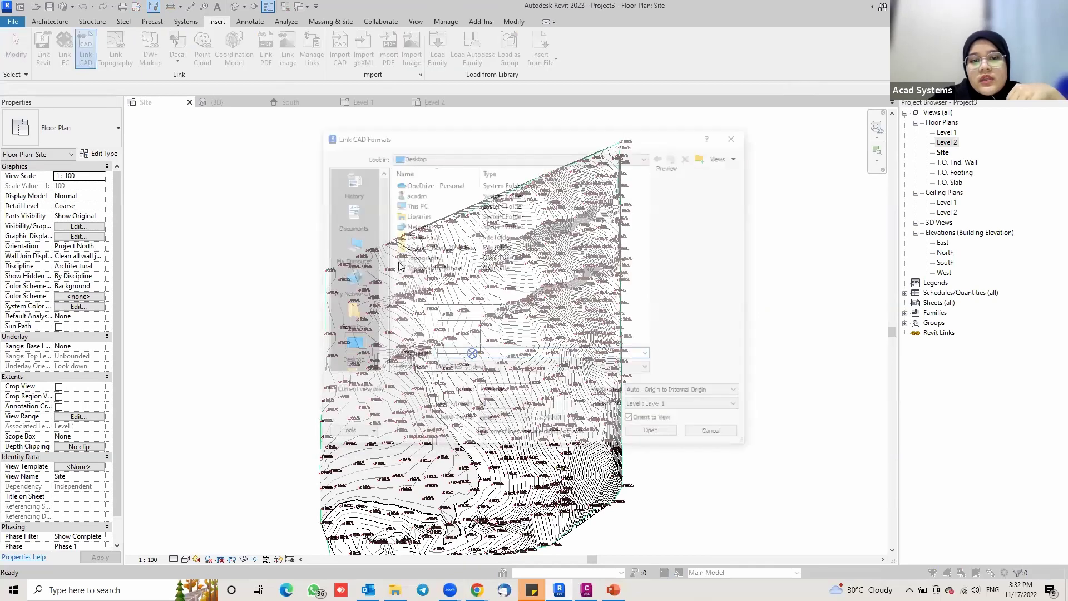
# - Choose the Topography-Model DWG file on the Desktop for the CAD link and close the link dialog
pyautogui.click(426, 258)
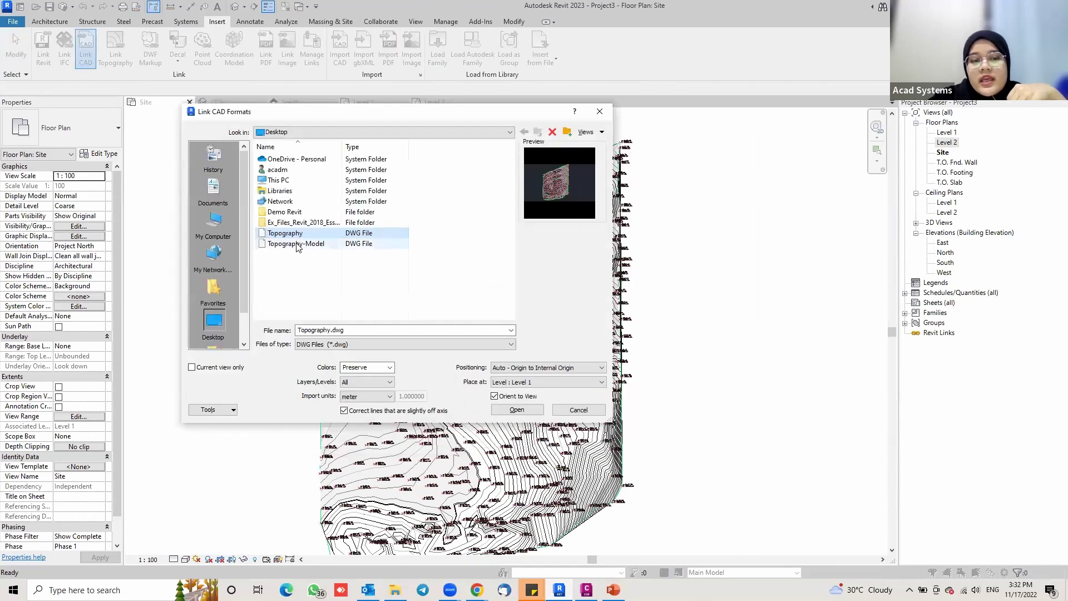
pyautogui.click(298, 245)
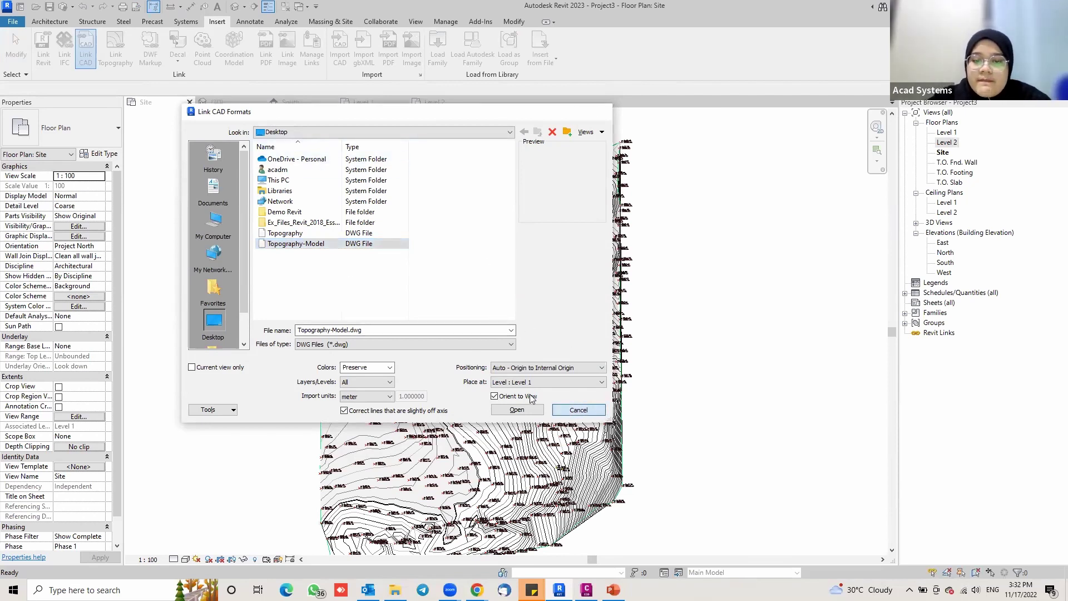
pyautogui.click(517, 410)
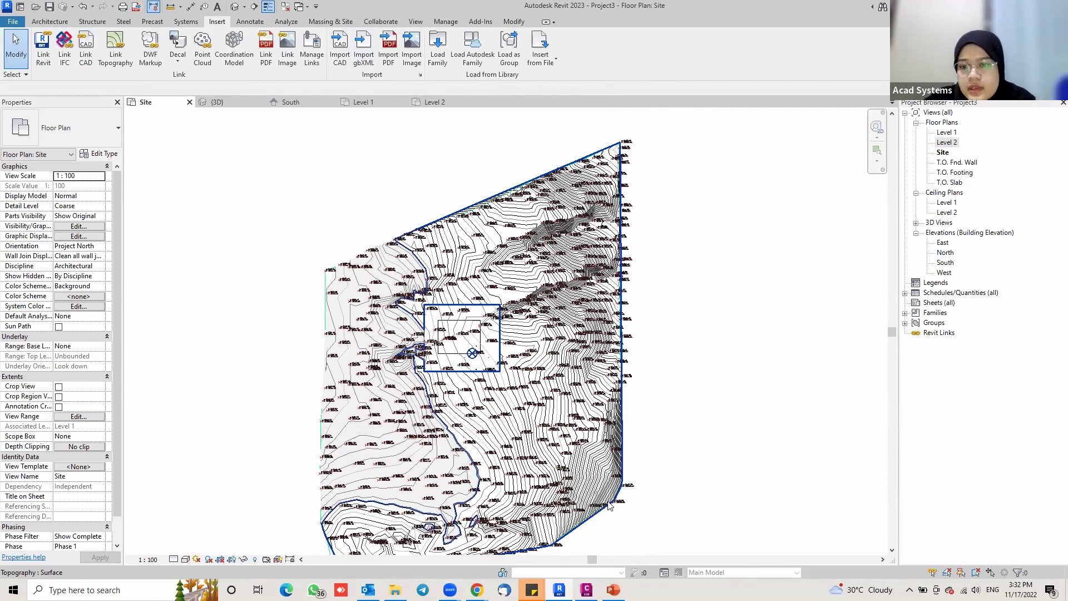
# - Switch to Civil 3D to view the Topography contours, and return to Revit to examine the building pad area on the Site plan
pyautogui.moveTo(591, 581)
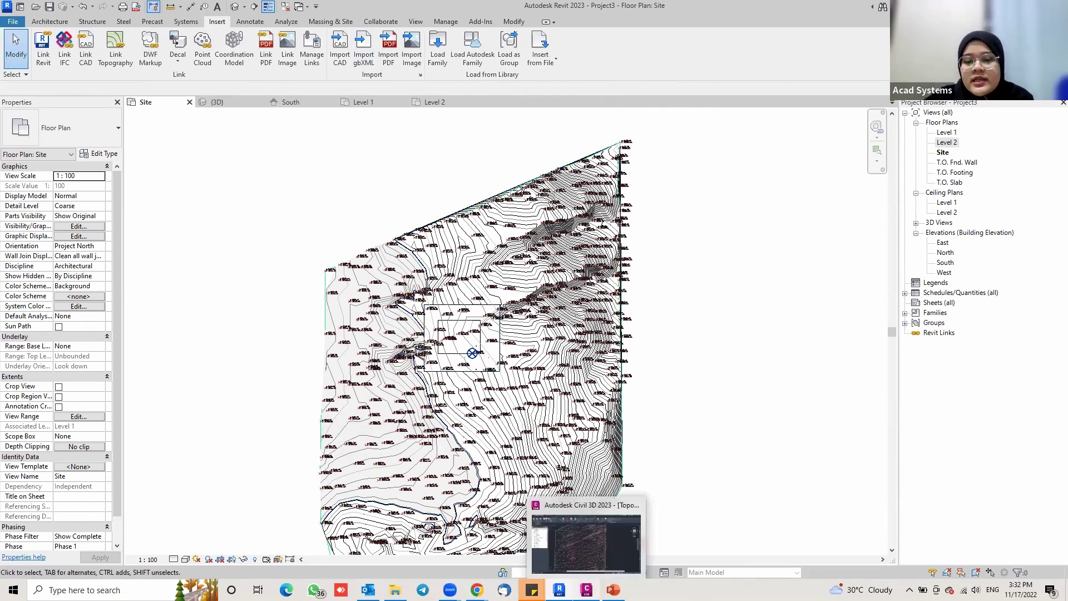
pyautogui.click(586, 542)
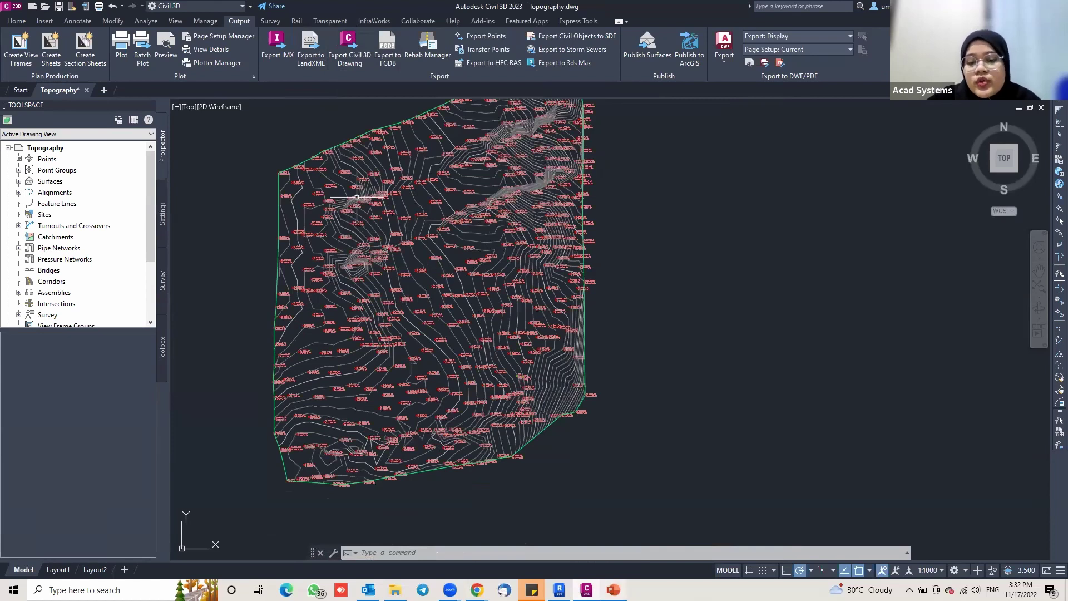
pyautogui.click(559, 590)
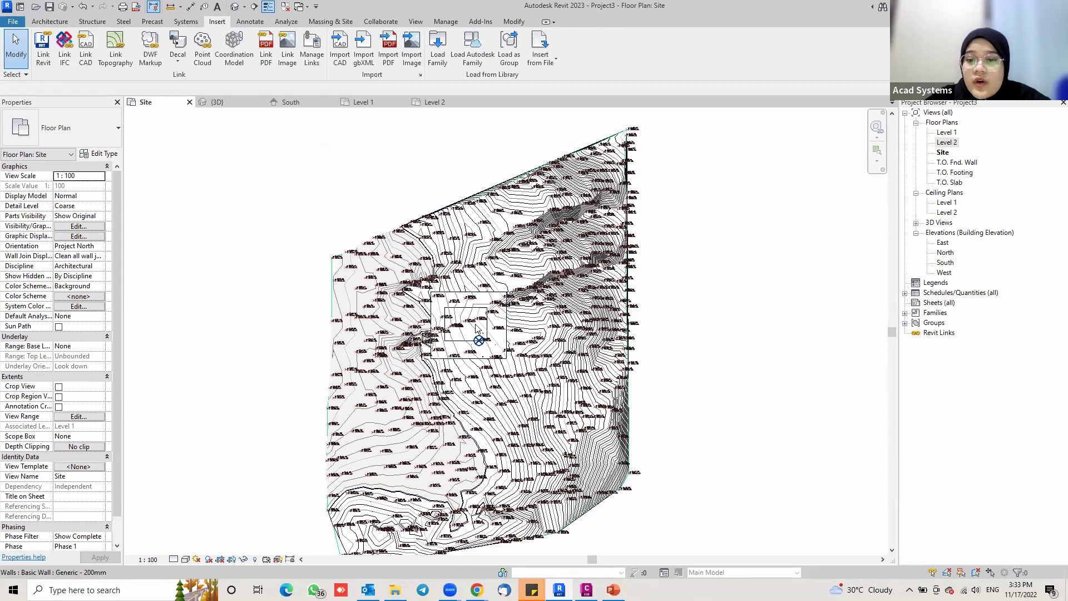
pyautogui.moveTo(477, 334); pyautogui.dragTo(480, 319, button='middle')
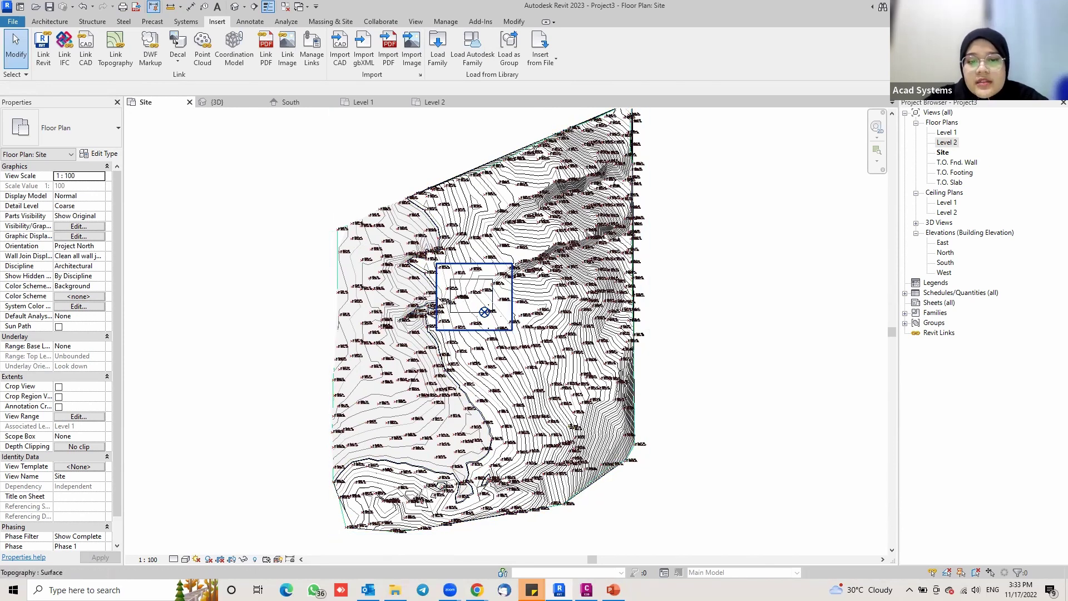
pyautogui.scroll(1, 515, 306)
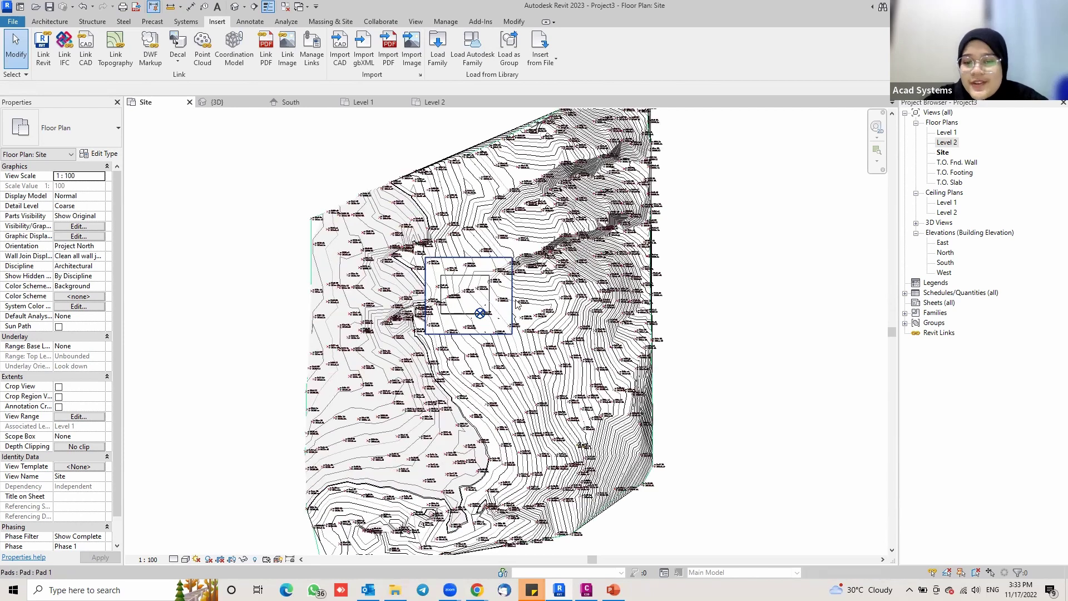